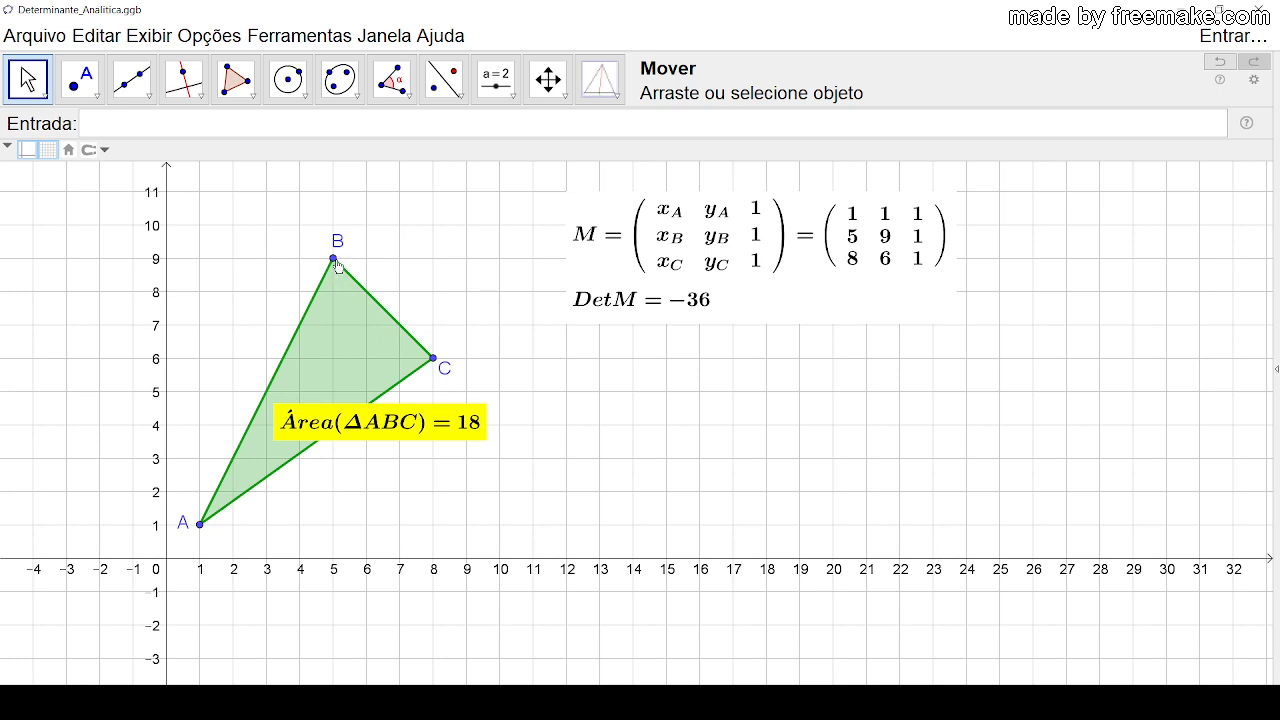
# Step: Move the triangle's vertices to B (3, 9), C (9, 5) and A (1, 2), then select the area label
pyautogui.moveTo(333, 259); pyautogui.dragTo(270, 265)
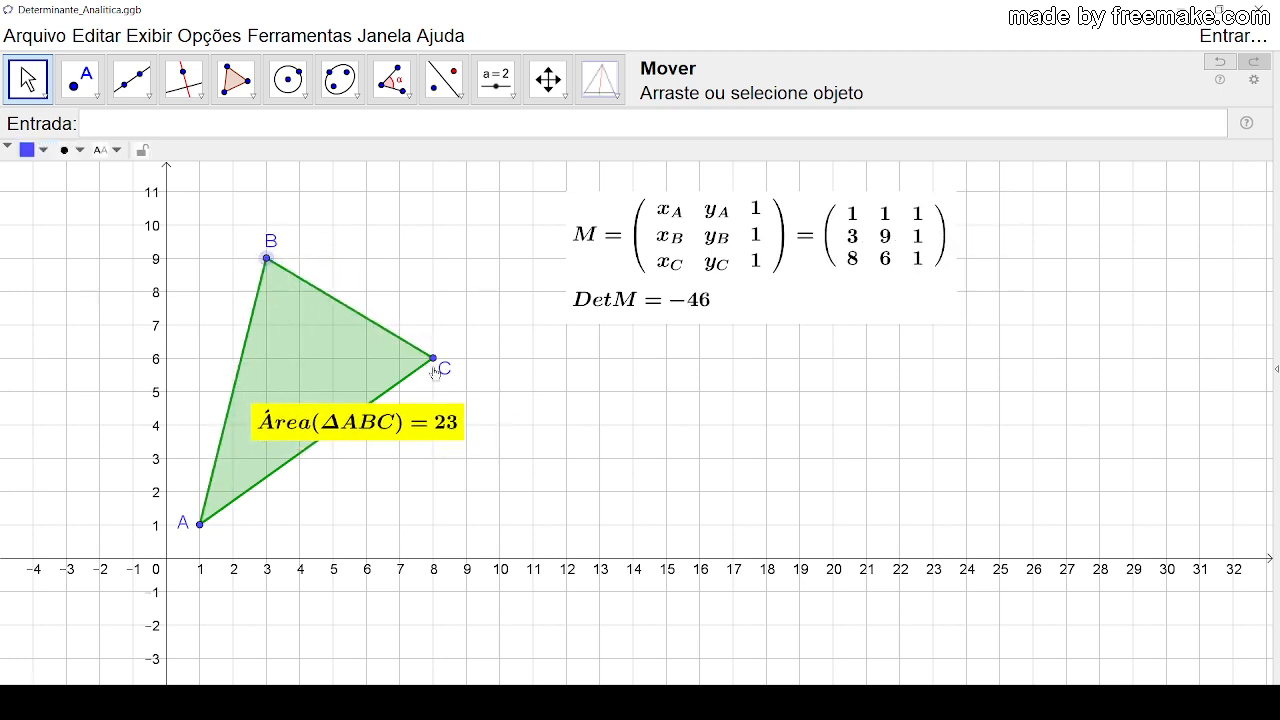
pyautogui.moveTo(434, 368); pyautogui.dragTo(468, 402)
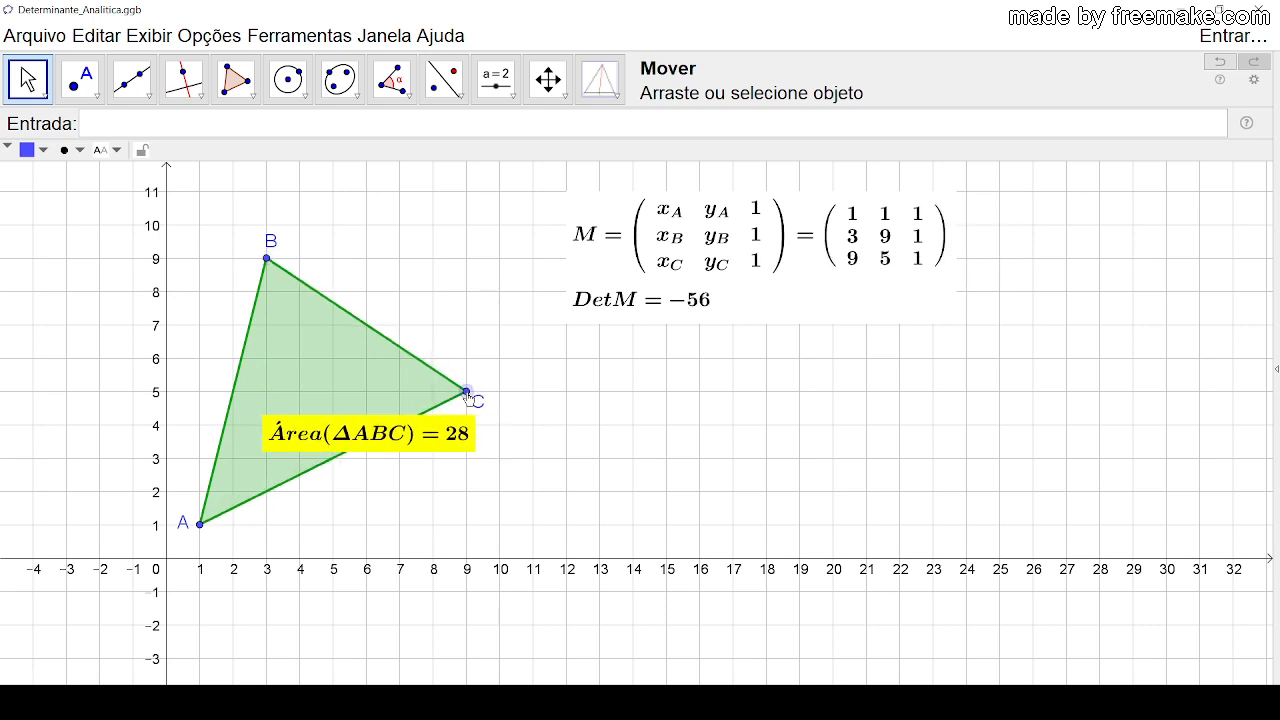
pyautogui.moveTo(200, 526); pyautogui.dragTo(202, 496)
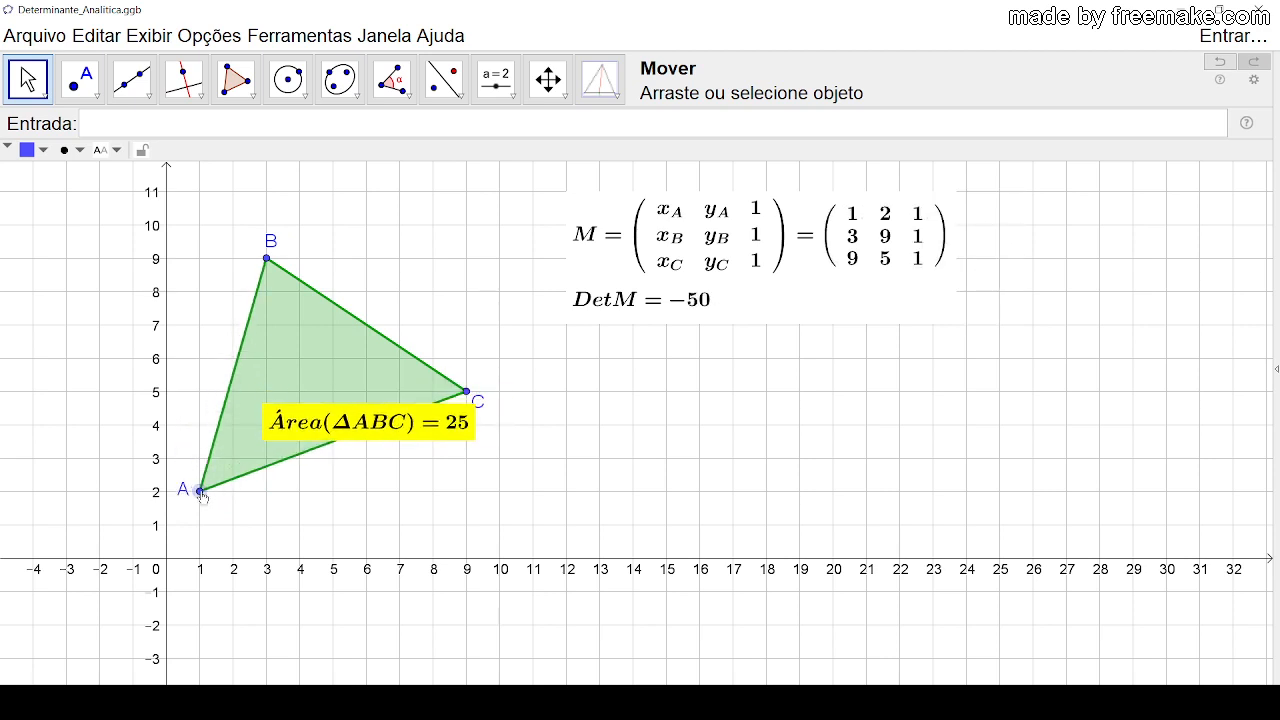
pyautogui.click(376, 440)
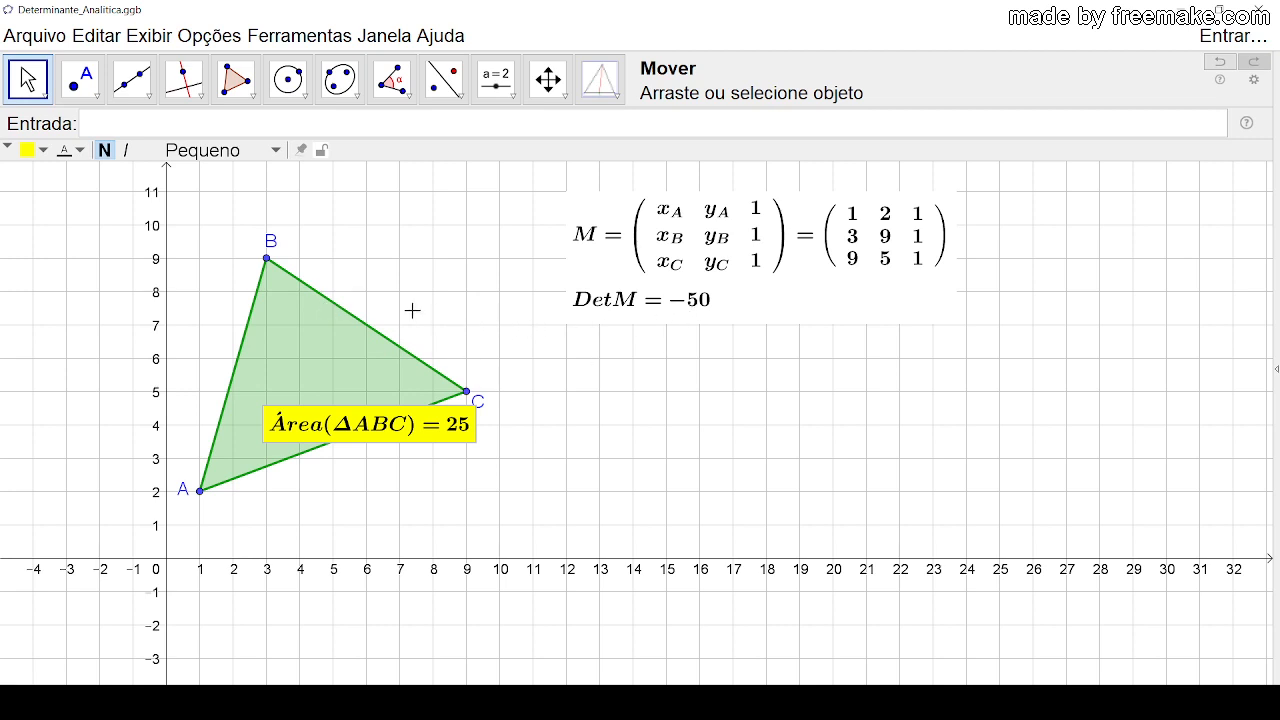
# Step: Align the three points horizontally by moving B to (4, 5) and A to (1, 5), and reposition B's label below the line
pyautogui.moveTo(270, 265); pyautogui.dragTo(301, 398)
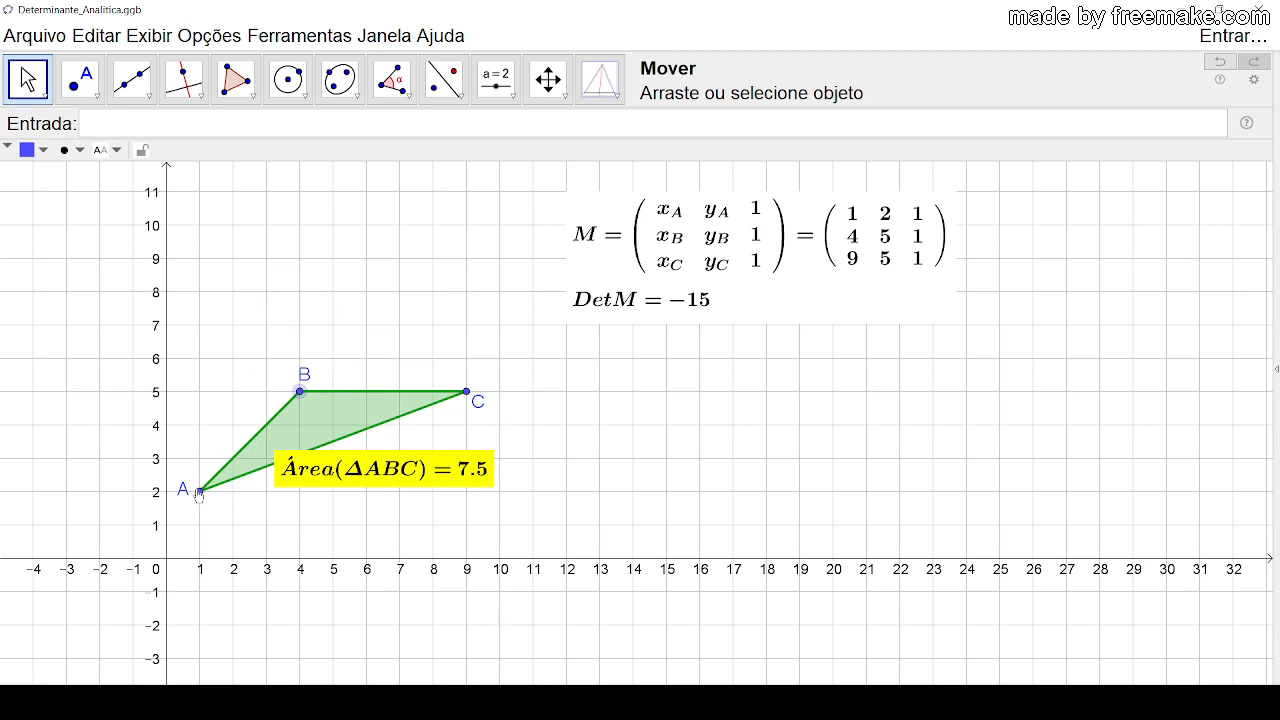
pyautogui.moveTo(200, 491); pyautogui.dragTo(189, 408)
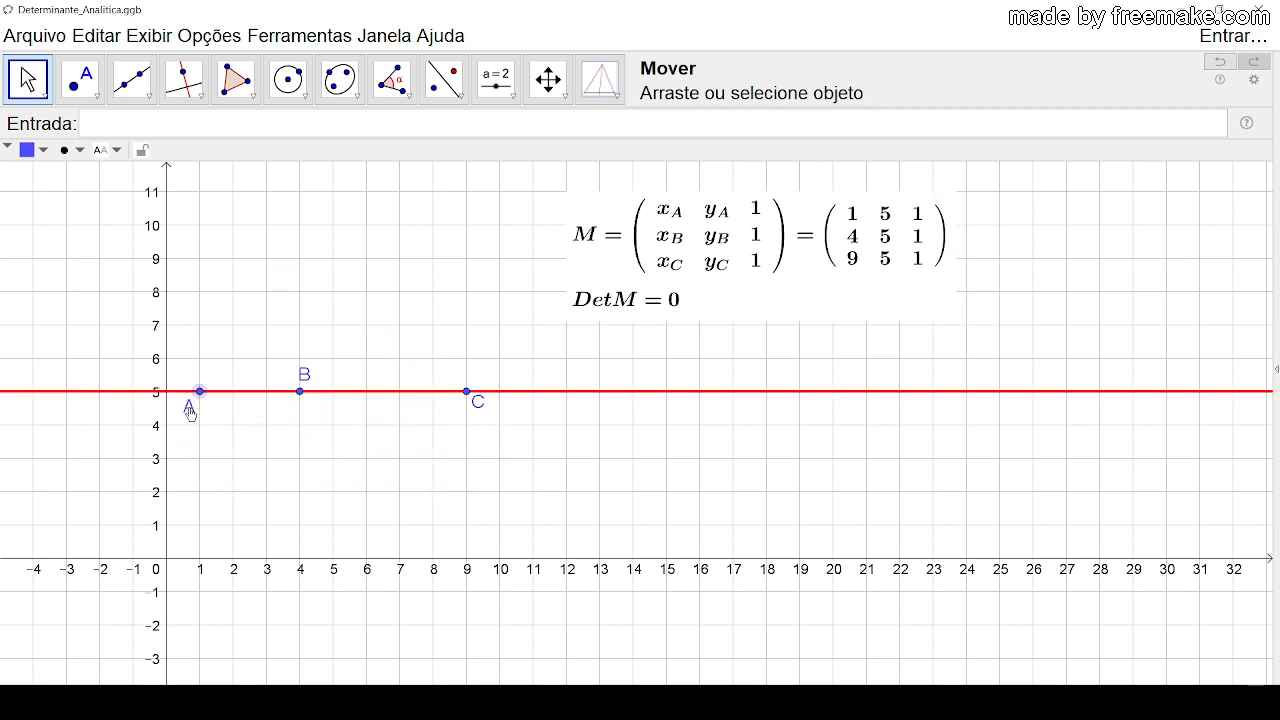
pyautogui.moveTo(310, 377); pyautogui.dragTo(316, 405)
# Step: Align the points diagonally by moving A to (1, 1), B to (5, 5) and C to (9, 9), then clear the selection
pyautogui.moveTo(202, 397); pyautogui.dragTo(200, 524)
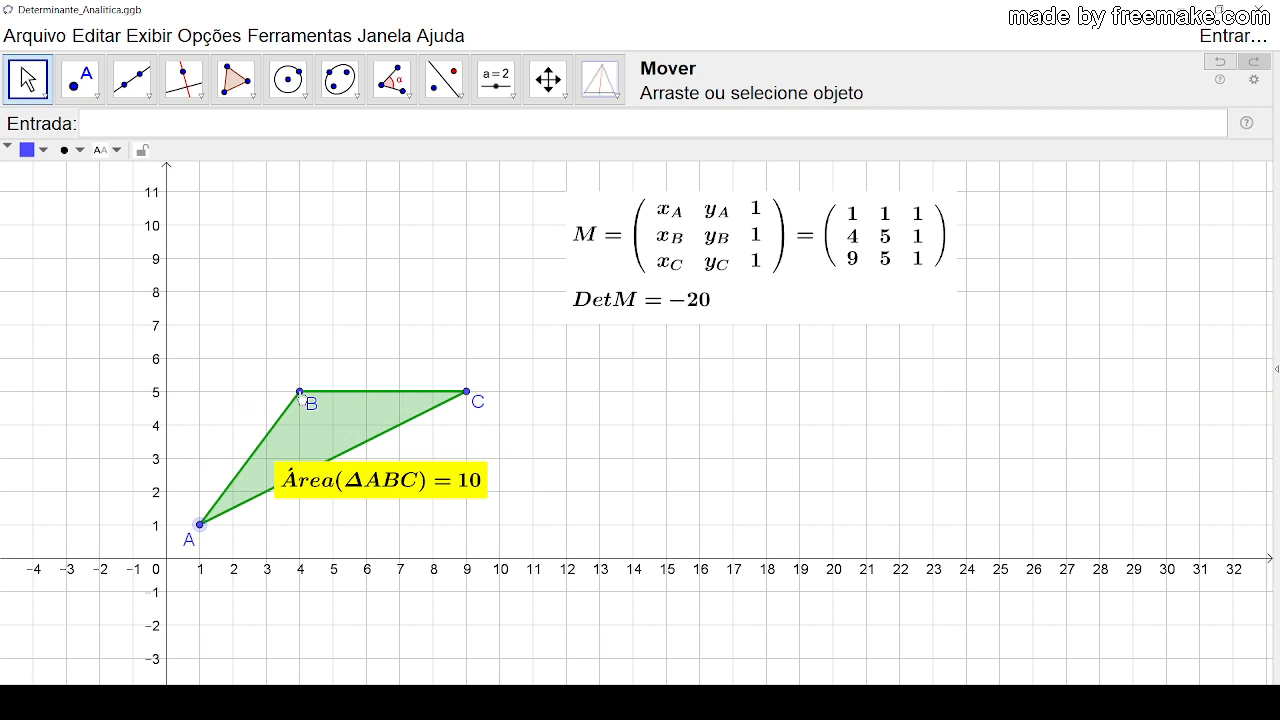
pyautogui.moveTo(300, 394); pyautogui.dragTo(333, 394)
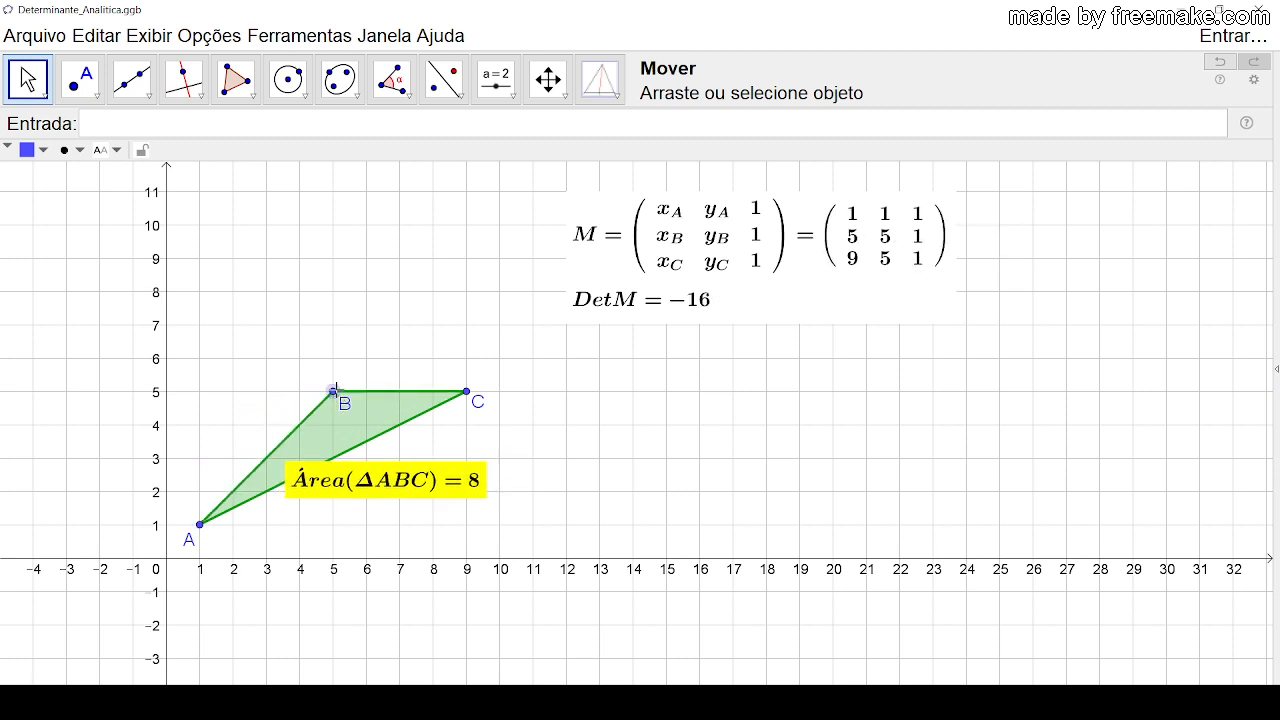
pyautogui.moveTo(472, 399); pyautogui.dragTo(472, 266)
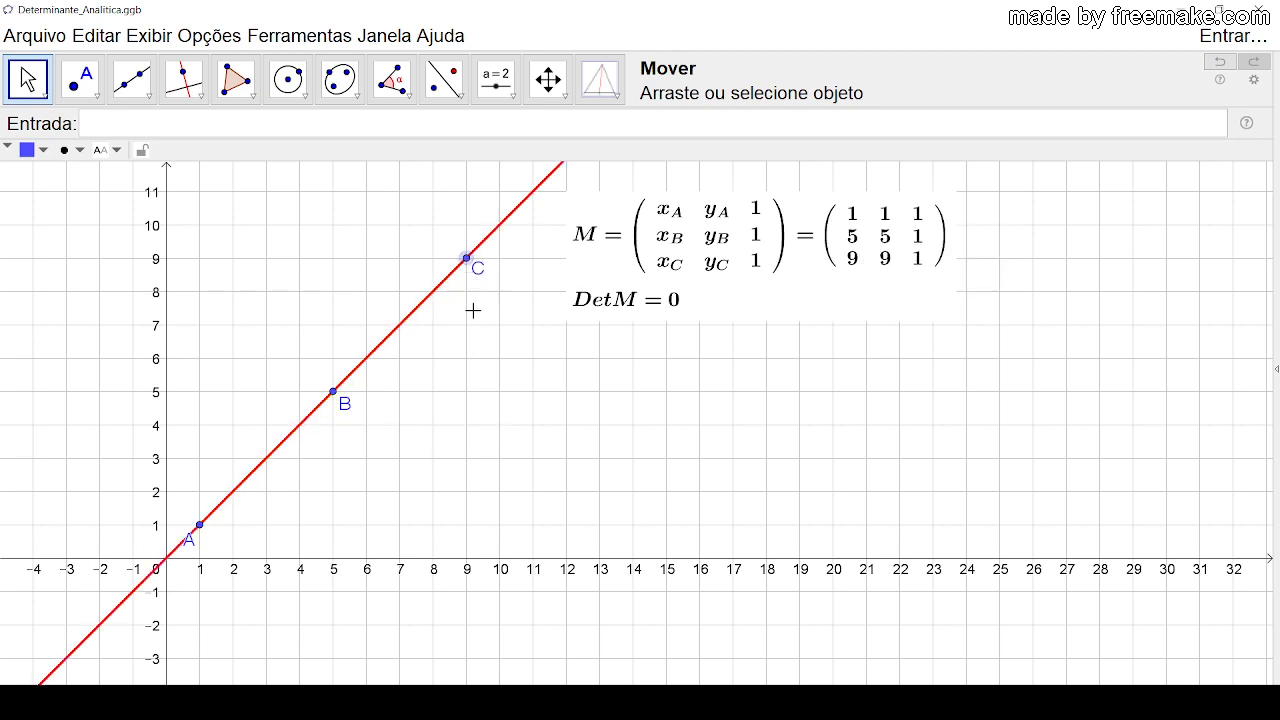
pyautogui.click(489, 376)
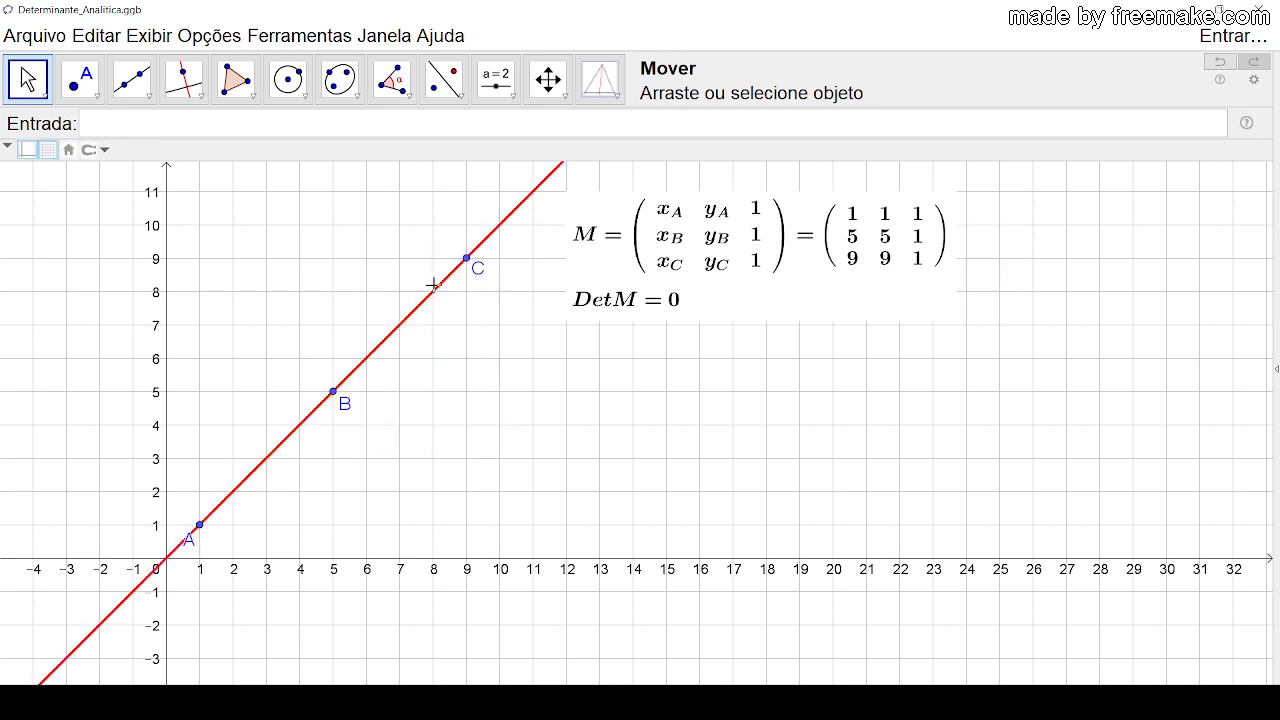
# Step: Move B to (3, 8) to form a triangle again, and reposition the labels of A and B clear of its sides
pyautogui.moveTo(195, 548); pyautogui.dragTo(205, 548)
pyautogui.moveTo(333, 396); pyautogui.dragTo(267, 293)
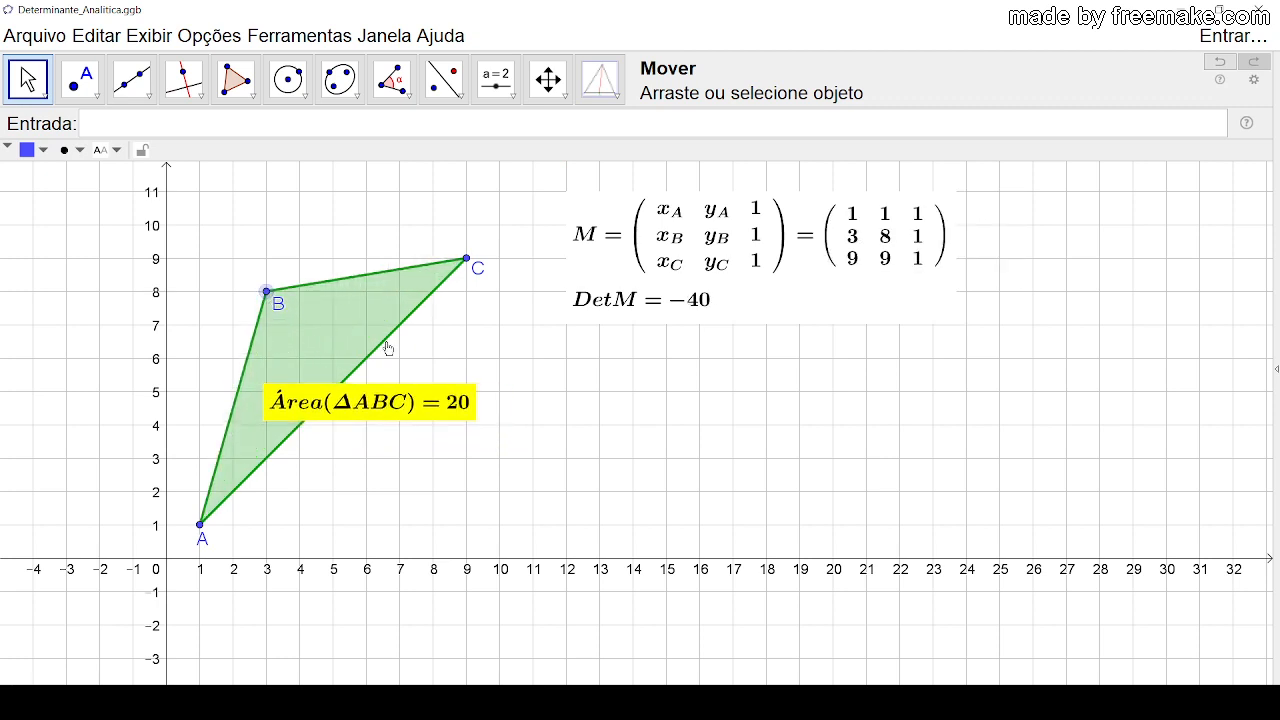
pyautogui.moveTo(277, 309); pyautogui.dragTo(256, 288)
pyautogui.click(584, 394)
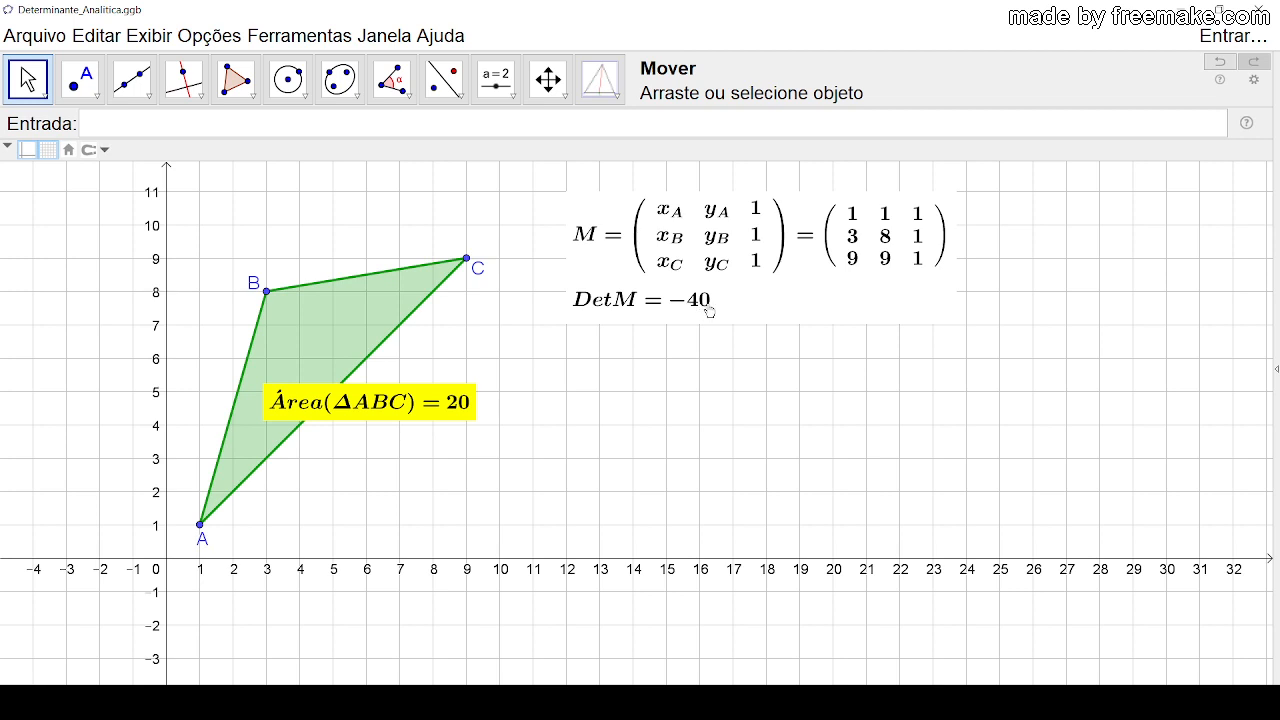
pyautogui.click(419, 413)
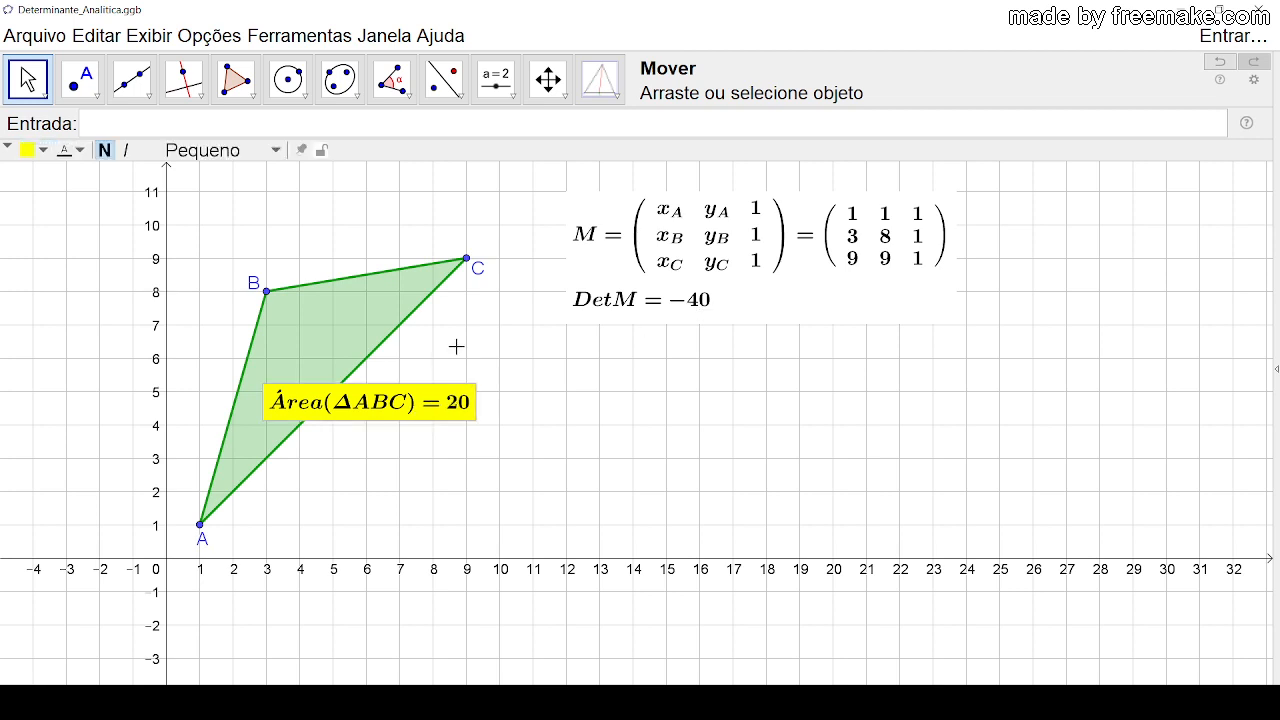
pyautogui.click(460, 352)
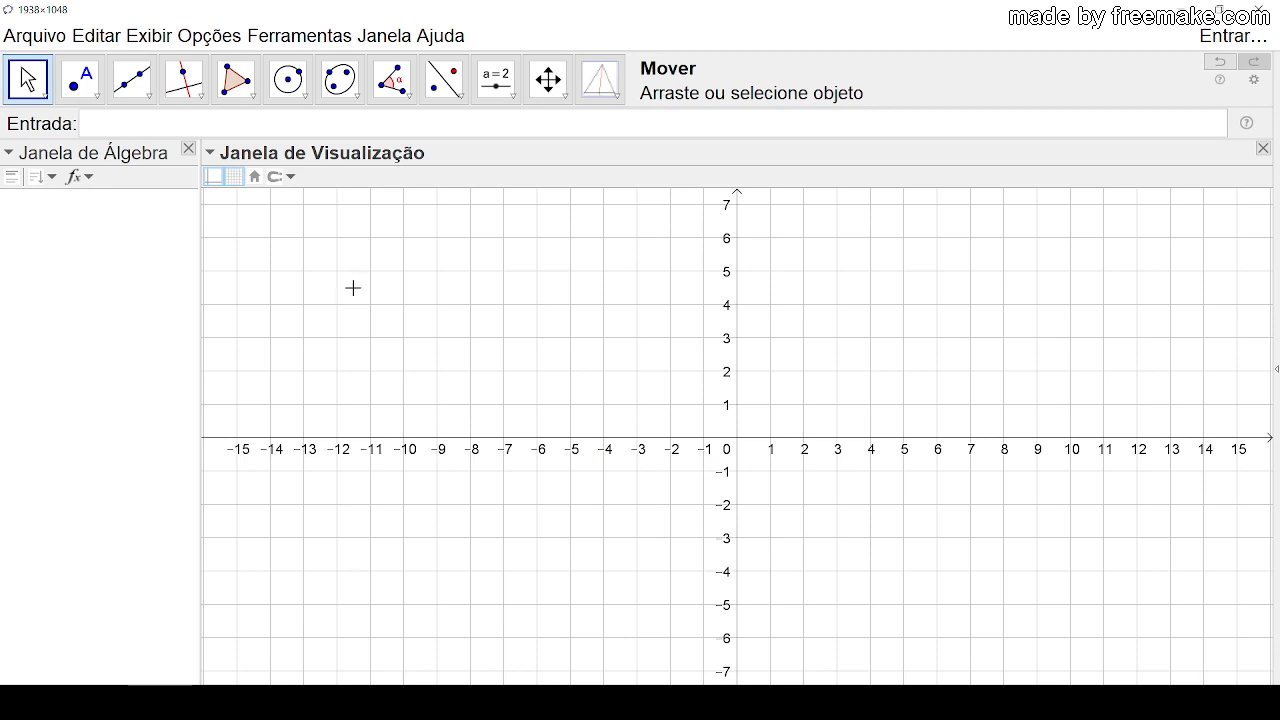
# Step: Place three free points A, B and C at about (2.2, 0.9), (6.4, 7.3) and (12.6, 2) in the blank construction
pyautogui.moveTo(557, 351); pyautogui.dragTo(449, 356)
pyautogui.click(82, 79)
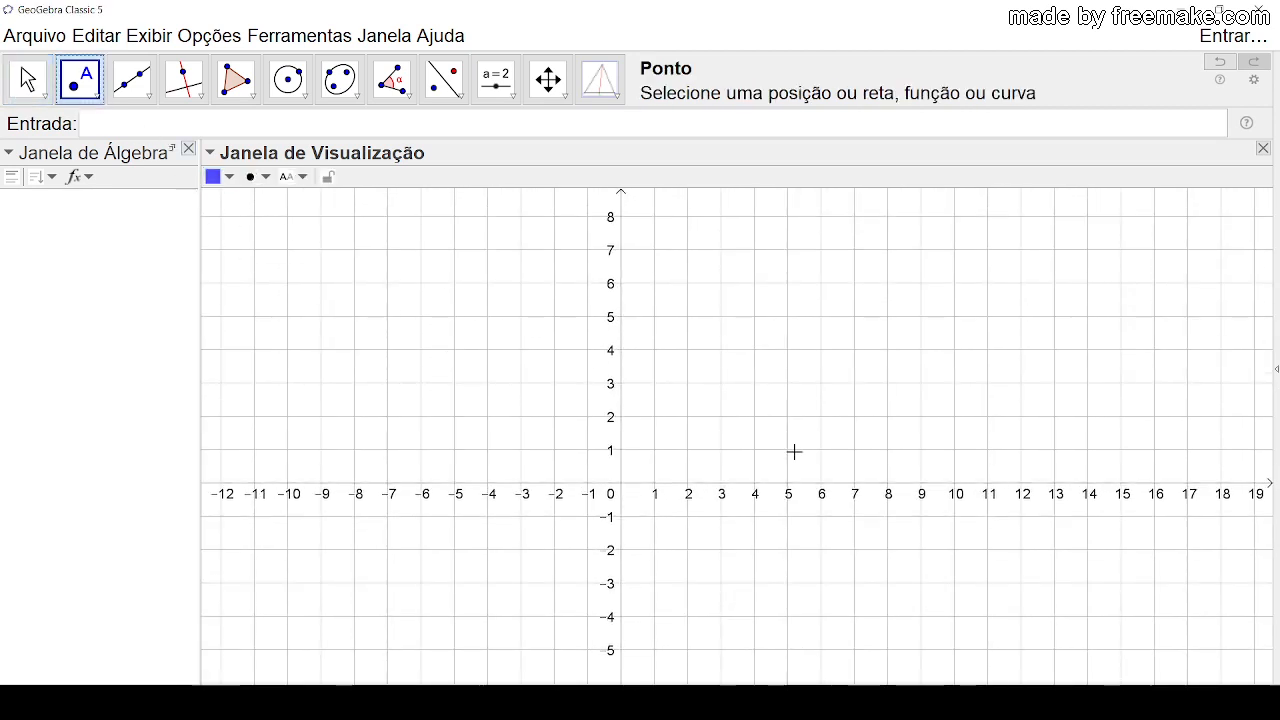
pyautogui.click(694, 453)
pyautogui.click(834, 240)
pyautogui.click(1042, 416)
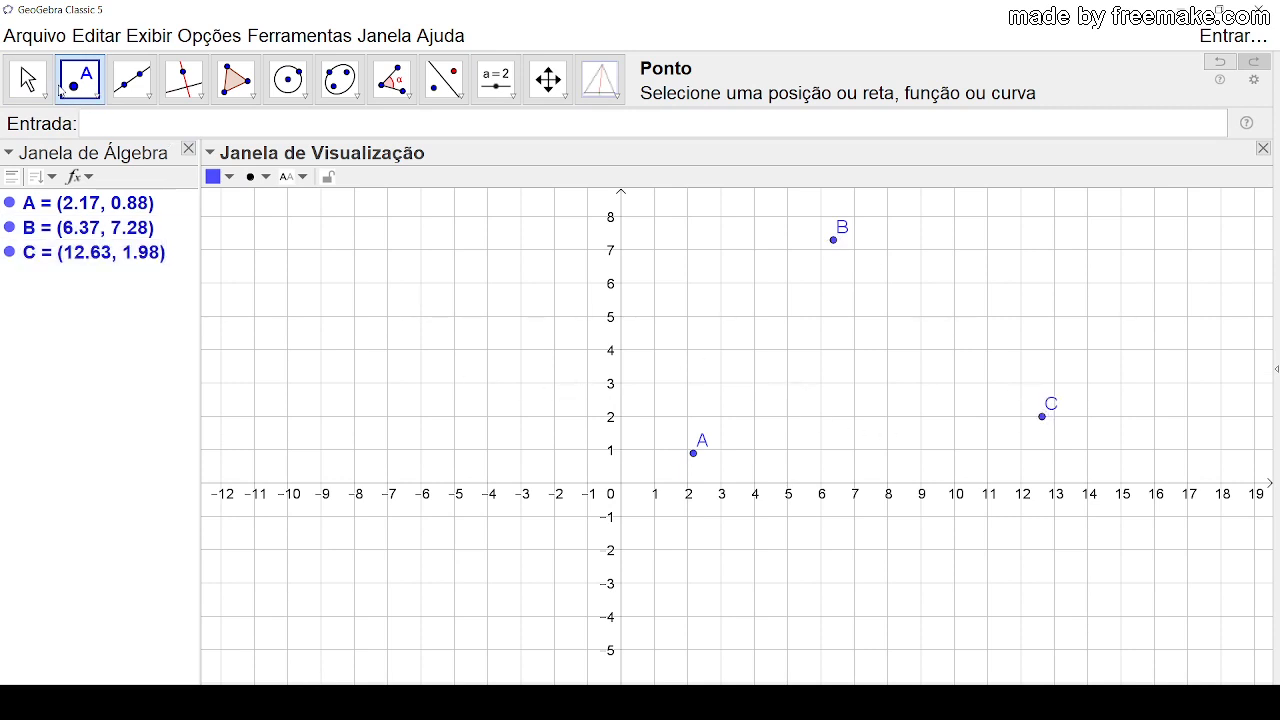
pyautogui.click(27, 80)
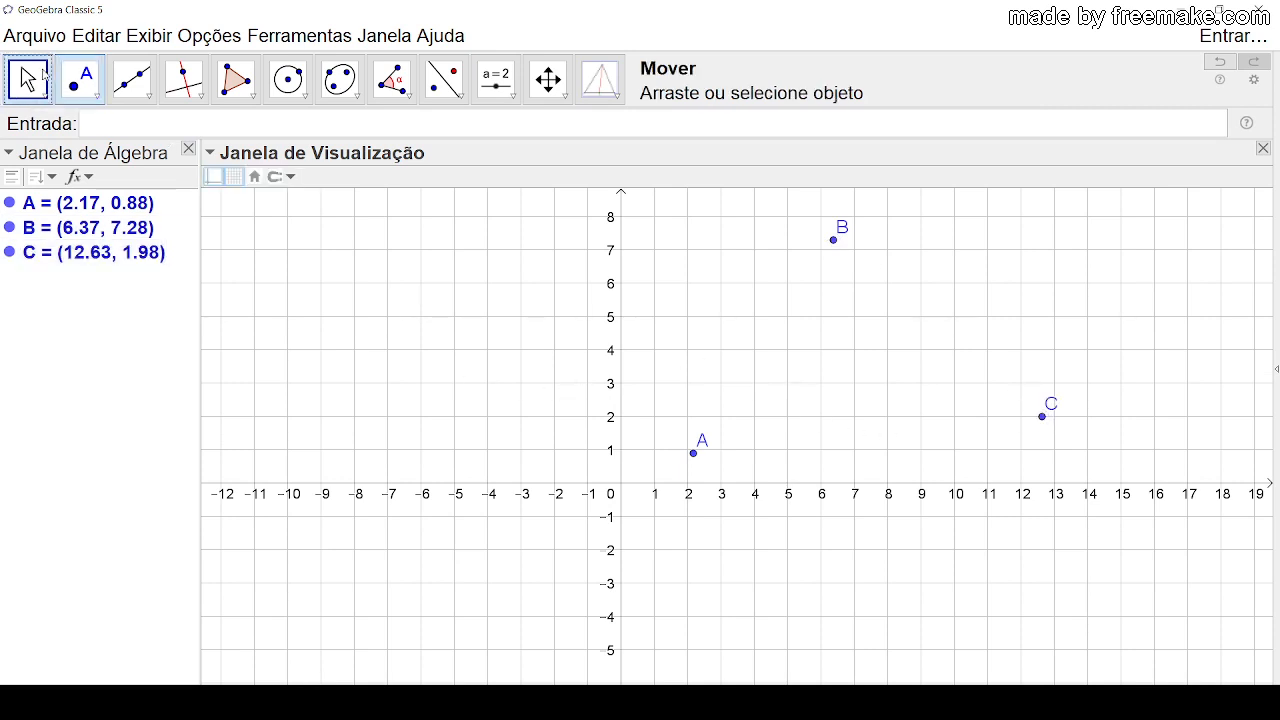
# Step: Show the symbolic calculation (CAS) view and widen it, keeping all three points visible in the graphics view
pyautogui.click(150, 37)
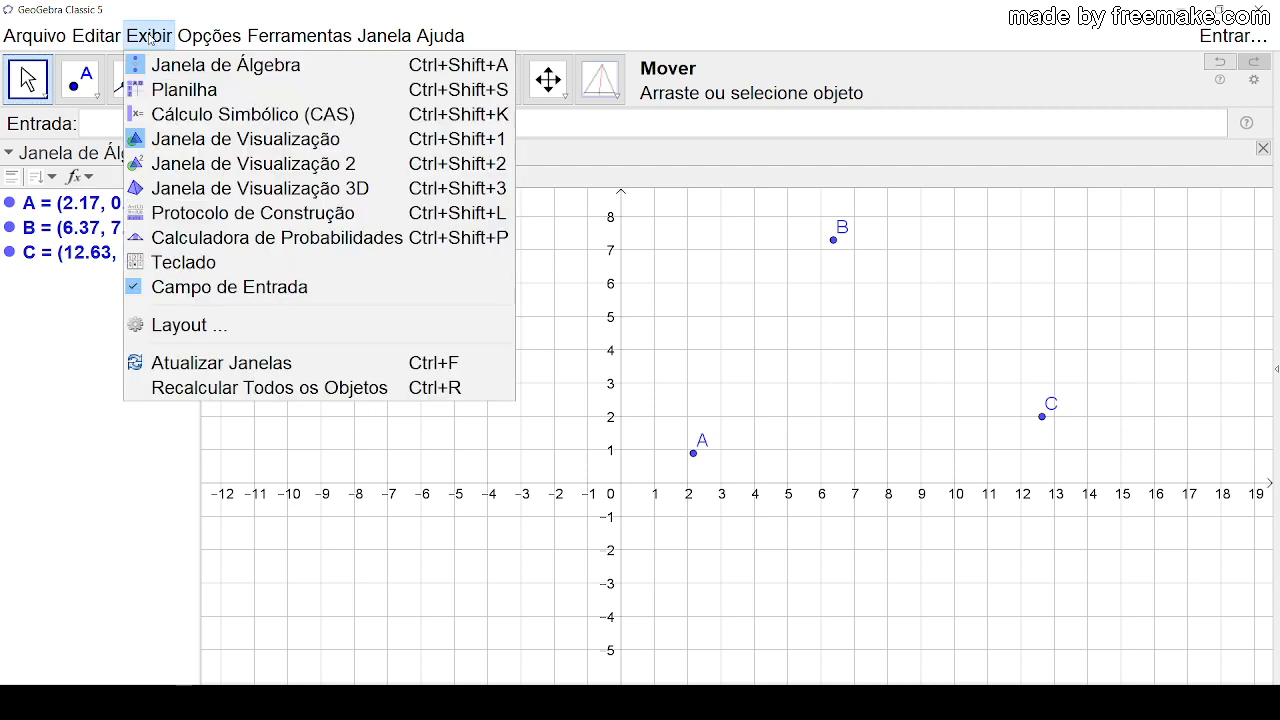
pyautogui.click(241, 115)
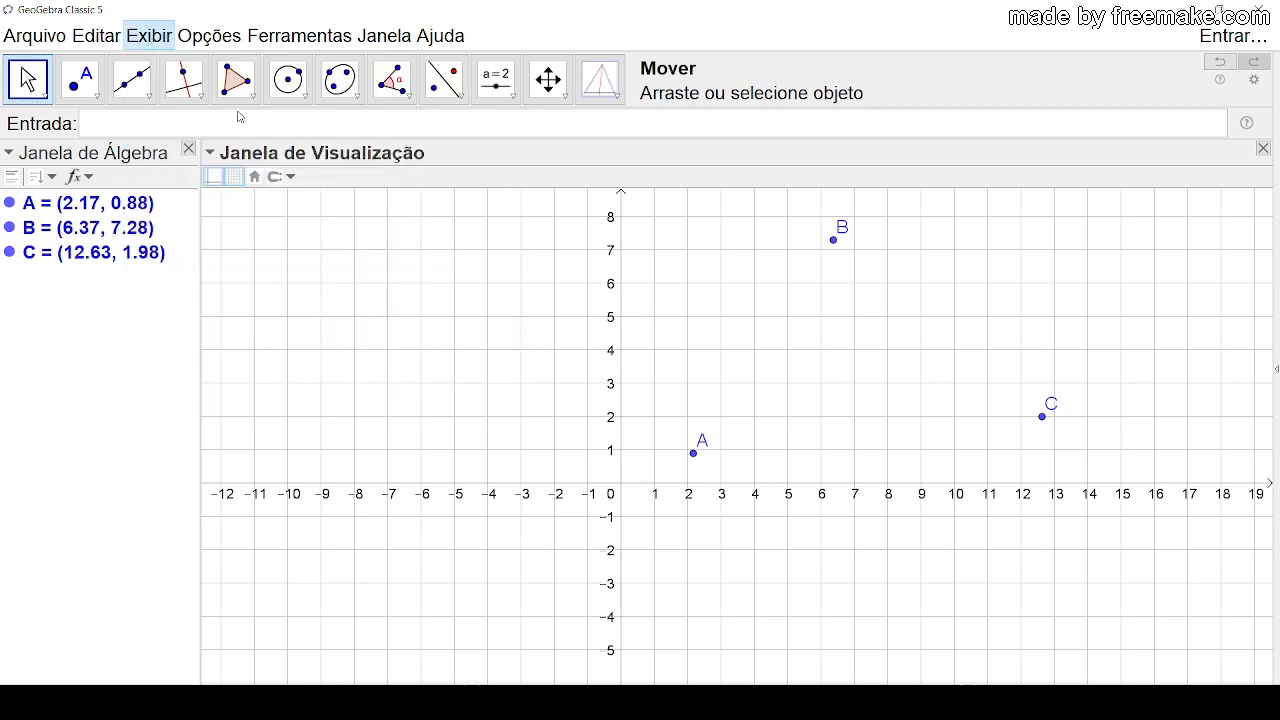
pyautogui.moveTo(402, 270); pyautogui.dragTo(484, 270)
pyautogui.moveTo(967, 325); pyautogui.dragTo(701, 327)
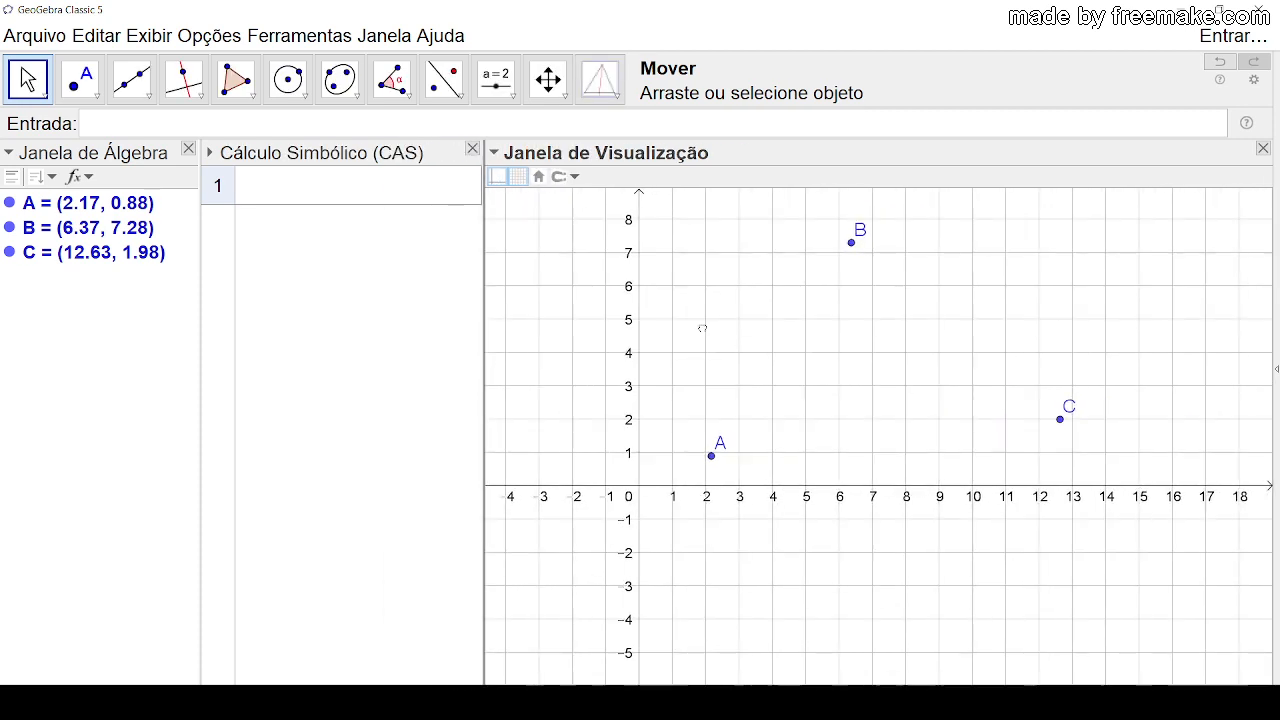
pyautogui.moveTo(484, 331); pyautogui.dragTo(600, 297)
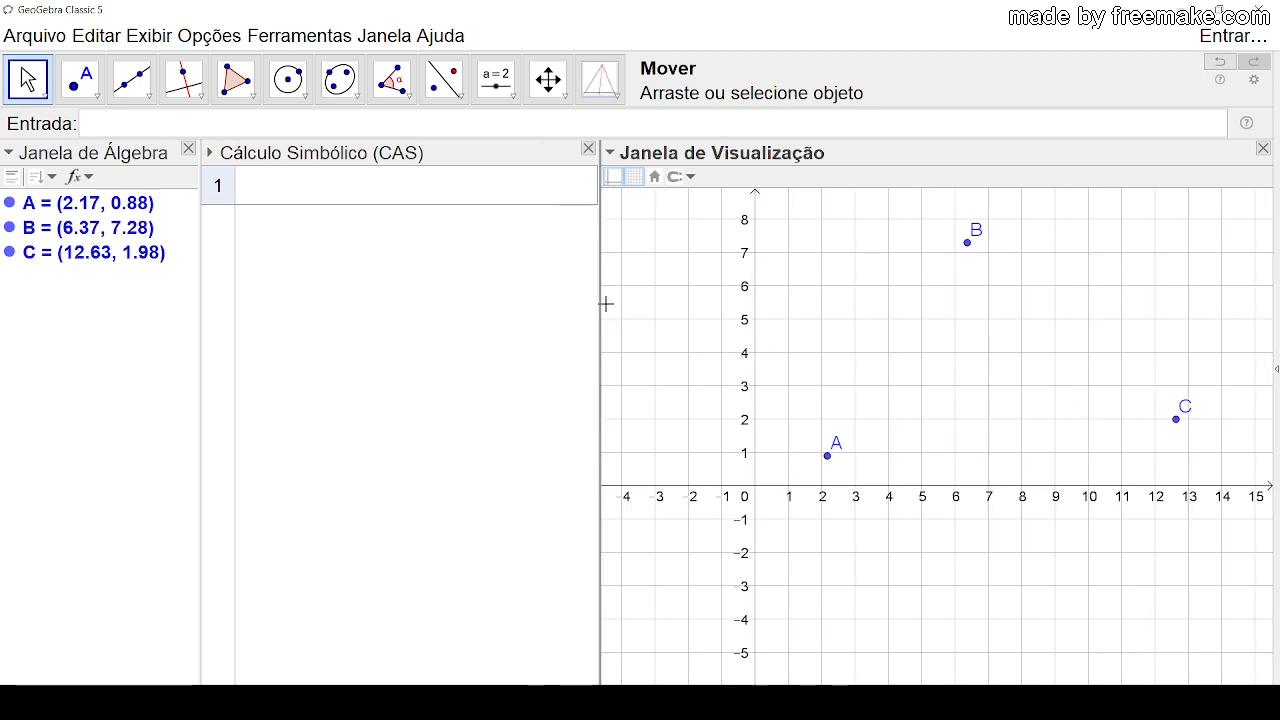
# Step: Start defining the matrix in the first CAS row as M:={{x(A),y(A),1},{},{}}
pyautogui.click(226, 190)
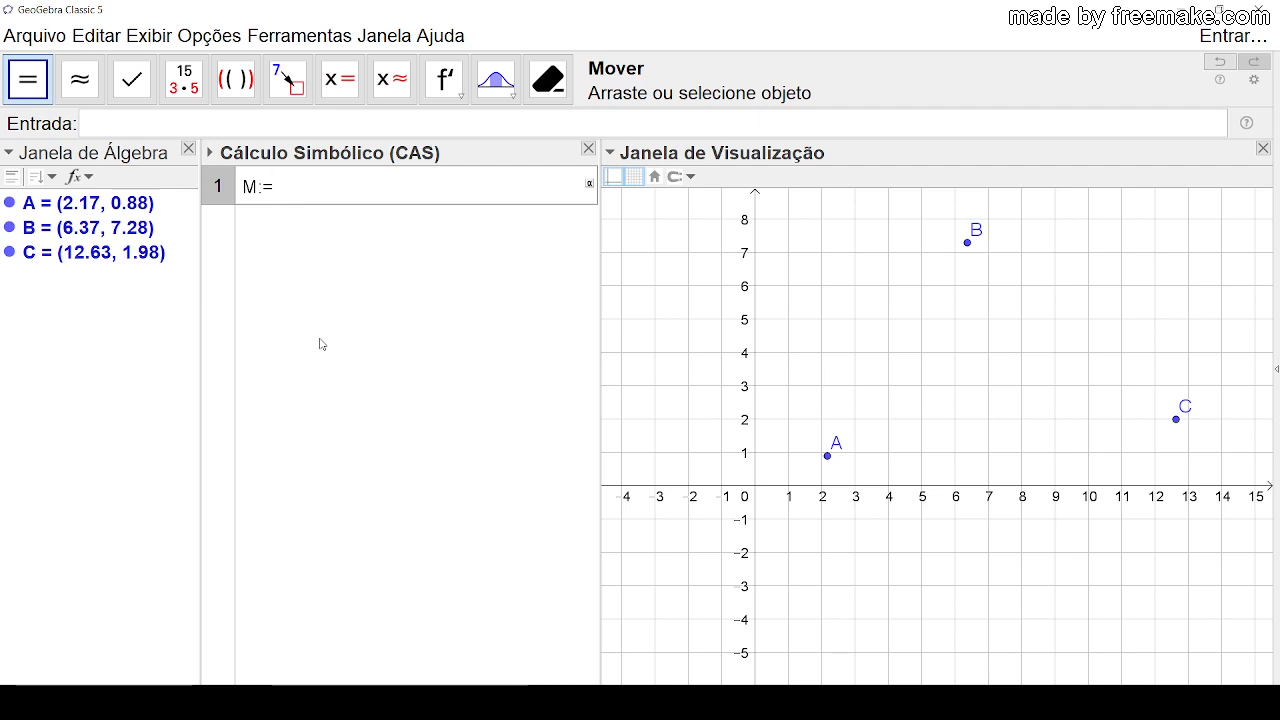
pyautogui.write('{},{')
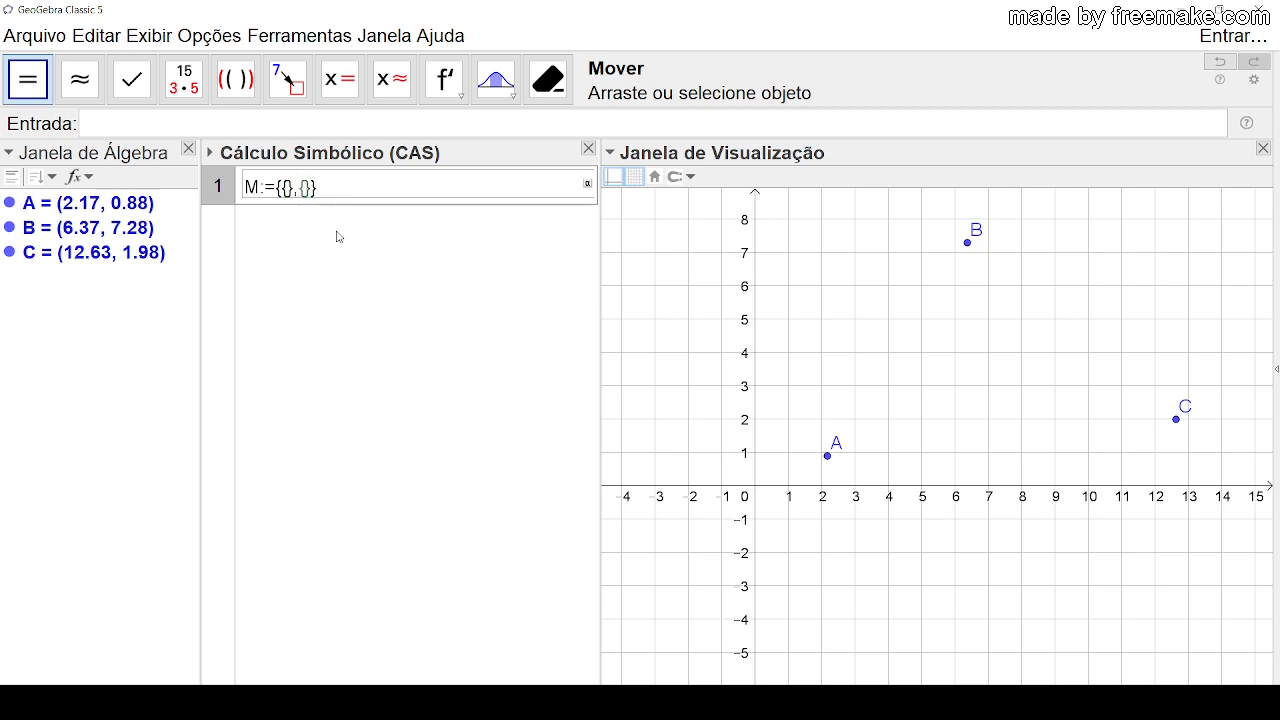
pyautogui.write('},{')
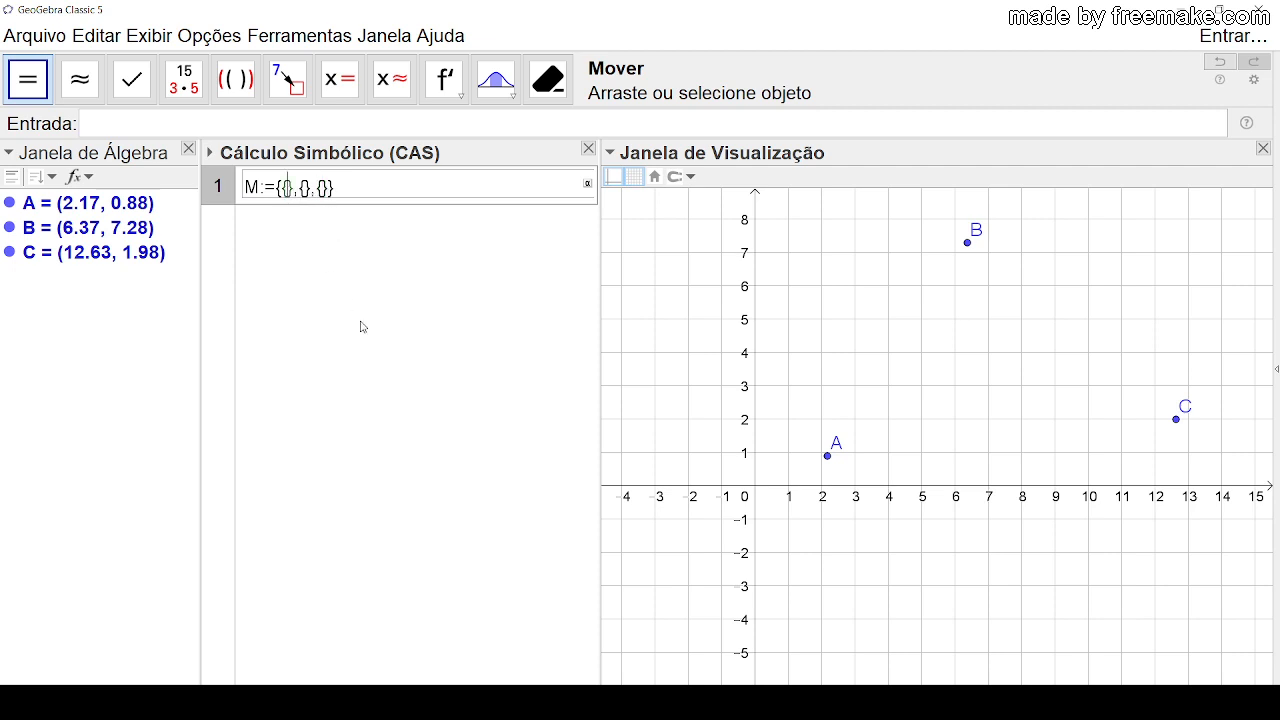
pyautogui.write('x(A')
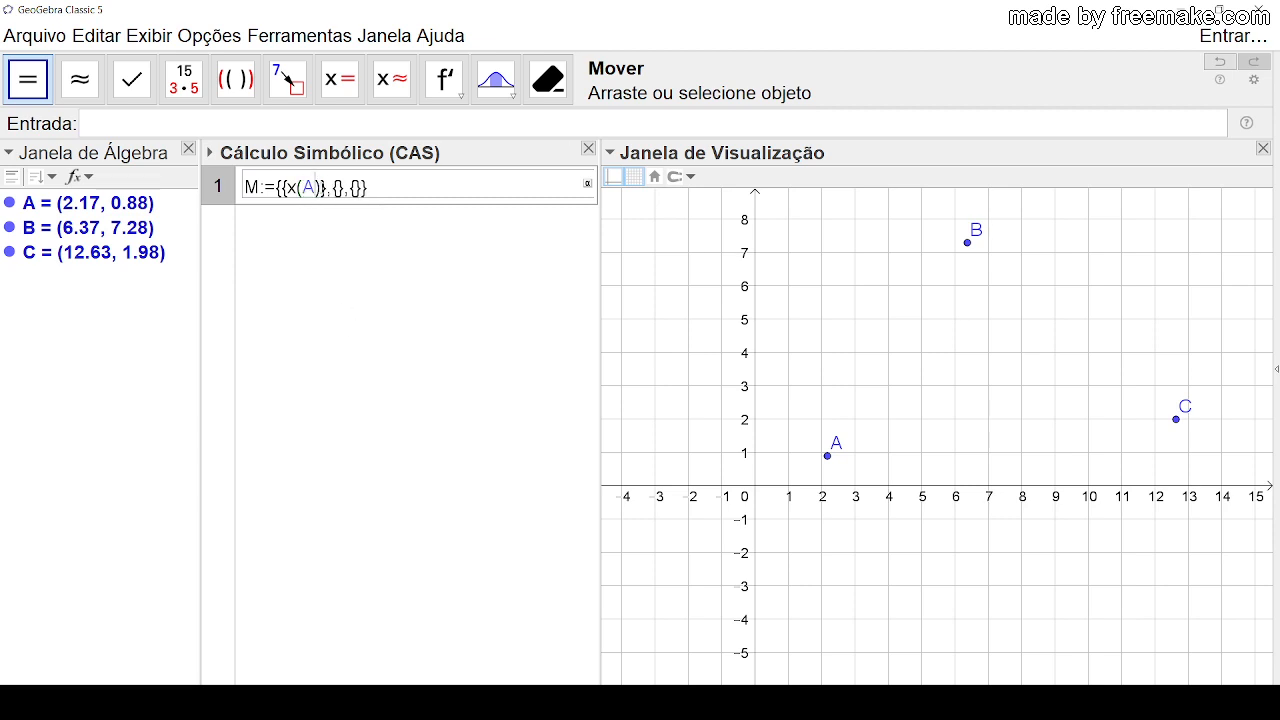
pyautogui.write('),y(A')
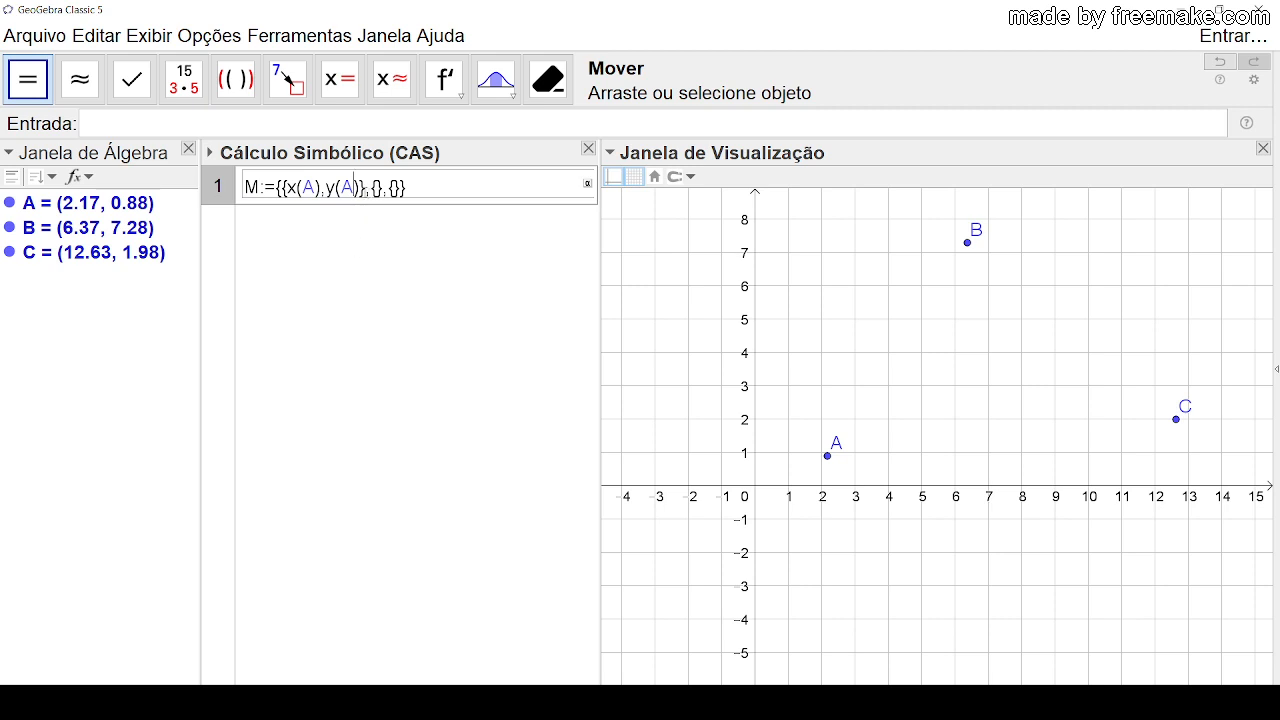
pyautogui.write(',1')
# Step: Copy the entries x(A),y(A),1 from M's first row into its empty second and third rows
pyautogui.moveTo(289, 187); pyautogui.dragTo(376, 187)
pyautogui.hotkey('ctrl', 'c')
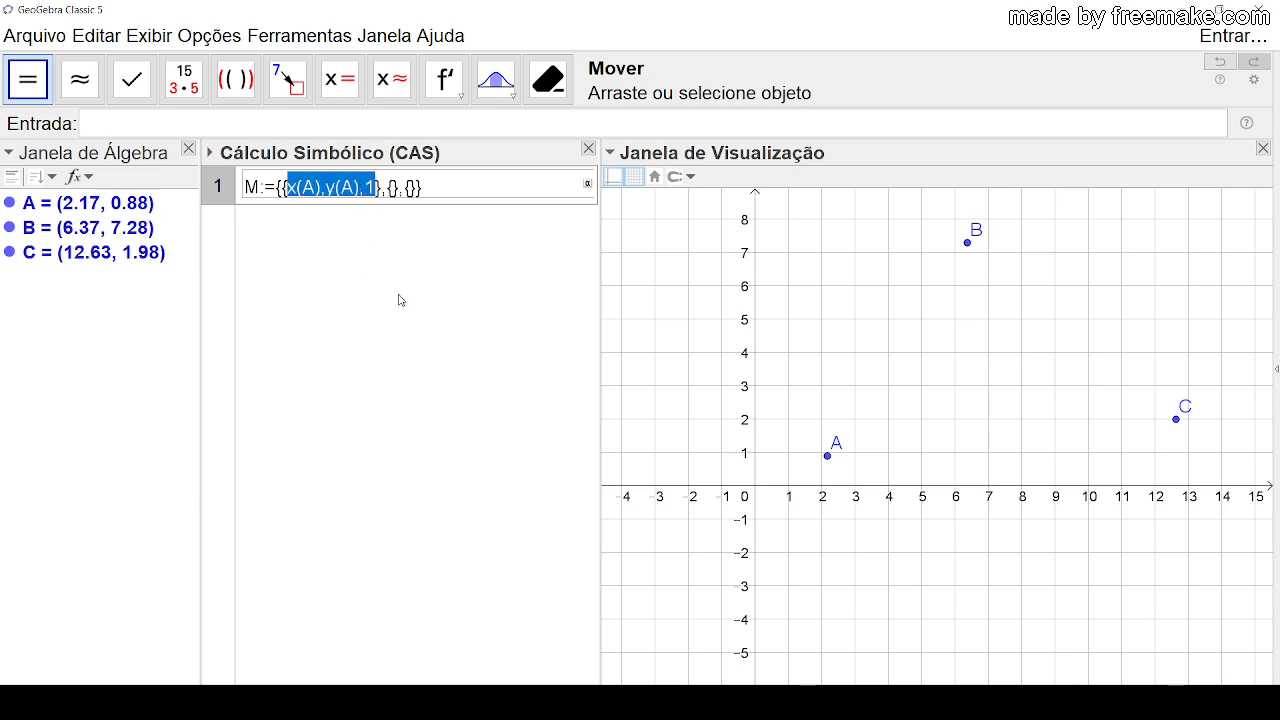
pyautogui.click(393, 187)
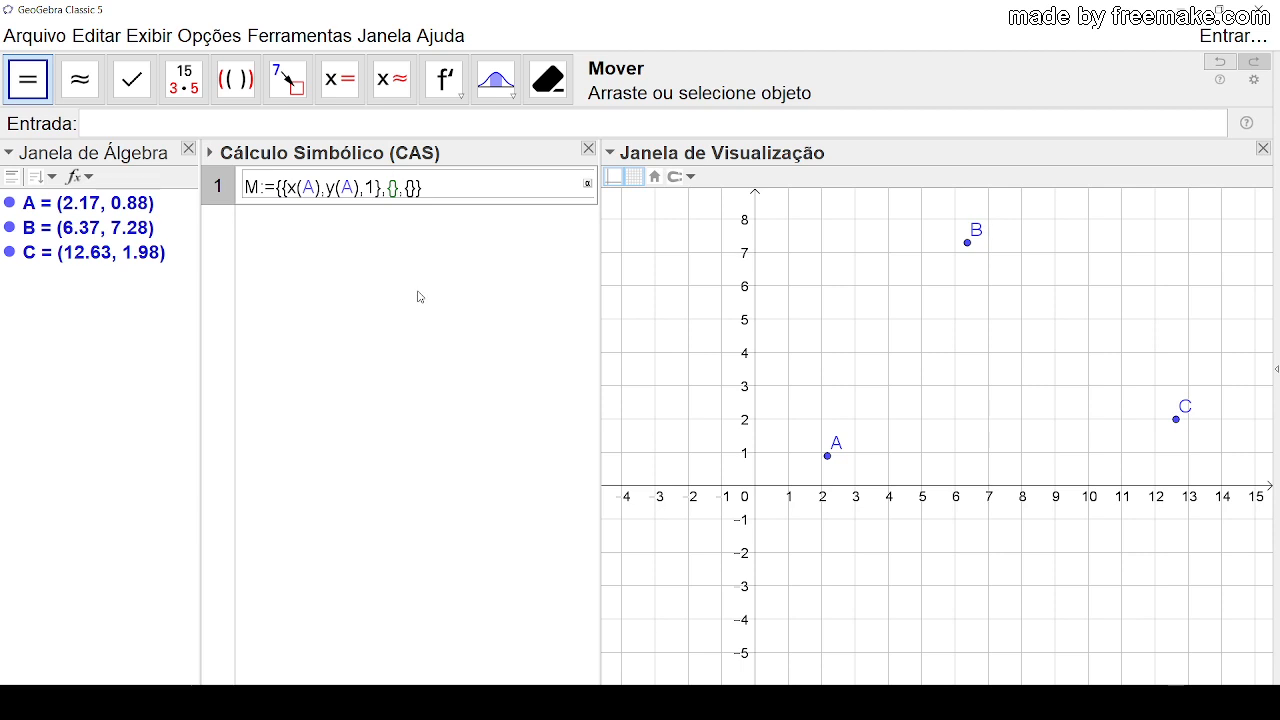
pyautogui.hotkey('ctrl', 'v')
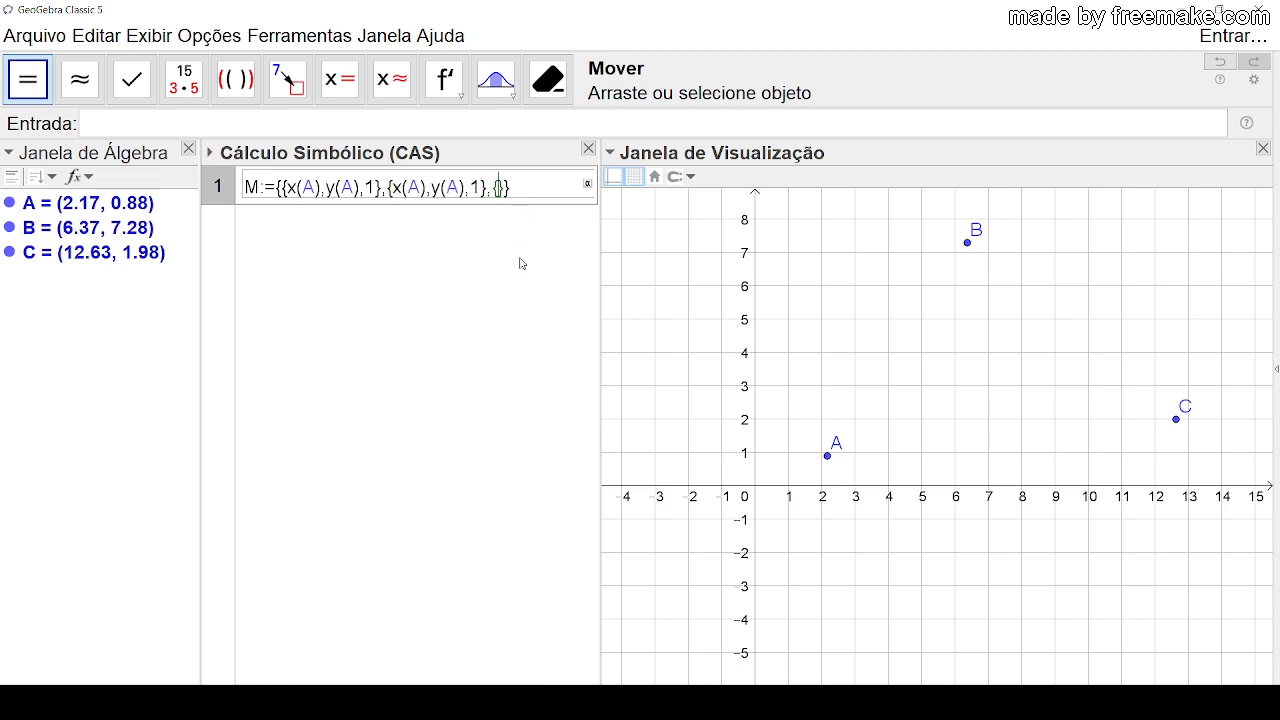
pyautogui.hotkey('ctrl', 'v')
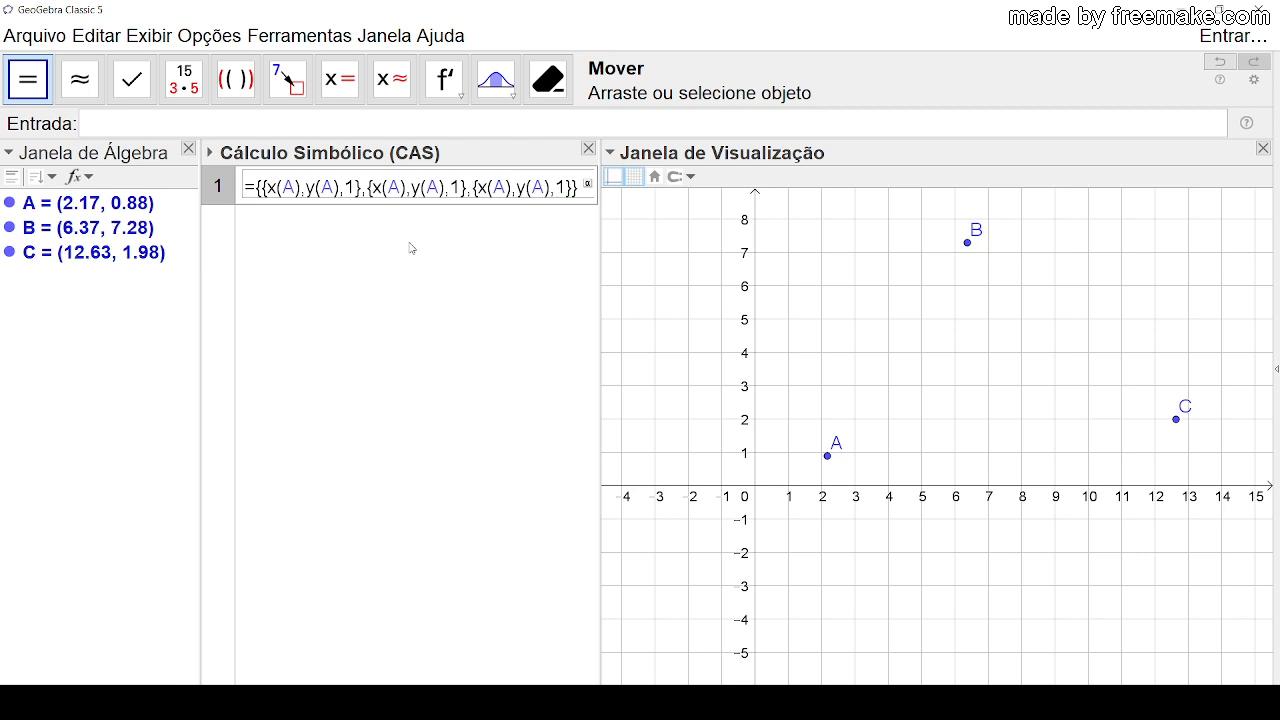
# Step: Change the second row of M to use point B, giving {x(B),y(B),1}
pyautogui.click(398, 188)
pyautogui.press('BackSpace')
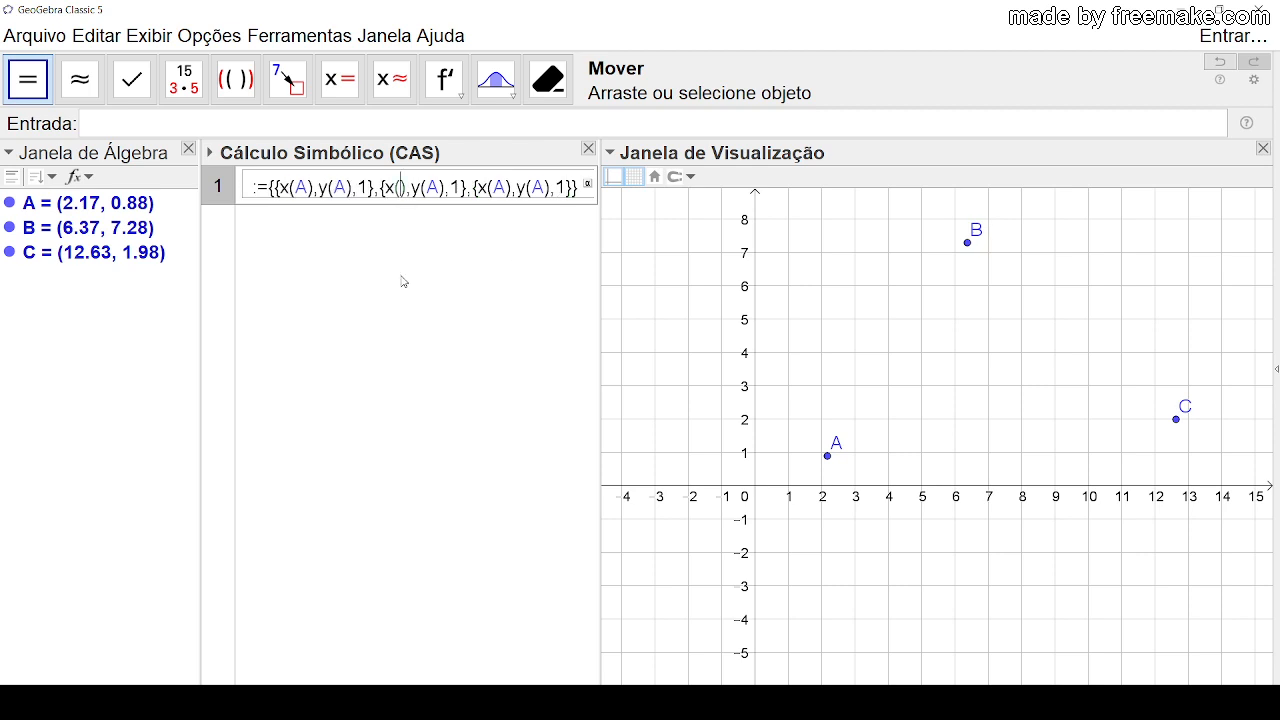
pyautogui.write('B')
pyautogui.click(451, 188)
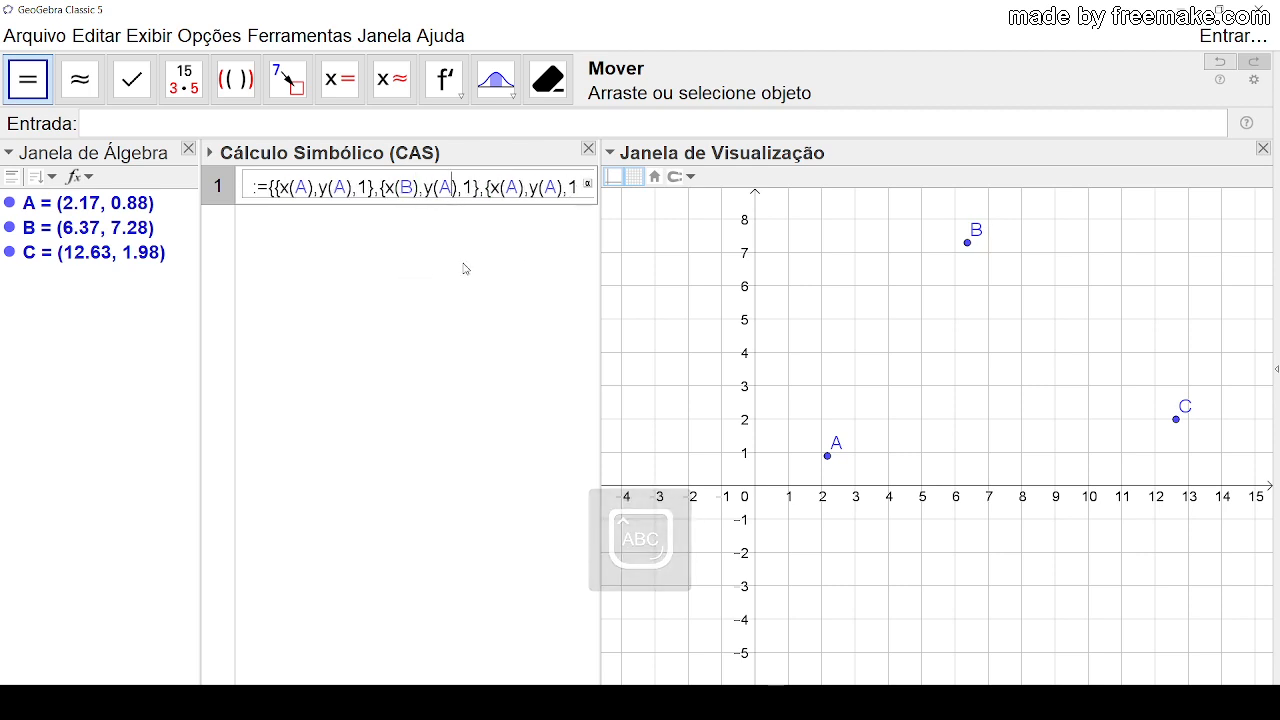
pyautogui.press('BackSpace')
pyautogui.write('B')
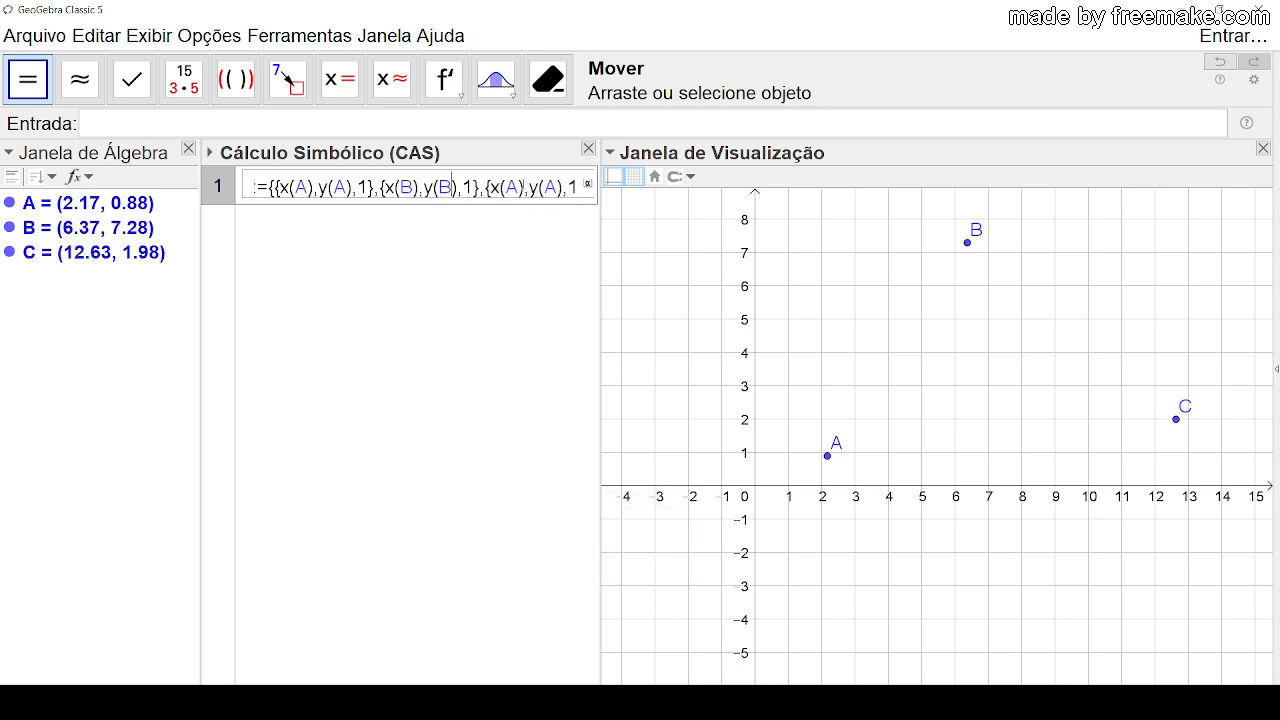
# Step: Change the third row of M to {x(C),y(C),1} and evaluate the matrix definition
pyautogui.press('BackSpace')
pyautogui.write('C')
pyautogui.click(557, 188)
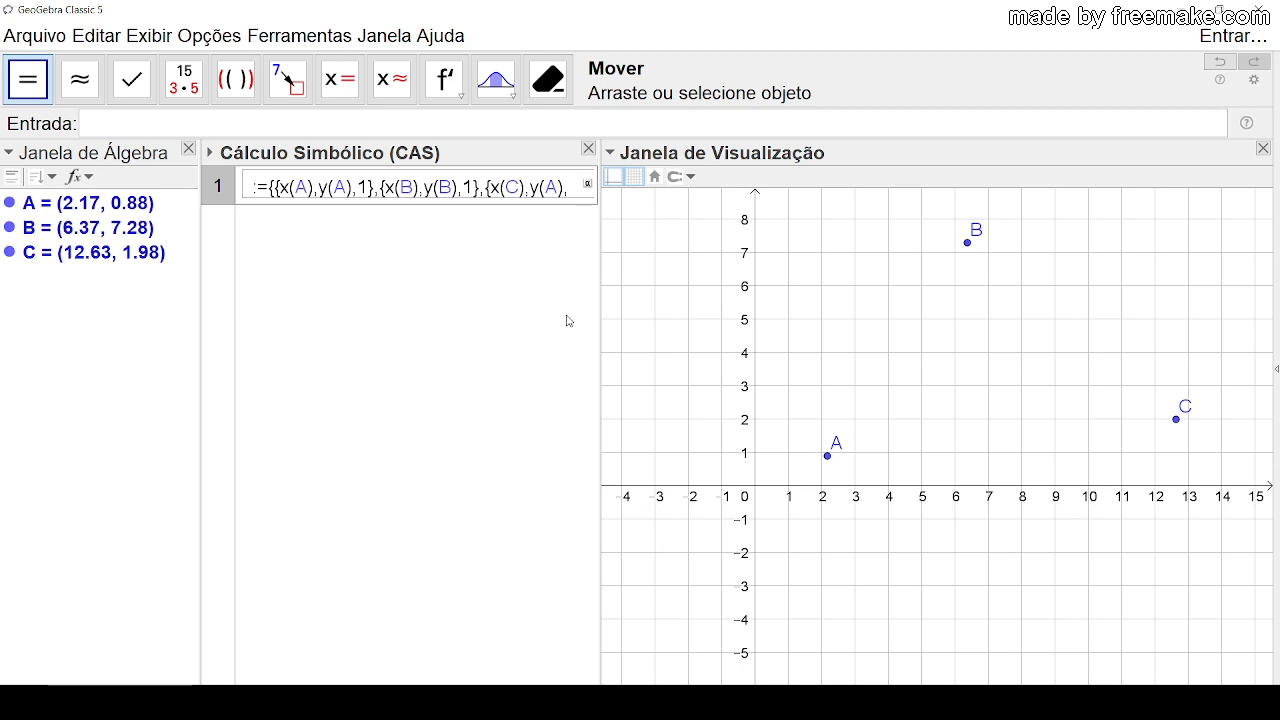
pyautogui.press('BackSpace')
pyautogui.write('C')
pyautogui.press('Return')
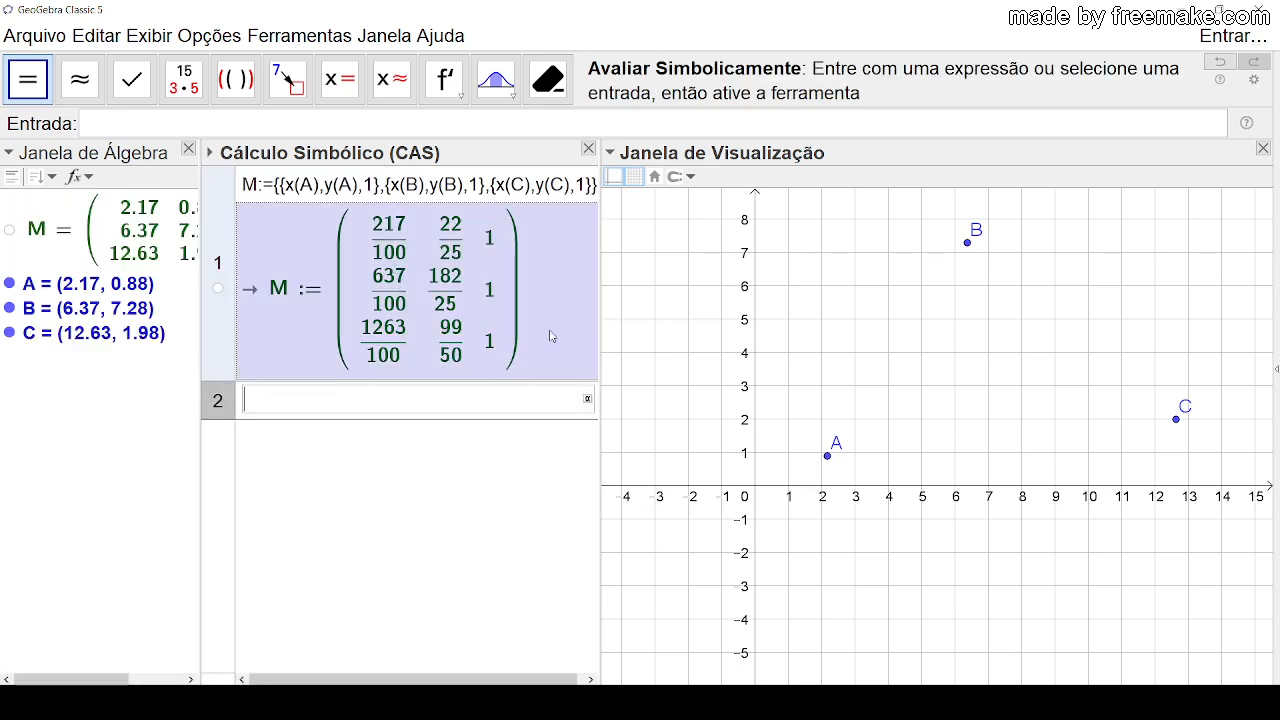
# Step: Move point A to (1, 3), point B to (2, 7) and point C to (4, 4)
pyautogui.moveTo(827, 455); pyautogui.dragTo(789, 386)
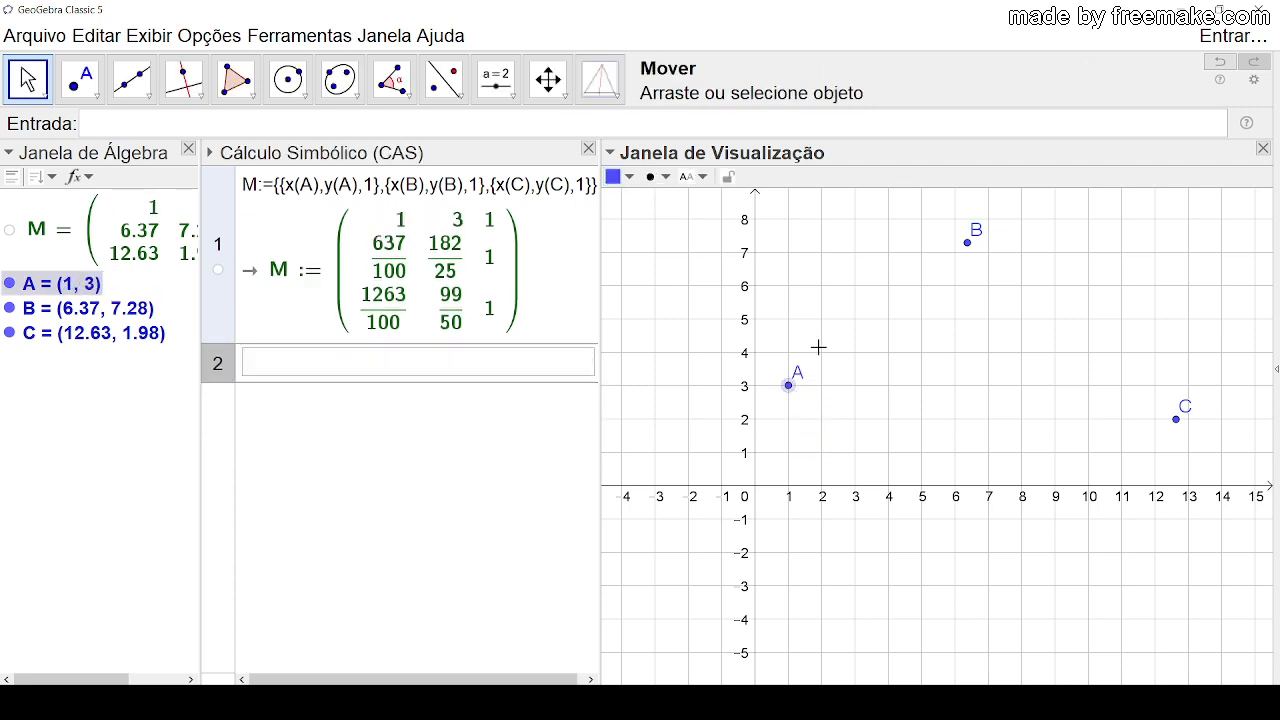
pyautogui.click(966, 245)
pyautogui.moveTo(966, 250); pyautogui.dragTo(822, 253)
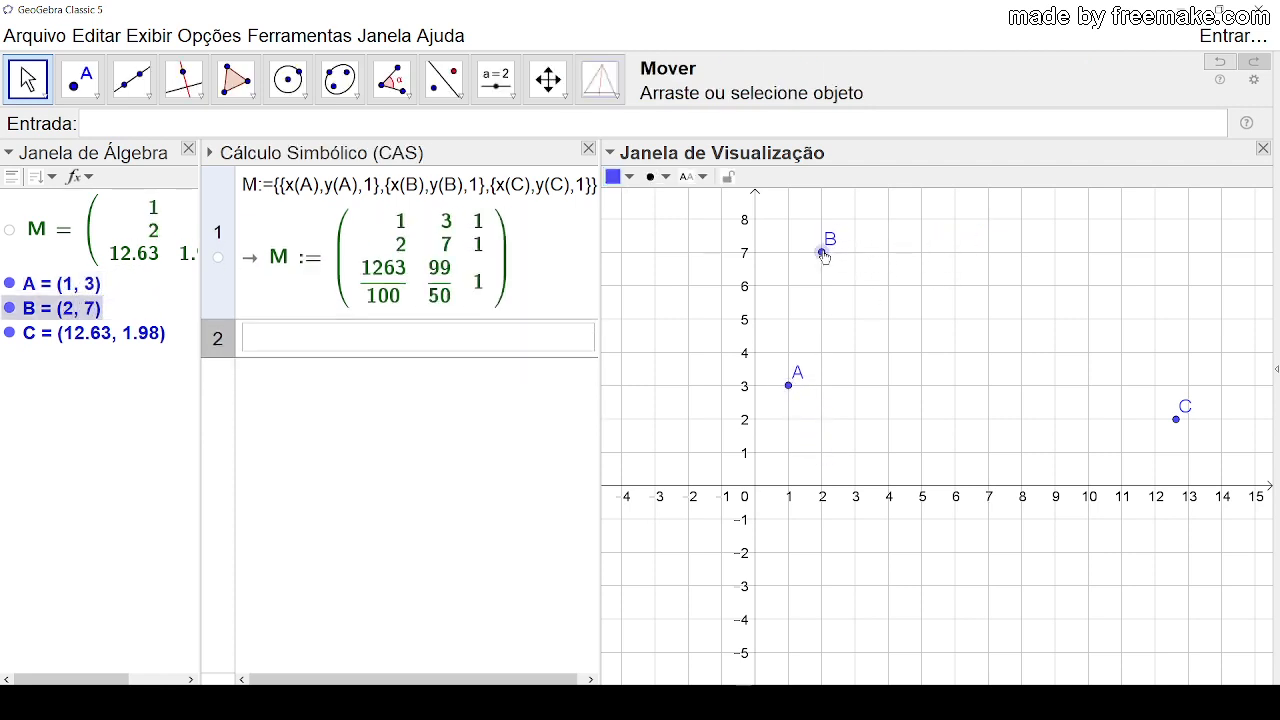
pyautogui.moveTo(1177, 420); pyautogui.dragTo(890, 357)
pyautogui.click(1026, 400)
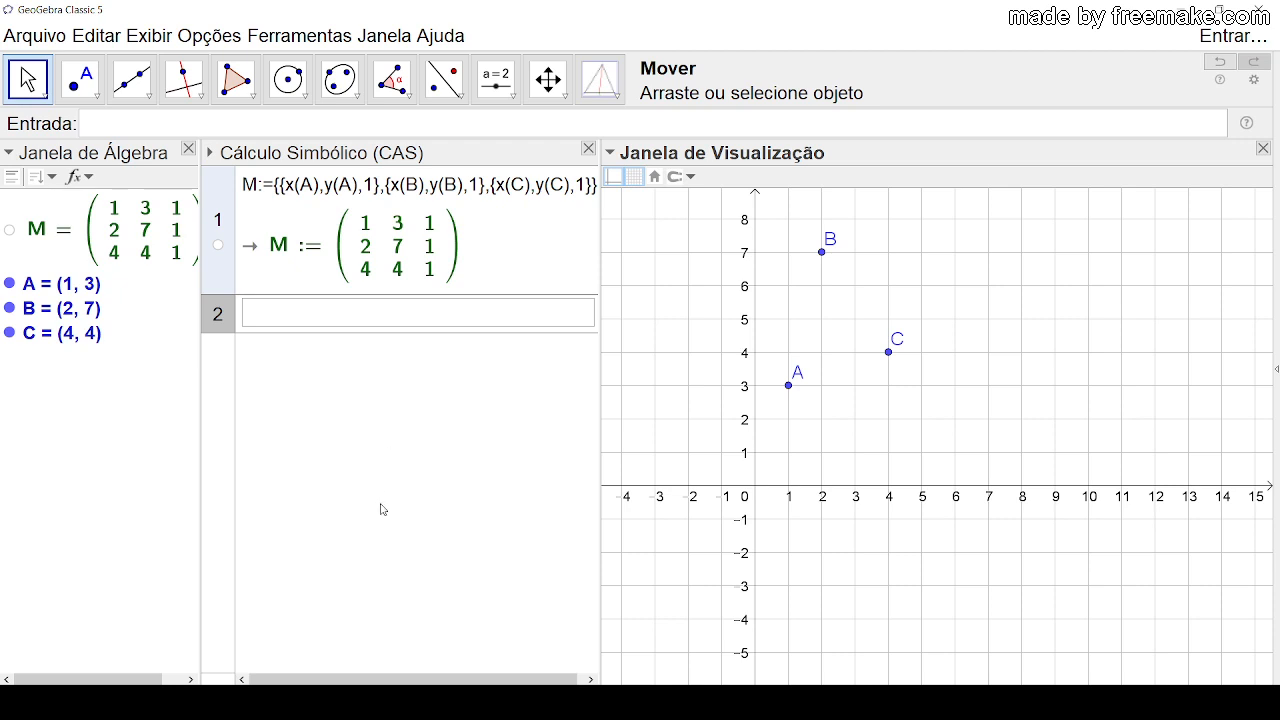
# Step: Calculate Determinante(M) in the second CAS row
pyautogui.write('D')
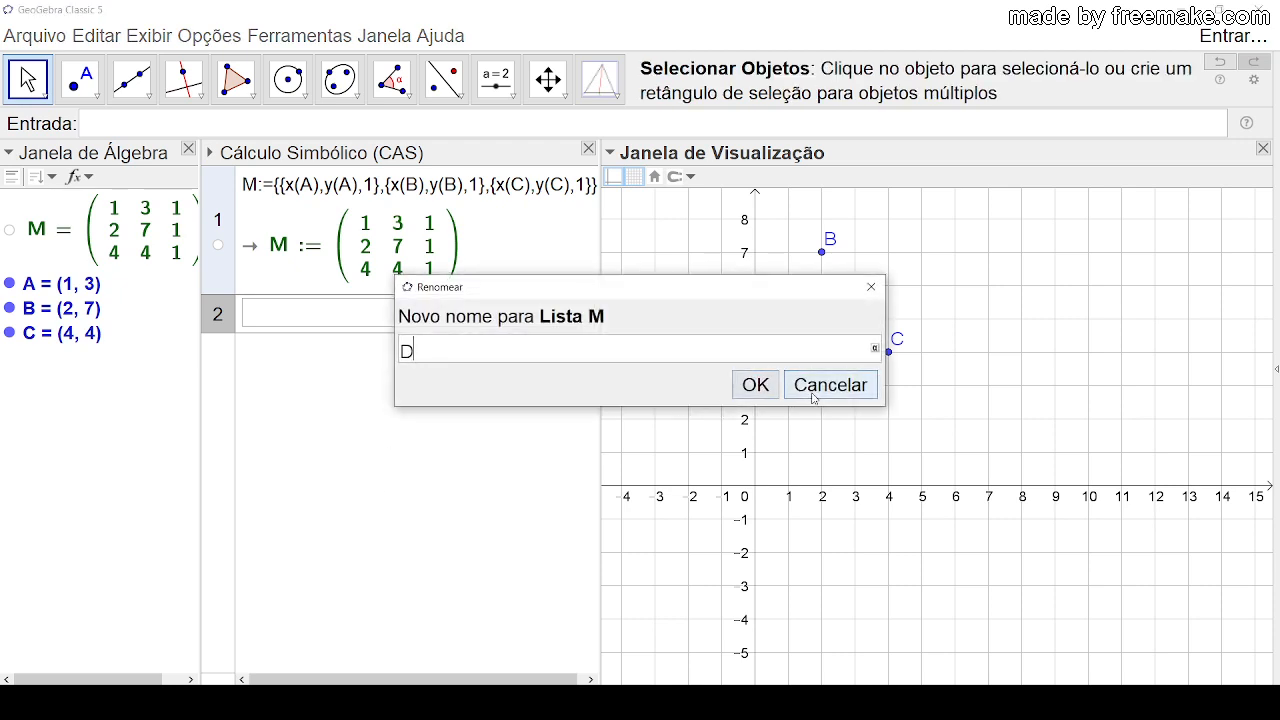
pyautogui.click(830, 385)
pyautogui.click(270, 320)
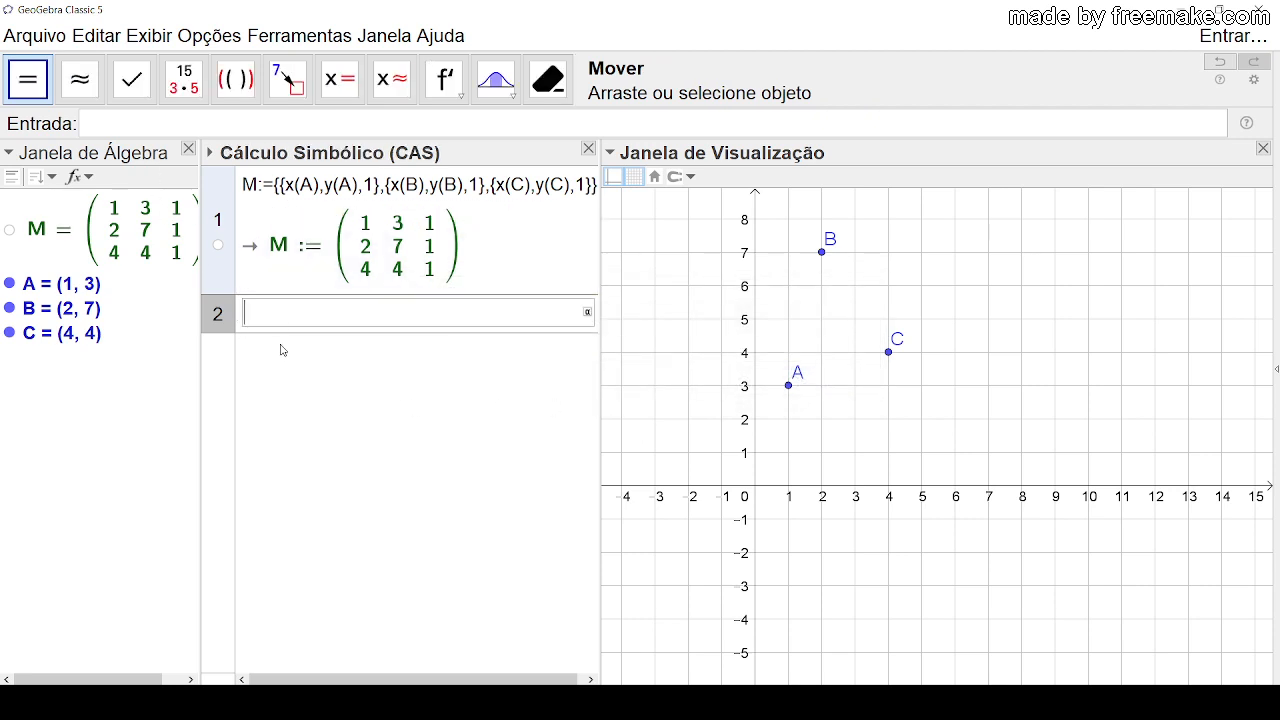
pyautogui.write('DETER')
pyautogui.press('BackSpace')
pyautogui.press('BackSpace')
pyautogui.press('BackSpace')
pyautogui.press('BackSpace')
pyautogui.press('BackSpace')
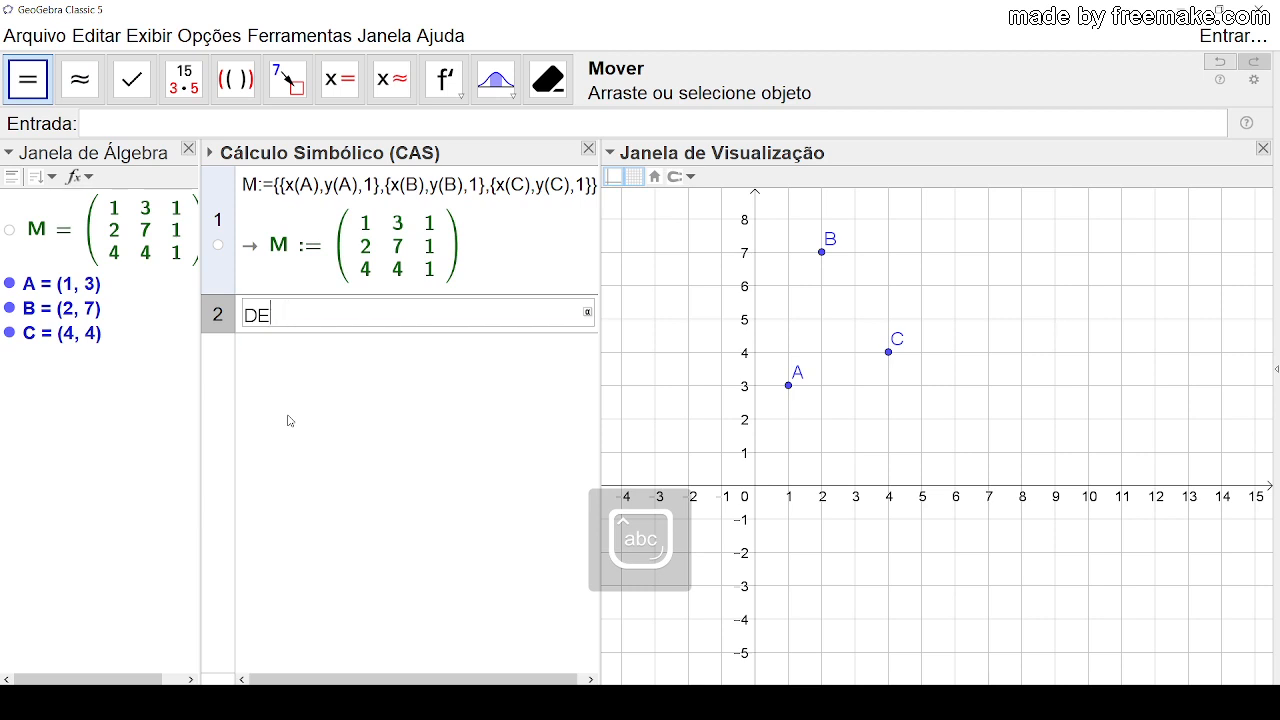
pyautogui.write('deter')
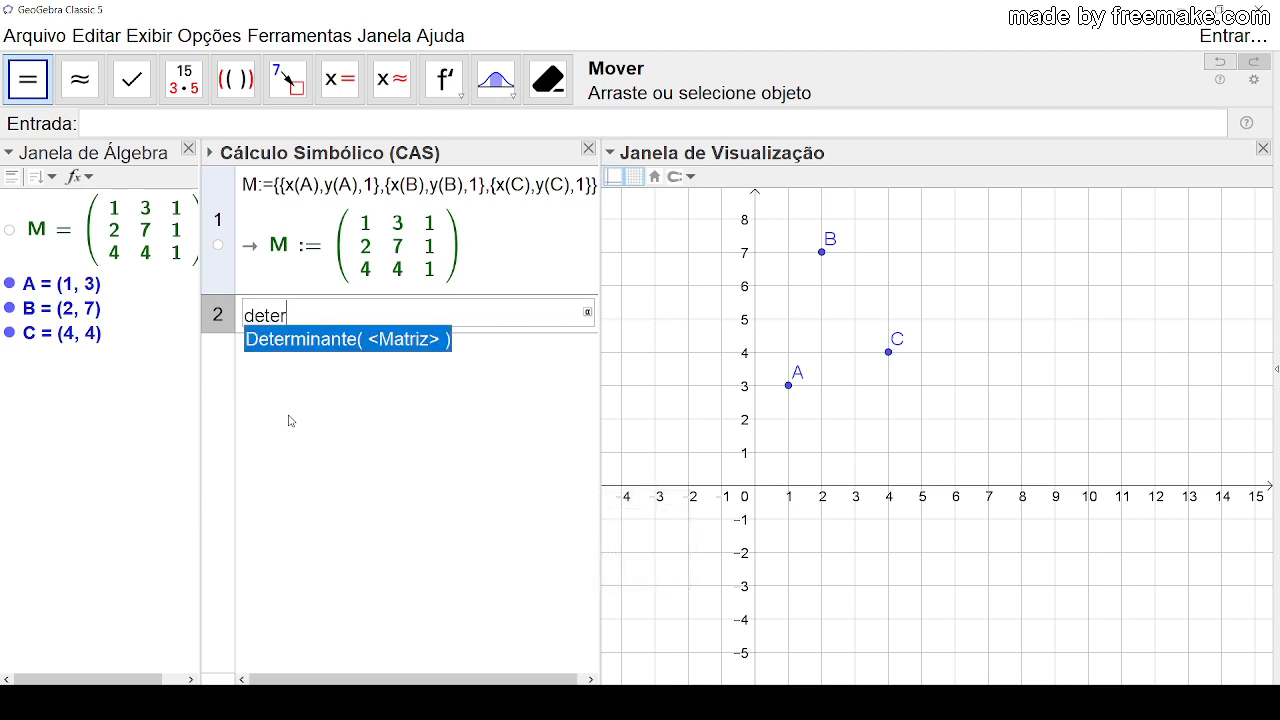
pyautogui.click(363, 341)
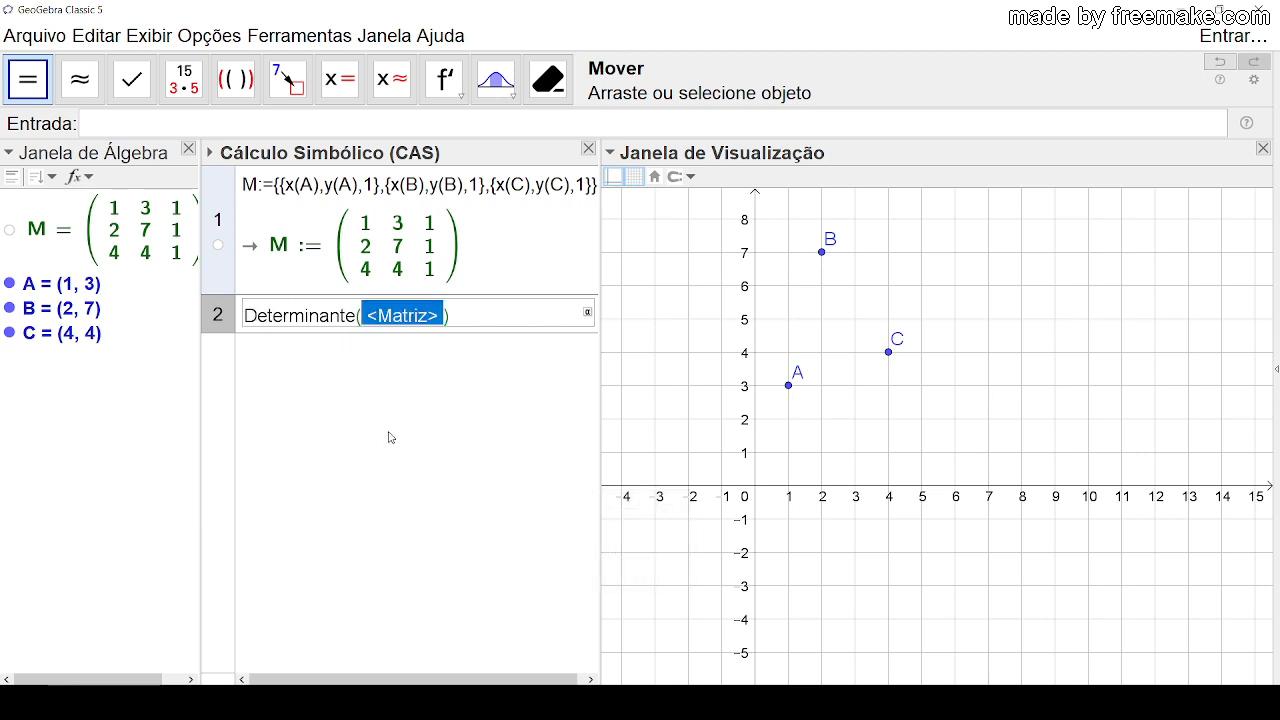
pyautogui.write('M')
pyautogui.press('Return')
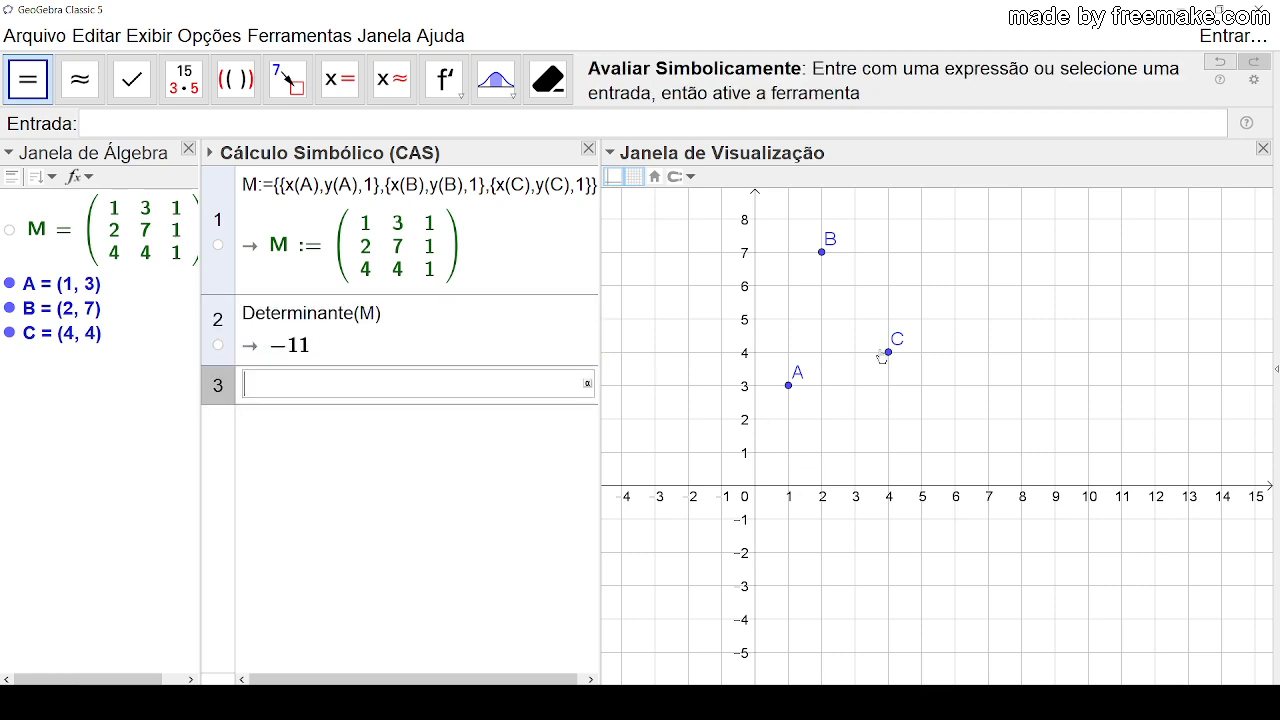
# Step: Move point C to (3, 5) and point B to (5, 7) so the three points are collinear
pyautogui.moveTo(888, 352); pyautogui.dragTo(855, 321)
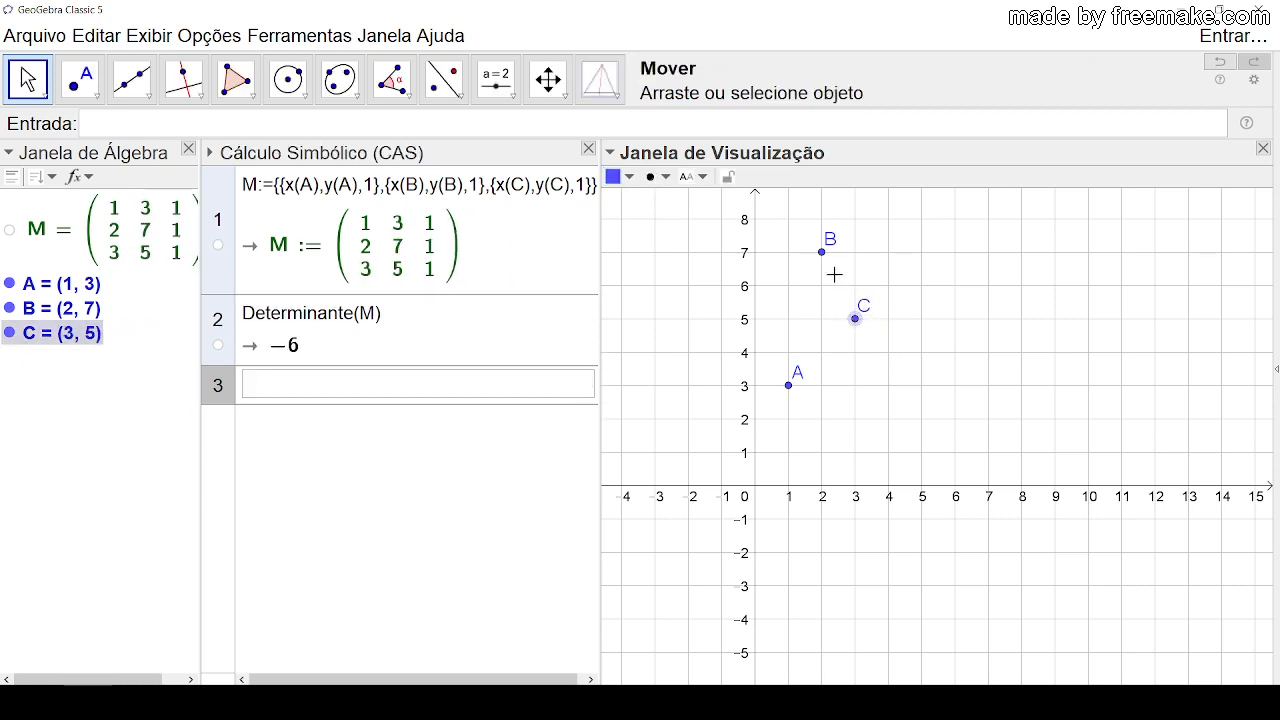
pyautogui.moveTo(823, 255); pyautogui.dragTo(921, 252)
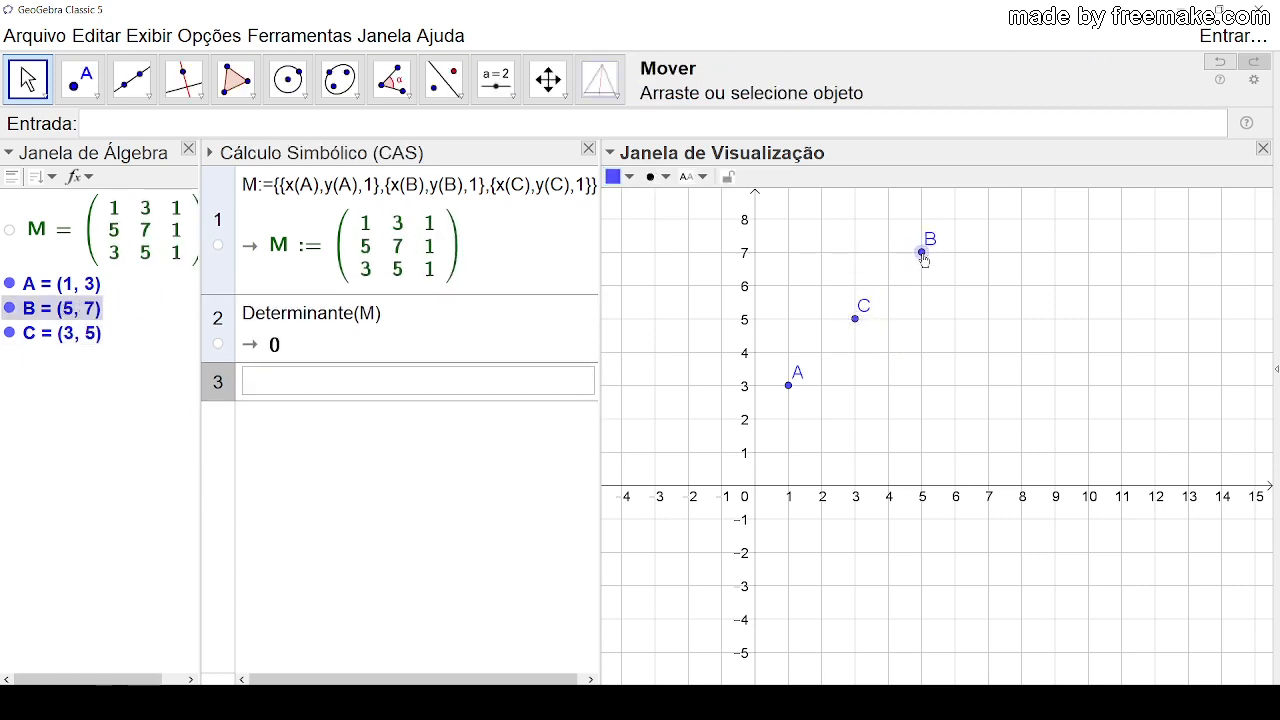
pyautogui.click(980, 326)
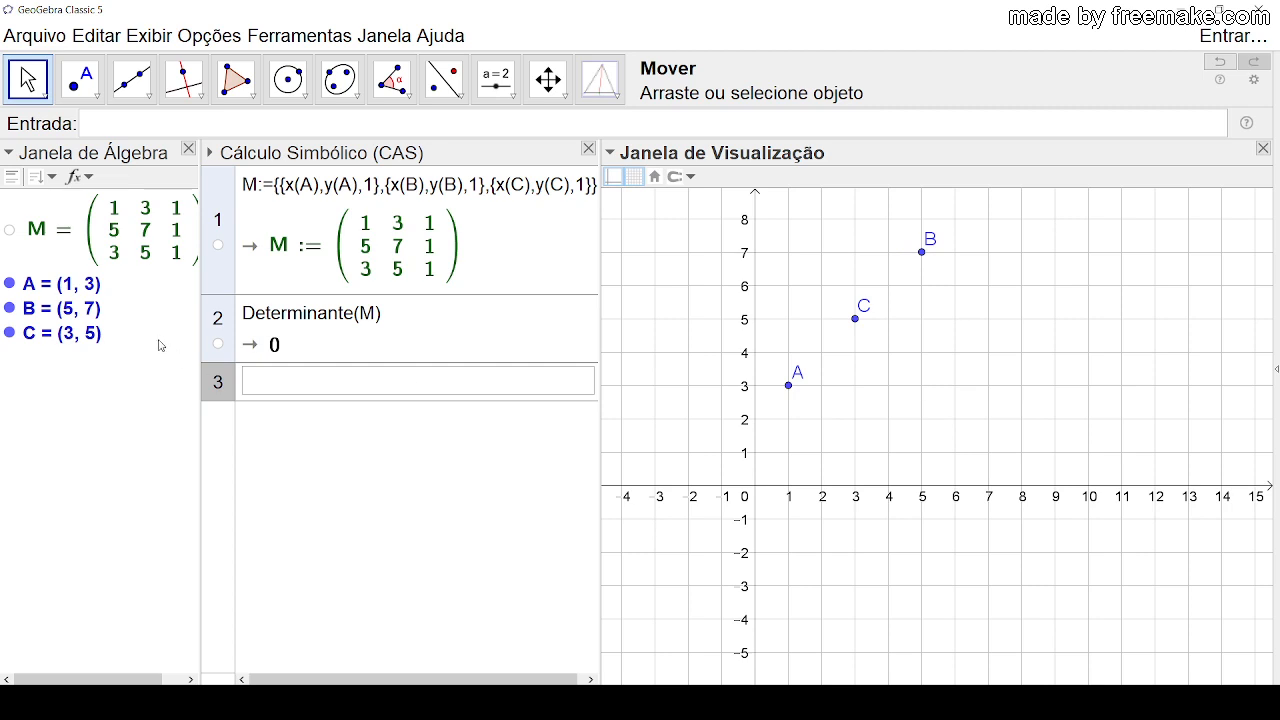
# Step: Move point B to (6, 1) and place point A's label below and to the left of the point
pyautogui.moveTo(921, 254); pyautogui.dragTo(955, 452)
pyautogui.click(1029, 400)
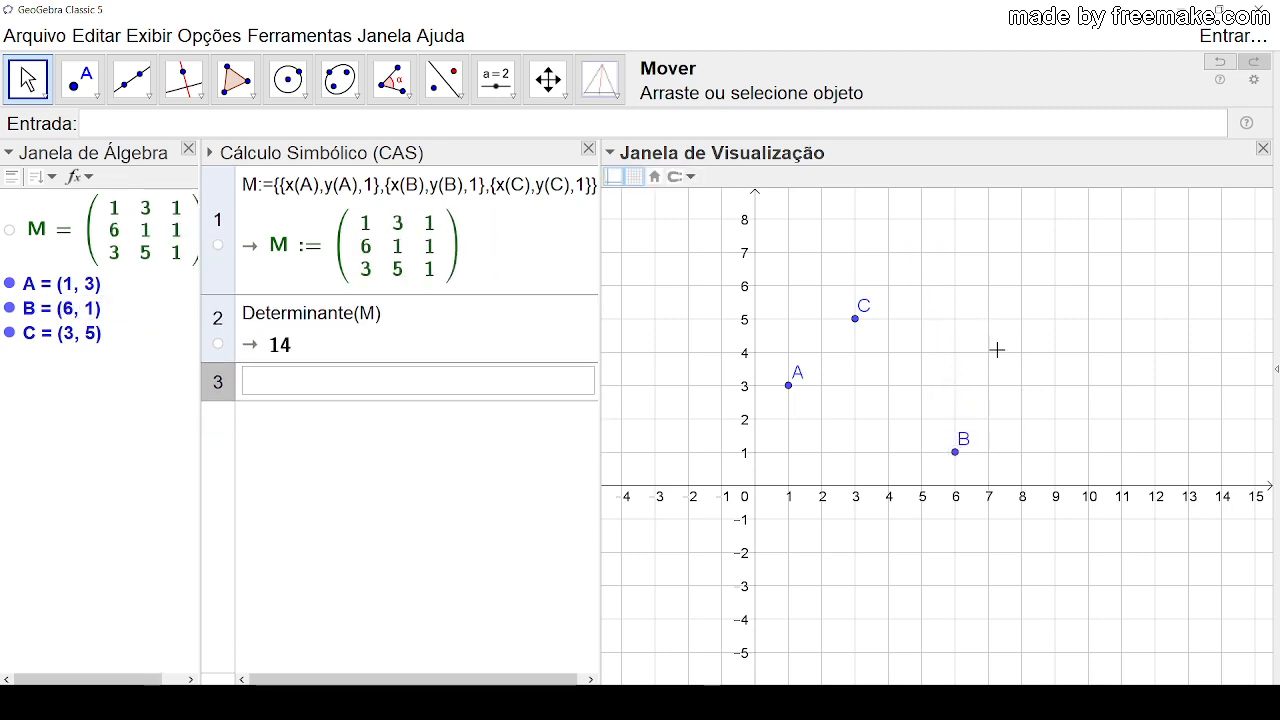
pyautogui.moveTo(803, 373); pyautogui.dragTo(778, 405)
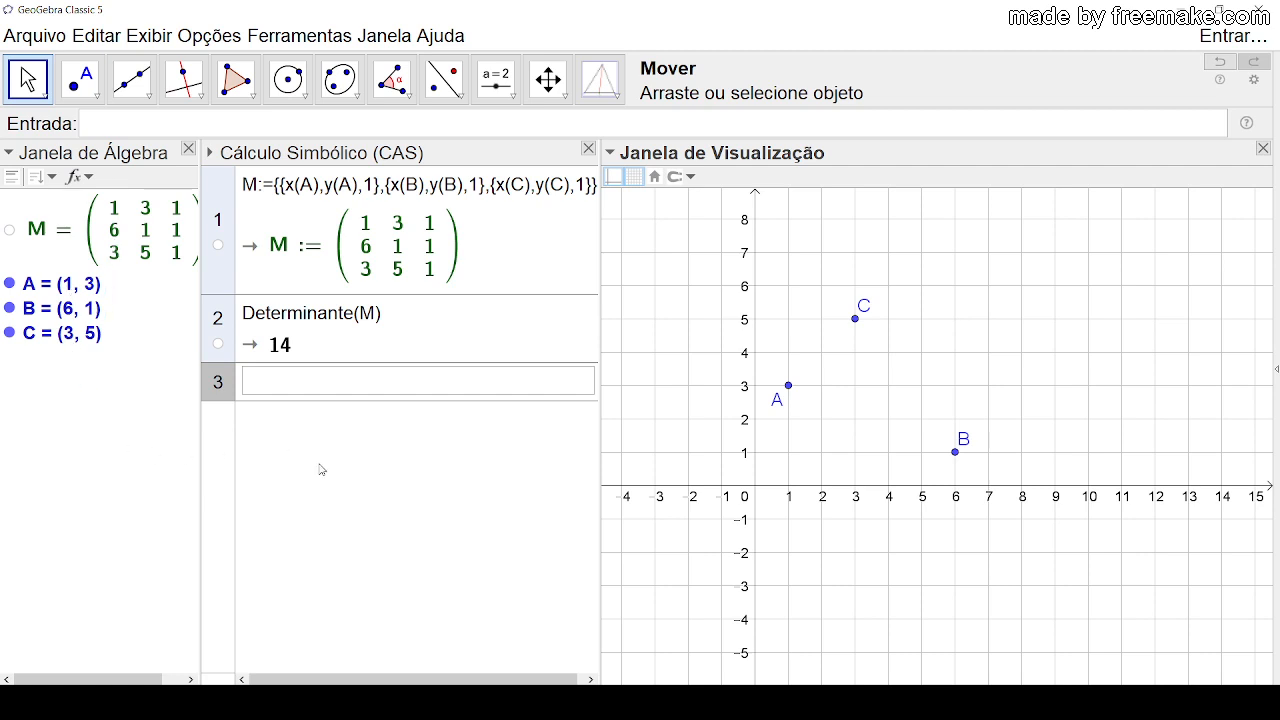
# Step: Draw triangle ABC with the Polygon tool through points A, B and C
pyautogui.click(236, 78)
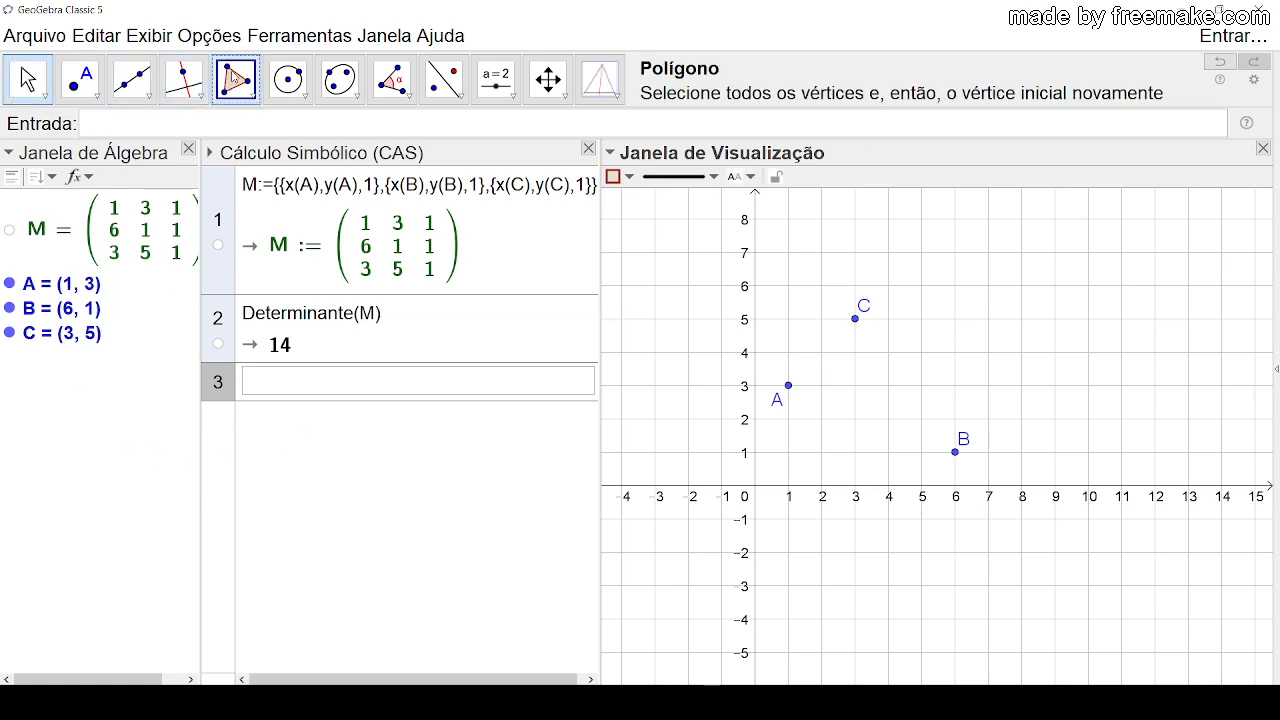
pyautogui.click(788, 385)
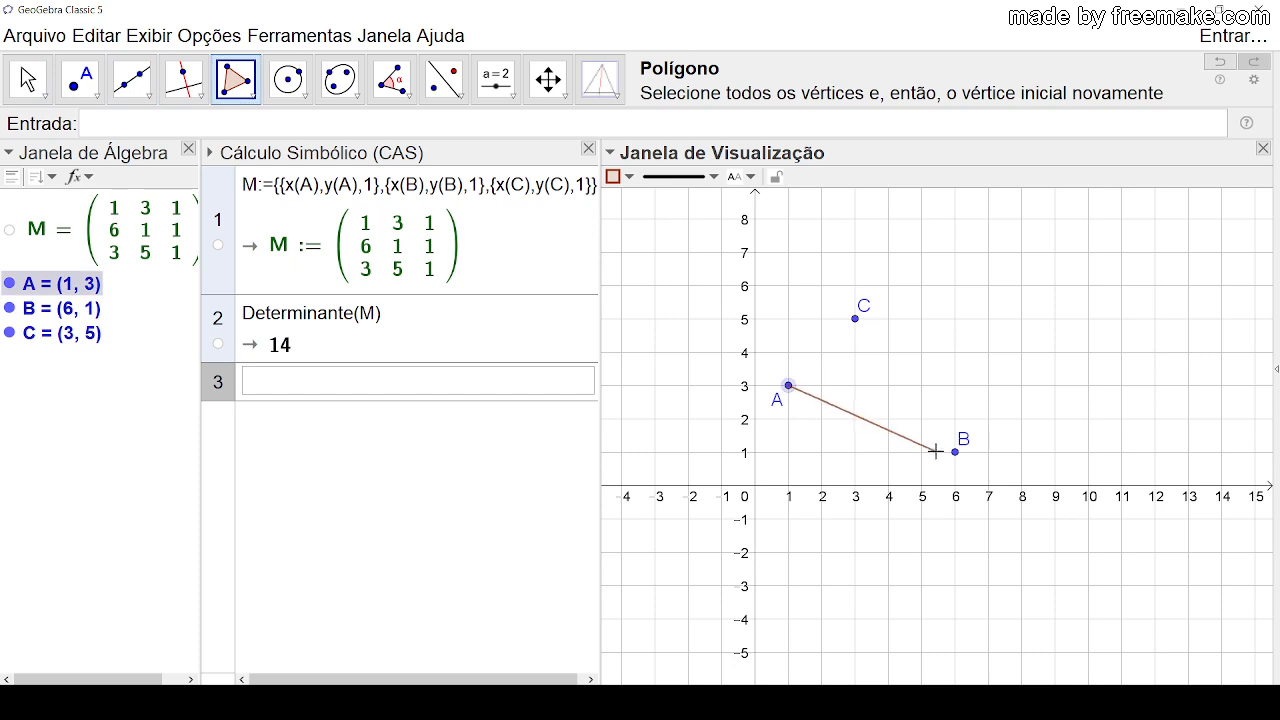
pyautogui.click(955, 452)
pyautogui.click(855, 318)
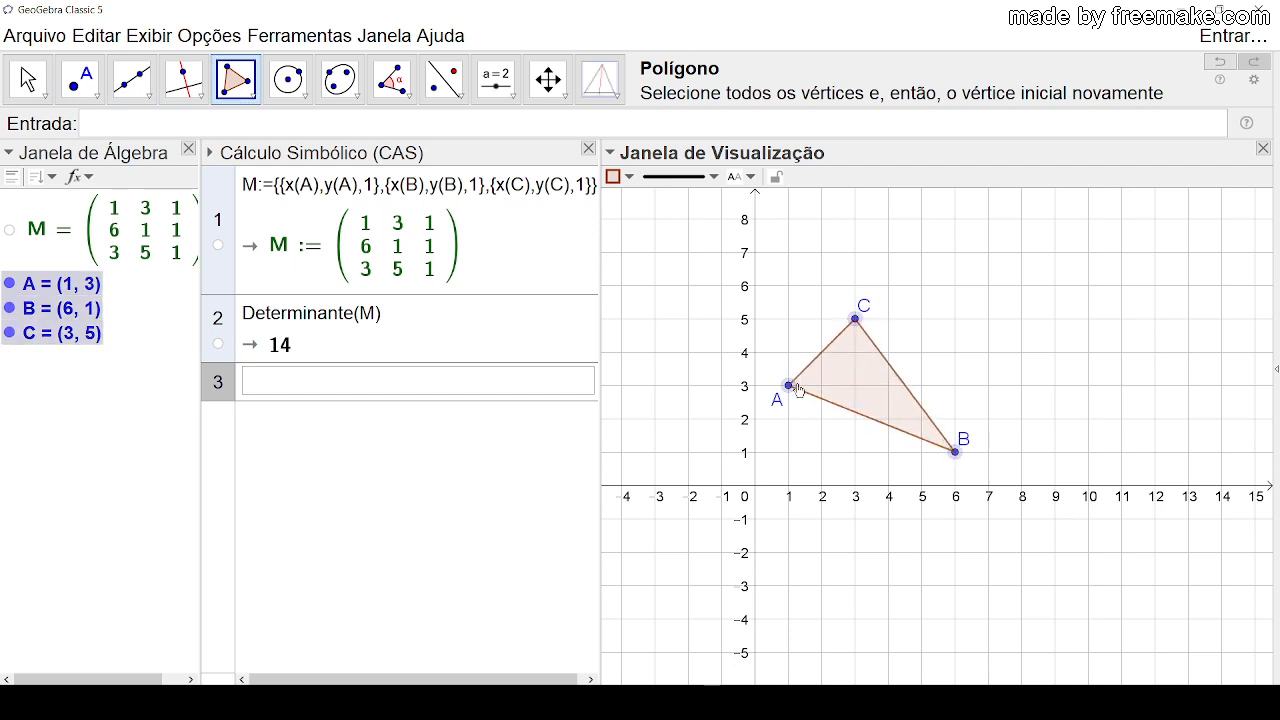
pyautogui.click(788, 385)
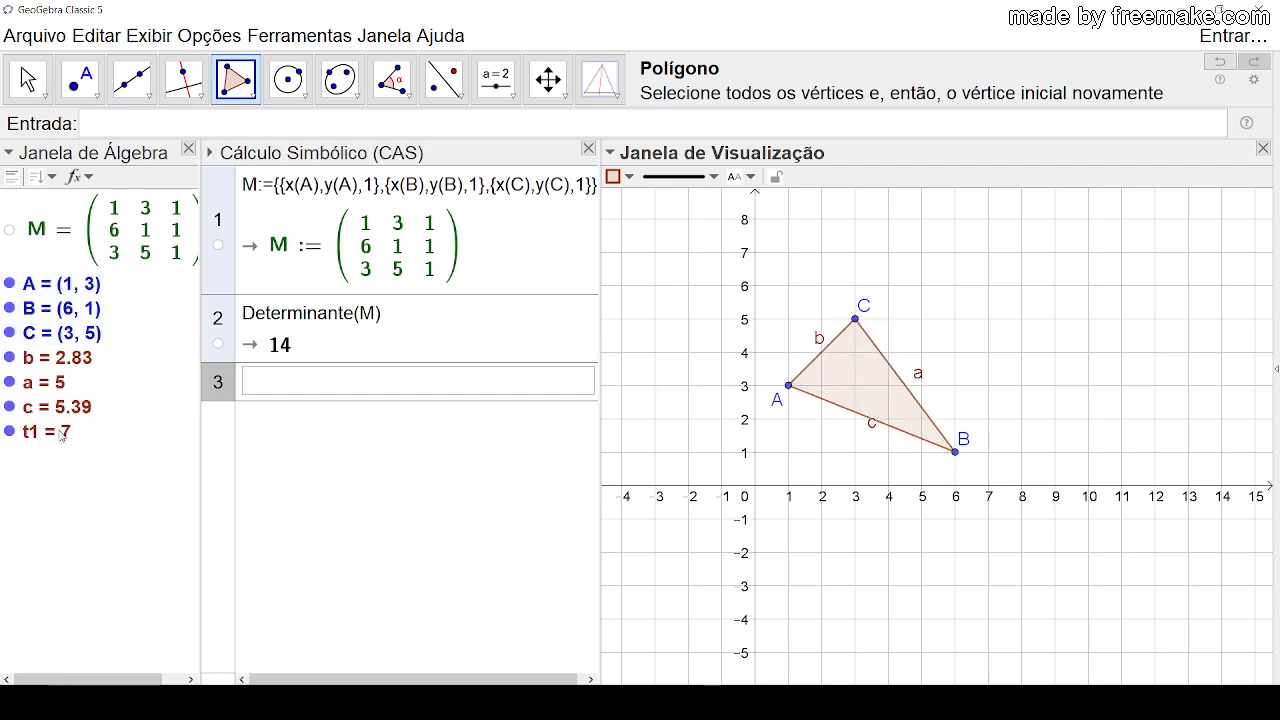
pyautogui.click(14, 98)
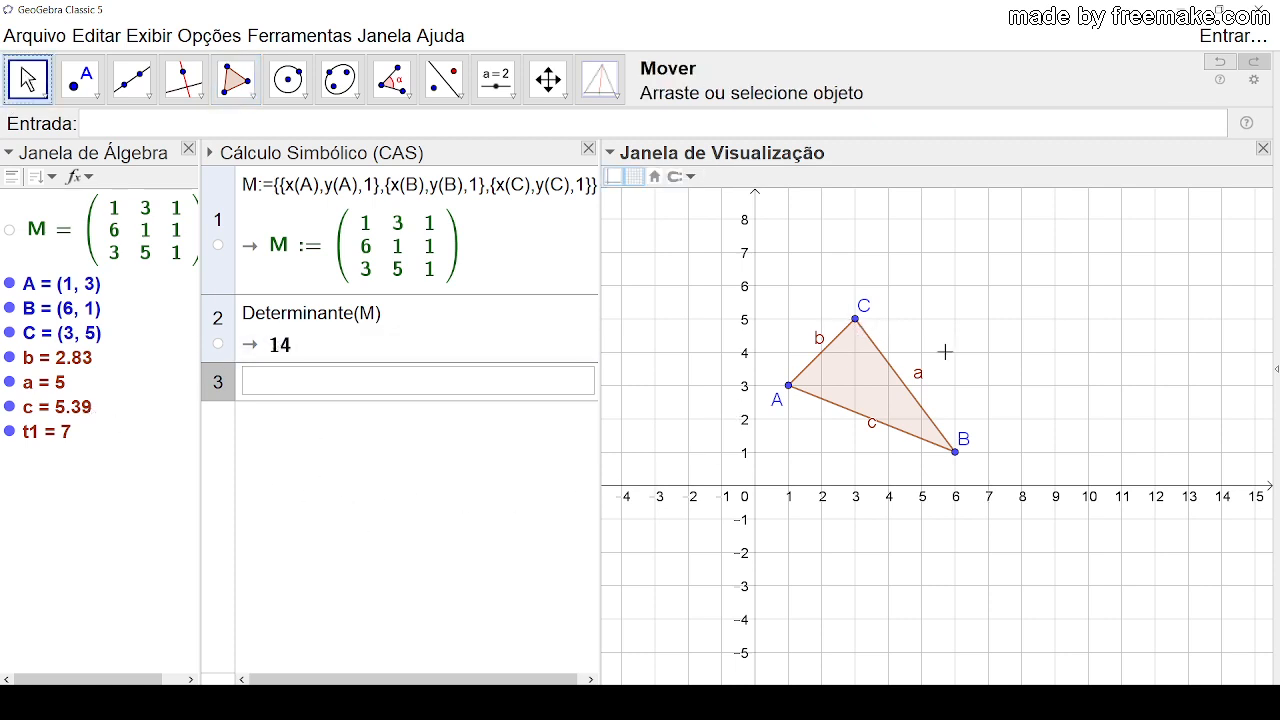
# Step: Colour triangle ABC dark green and set its transparency value to about 45
pyautogui.click(862, 390)
pyautogui.rightClick(846, 373)
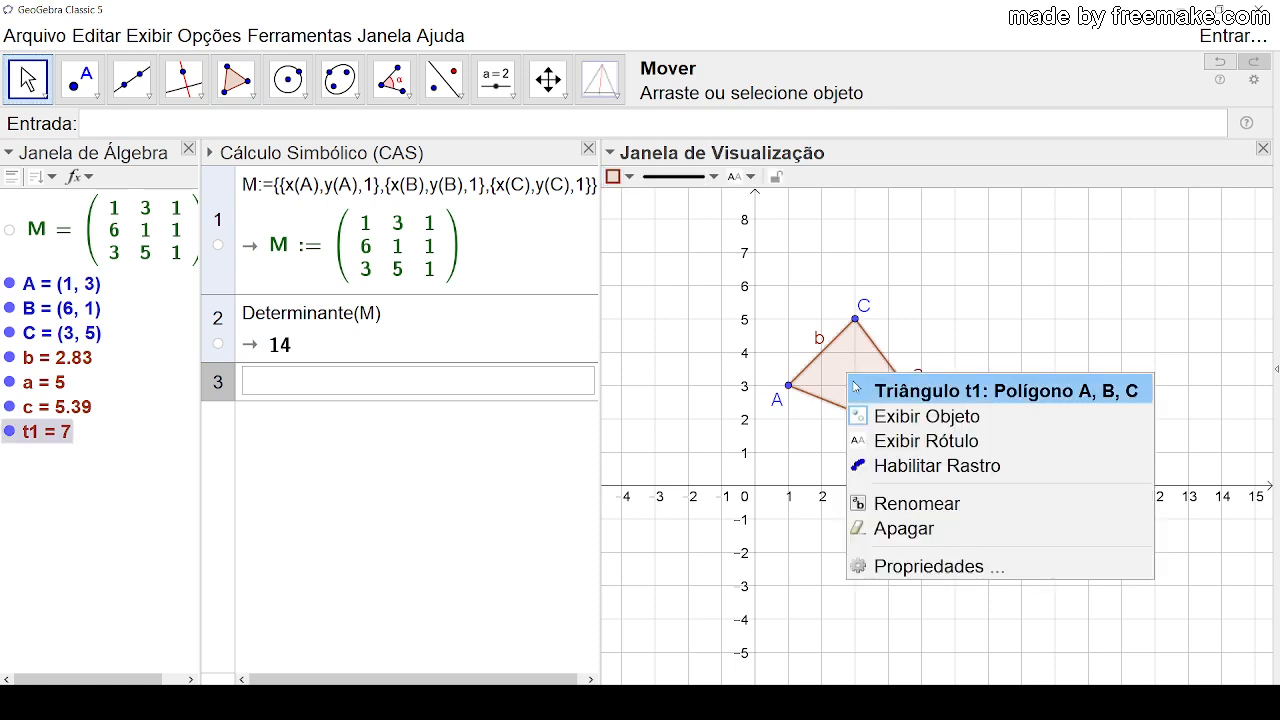
pyautogui.click(888, 566)
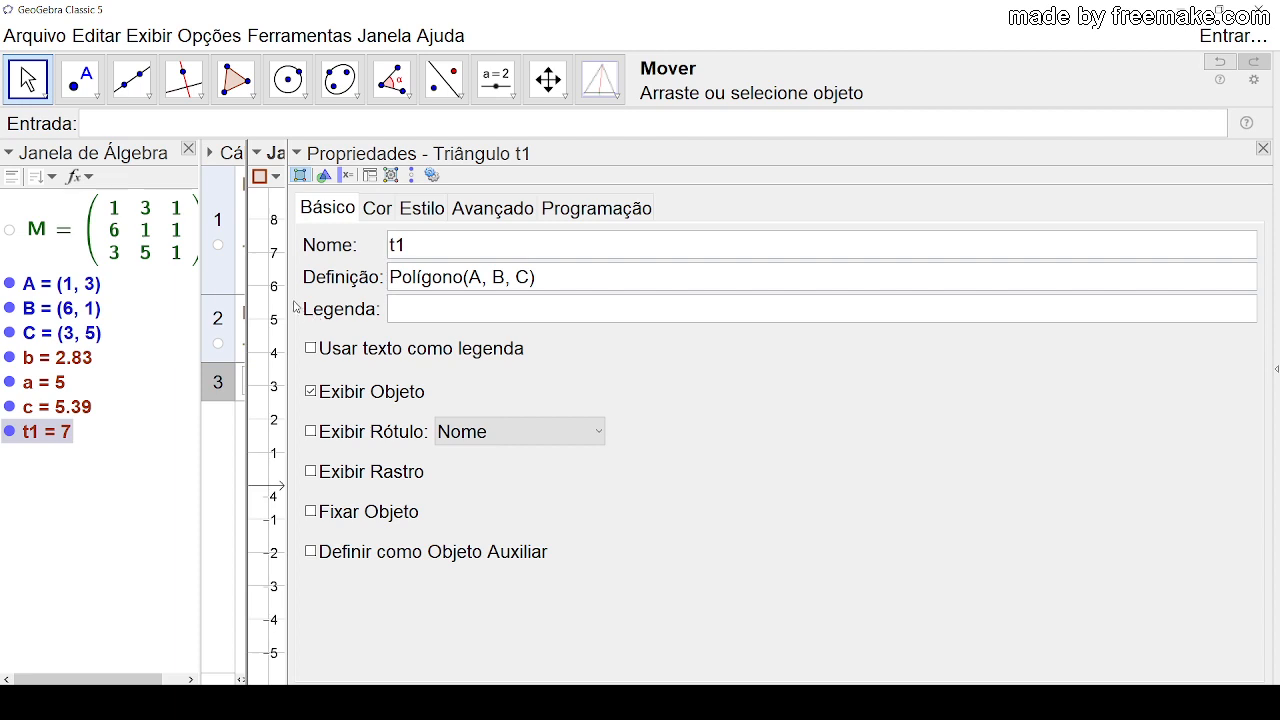
pyautogui.moveTo(287, 294); pyautogui.dragTo(941, 294)
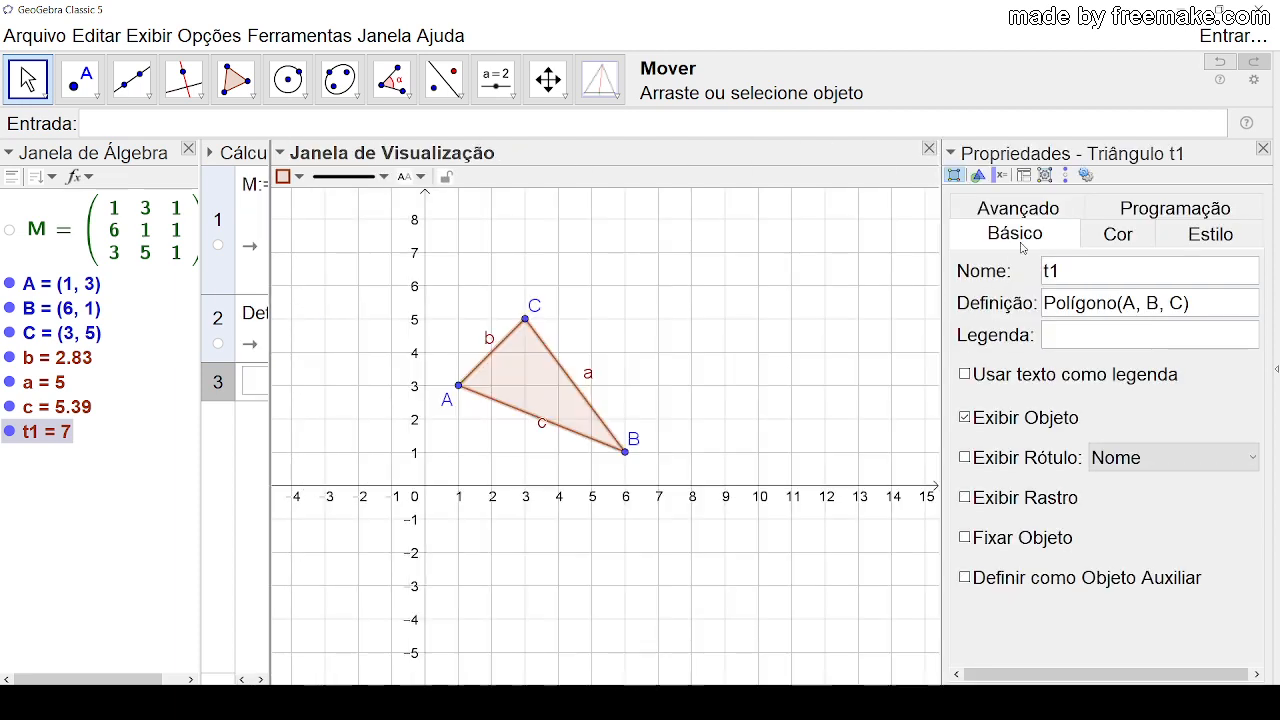
pyautogui.click(1117, 233)
pyautogui.click(1063, 311)
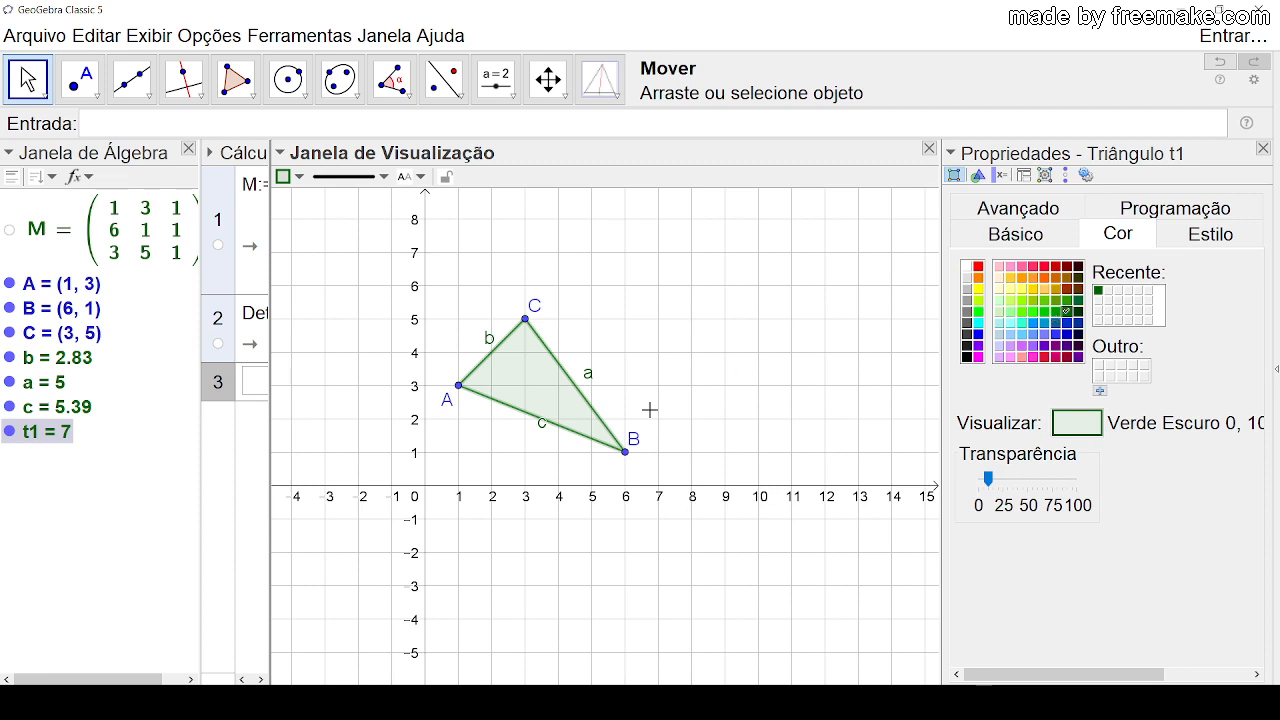
pyautogui.click(987, 480)
pyautogui.moveTo(987, 480); pyautogui.dragTo(1022, 480)
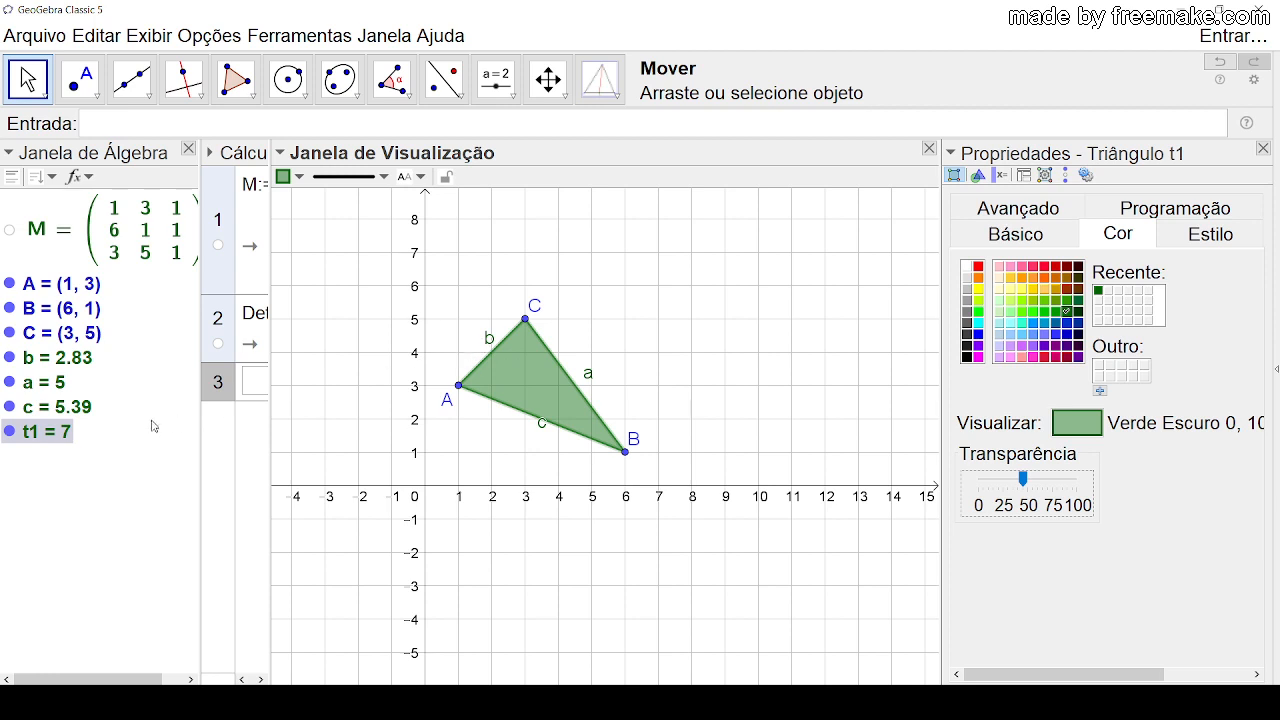
# Step: Hide the labels of the triangle's sides a, b and c
pyautogui.click(75, 360)
pyautogui.keyDown('shift'); pyautogui.click(63, 408); pyautogui.keyUp('shift')
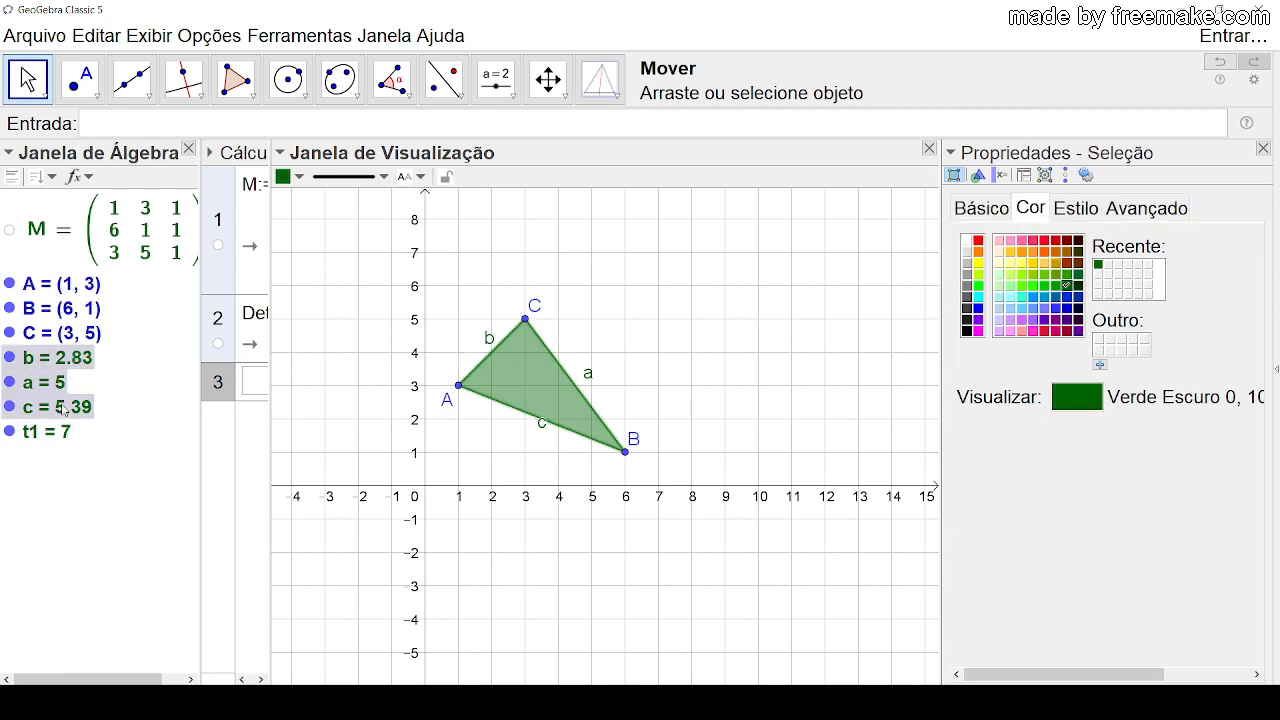
pyautogui.rightClick(64, 410)
pyautogui.click(110, 484)
pyautogui.click(705, 376)
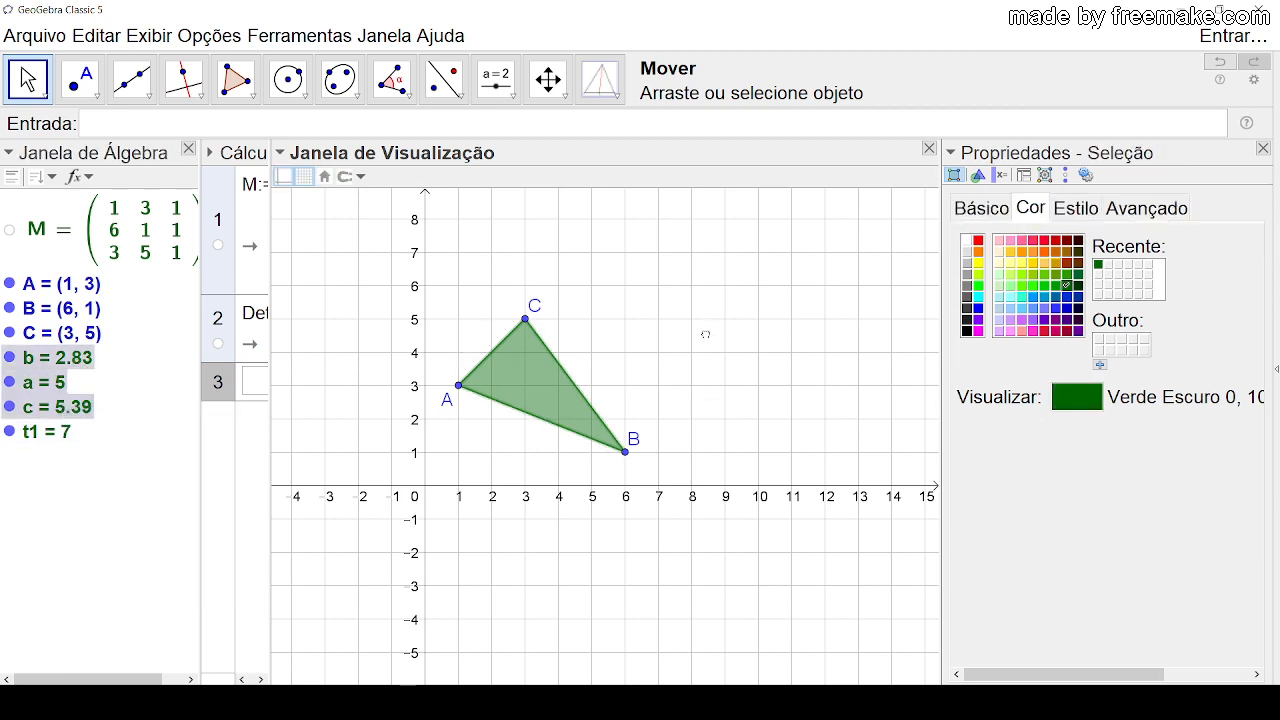
# Step: Reshape the triangle by repeatedly moving its vertices, ending with A at (1, 5), B at about (4.55, 1.82) and C at (4, 5)
pyautogui.moveTo(525, 319); pyautogui.dragTo(559, 253)
pyautogui.moveTo(626, 458); pyautogui.dragTo(692, 386)
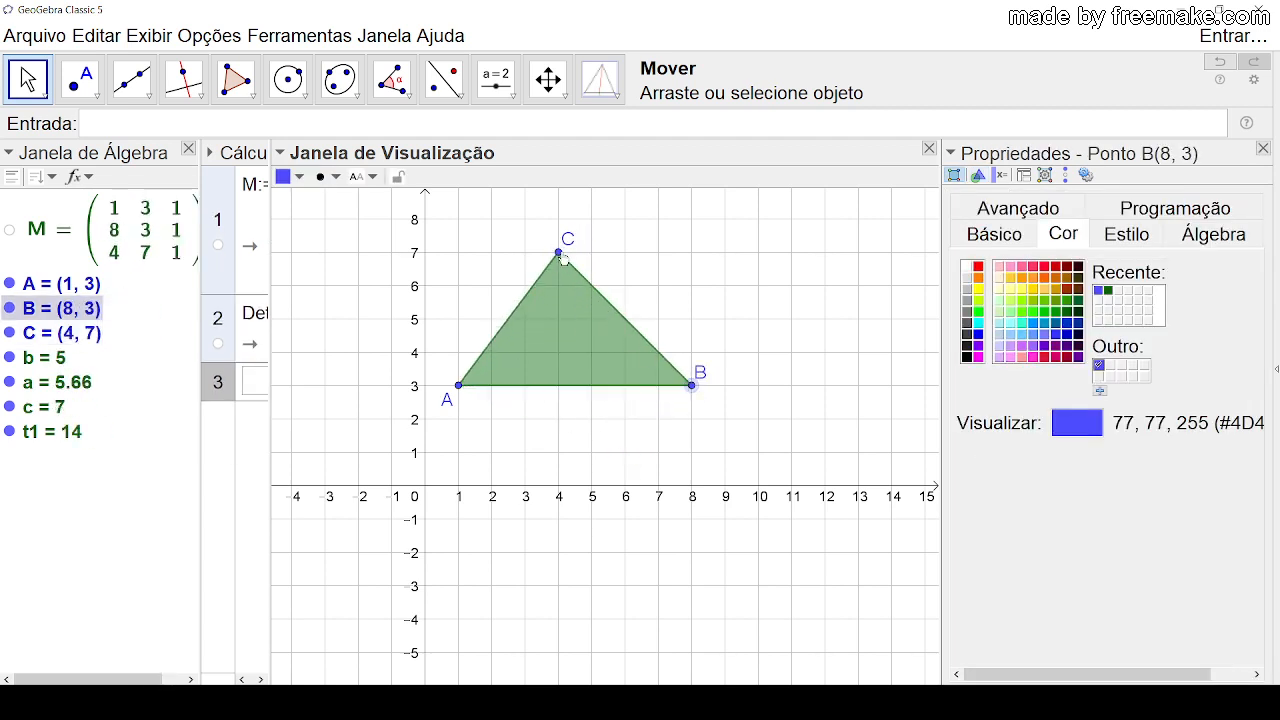
pyautogui.moveTo(560, 254); pyautogui.dragTo(588, 279)
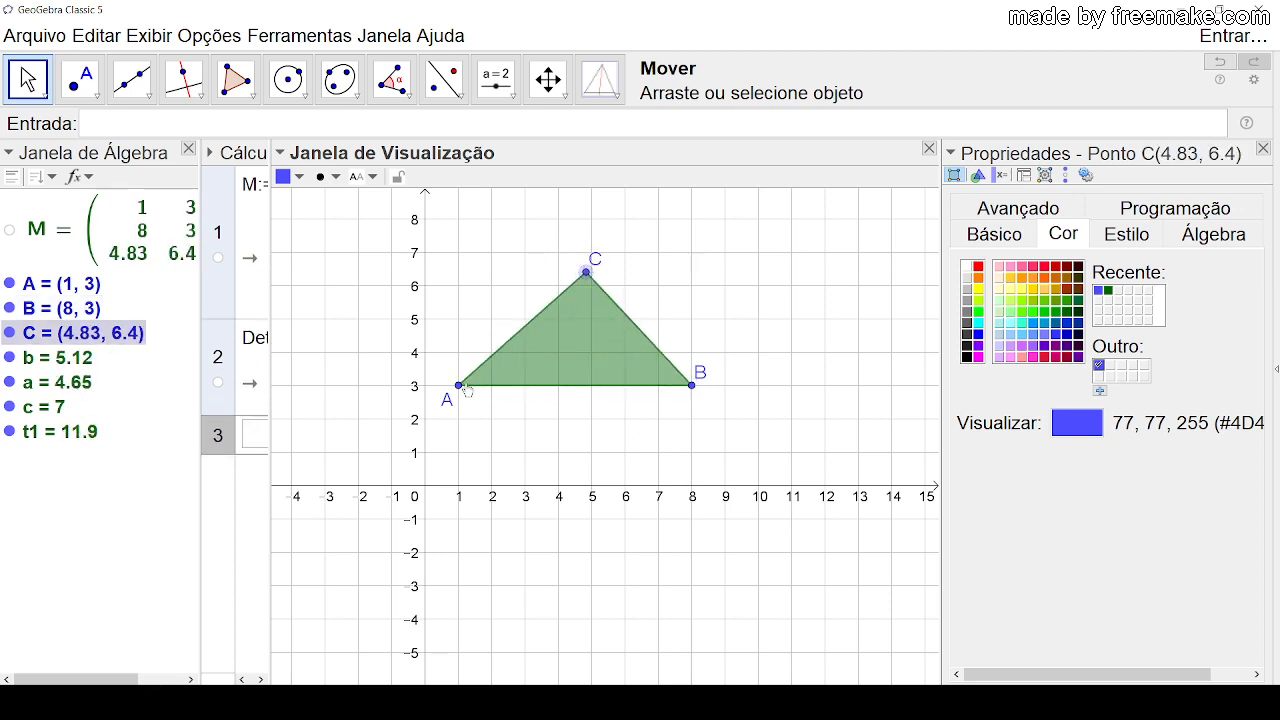
pyautogui.moveTo(459, 387); pyautogui.dragTo(459, 420)
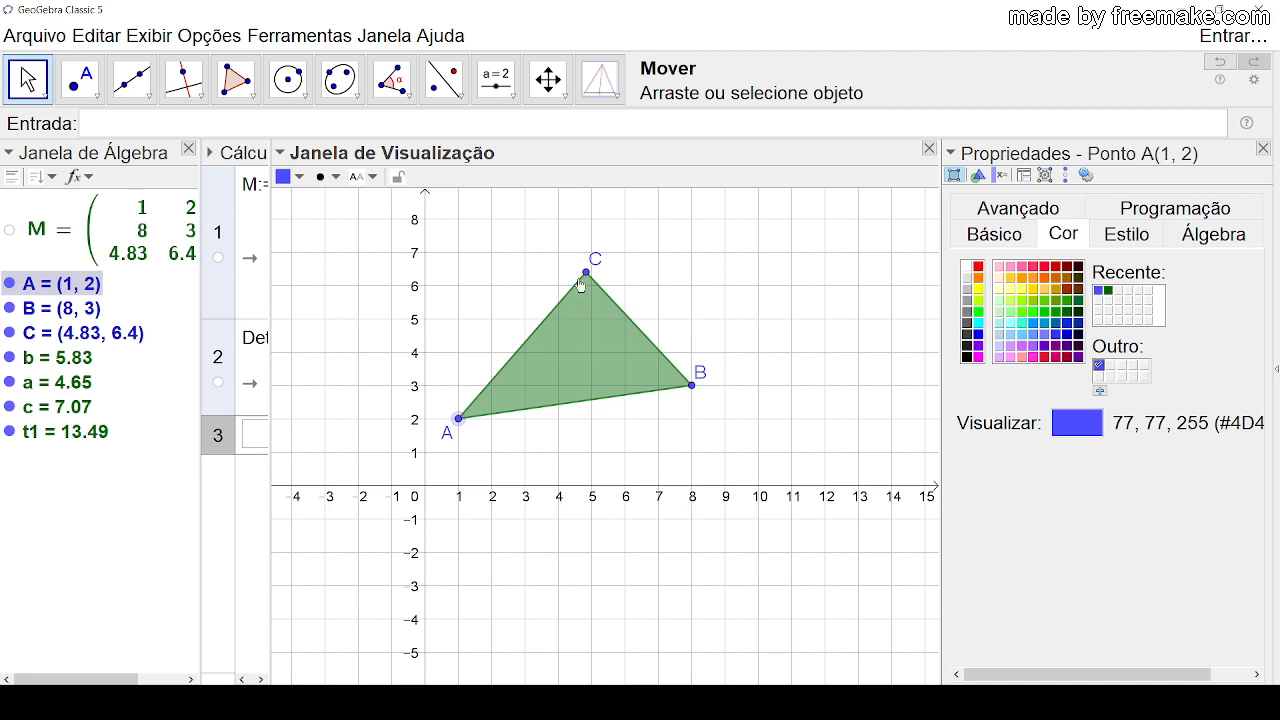
pyautogui.click(582, 279)
pyautogui.moveTo(577, 291); pyautogui.dragTo(560, 326)
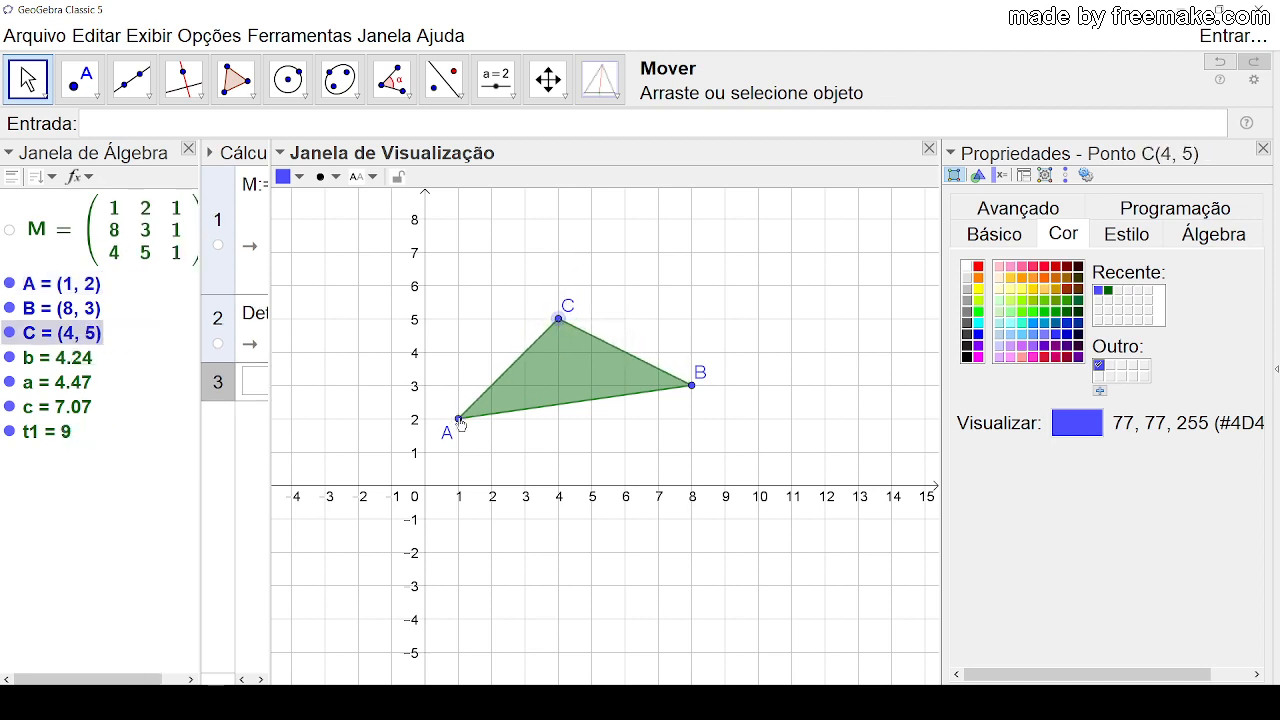
pyautogui.moveTo(460, 424); pyautogui.dragTo(459, 319)
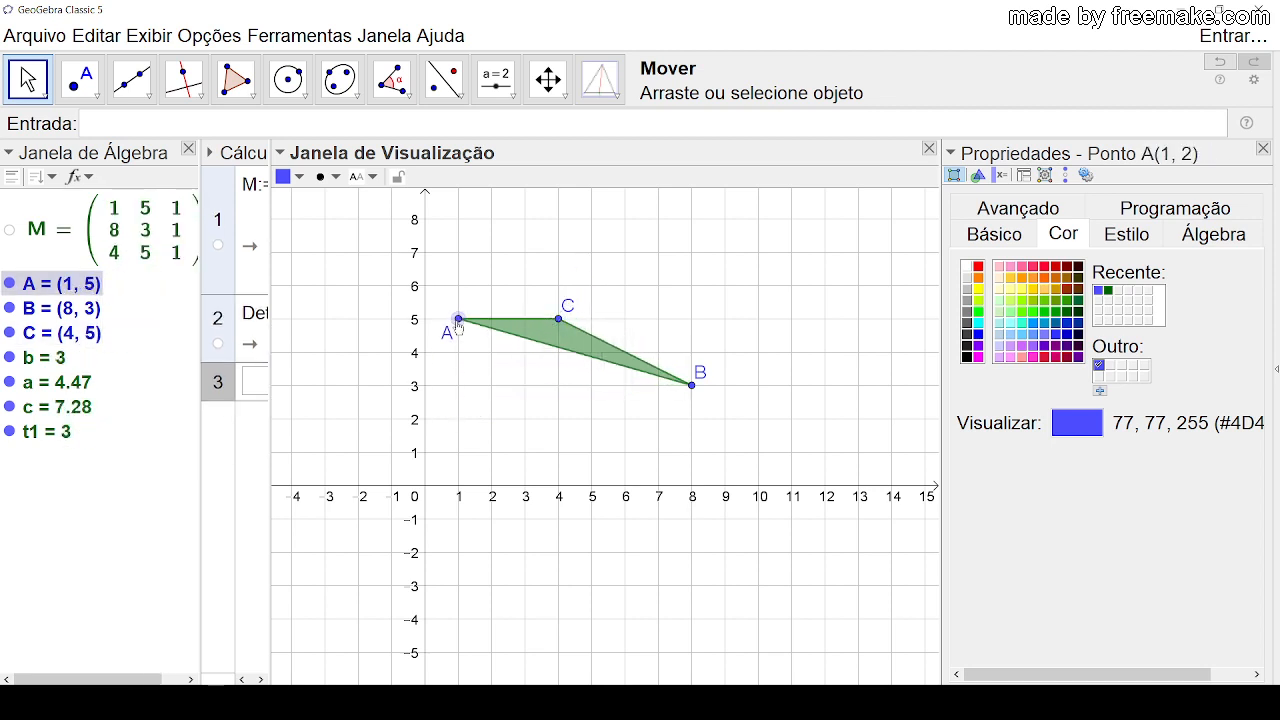
pyautogui.moveTo(692, 386); pyautogui.dragTo(577, 424)
# Step: Set the triangle's condition to show object to Determinante(M) ≠ 0
pyautogui.click(536, 362)
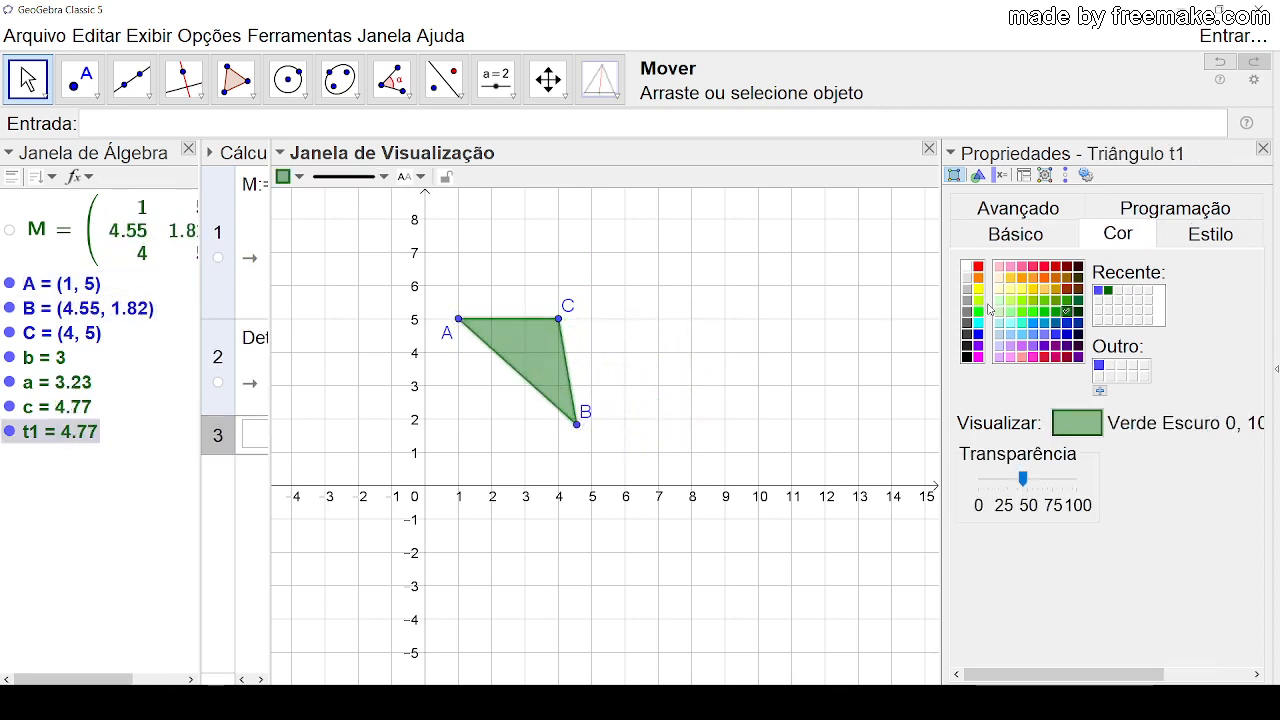
pyautogui.click(1073, 212)
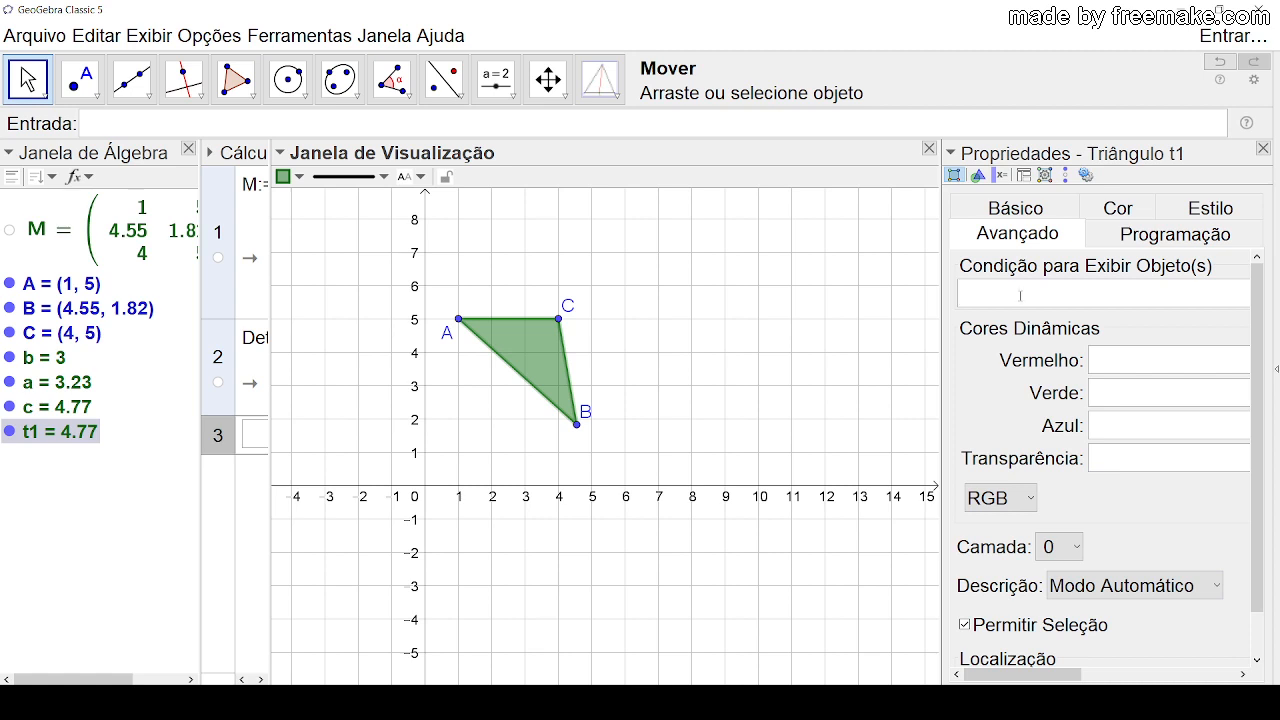
pyautogui.click(1020, 296)
pyautogui.write('Determinante')
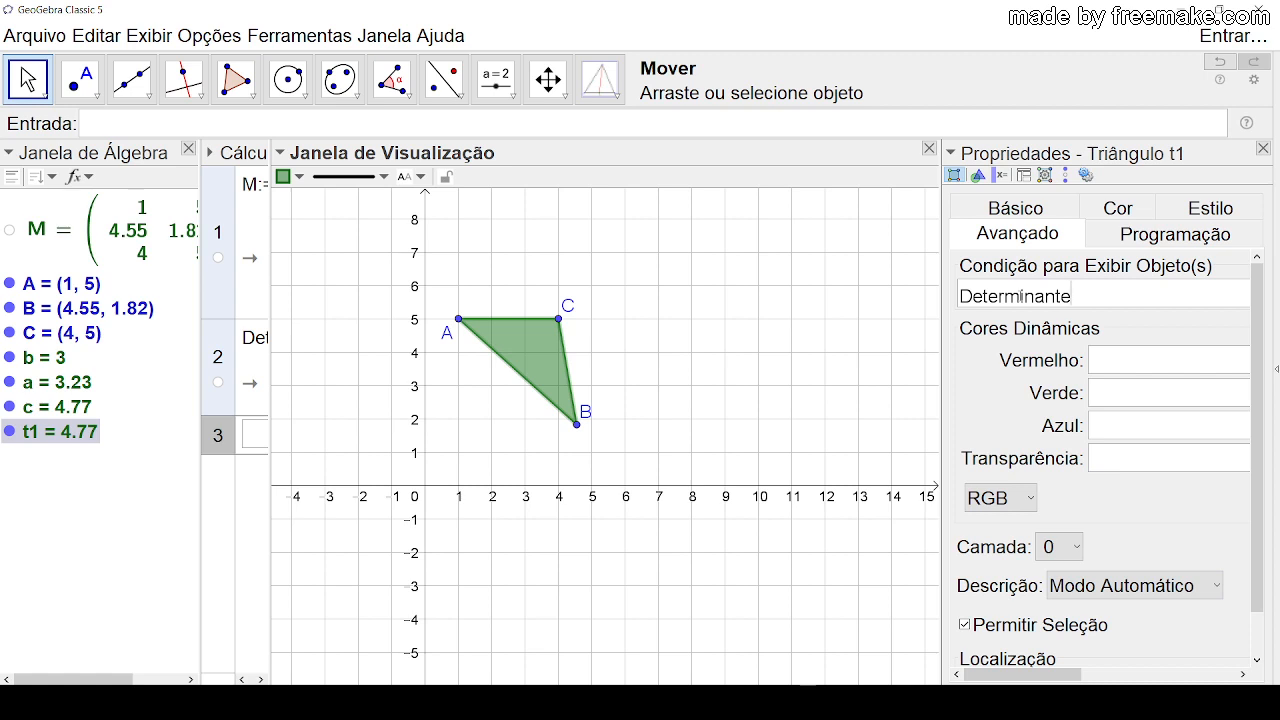
pyautogui.write('(M')
pyautogui.write('<>0')
pyautogui.press('Return')
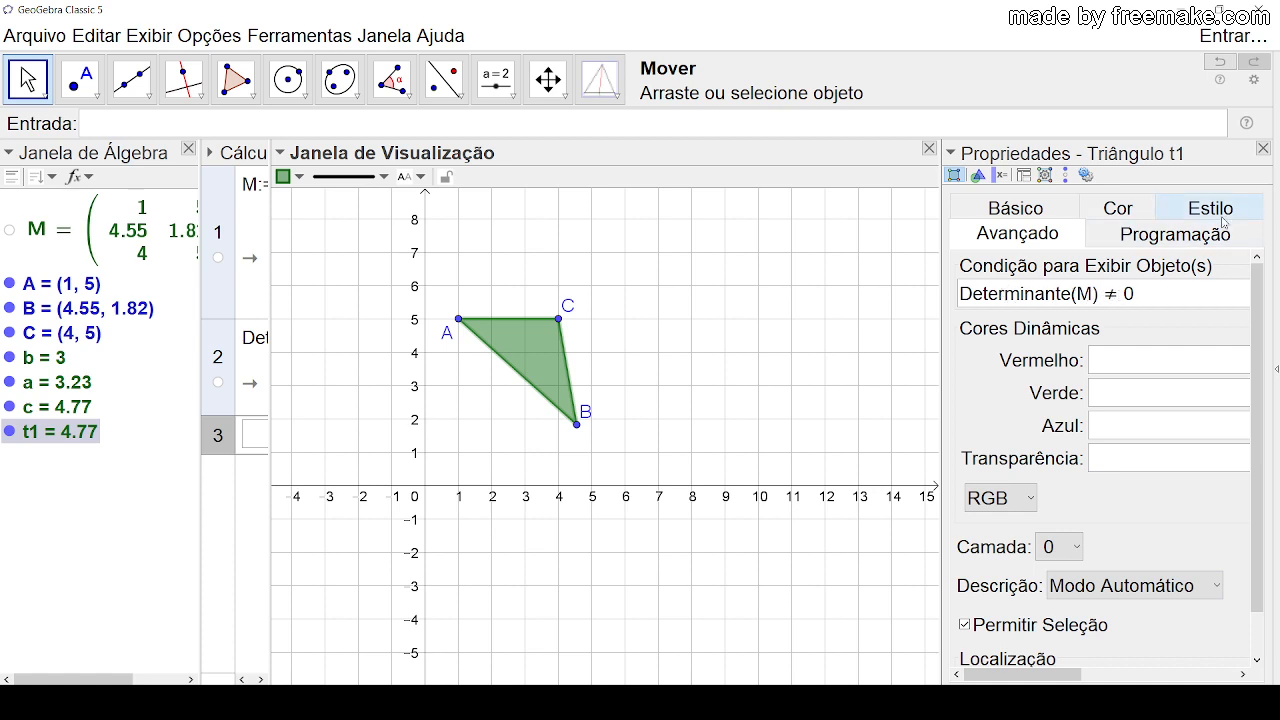
# Step: Move B to (10, 3), A to (1, 3) and C to (4, 3), then raise C to about (4.05, 6.48)
pyautogui.click(1264, 150)
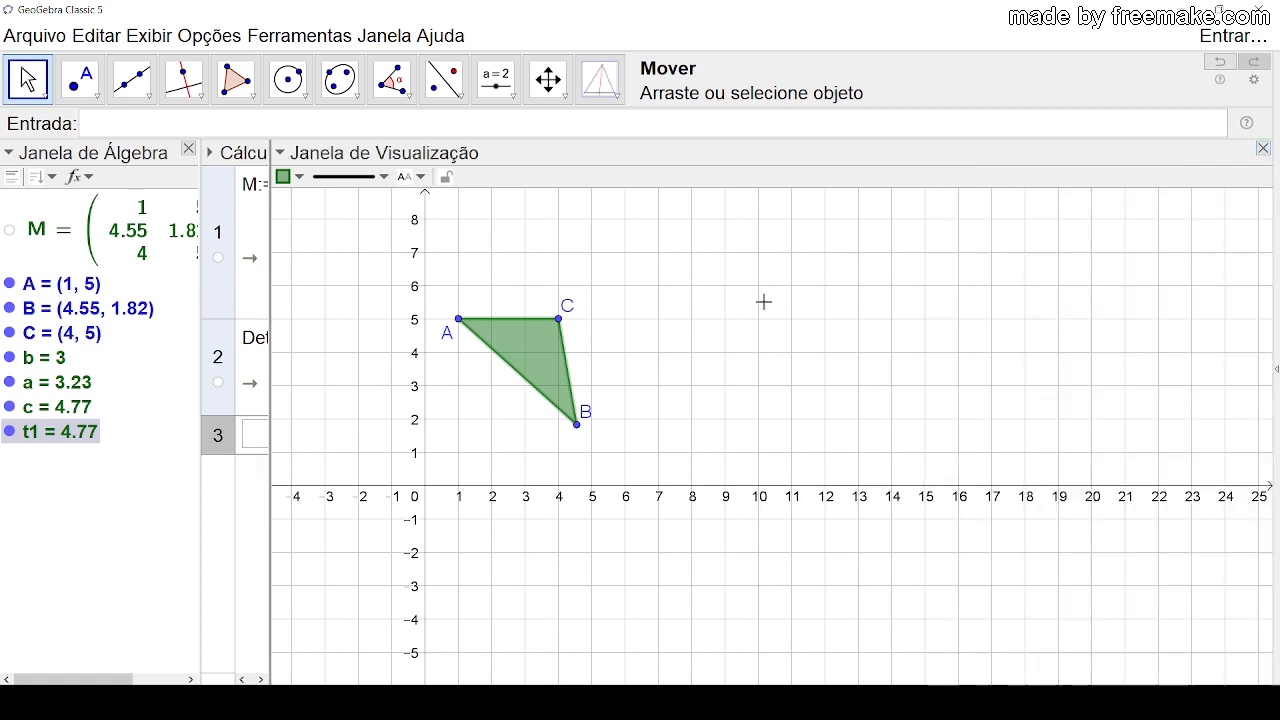
pyautogui.moveTo(578, 434); pyautogui.dragTo(760, 392)
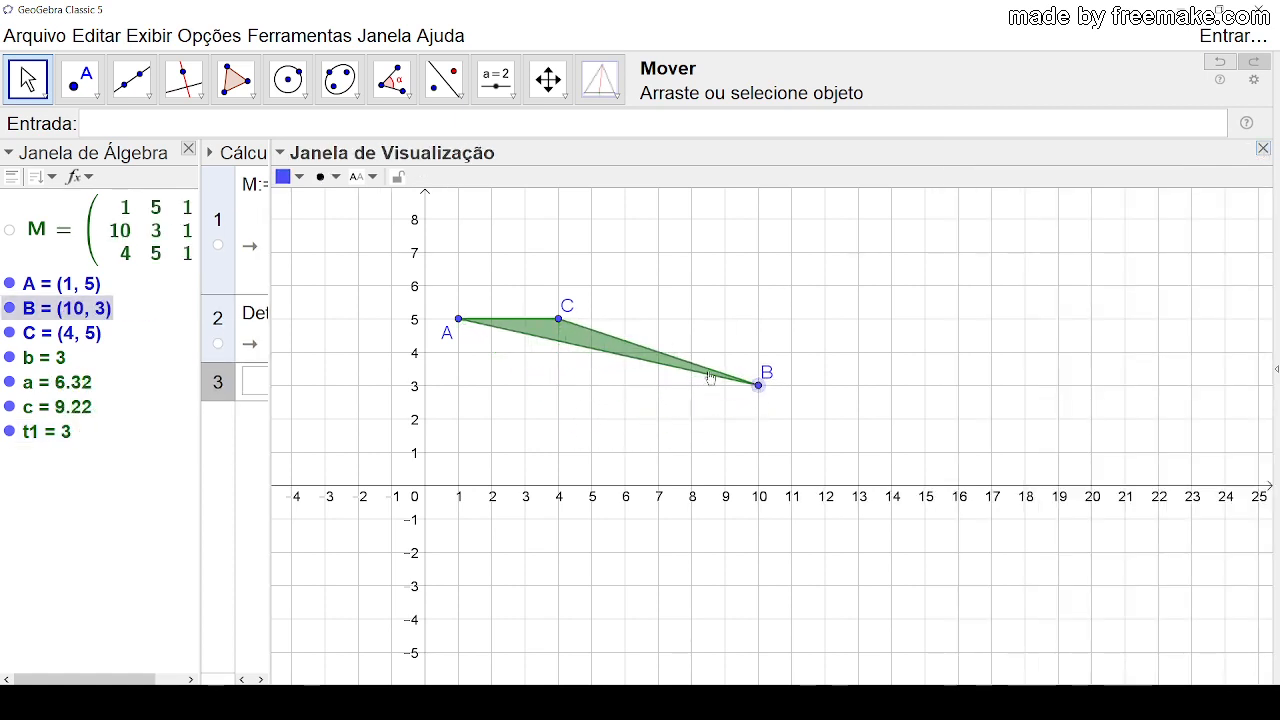
pyautogui.moveTo(458, 319); pyautogui.dragTo(460, 390)
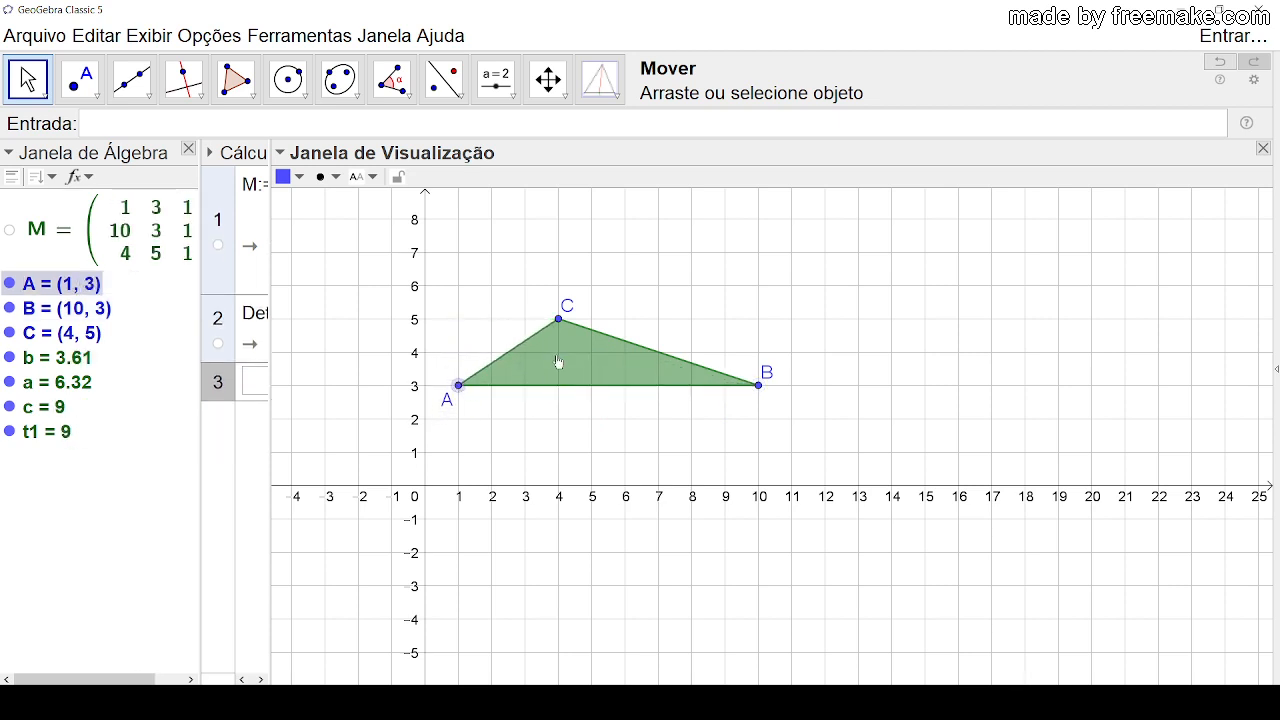
pyautogui.moveTo(559, 320); pyautogui.dragTo(559, 385)
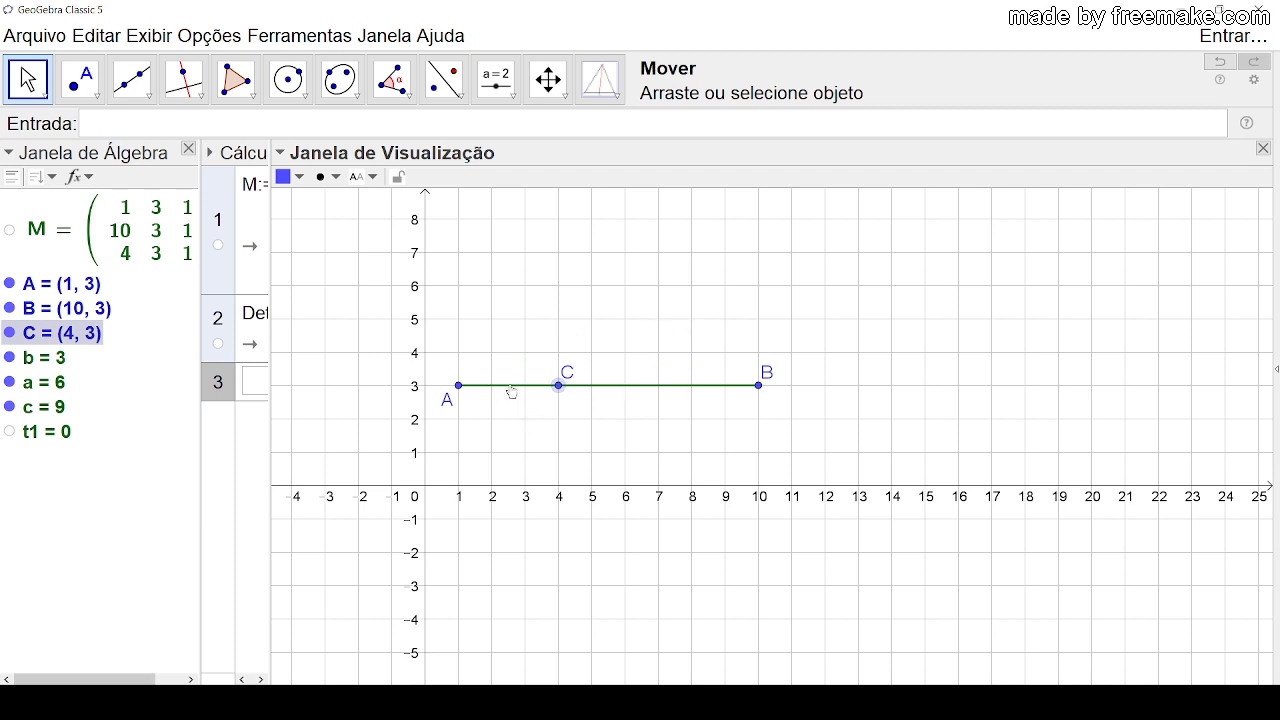
pyautogui.moveTo(560, 389); pyautogui.dragTo(560, 269)
pyautogui.click(584, 411)
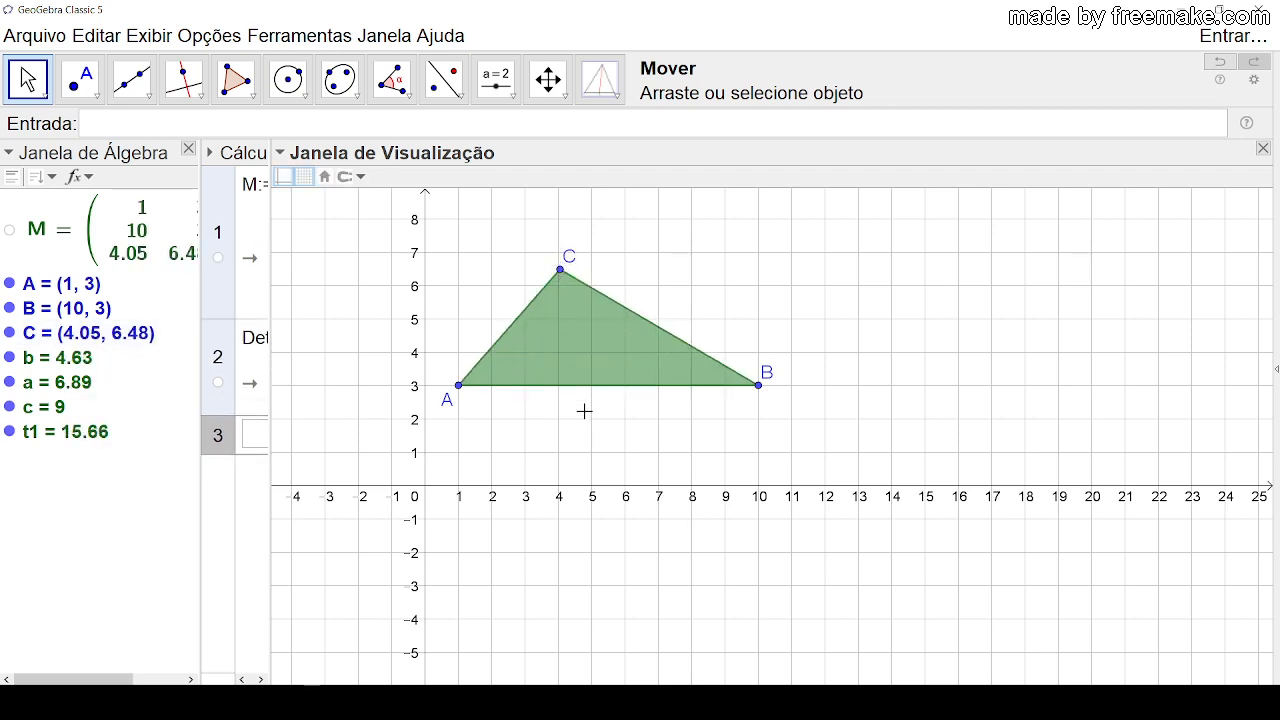
# Step: Set the condition to show object of the triangle's sides a, b and c to Determinante(M) ≠ 0
pyautogui.click(48, 364)
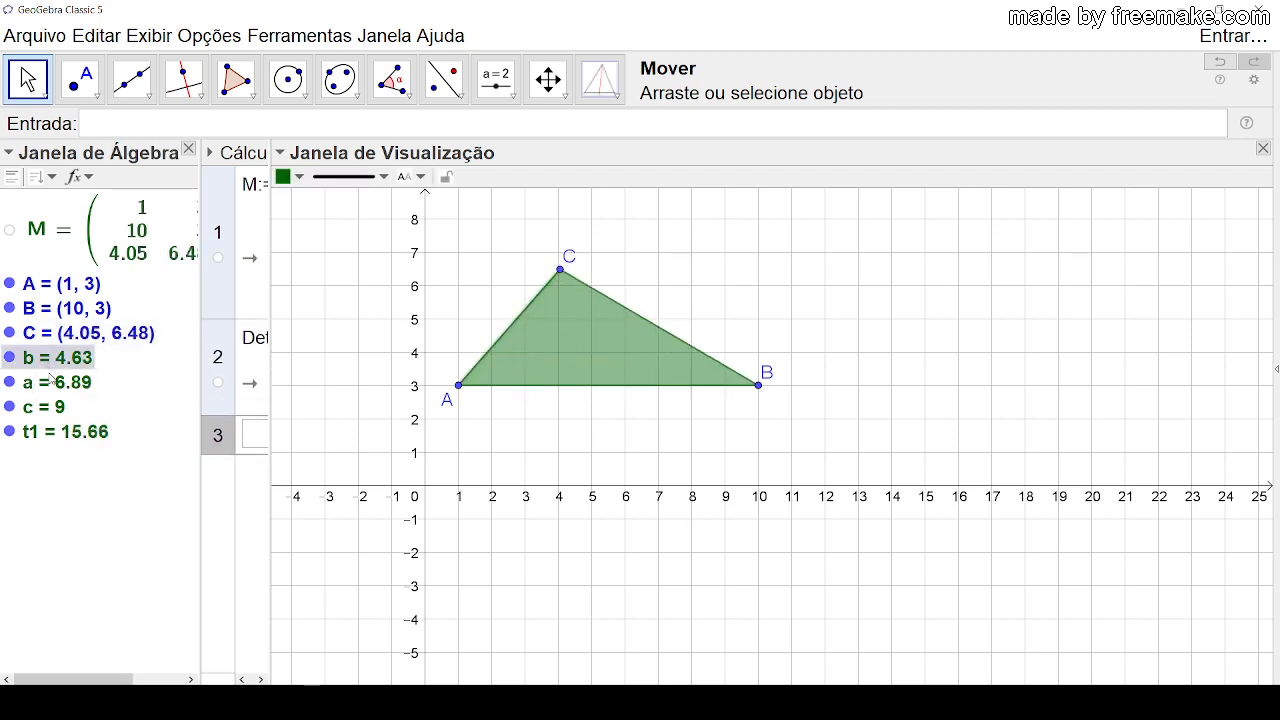
pyautogui.keyDown('ctrl'); pyautogui.click(50, 383); pyautogui.keyUp('ctrl')
pyautogui.keyDown('ctrl'); pyautogui.click(48, 410); pyautogui.keyUp('ctrl')
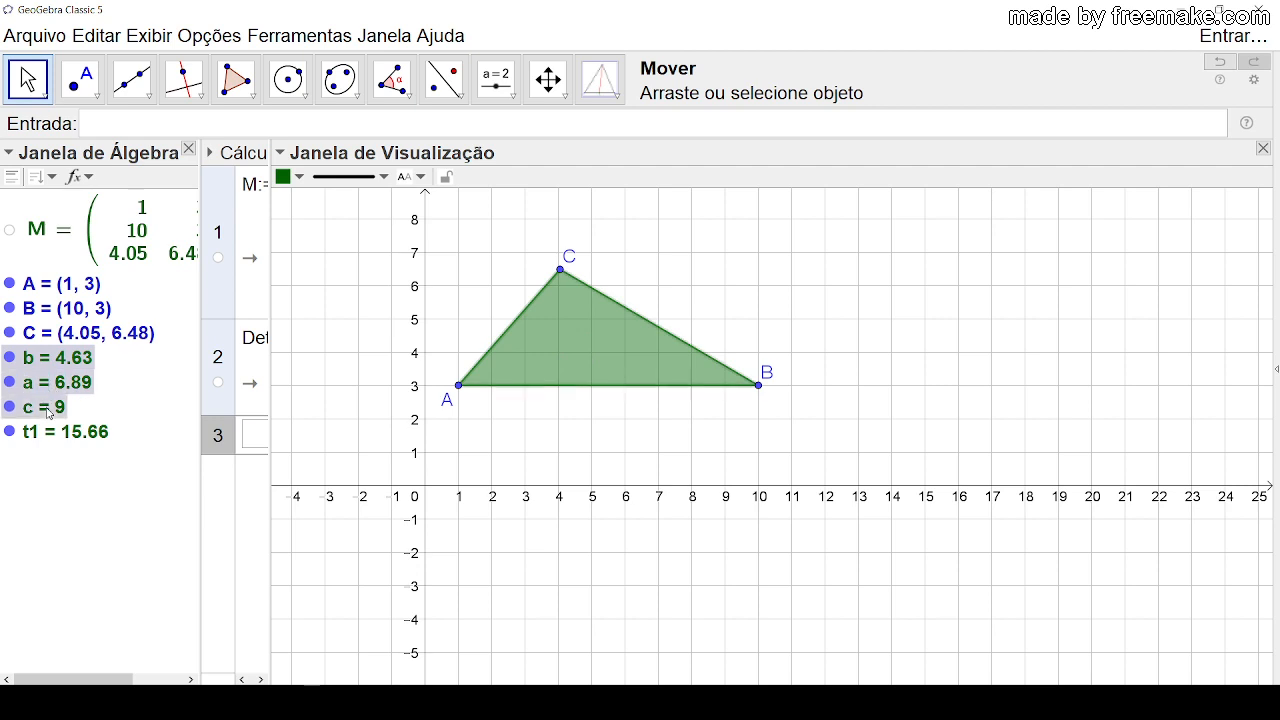
pyautogui.rightClick(57, 415)
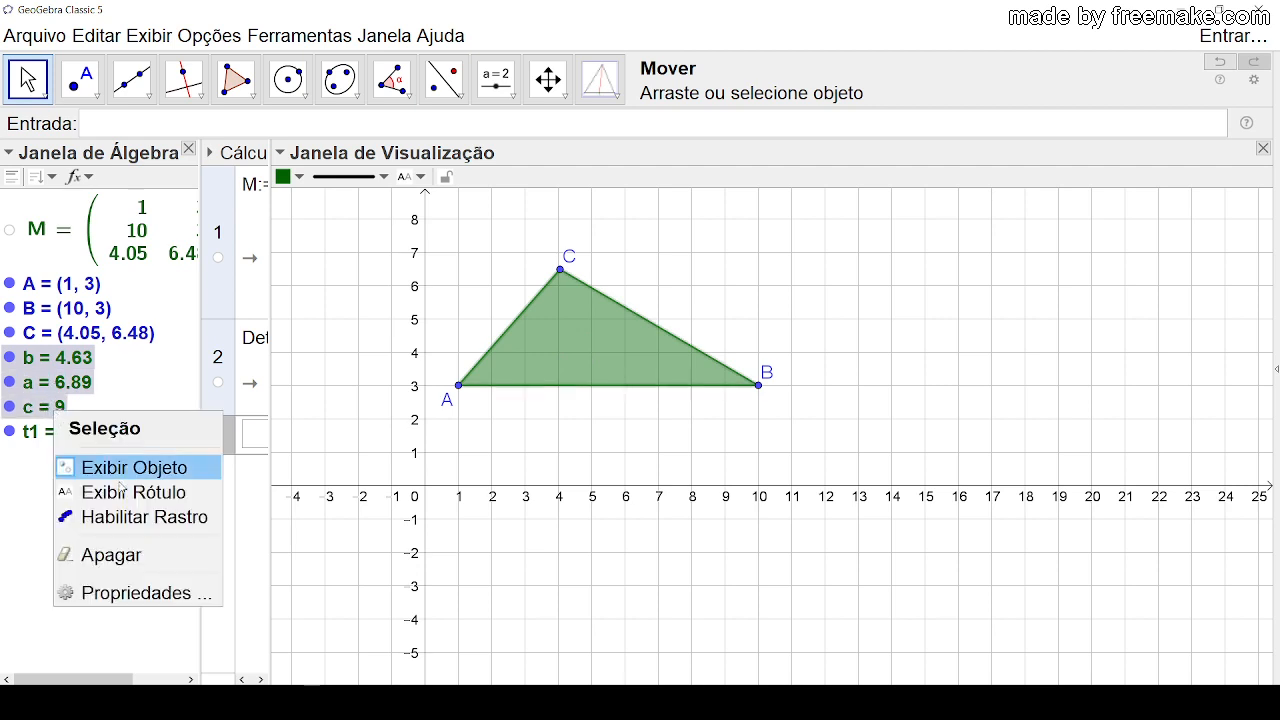
pyautogui.click(134, 590)
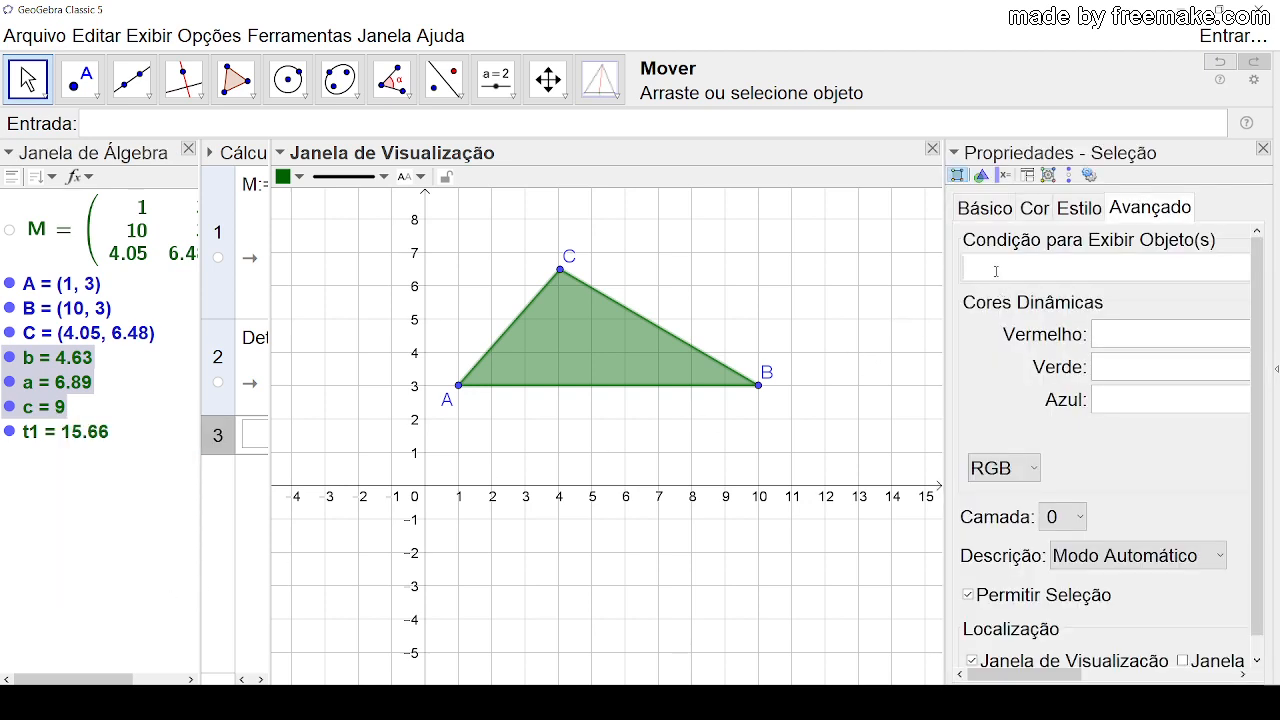
pyautogui.click(996, 270)
pyautogui.write('Determinante')
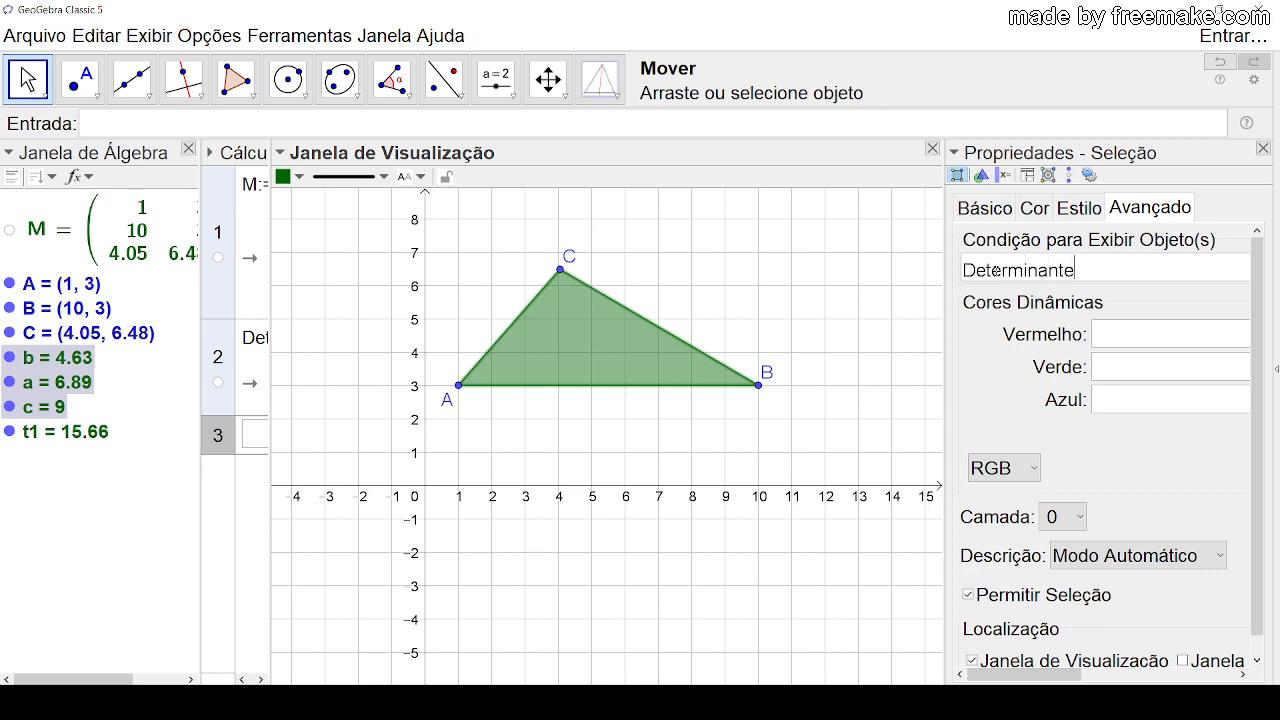
pyautogui.write('(M)<>0')
pyautogui.press('Return')
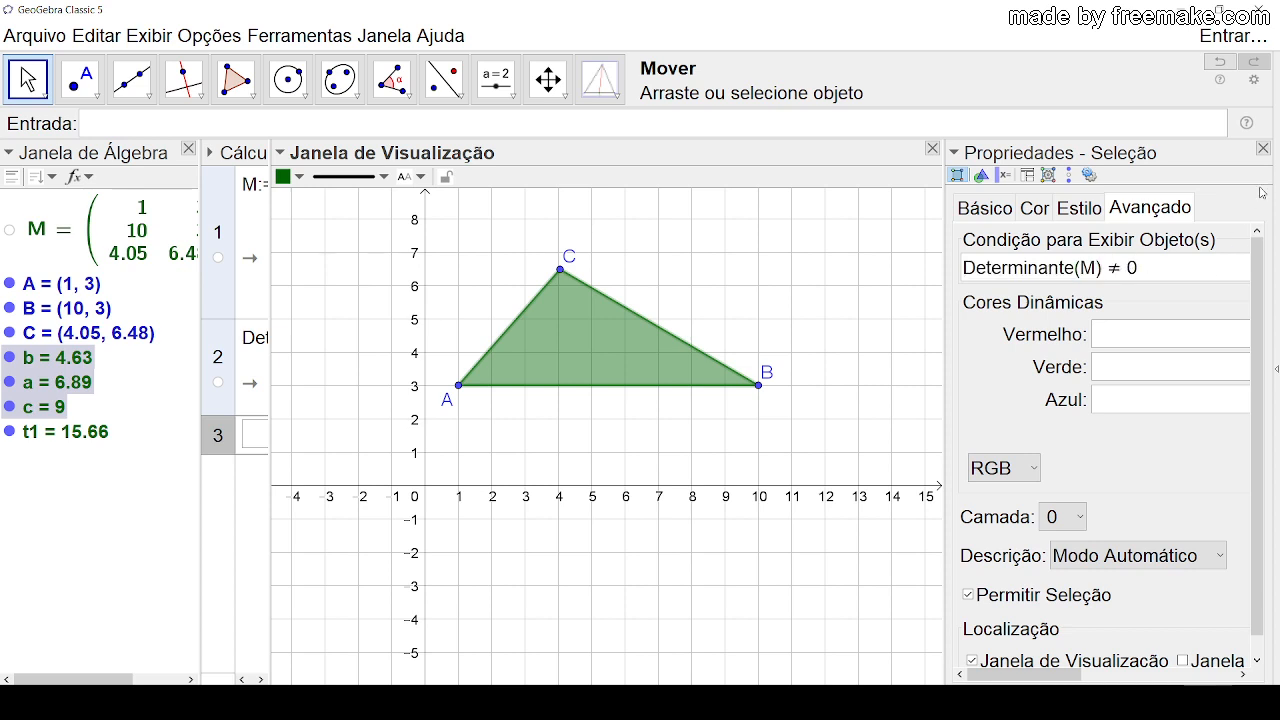
pyautogui.click(1263, 148)
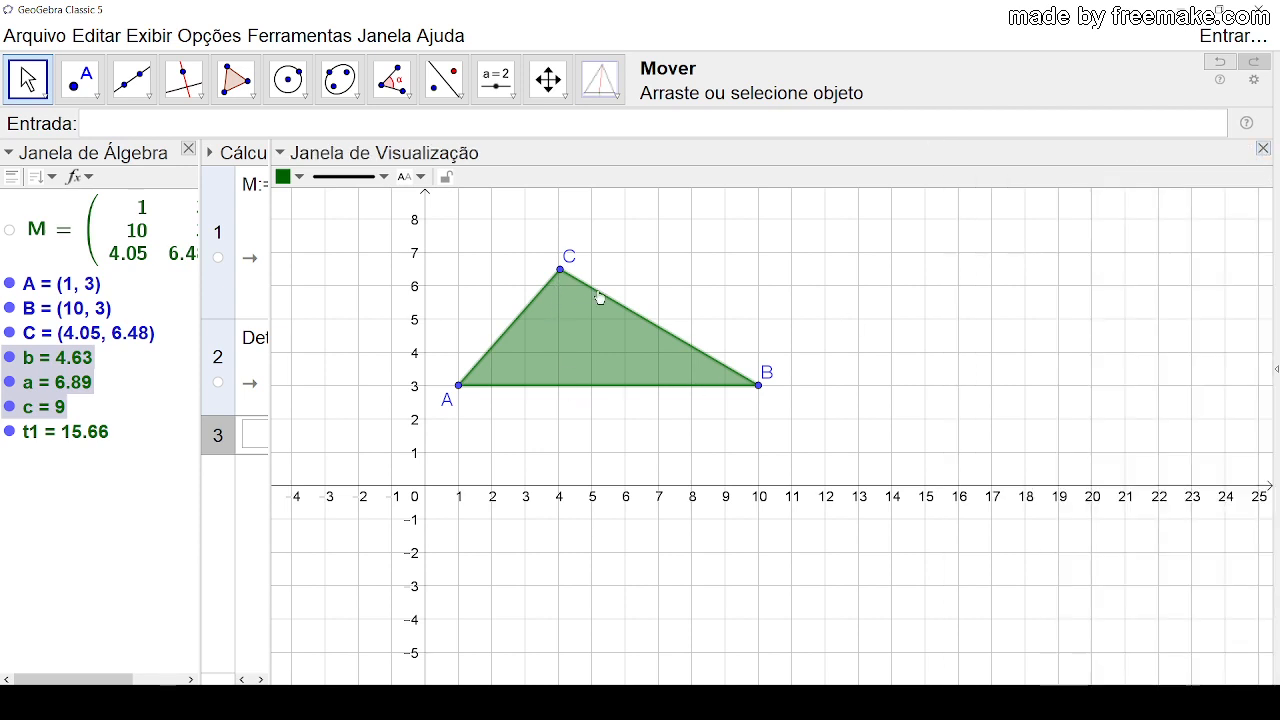
pyautogui.click(731, 323)
# Step: Align the points horizontally by moving C to (4, 3), then vertically by moving B to (4, 6) and A to (4, 0)
pyautogui.moveTo(560, 271); pyautogui.dragTo(563, 395)
pyautogui.click(608, 396)
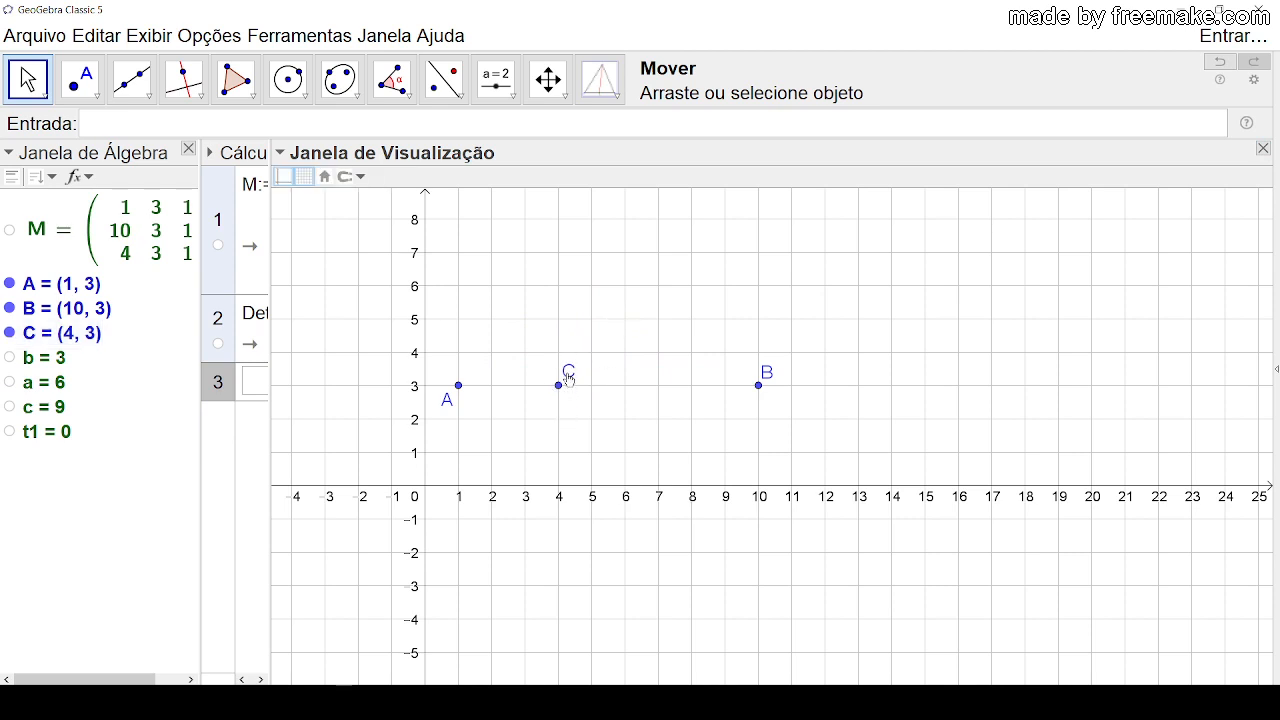
pyautogui.moveTo(567, 380); pyautogui.dragTo(564, 407)
pyautogui.moveTo(766, 374); pyautogui.dragTo(558, 286)
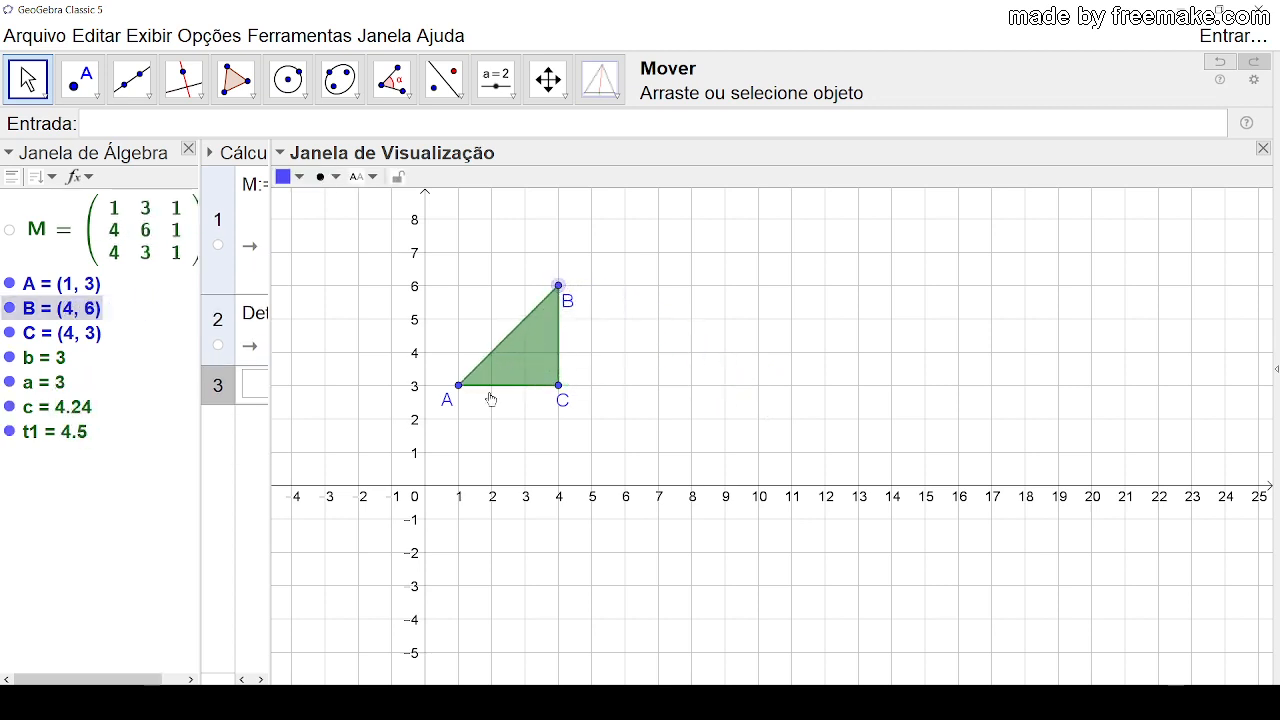
pyautogui.moveTo(459, 391); pyautogui.dragTo(560, 489)
pyautogui.click(677, 385)
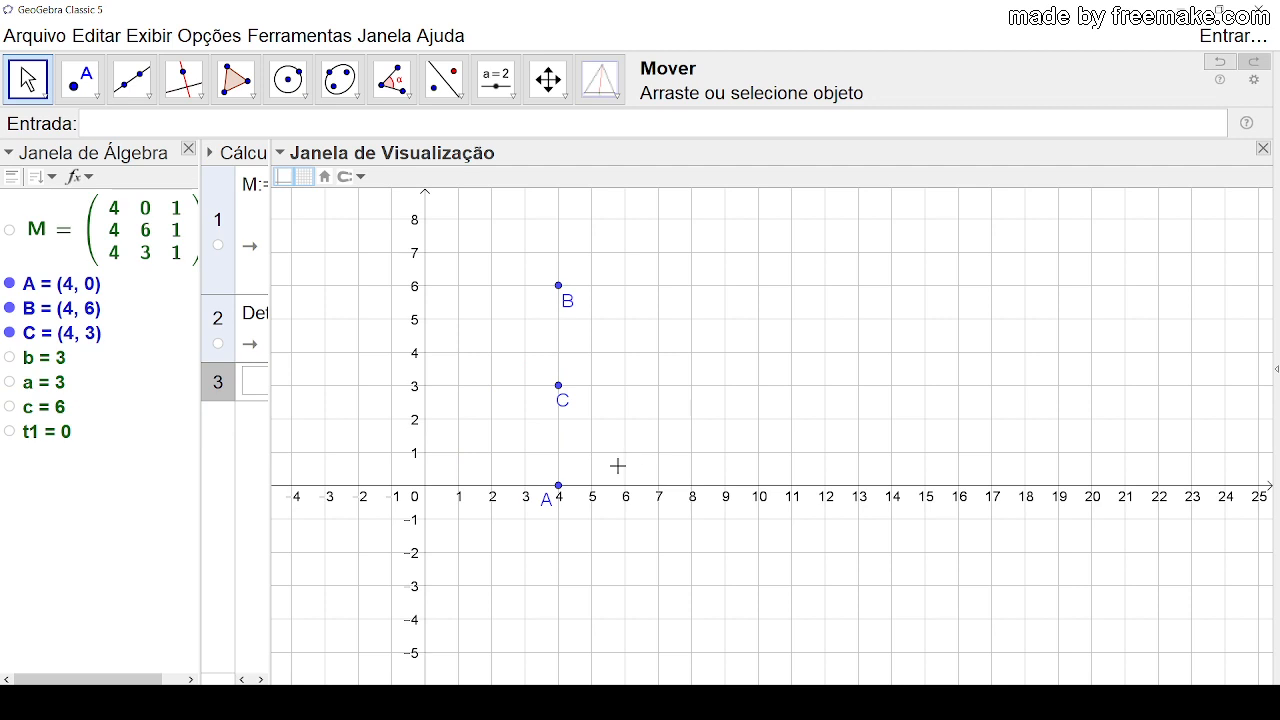
# Step: Align the three points diagonally by moving A to (1, 1), B to (6, 6) and C to (3, 3)
pyautogui.moveTo(560, 490); pyautogui.dragTo(458, 452)
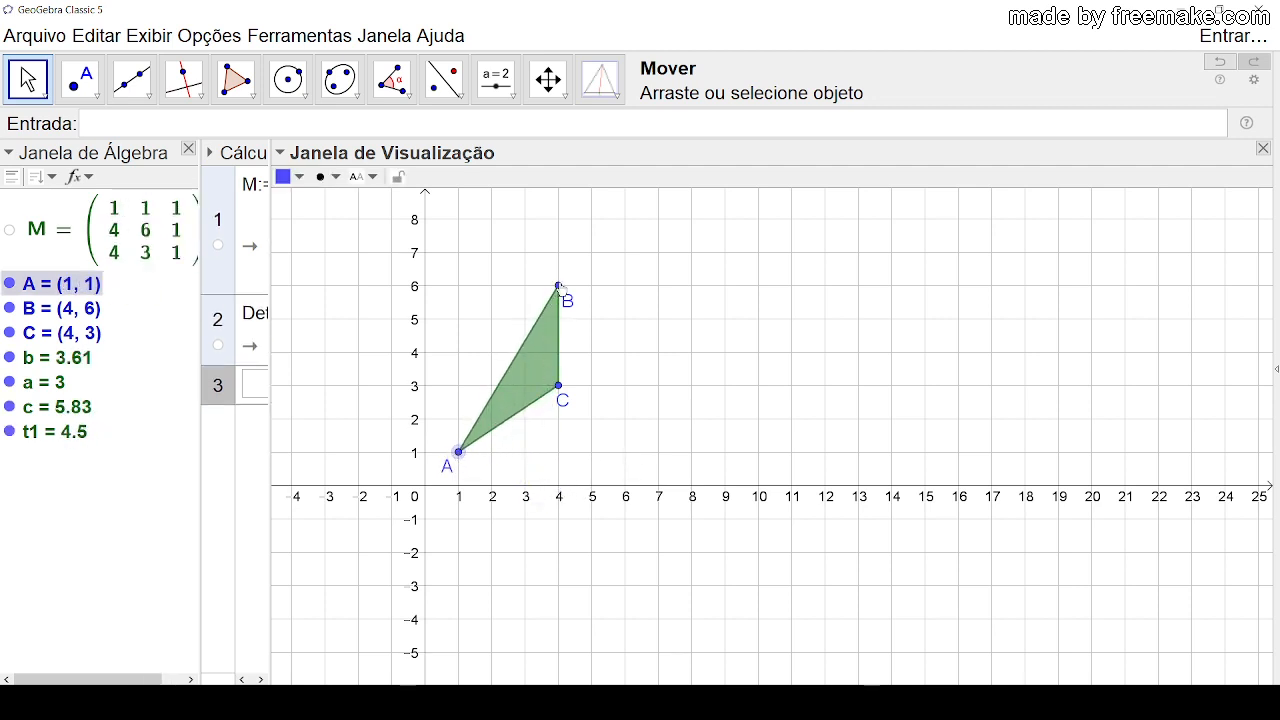
pyautogui.moveTo(558, 286); pyautogui.dragTo(625, 288)
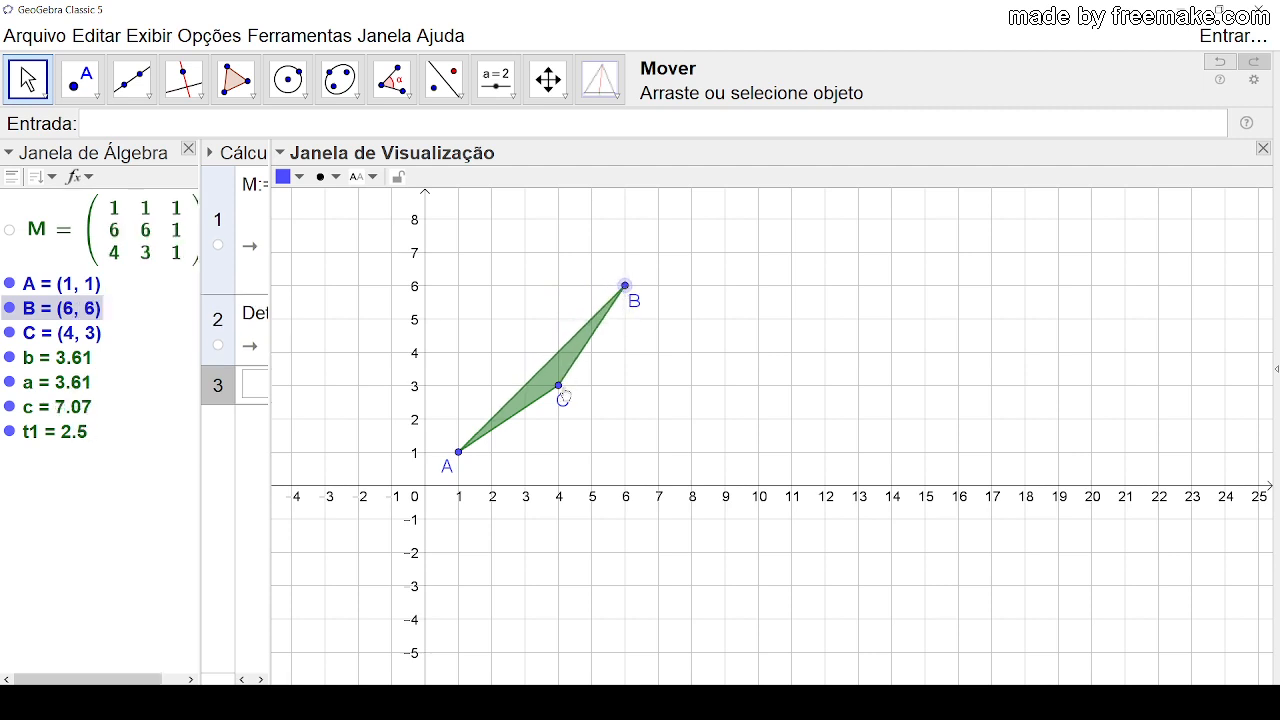
pyautogui.moveTo(558, 390); pyautogui.dragTo(528, 395)
pyautogui.click(680, 391)
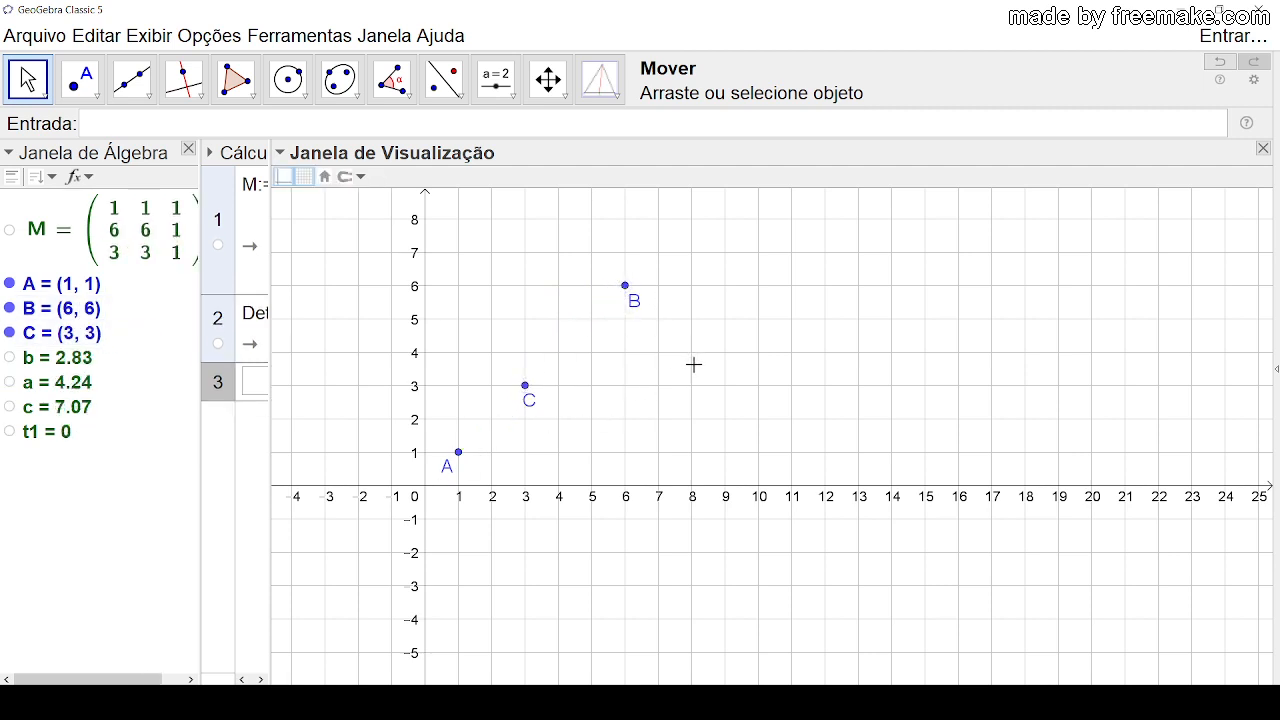
# Step: Draw a line through points A and B
pyautogui.click(132, 84)
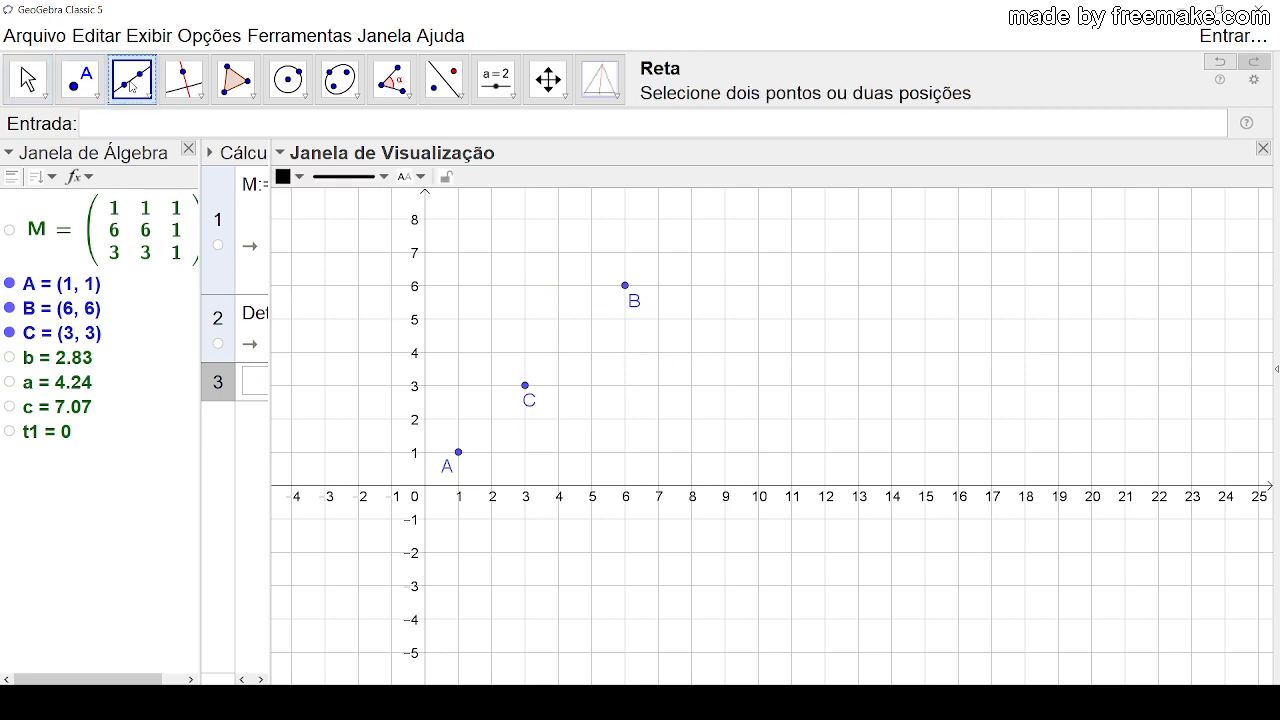
pyautogui.click(458, 452)
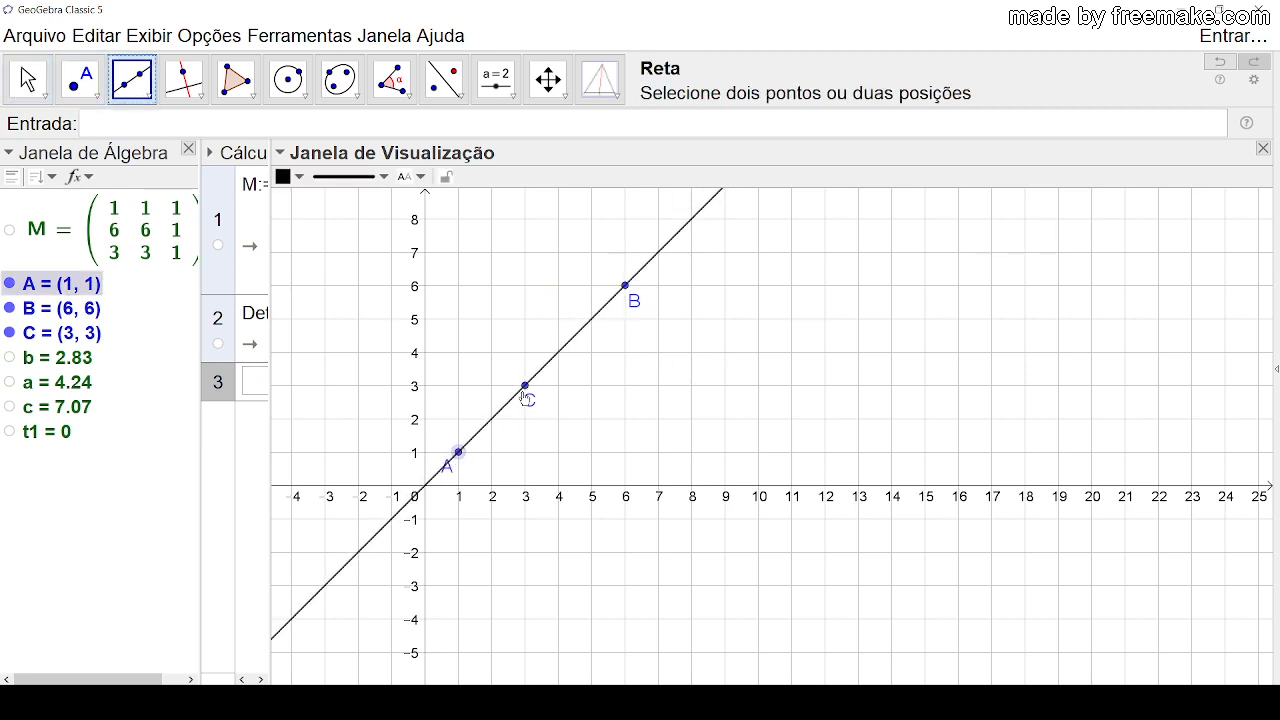
pyautogui.click(625, 287)
pyautogui.click(40, 92)
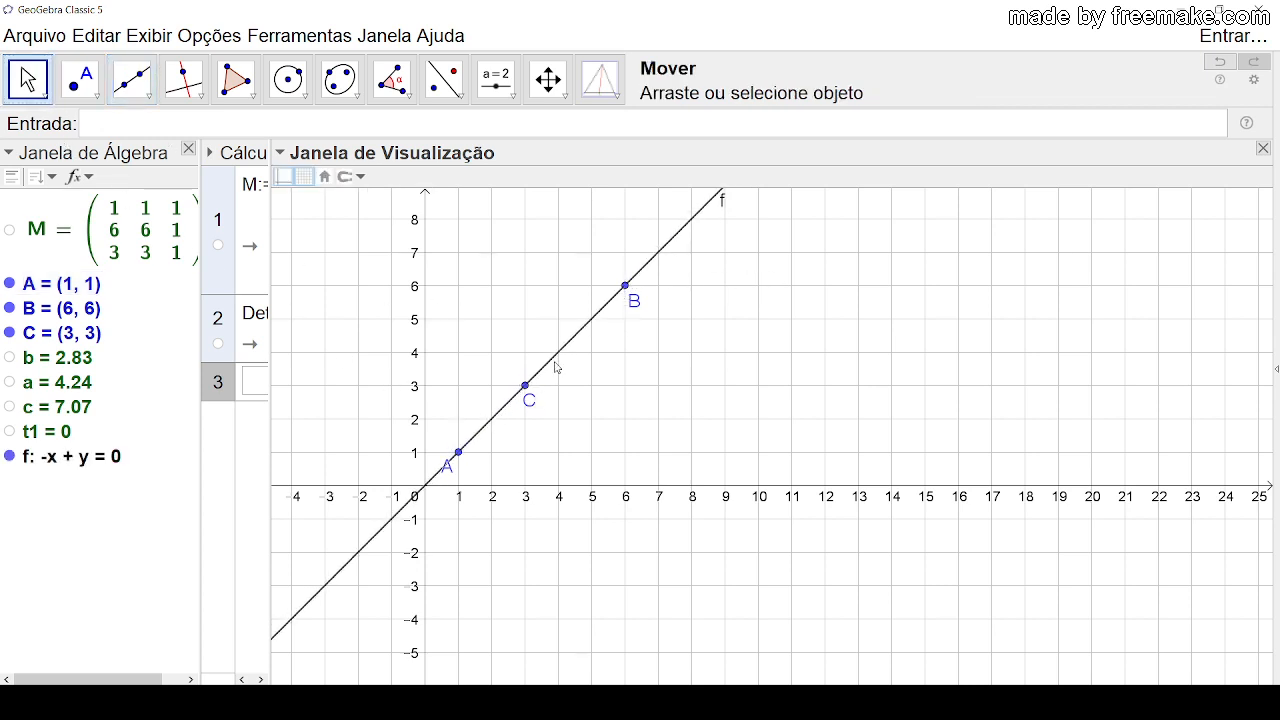
# Step: Colour the line through A and B red
pyautogui.click(553, 358)
pyautogui.rightClick(556, 358)
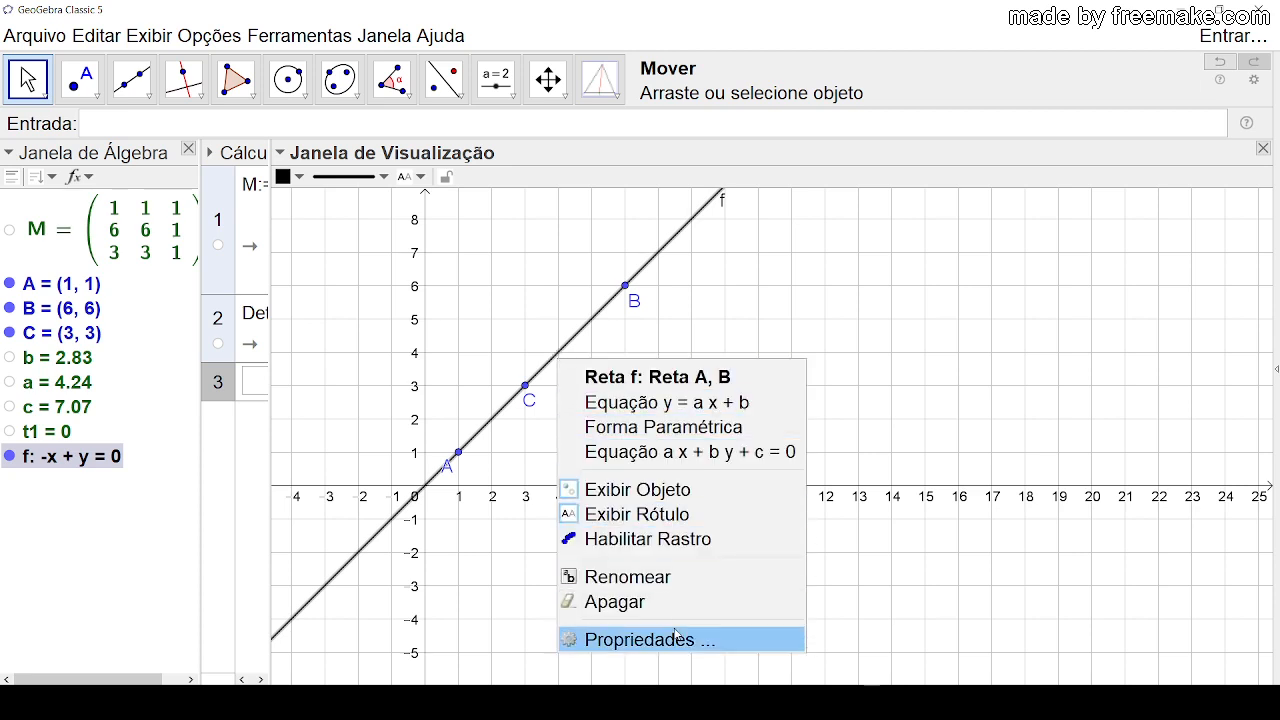
pyautogui.click(640, 639)
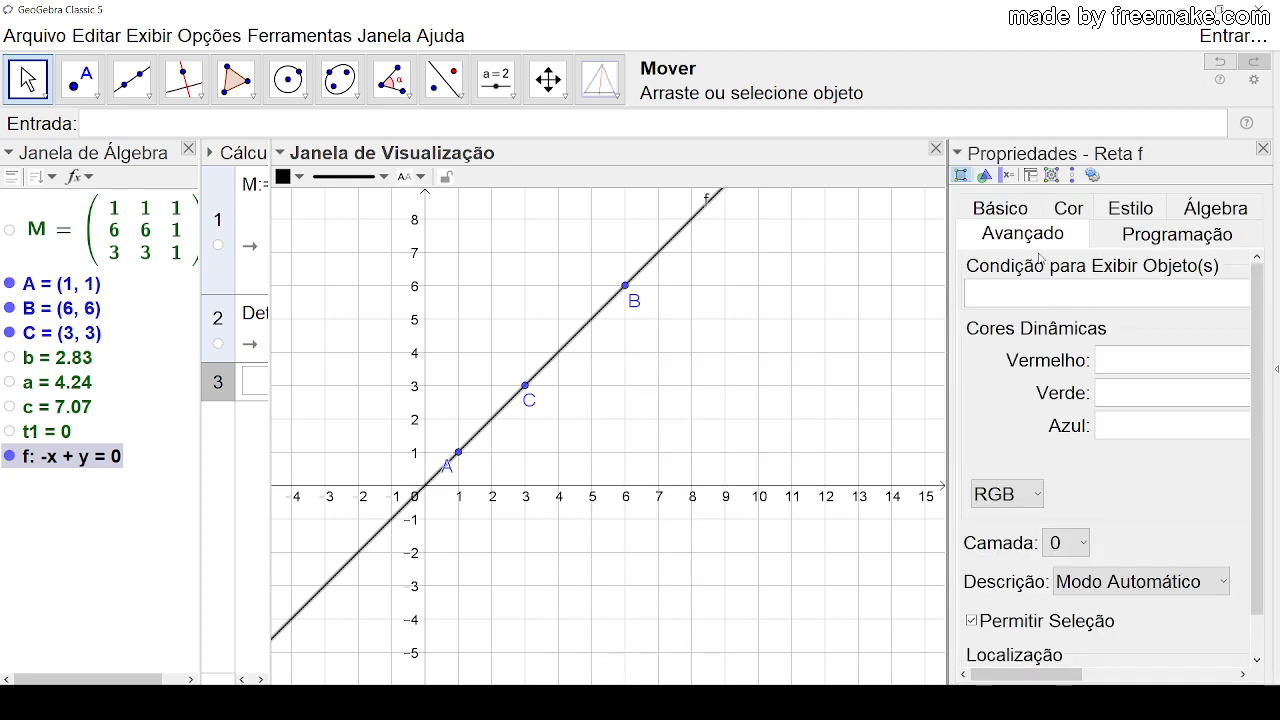
pyautogui.click(1056, 213)
pyautogui.click(985, 277)
pyautogui.click(985, 267)
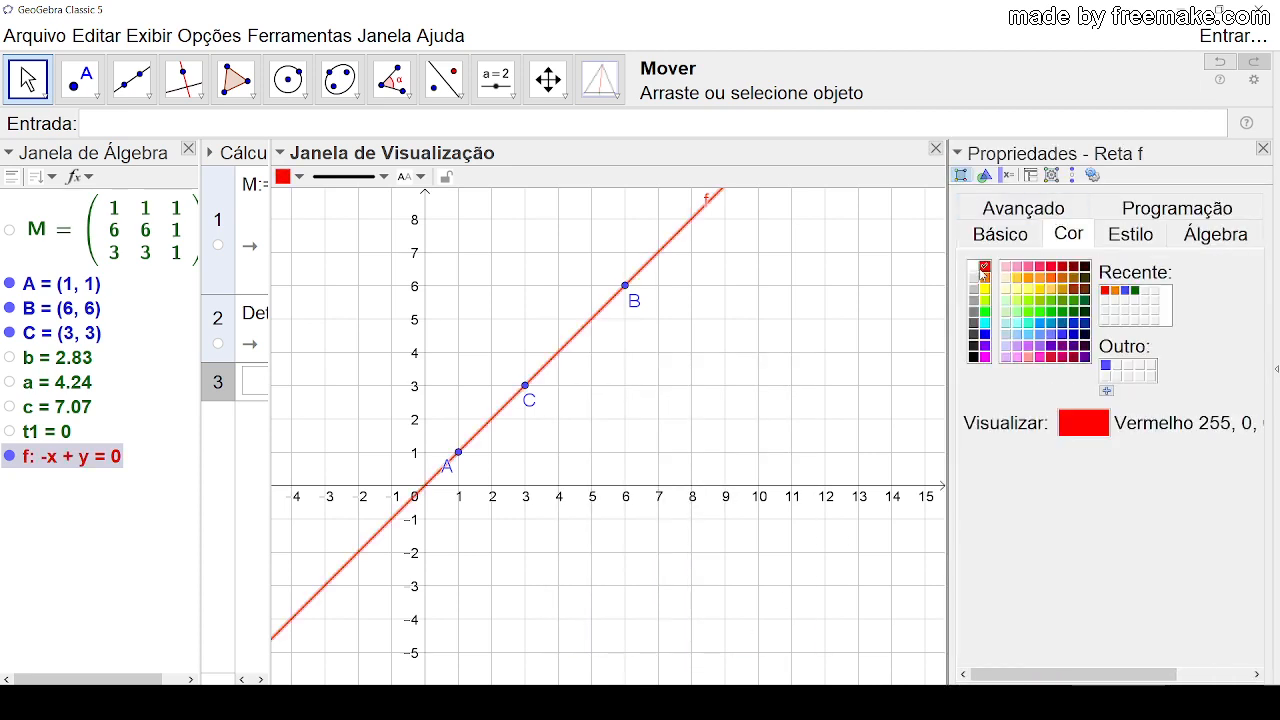
# Step: Set the red line's thickness to 9 and its line opacity to 100
pyautogui.click(1130, 233)
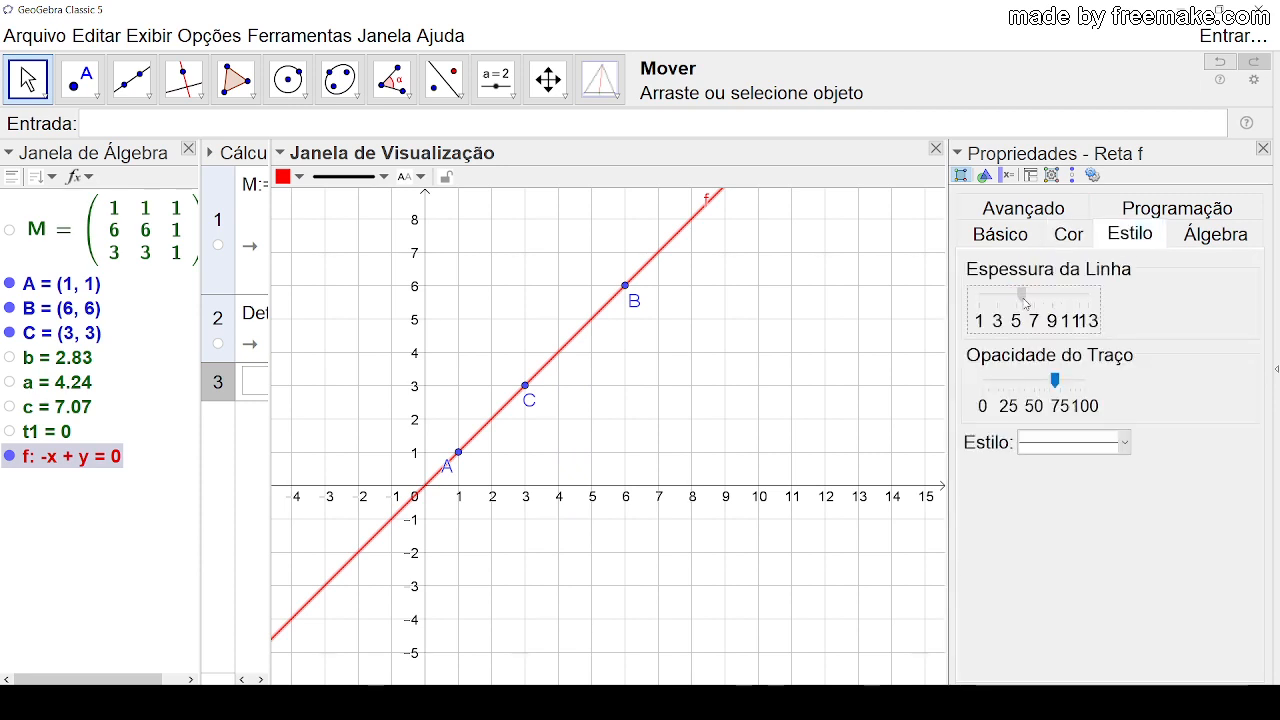
pyautogui.moveTo(1024, 300); pyautogui.dragTo(1053, 313)
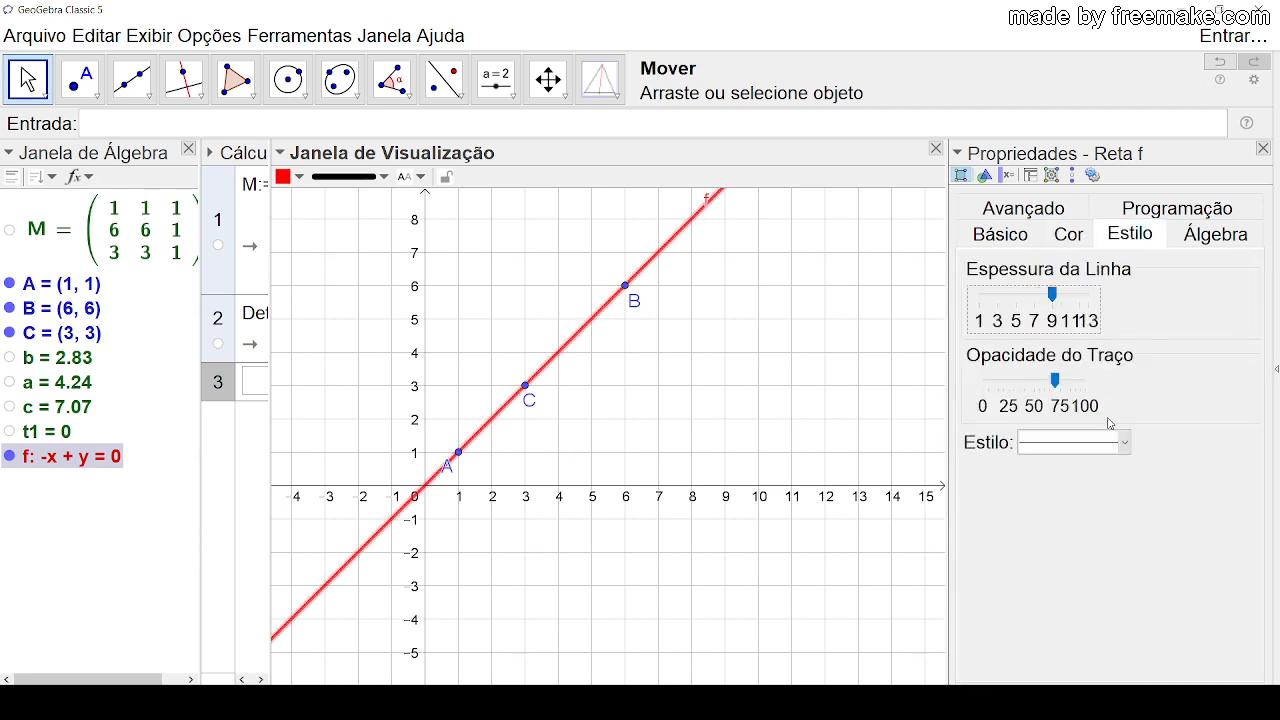
pyautogui.moveTo(1055, 381); pyautogui.dragTo(1105, 388)
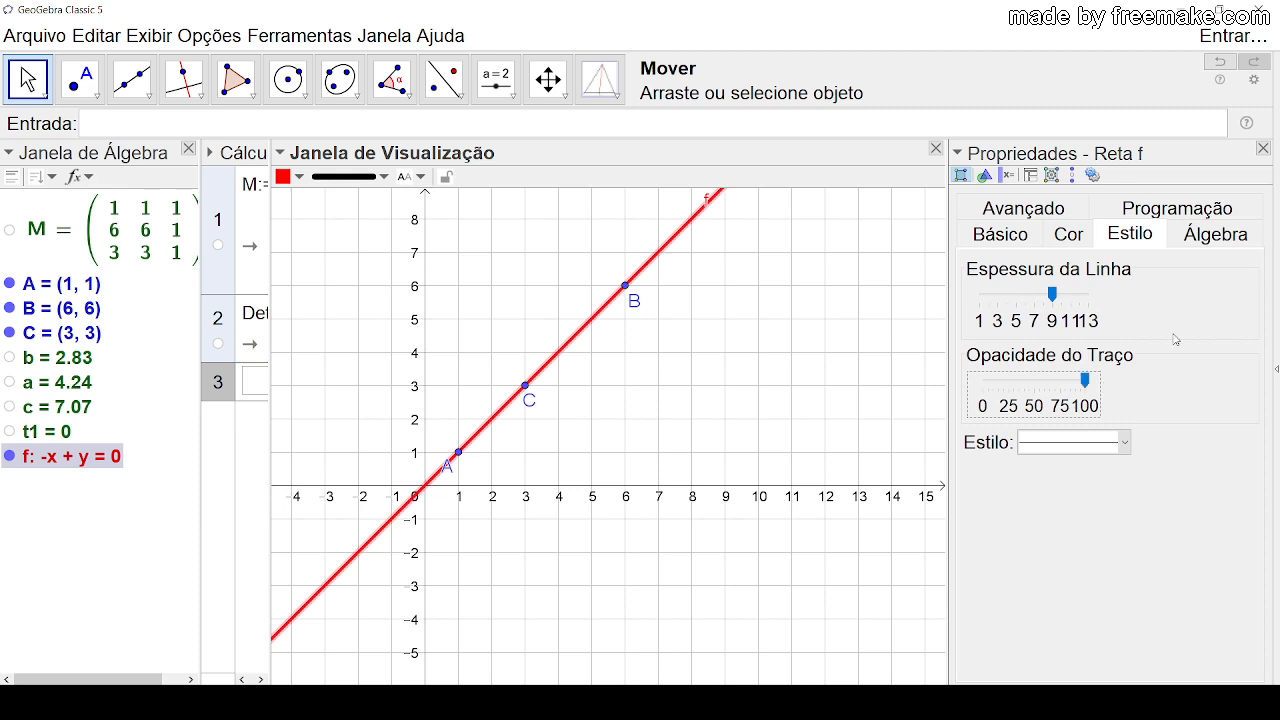
pyautogui.click(1264, 148)
pyautogui.click(720, 366)
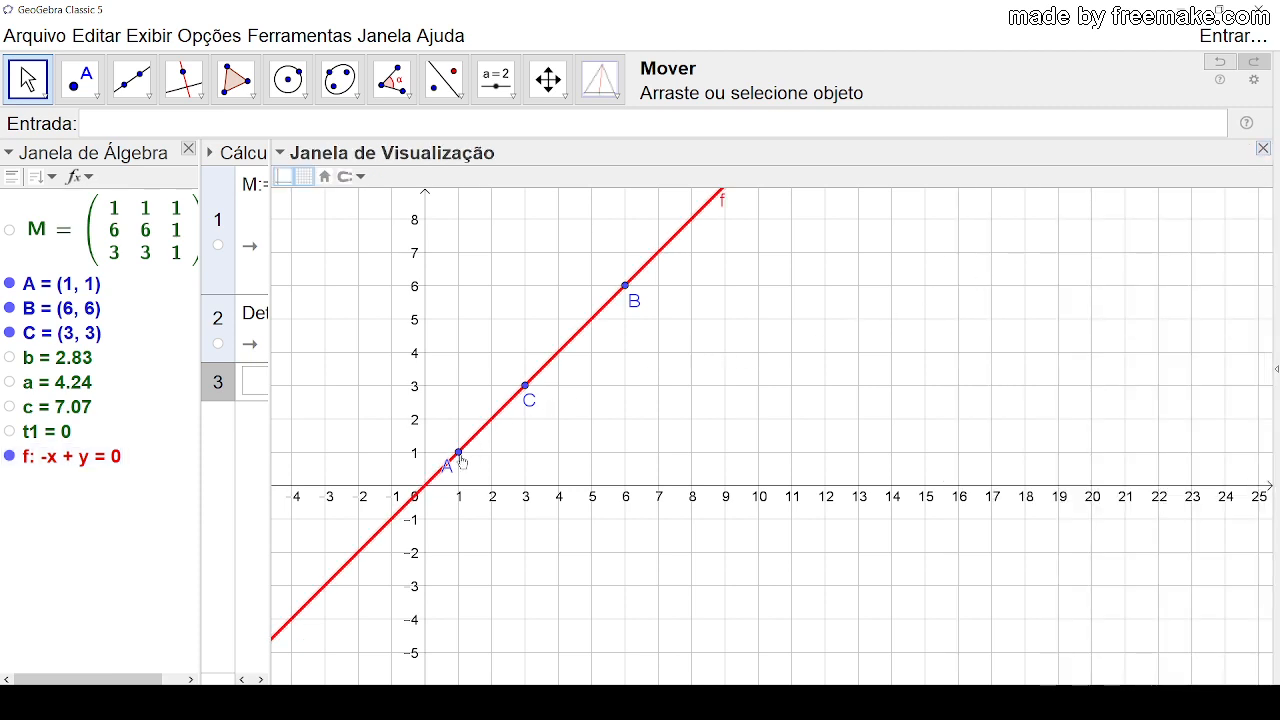
# Step: Move B to about (1.51, 7) and C to (9, 3), then bring B to about (6.25, 6.08)
pyautogui.moveTo(452, 468); pyautogui.dragTo(465, 470)
pyautogui.moveTo(623, 289); pyautogui.dragTo(474, 253)
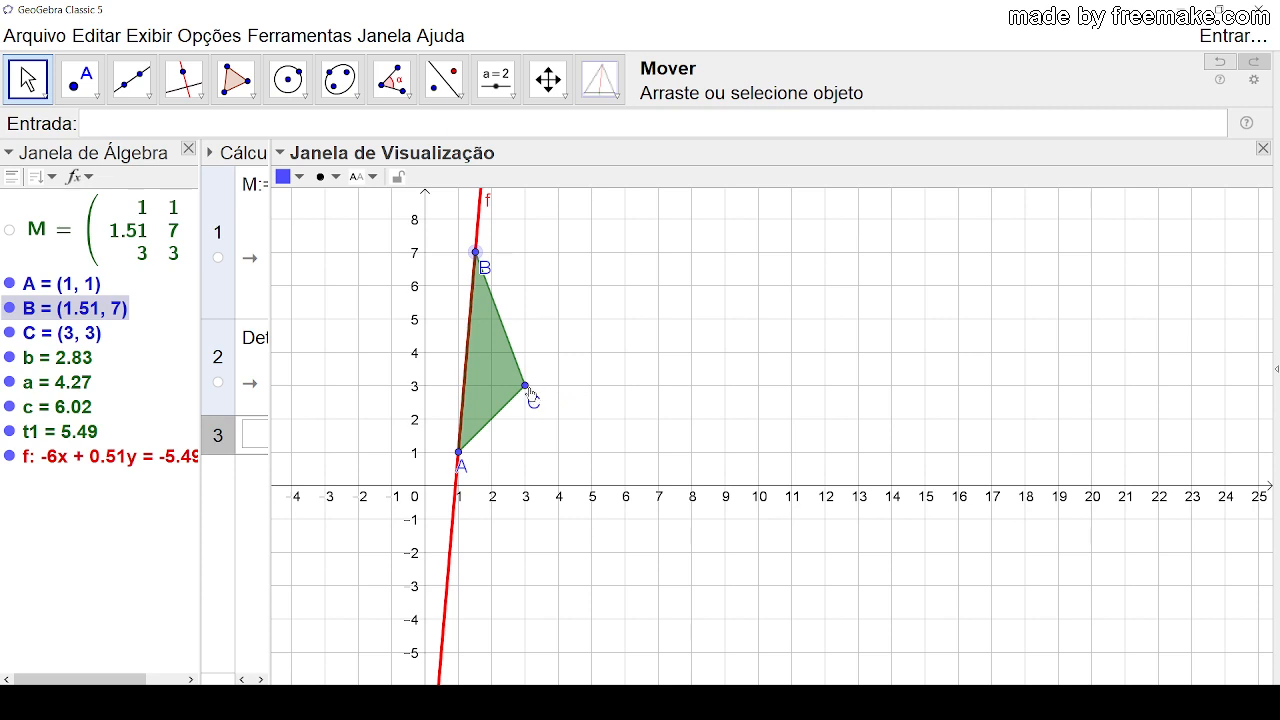
pyautogui.moveTo(528, 390); pyautogui.dragTo(725, 386)
pyautogui.moveTo(477, 257); pyautogui.dragTo(637, 289)
pyautogui.click(753, 297)
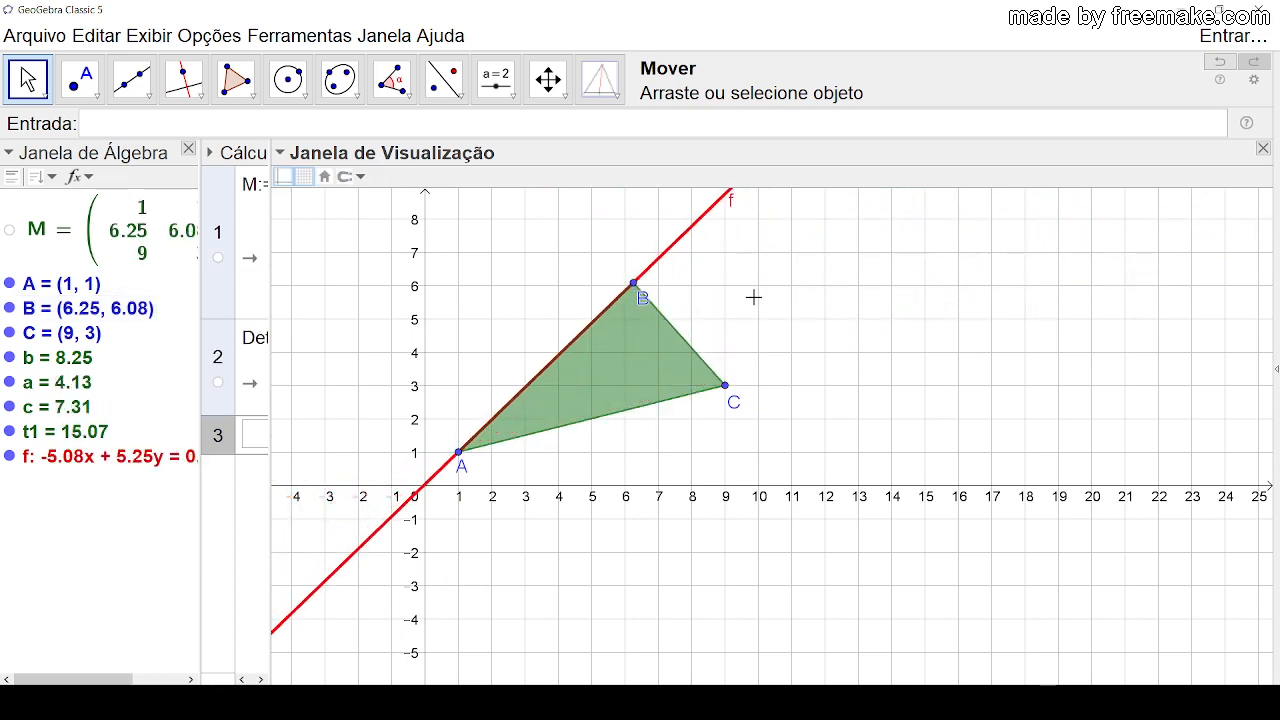
# Step: Set the red line's condition to show object to Determinante(M) ≟ 0
pyautogui.rightClick(682, 243)
pyautogui.click(776, 519)
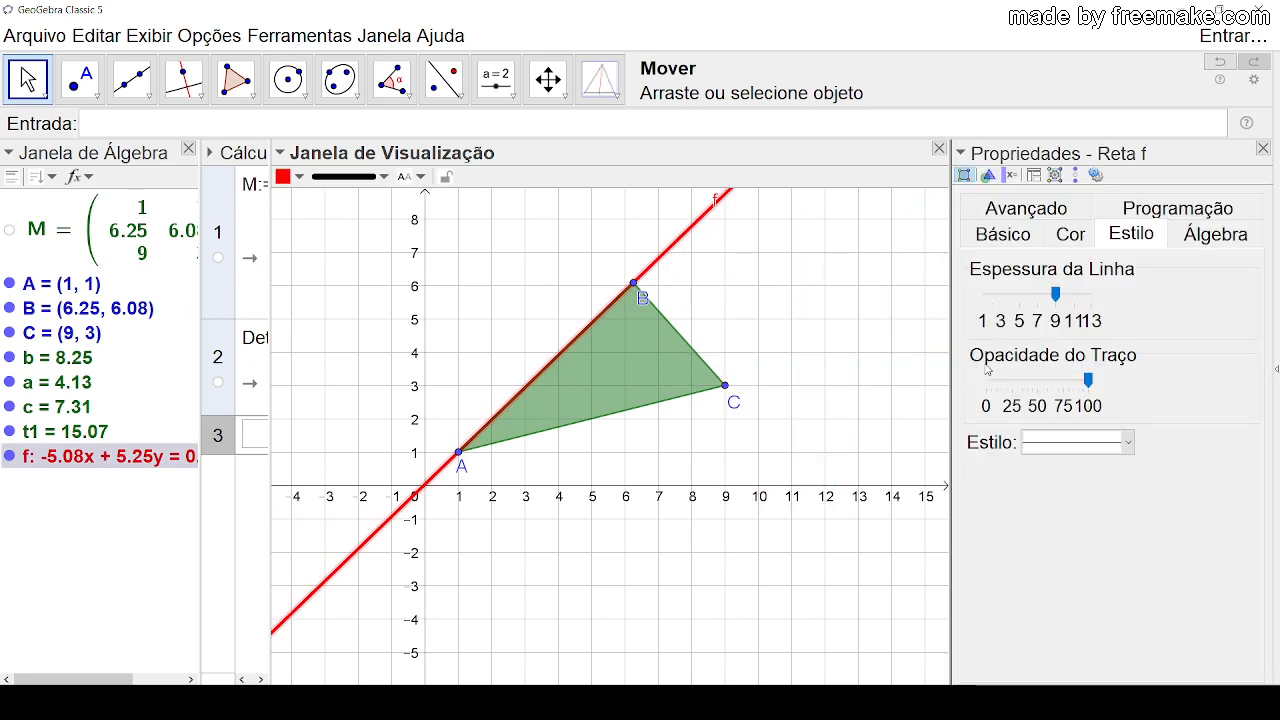
pyautogui.click(1055, 210)
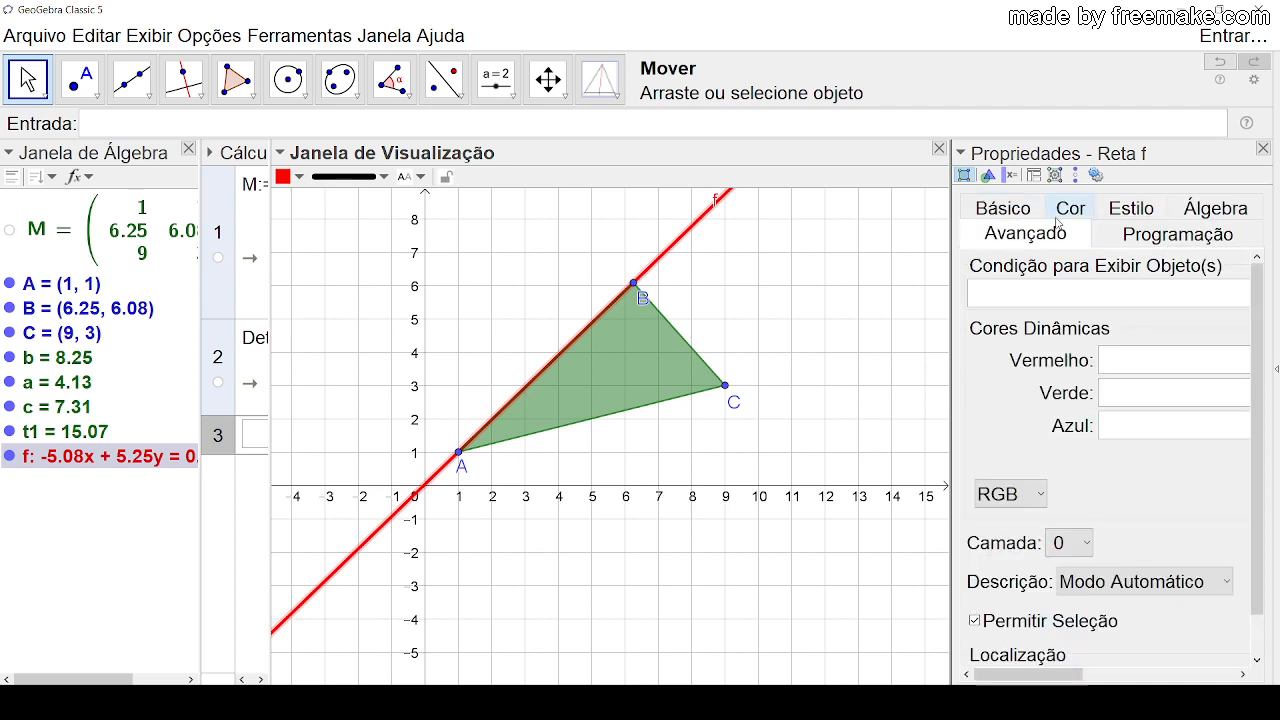
pyautogui.click(1013, 297)
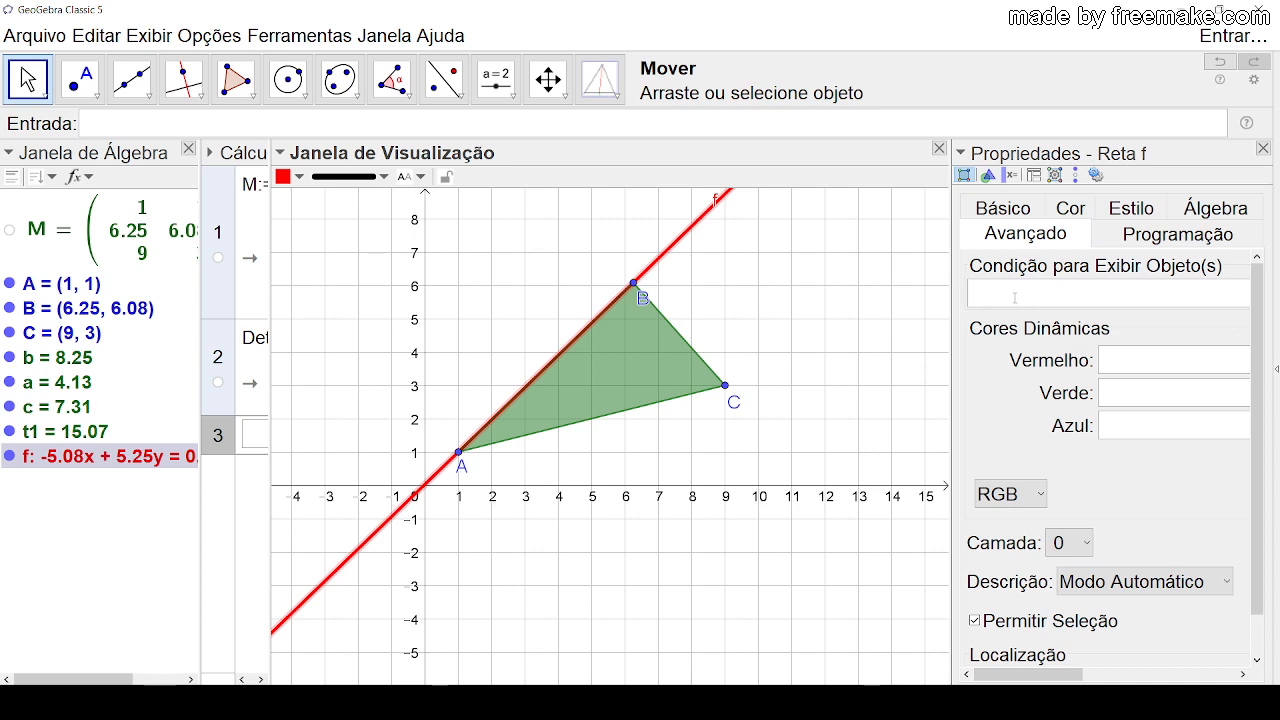
pyautogui.write('Determinante(M')
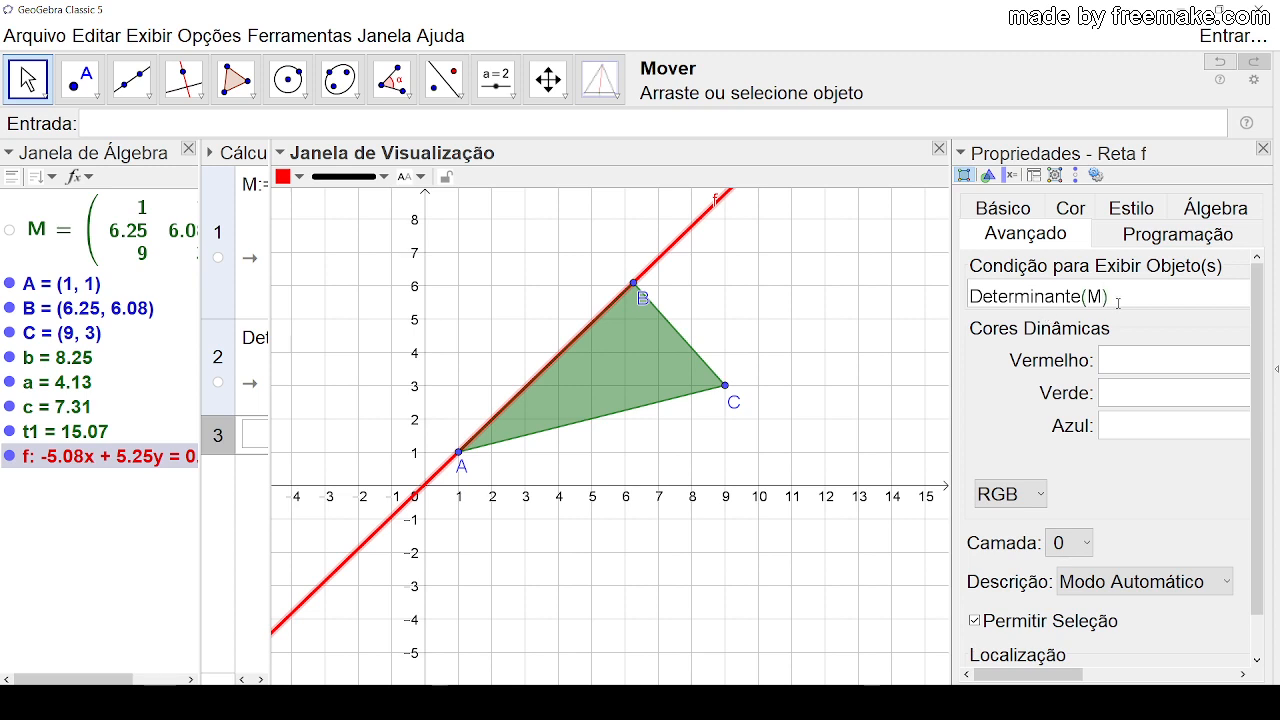
pyautogui.write('==0')
pyautogui.press('Return')
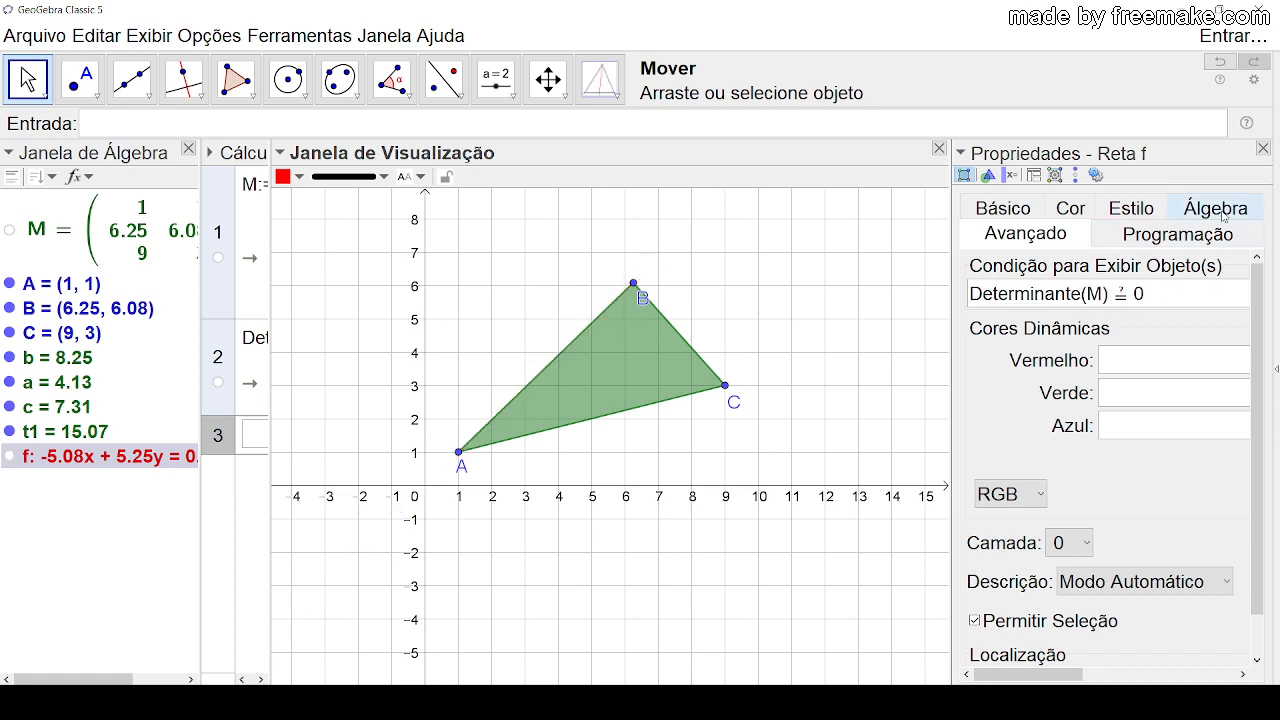
# Step: Close the line's properties and move B to (5, 3), A to (1, -1) and C to (9, 7)
pyautogui.click(1263, 148)
pyautogui.click(915, 331)
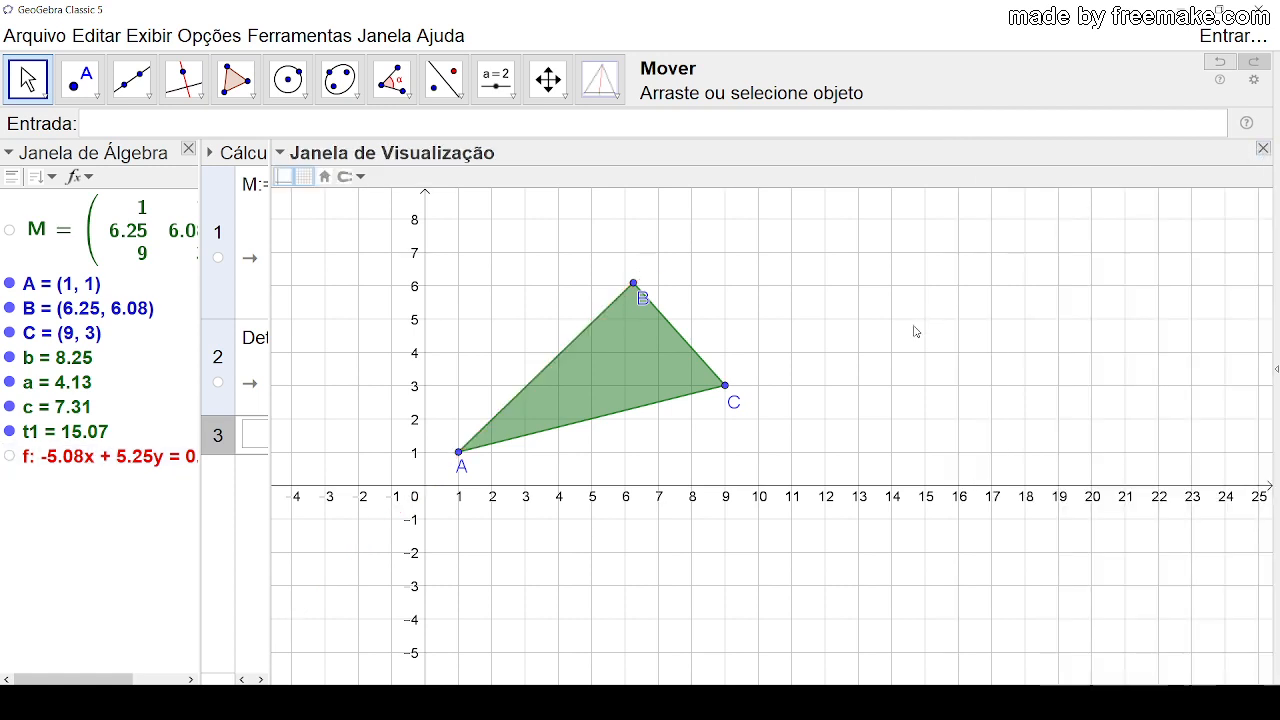
pyautogui.moveTo(646, 302); pyautogui.dragTo(595, 395)
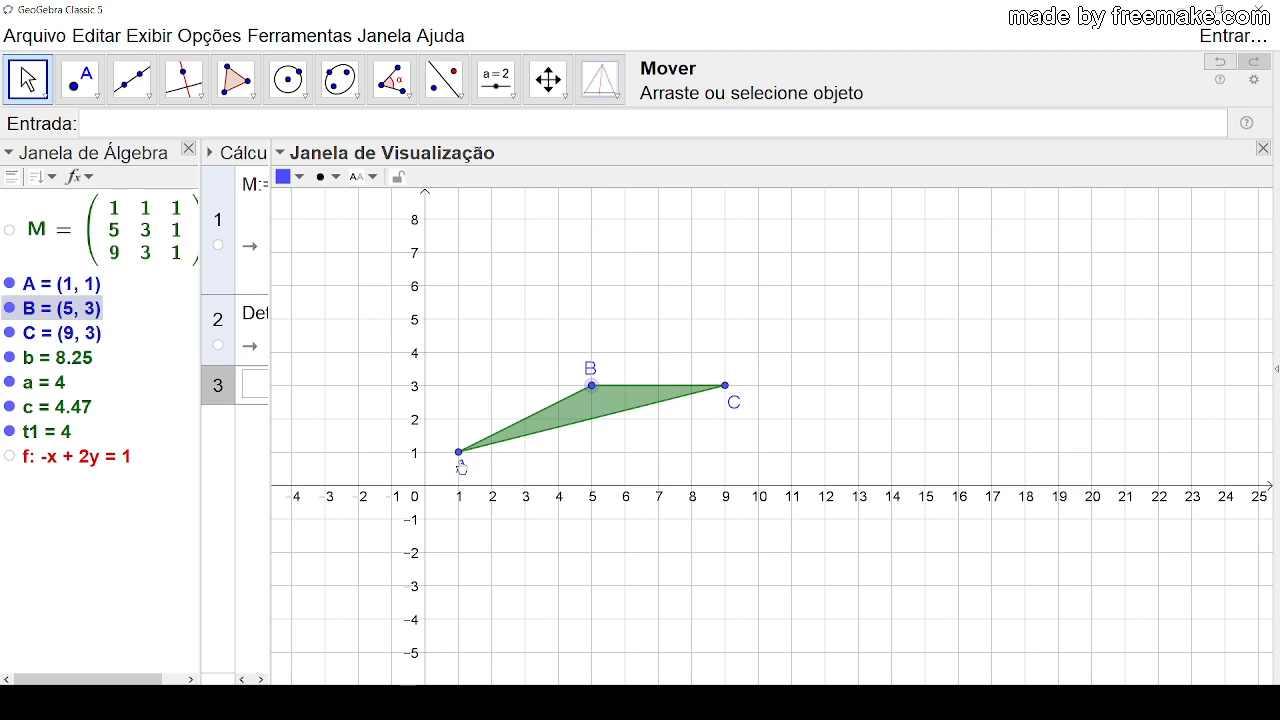
pyautogui.moveTo(459, 452); pyautogui.dragTo(459, 519)
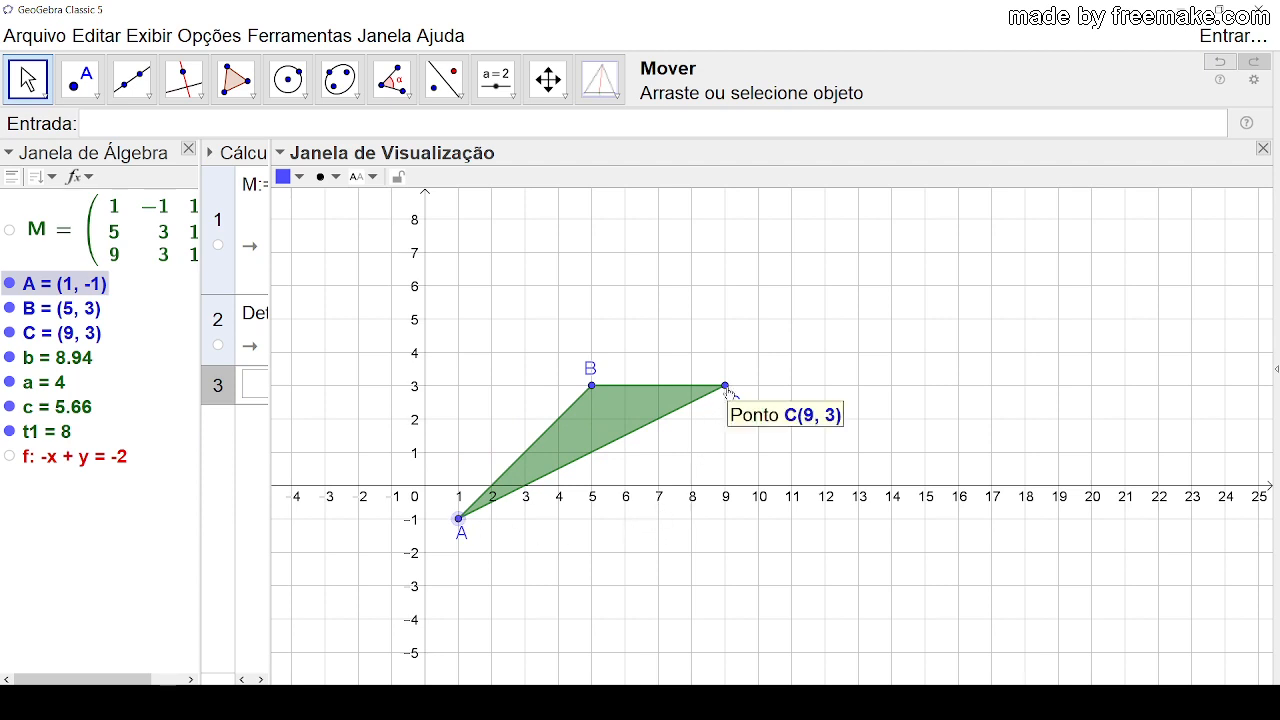
pyautogui.moveTo(726, 388); pyautogui.dragTo(726, 254)
pyautogui.click(802, 336)
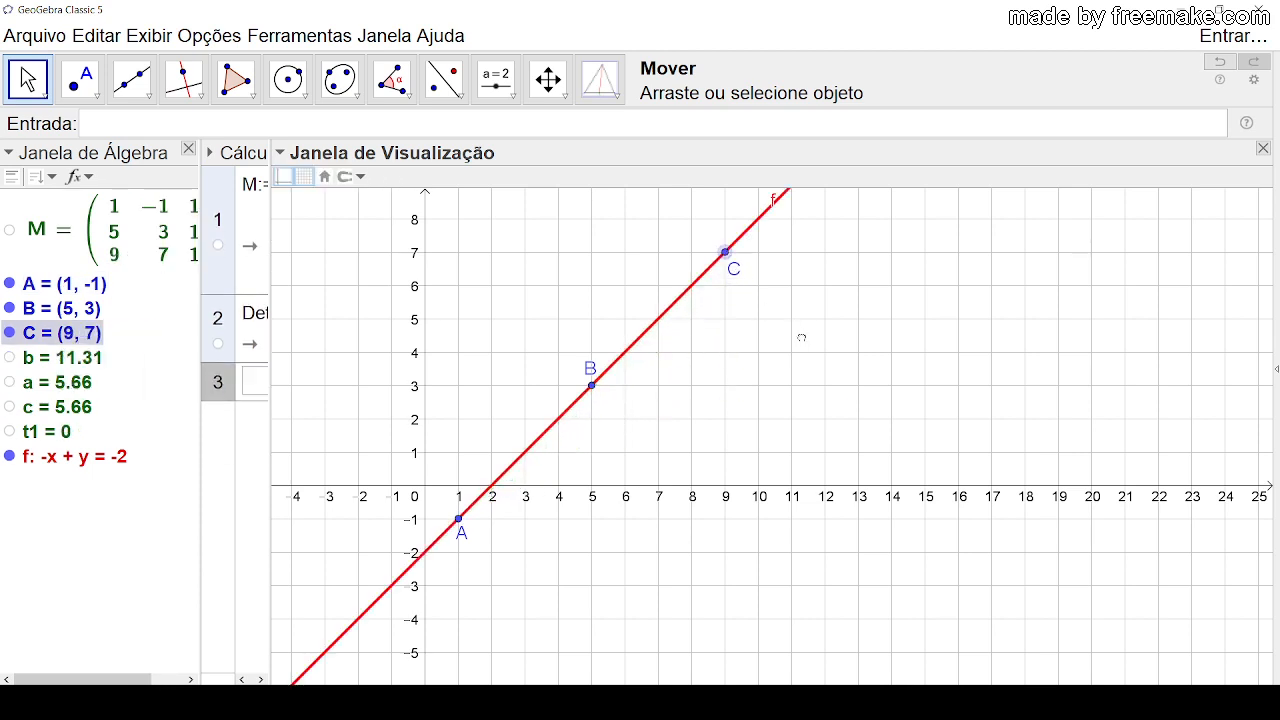
# Step: Reposition the labels of points A and B beside the red line and hide the line's own label
pyautogui.click(459, 522)
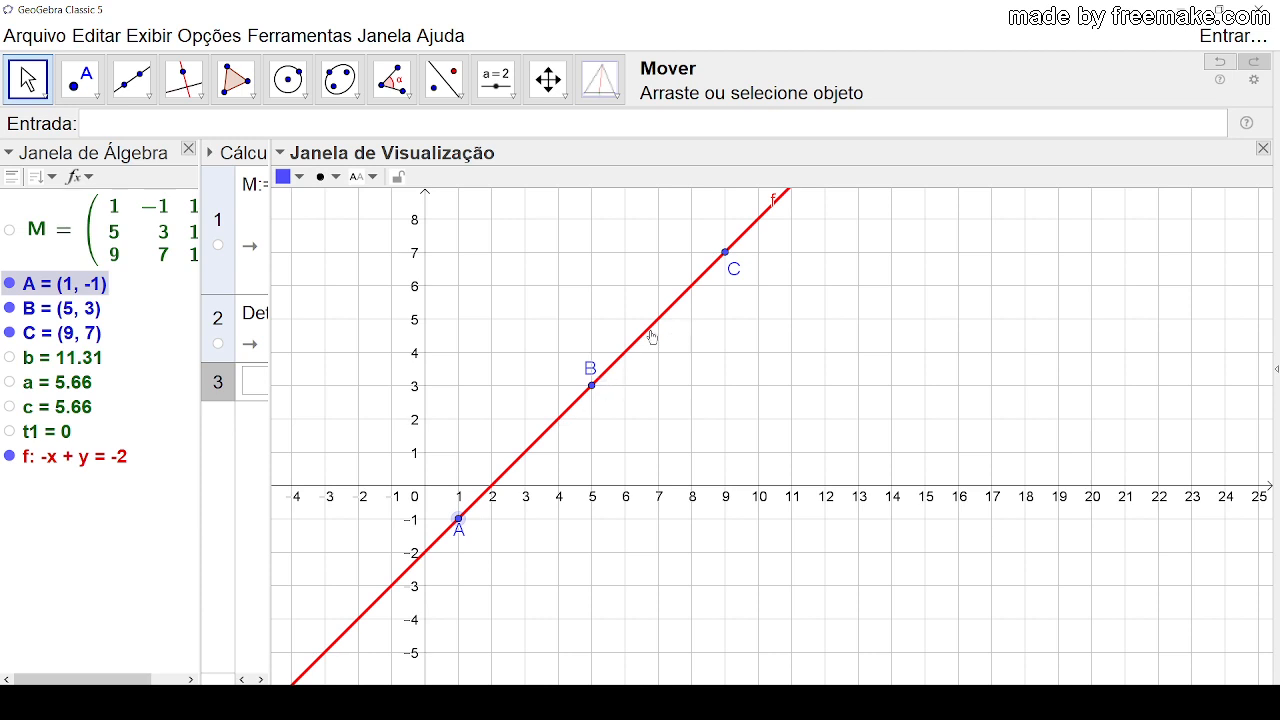
pyautogui.moveTo(589, 376); pyautogui.dragTo(600, 404)
pyautogui.click(772, 328)
pyautogui.rightClick(762, 222)
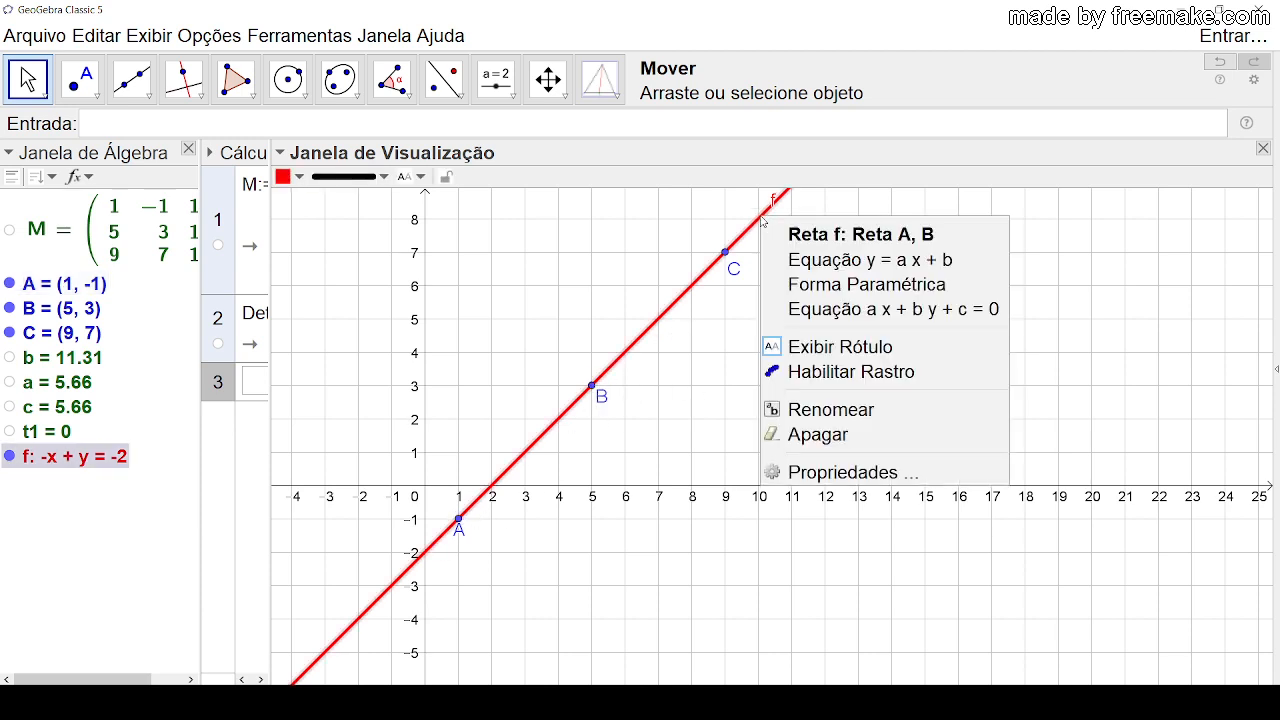
pyautogui.click(866, 349)
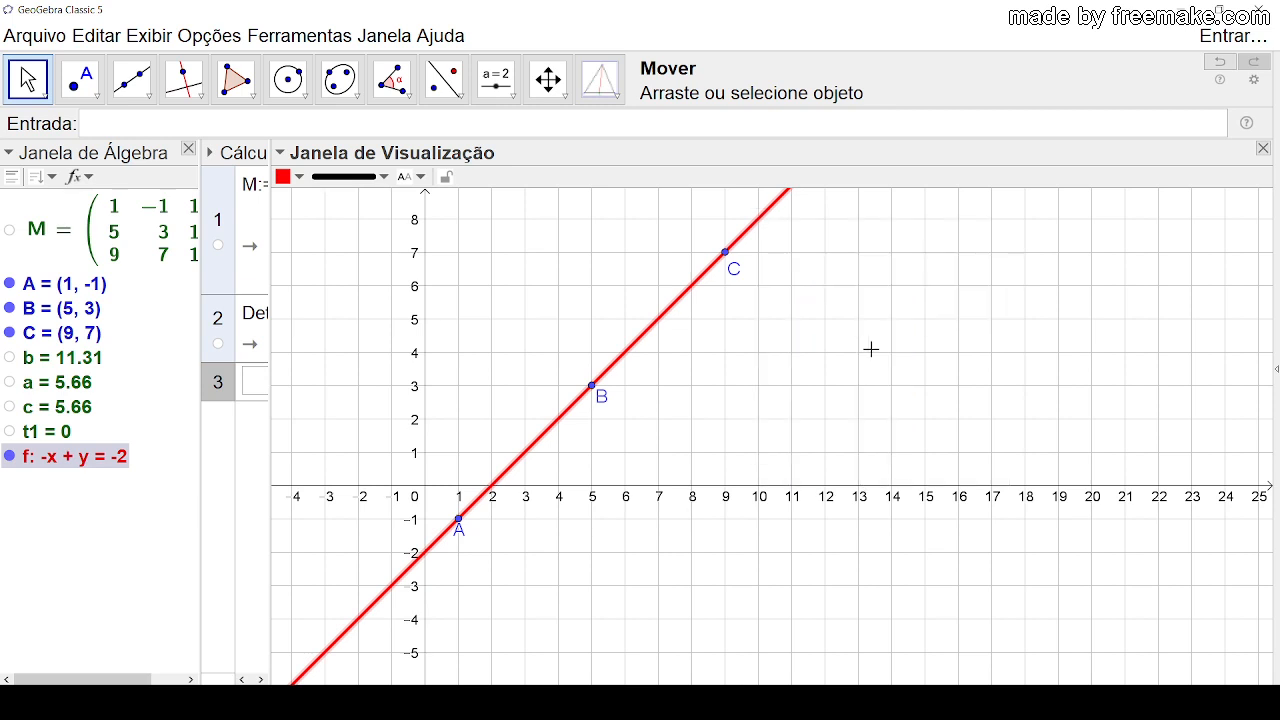
pyautogui.click(871, 349)
pyautogui.moveTo(898, 290); pyautogui.dragTo(851, 360)
pyautogui.moveTo(92, 460); pyautogui.dragTo(755, 255)
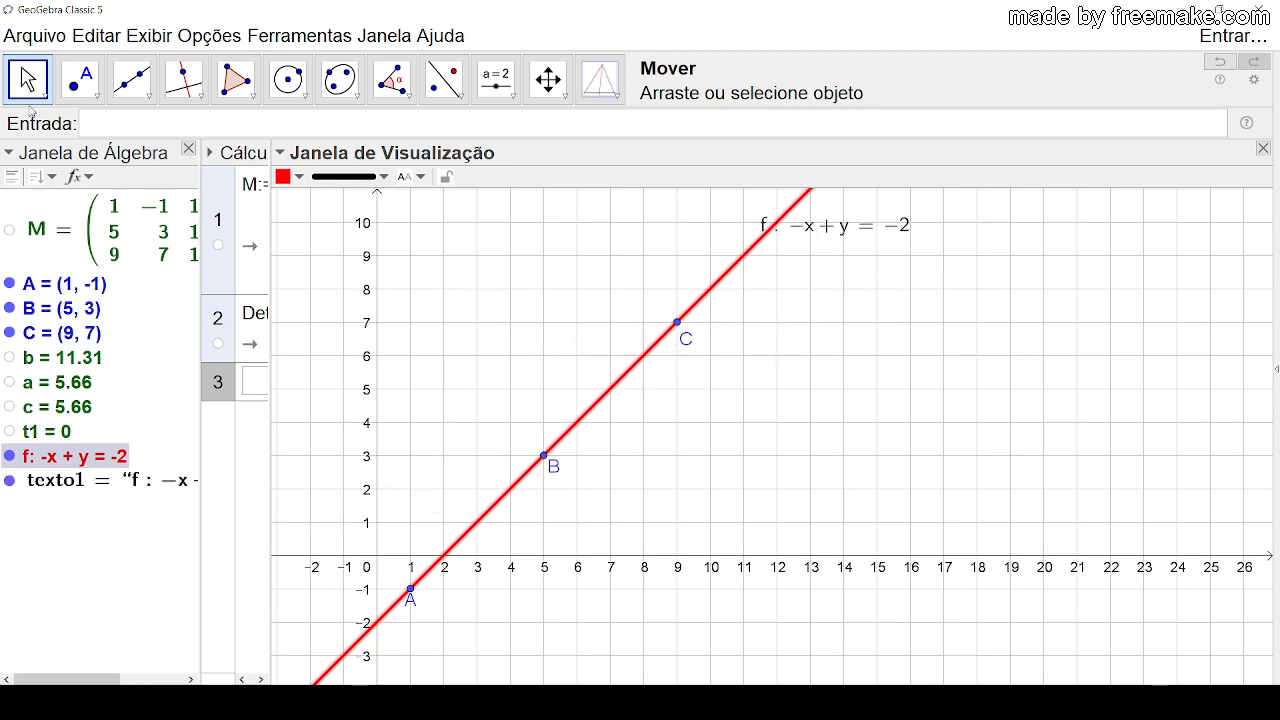
pyautogui.click(833, 228)
pyautogui.press('Delete')
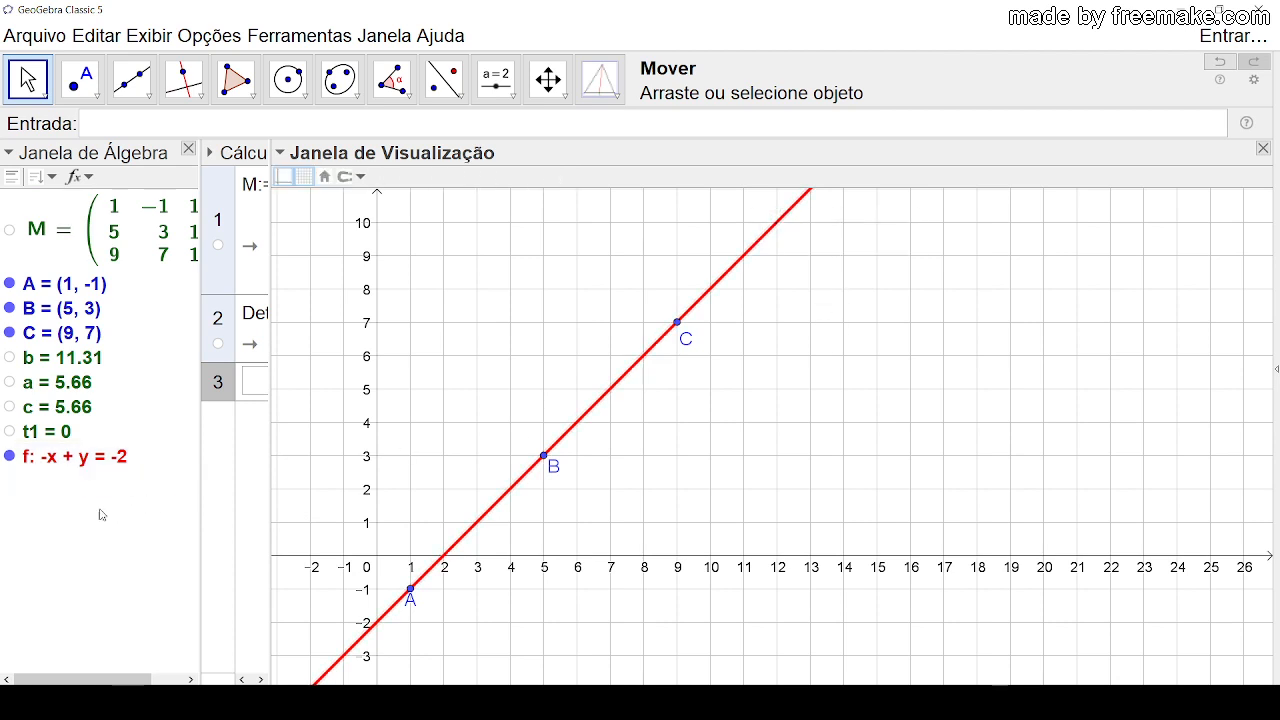
# Step: Place the equation of line f as a text in the graphics view, near (11, 9) beside the line
pyautogui.click(57, 462)
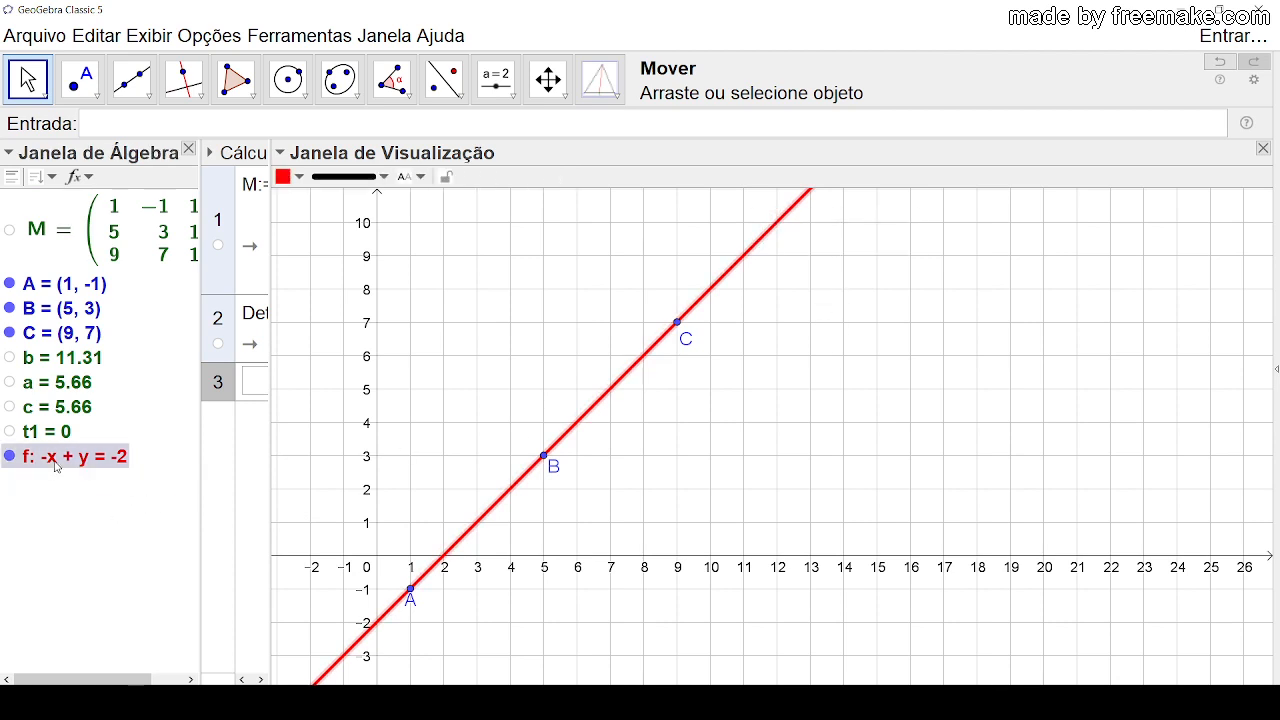
pyautogui.moveTo(57, 462); pyautogui.dragTo(745, 284)
pyautogui.moveTo(755, 288); pyautogui.dragTo(750, 278)
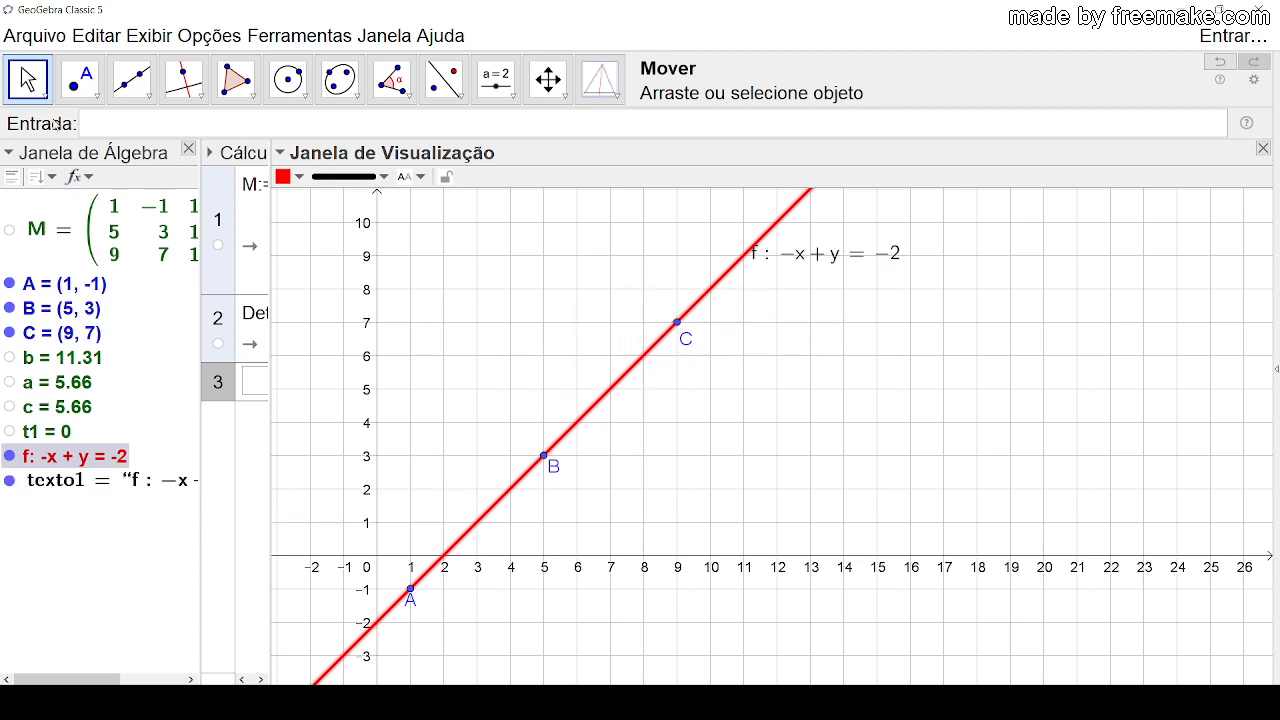
pyautogui.click(82, 78)
pyautogui.press('Escape')
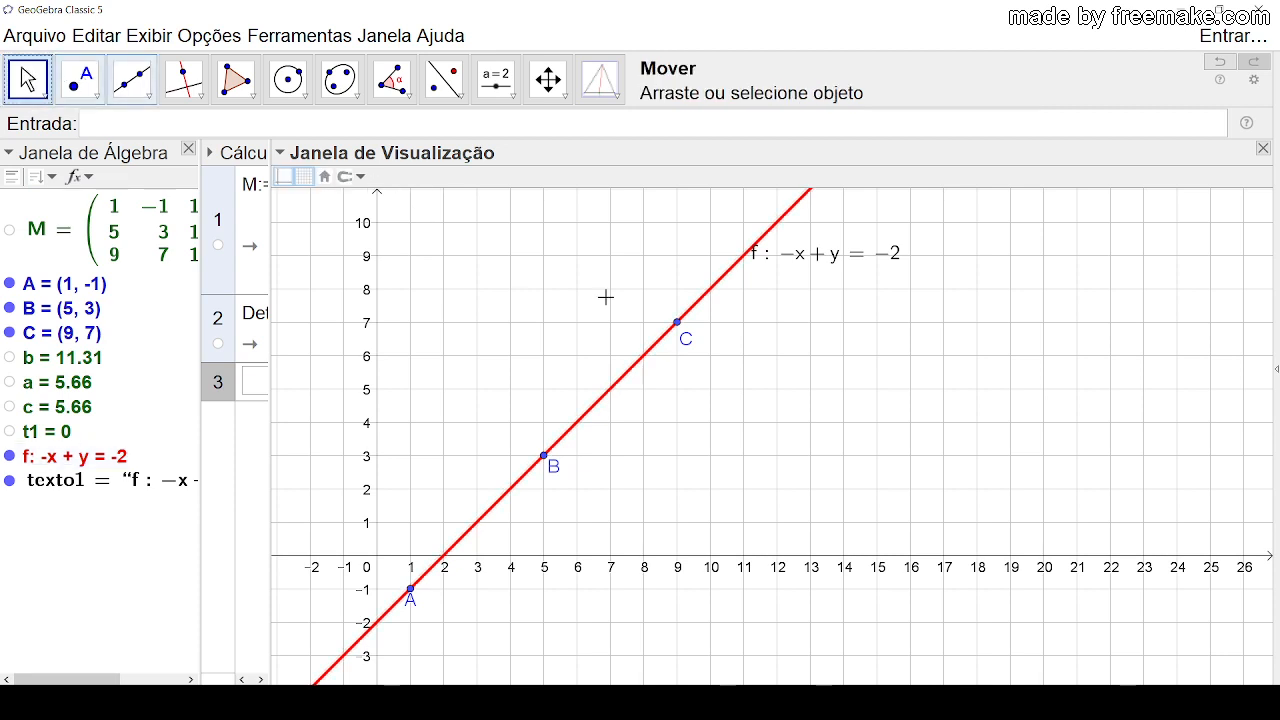
pyautogui.click(793, 279)
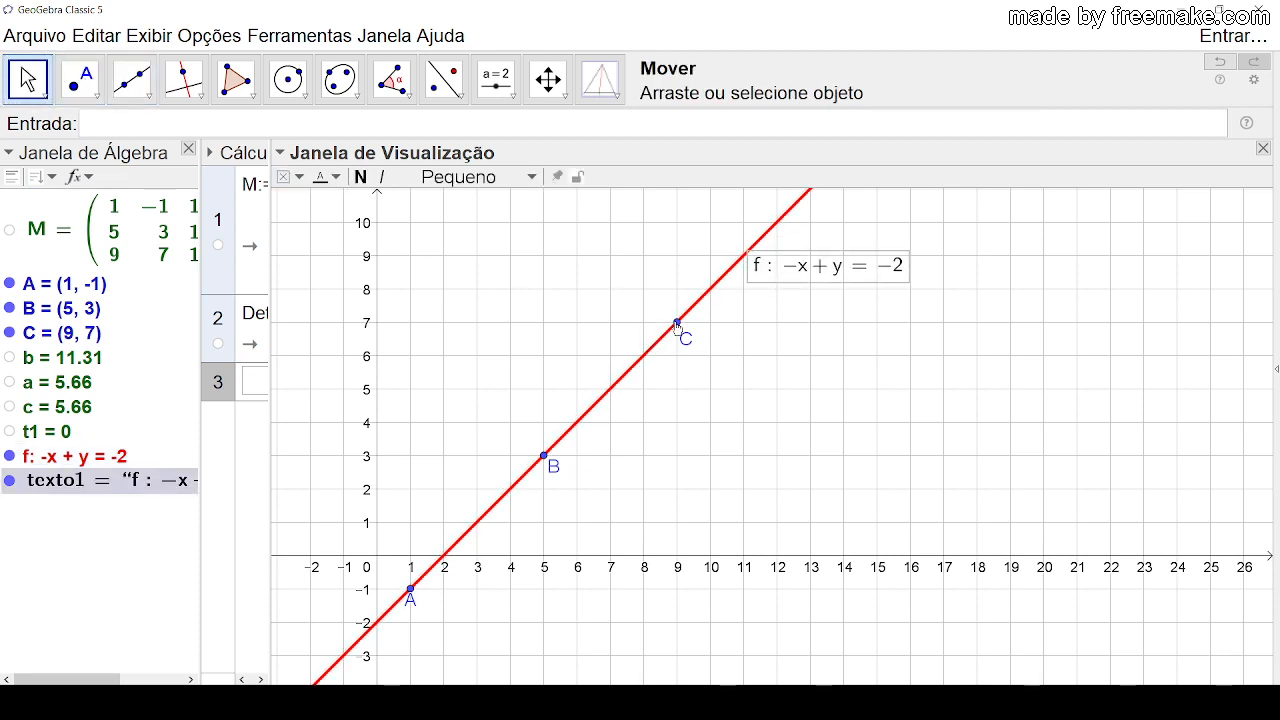
# Step: Move C to (10, 5), B to (5, 5) and A to (1, 5) so the three points align horizontally
pyautogui.moveTo(677, 322); pyautogui.dragTo(710, 389)
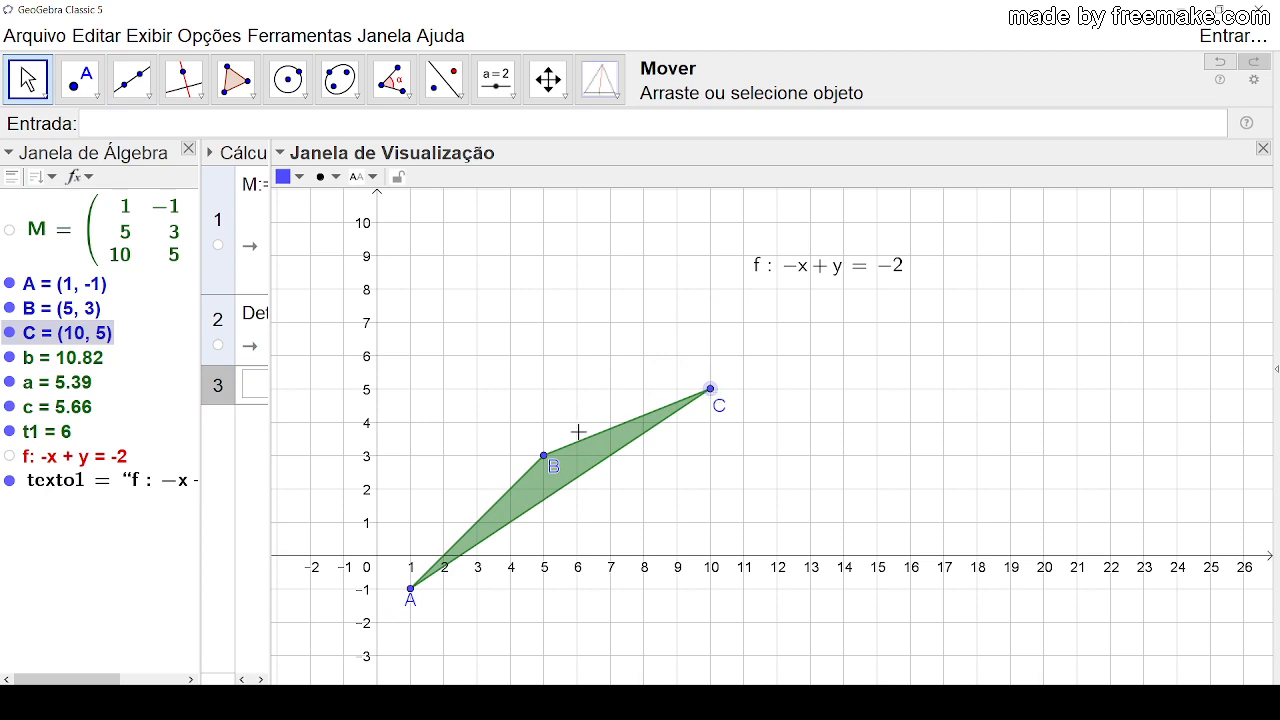
pyautogui.moveTo(546, 463); pyautogui.dragTo(548, 396)
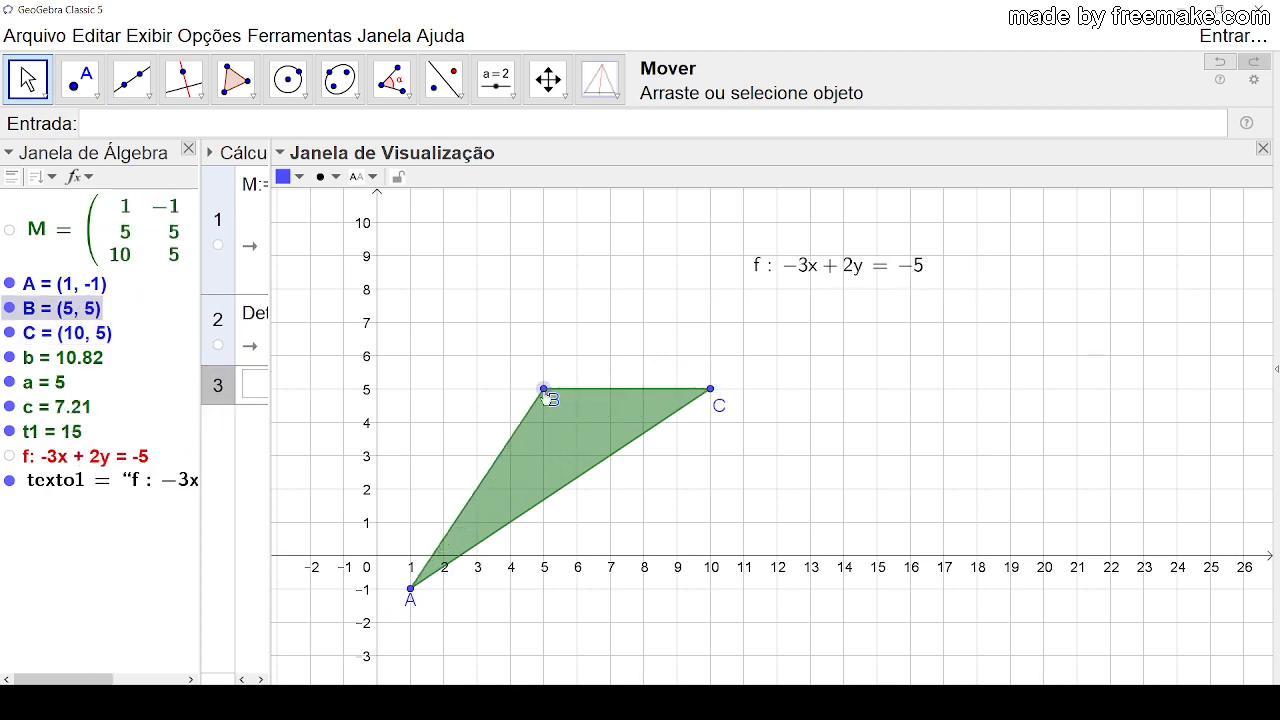
pyautogui.moveTo(414, 594); pyautogui.dragTo(415, 527)
pyautogui.moveTo(410, 588); pyautogui.dragTo(411, 392)
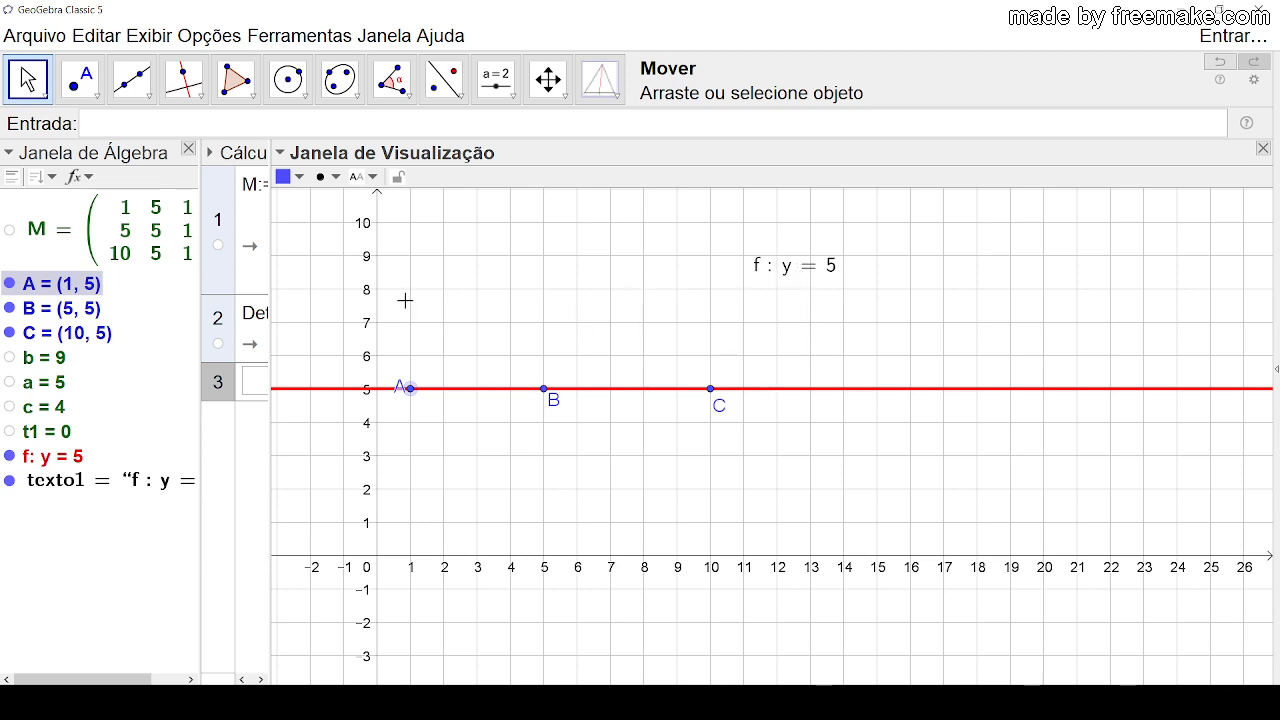
# Step: Delete the line's equation text from the graphics view
pyautogui.click(80, 78)
pyautogui.click(32, 82)
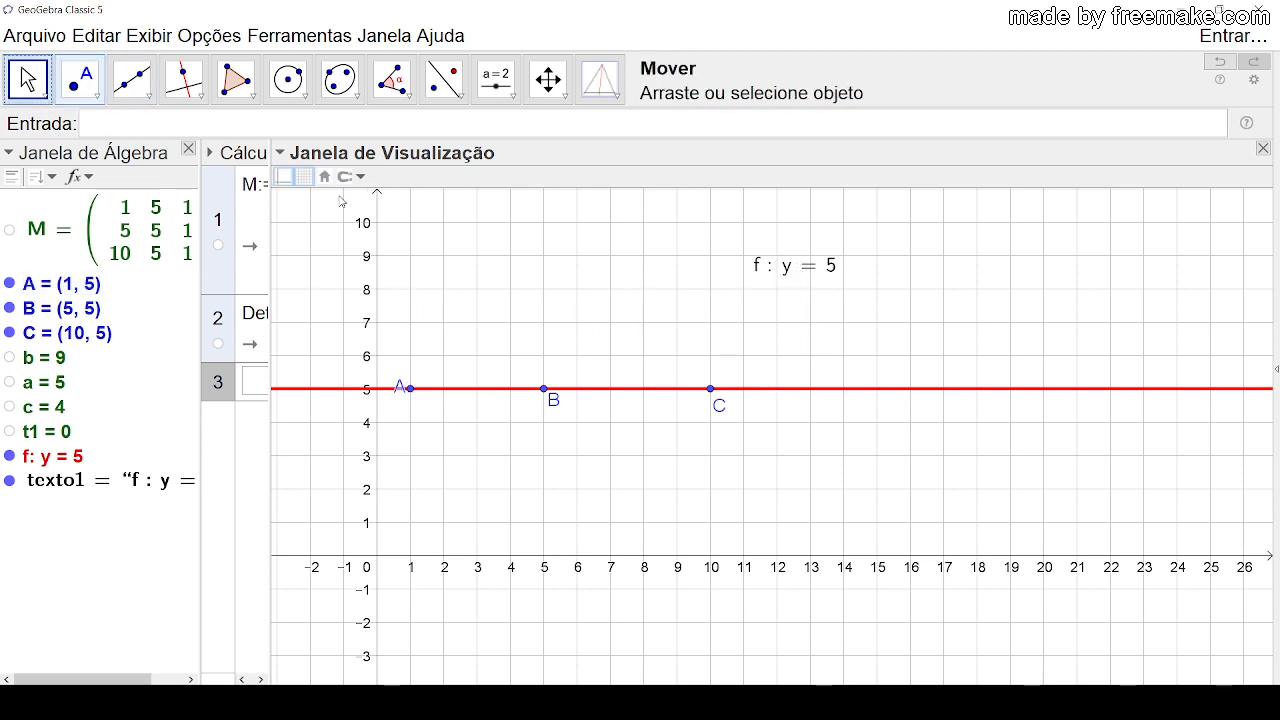
pyautogui.click(788, 270)
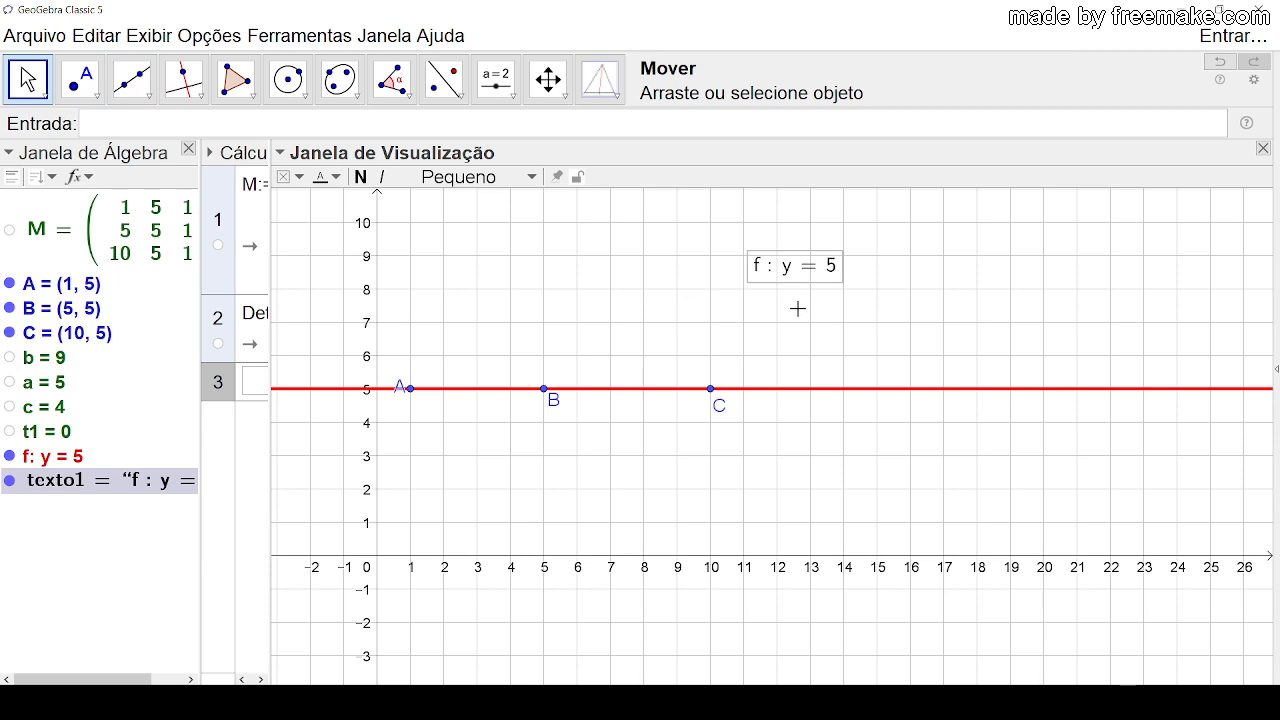
pyautogui.press('Delete')
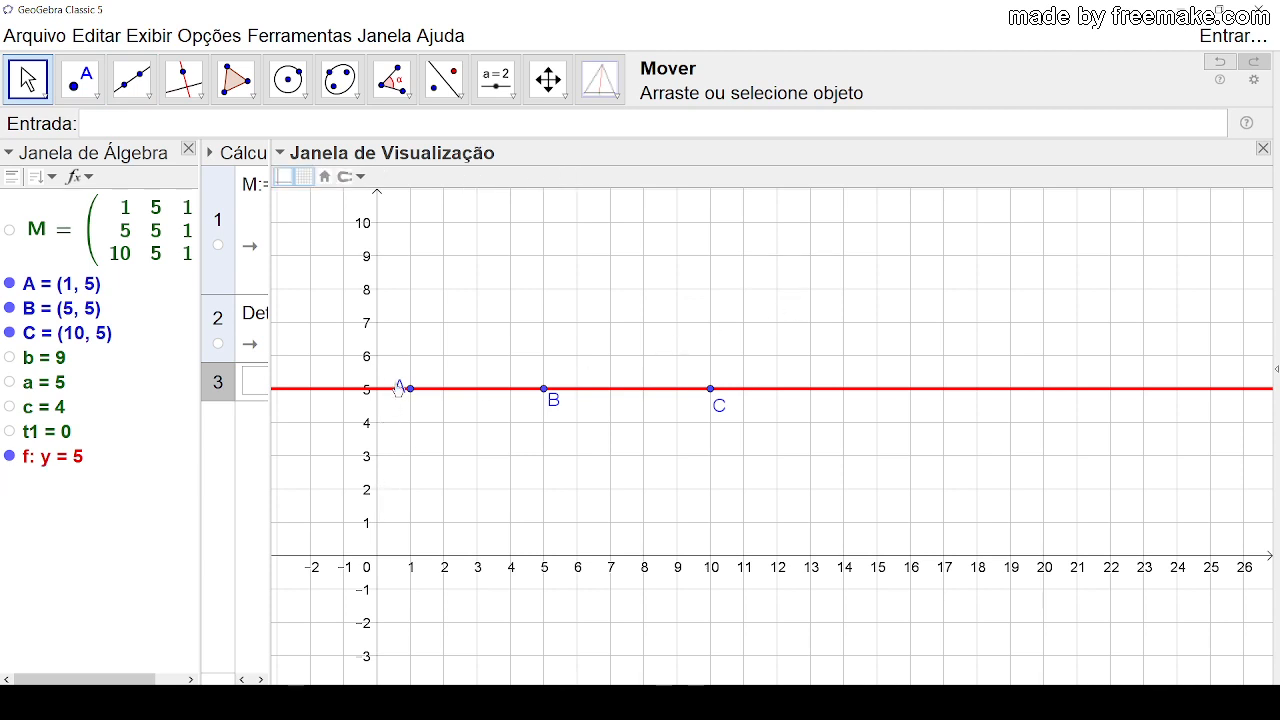
# Step: Move A to (1, 1) and B to (3, 6), with their labels outside the triangle
pyautogui.moveTo(398, 387); pyautogui.dragTo(410, 522)
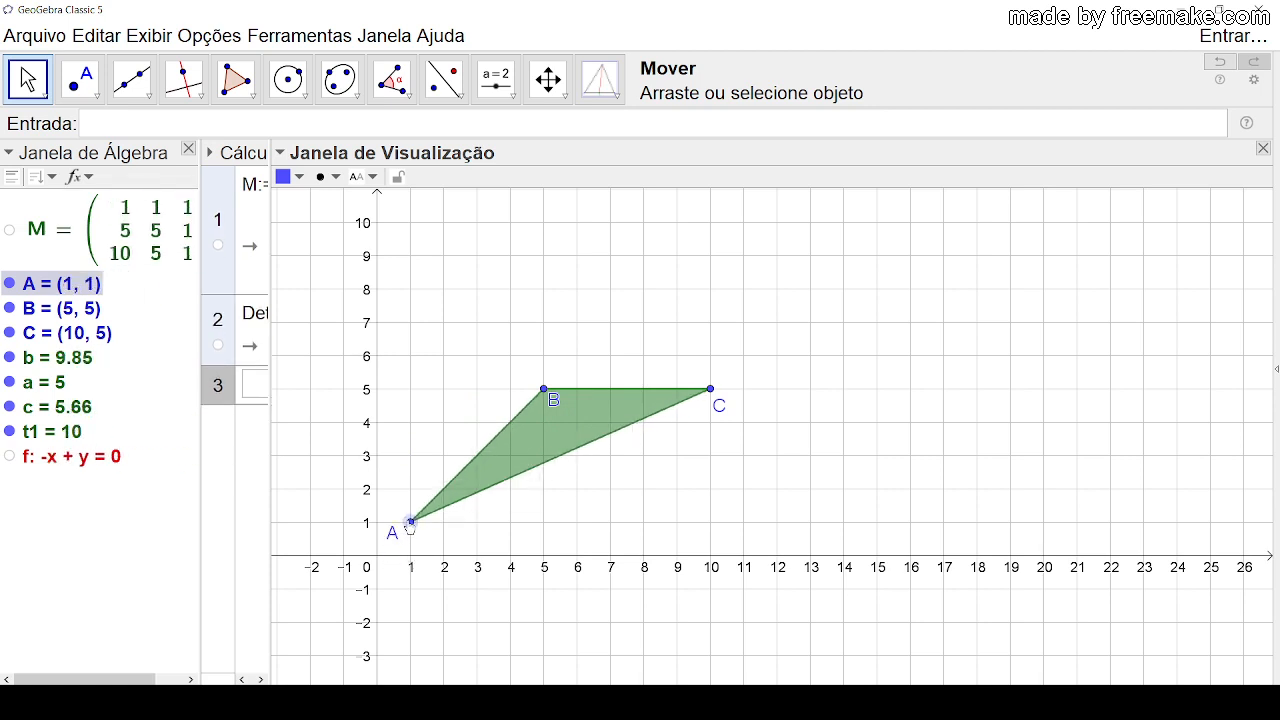
pyautogui.moveTo(543, 396); pyautogui.dragTo(460, 358)
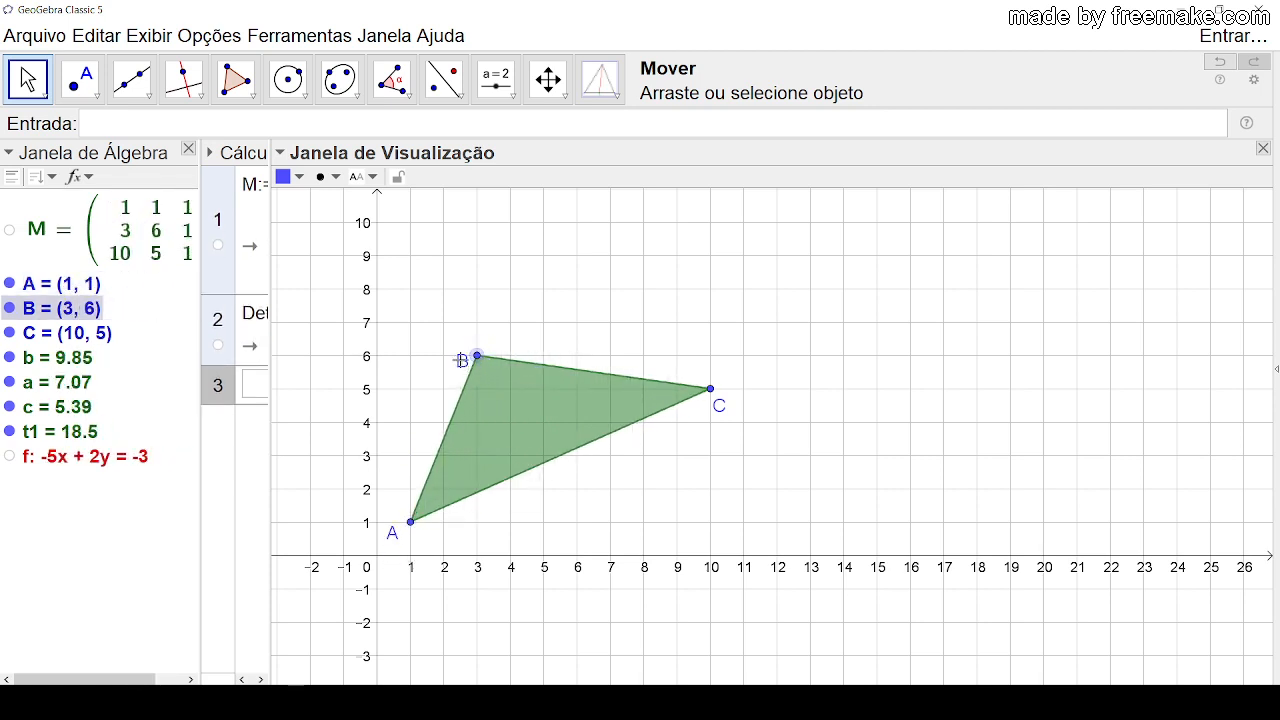
pyautogui.click(601, 305)
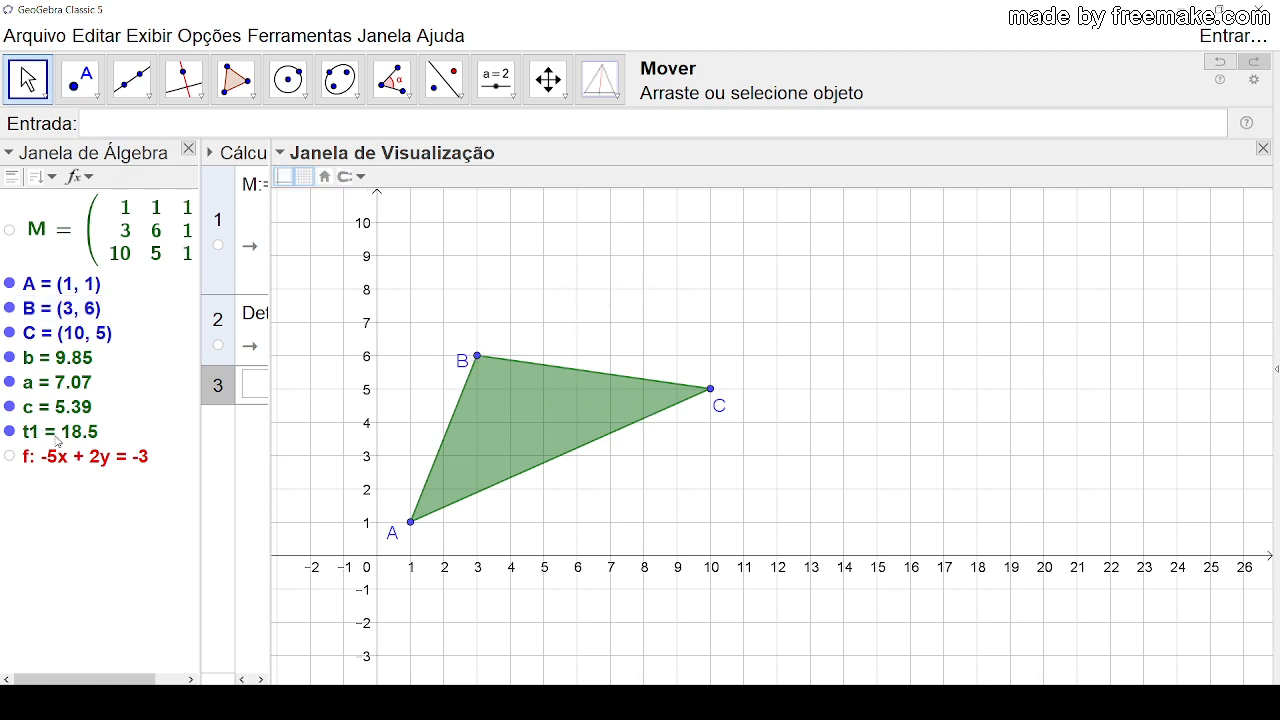
# Step: Colour the triangle's three sides a, b and c blue (0, 102, 153)
pyautogui.click(60, 365)
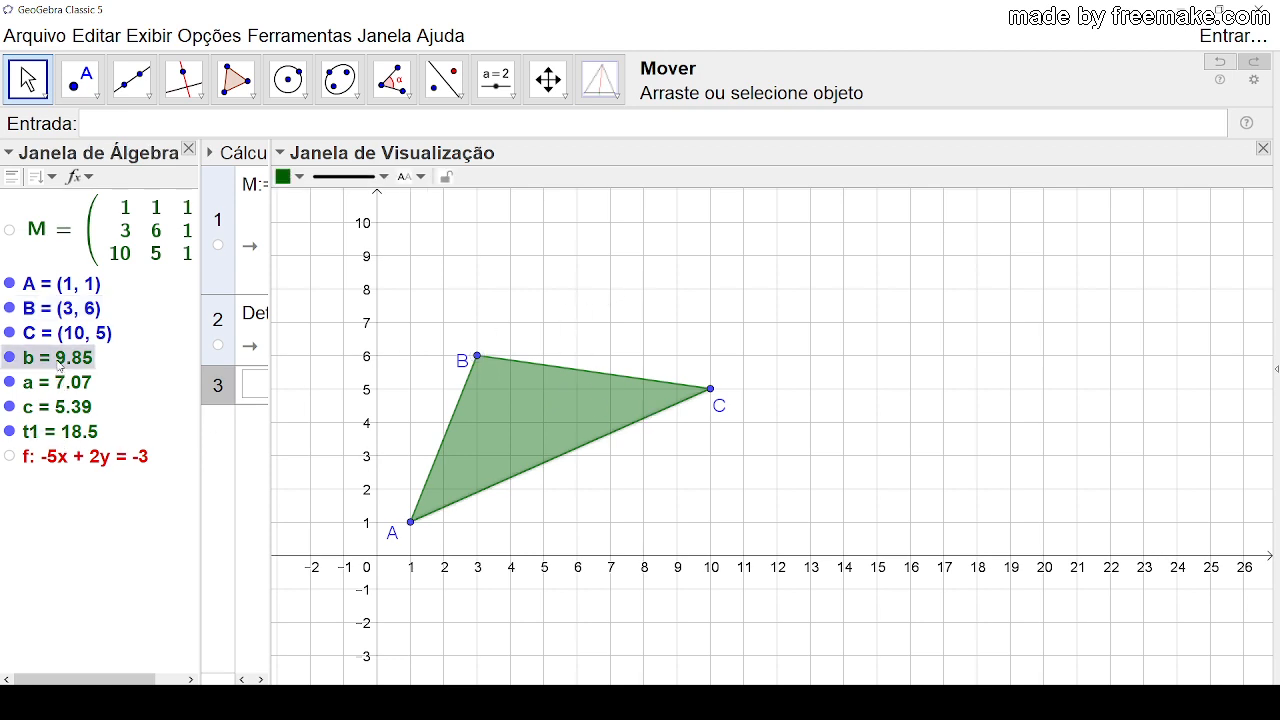
pyautogui.keyDown('ctrl'); pyautogui.click(55, 412); pyautogui.keyUp('ctrl')
pyautogui.keyDown('ctrl'); pyautogui.click(56, 387); pyautogui.keyUp('ctrl')
pyautogui.rightClick(56, 387)
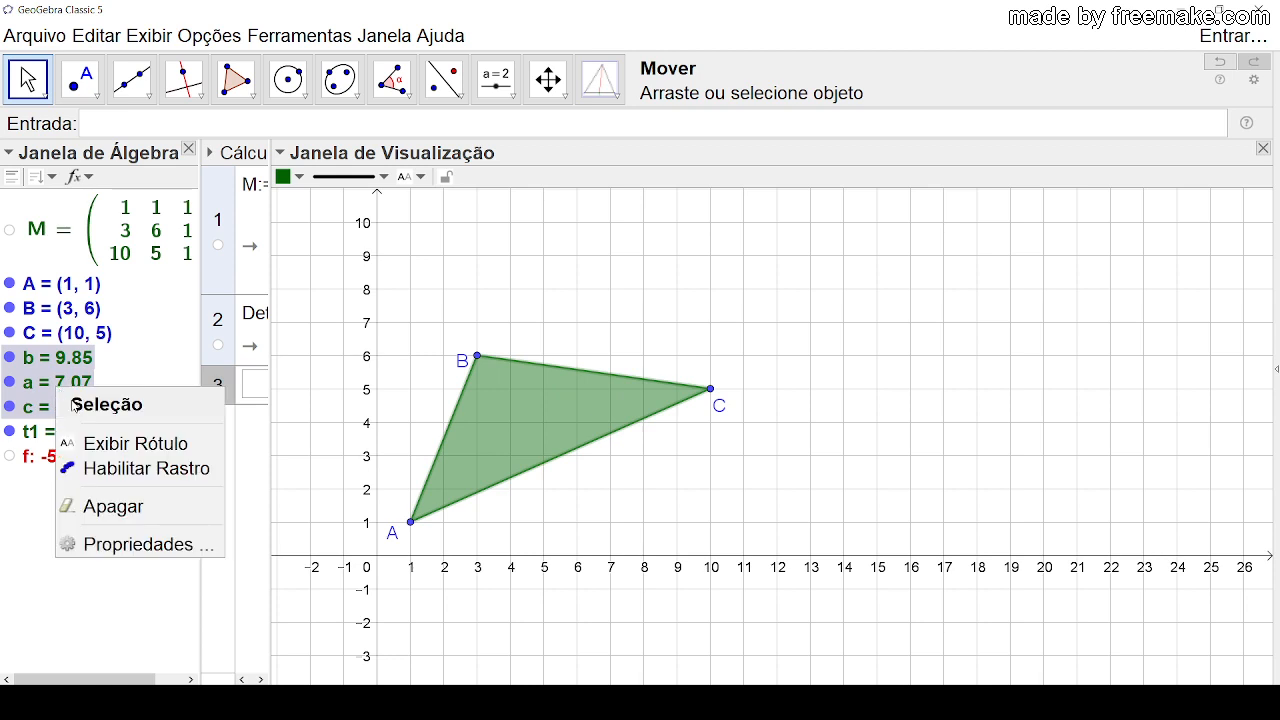
pyautogui.click(117, 545)
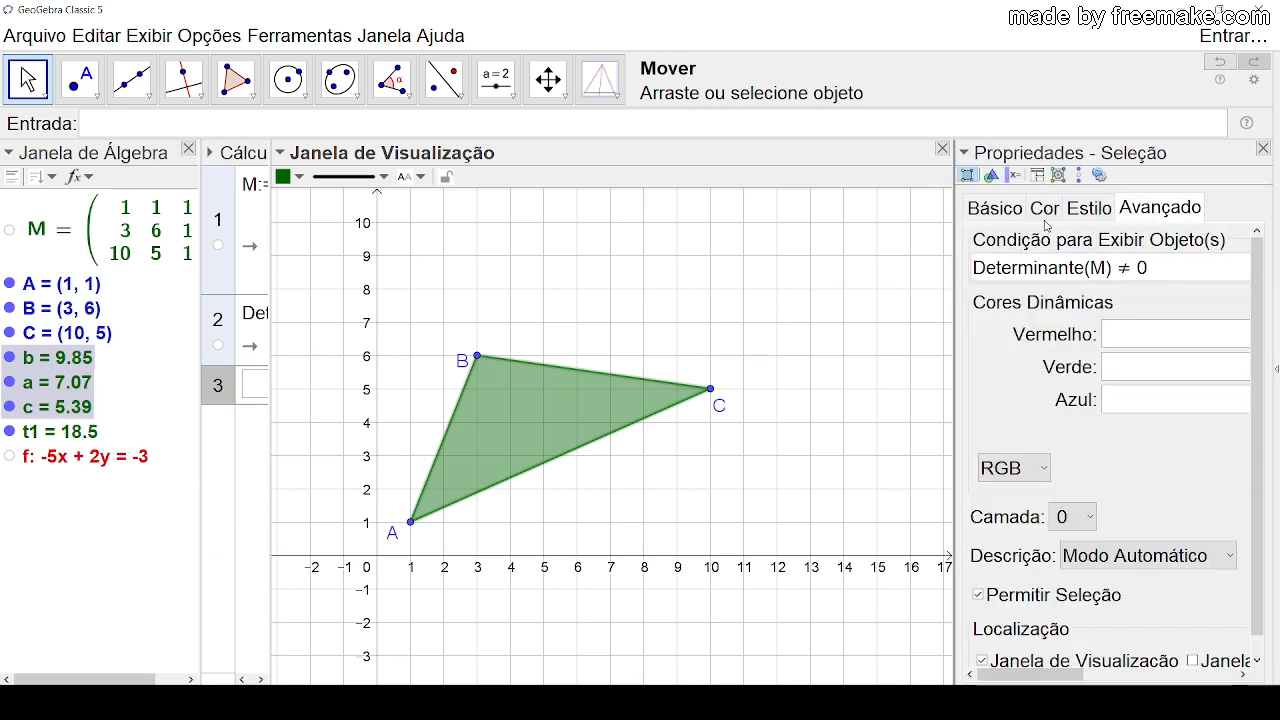
pyautogui.click(1045, 212)
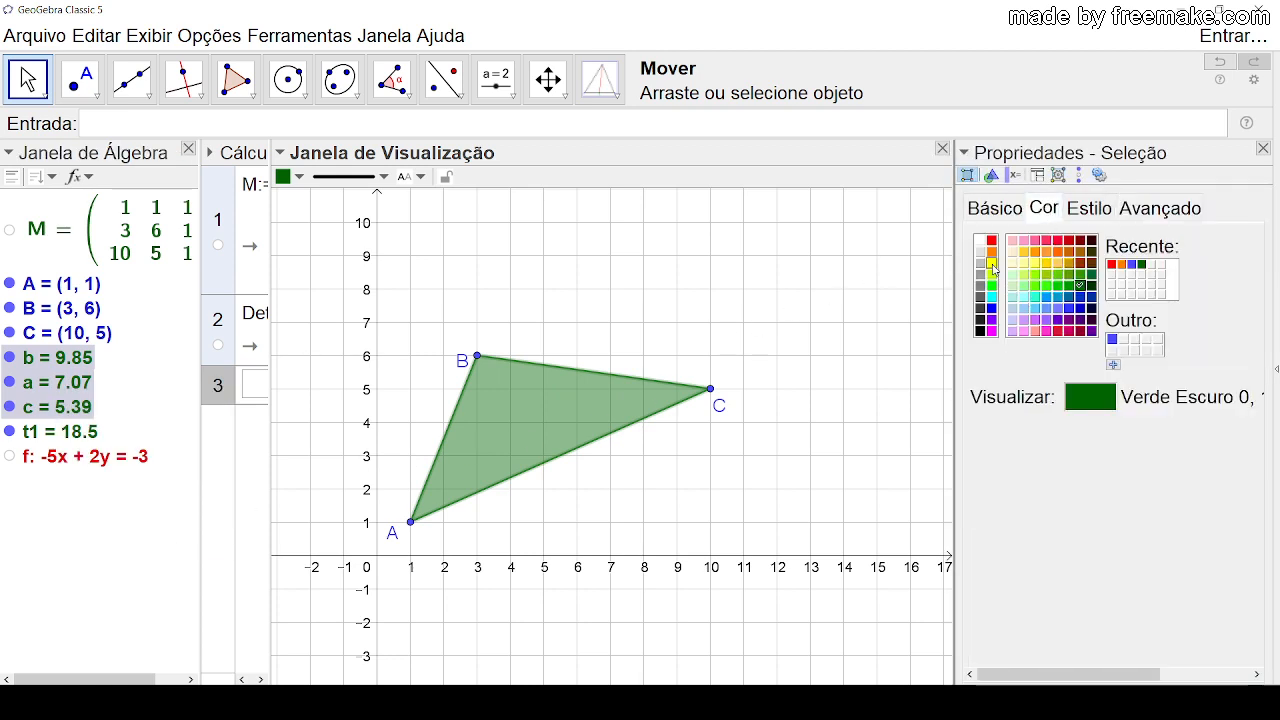
pyautogui.click(991, 264)
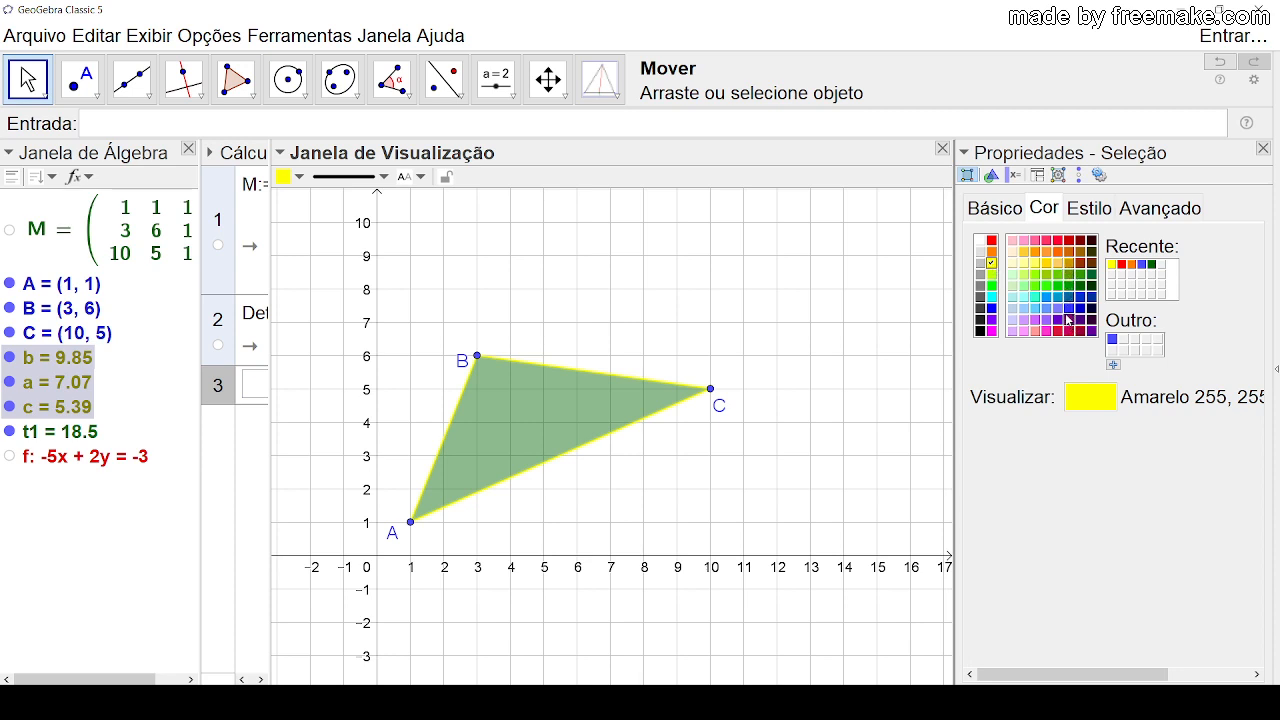
pyautogui.click(1068, 298)
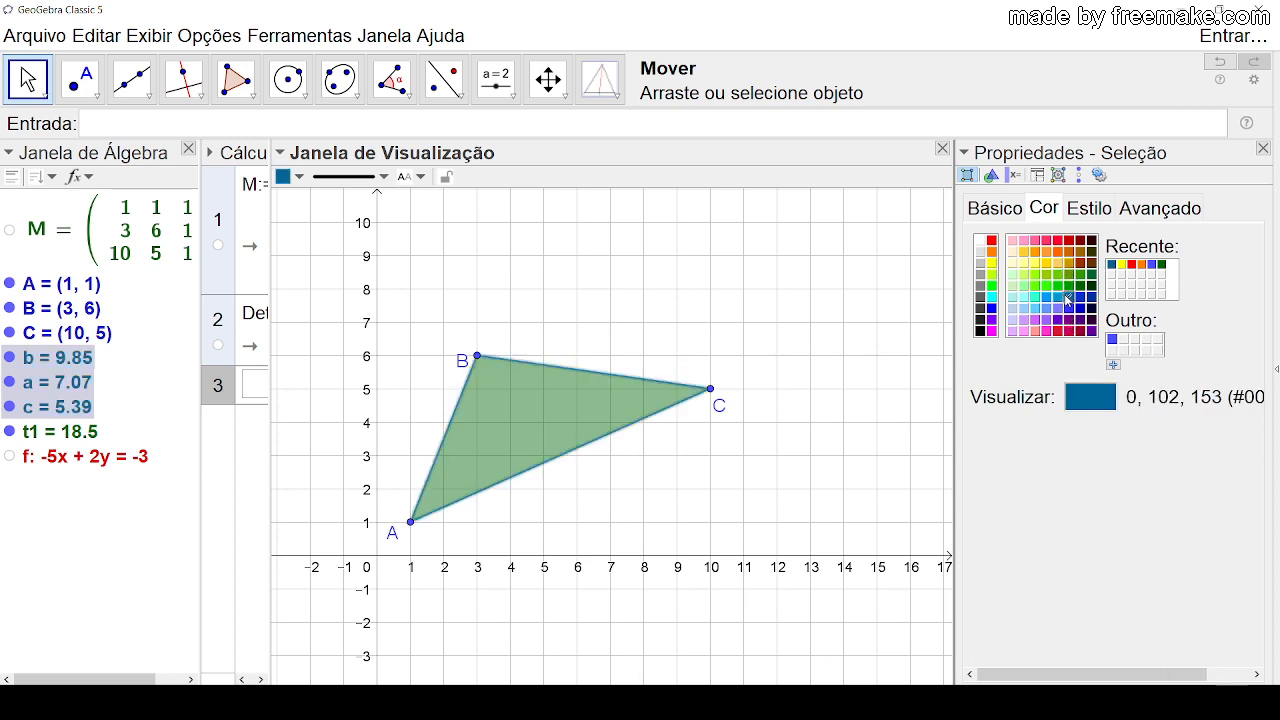
# Step: Set the three sides' line thickness to 7 and line opacity to 100, and close their properties
pyautogui.click(1084, 208)
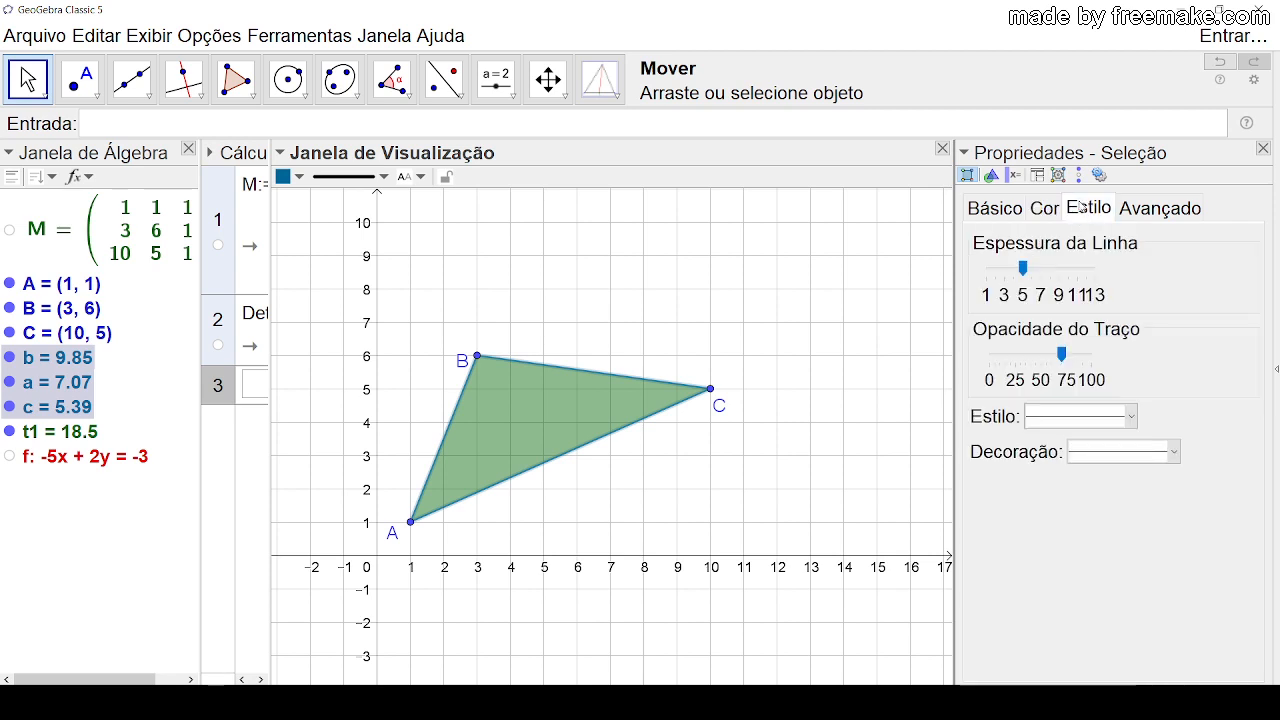
pyautogui.click(1040, 270)
pyautogui.moveTo(1061, 355); pyautogui.dragTo(1093, 356)
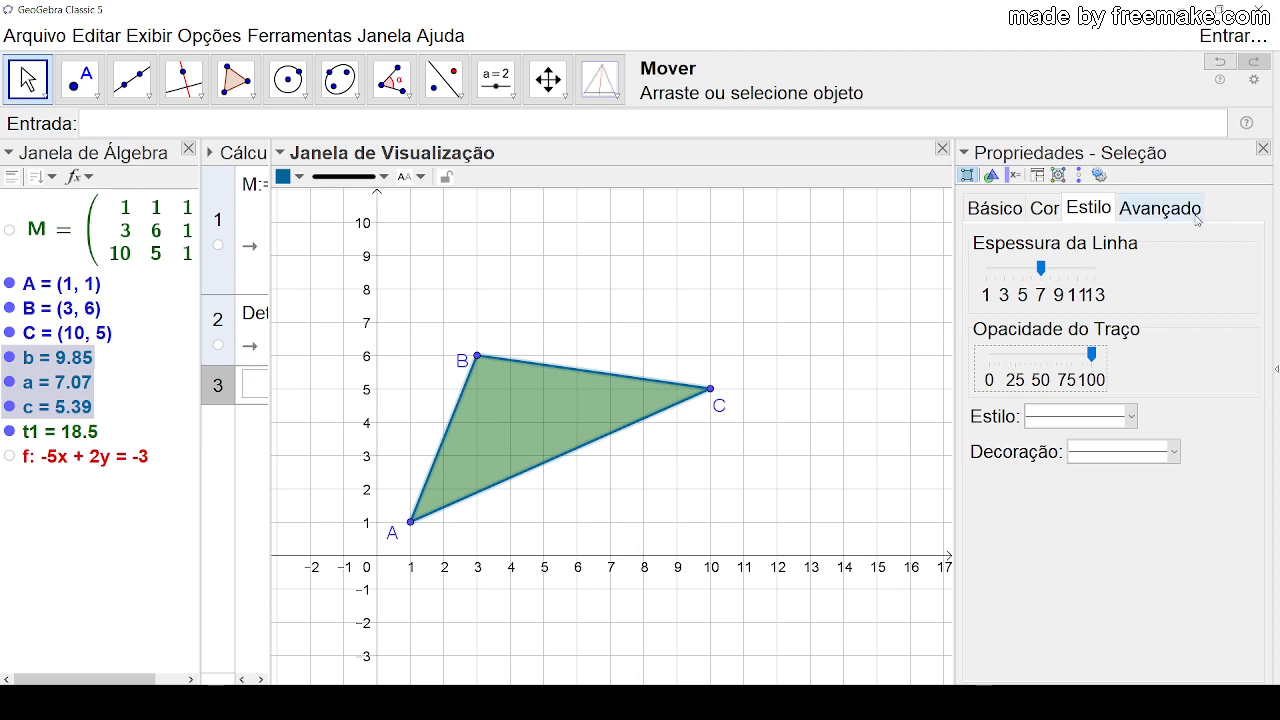
pyautogui.click(1268, 149)
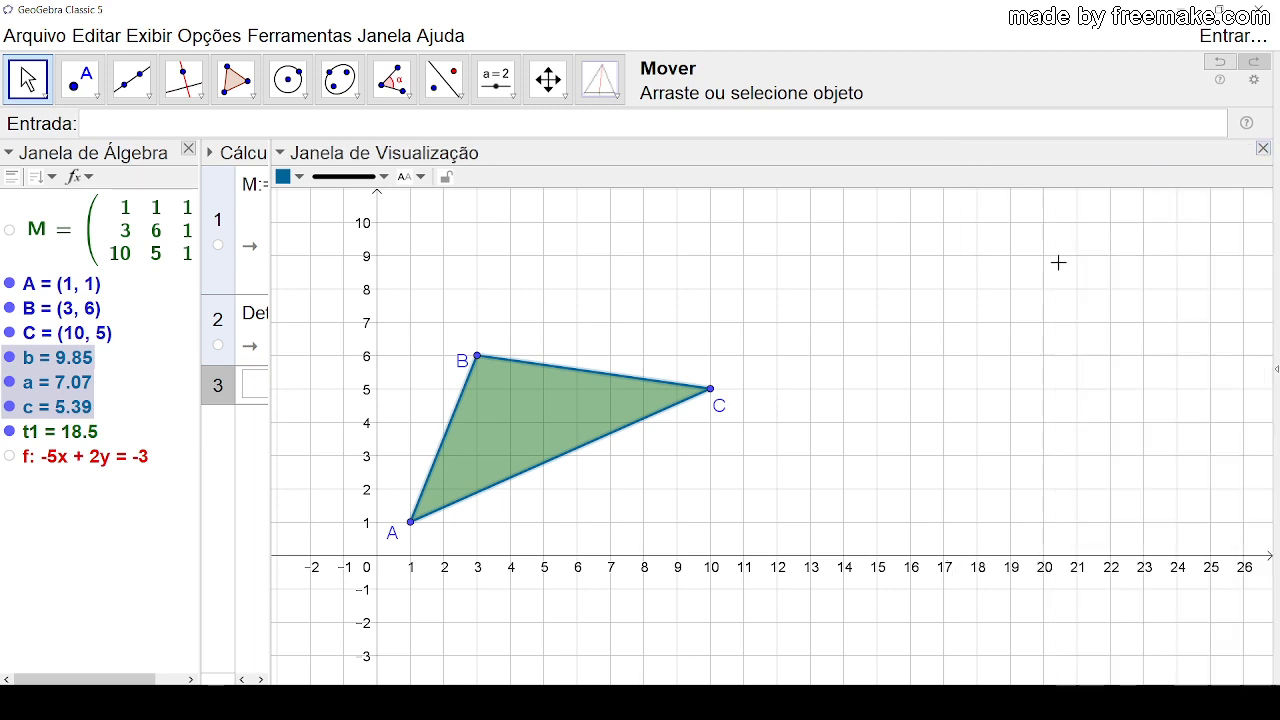
# Step: Move point B to (3, 8) and place its label just outside the triangle
pyautogui.moveTo(451, 365); pyautogui.dragTo(447, 399)
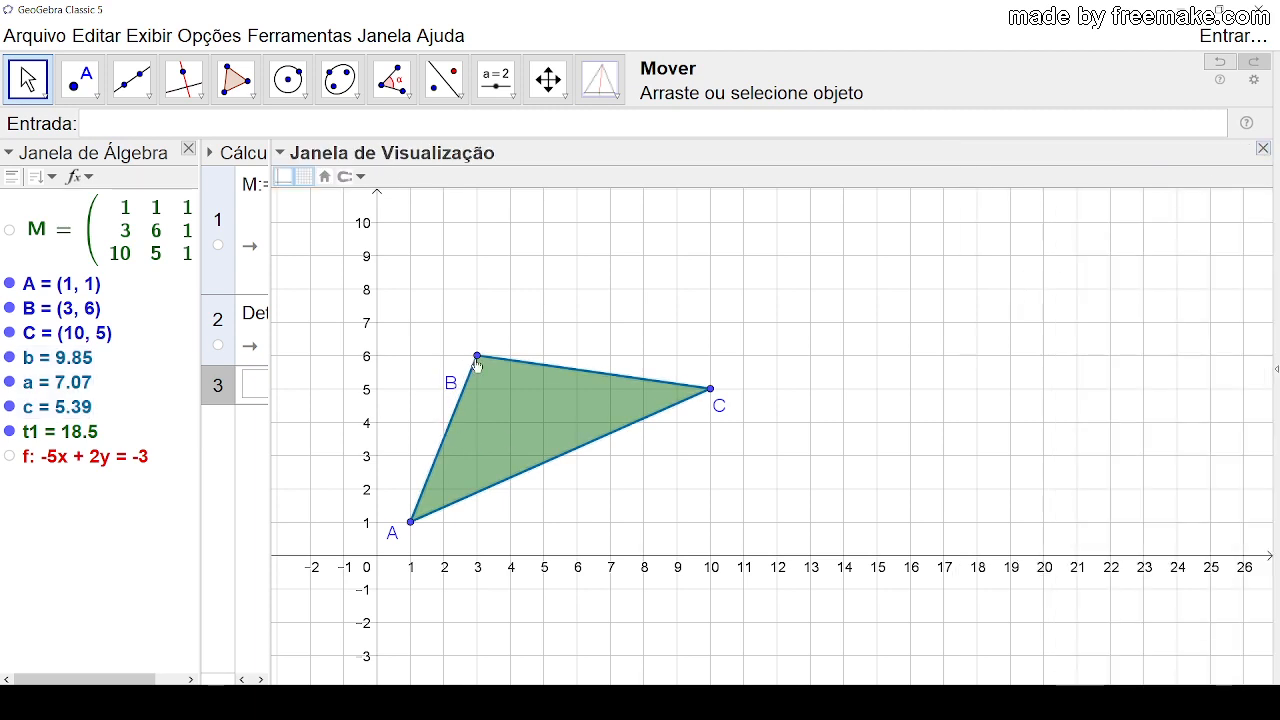
pyautogui.moveTo(477, 358)
pyautogui.mouseDown()
pyautogui.moveTo(546, 464)
pyautogui.moveTo(512, 322)
pyautogui.moveTo(495, 294)
pyautogui.moveTo(449, 291)
pyautogui.moveTo(464, 279)
pyautogui.mouseUp()
pyautogui.click(576, 290)
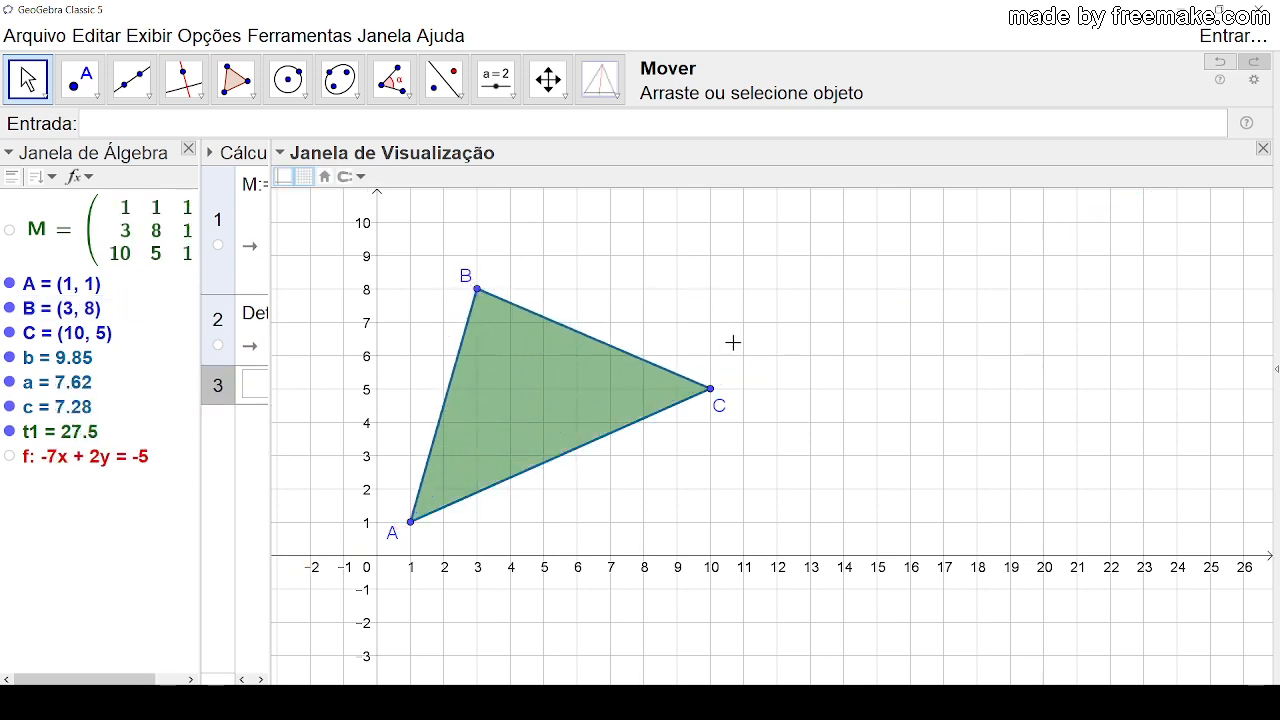
# Step: Widen the CAS view enough to show the full matrix M definition and its determinant row
pyautogui.moveTo(939, 347); pyautogui.dragTo(903, 334)
pyautogui.moveTo(831, 360); pyautogui.dragTo(1106, 309)
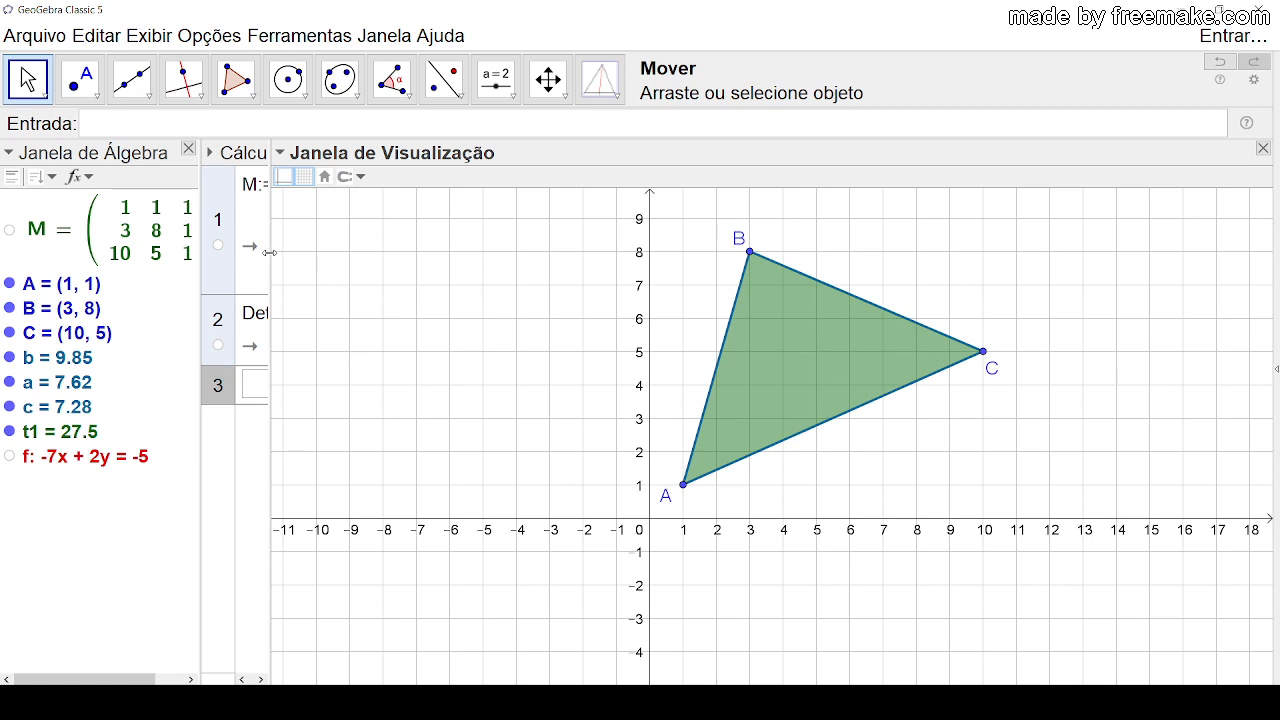
pyautogui.moveTo(269, 252); pyautogui.dragTo(636, 256)
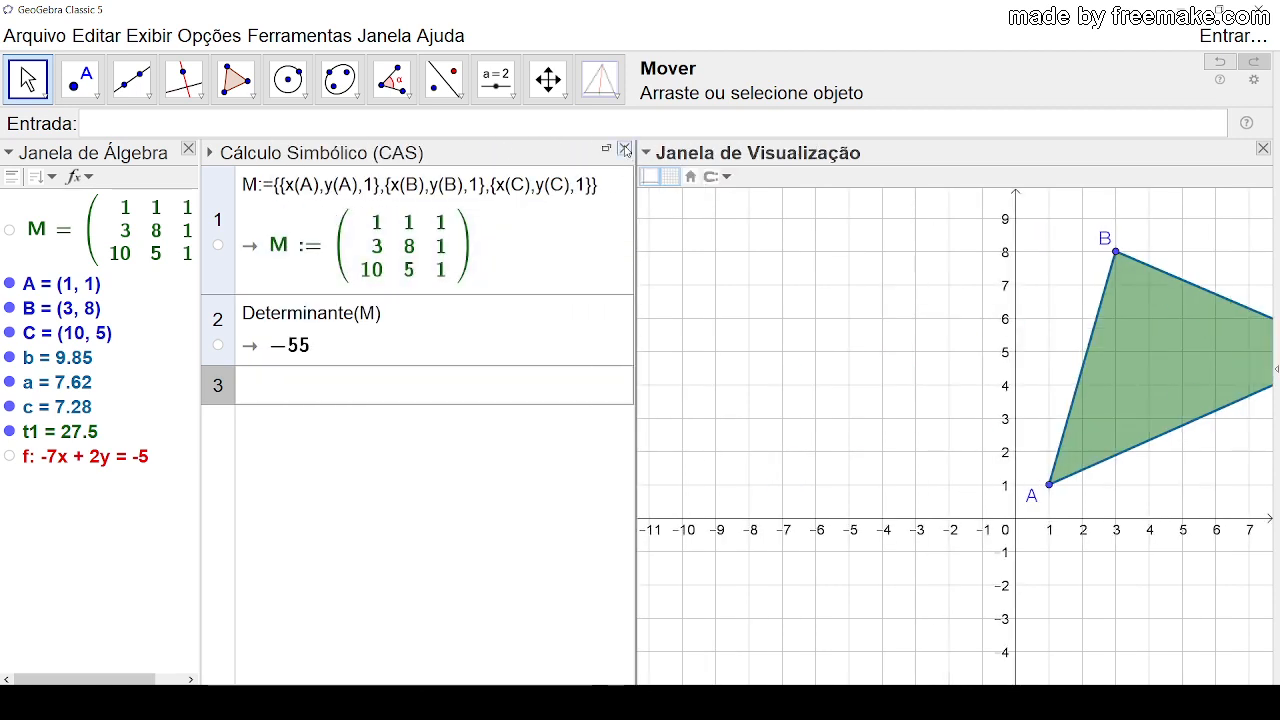
# Step: Close the CAS view and reposition the graphics view so the whole triangle shows with free space beside it
pyautogui.click(624, 148)
pyautogui.moveTo(586, 337); pyautogui.dragTo(491, 343)
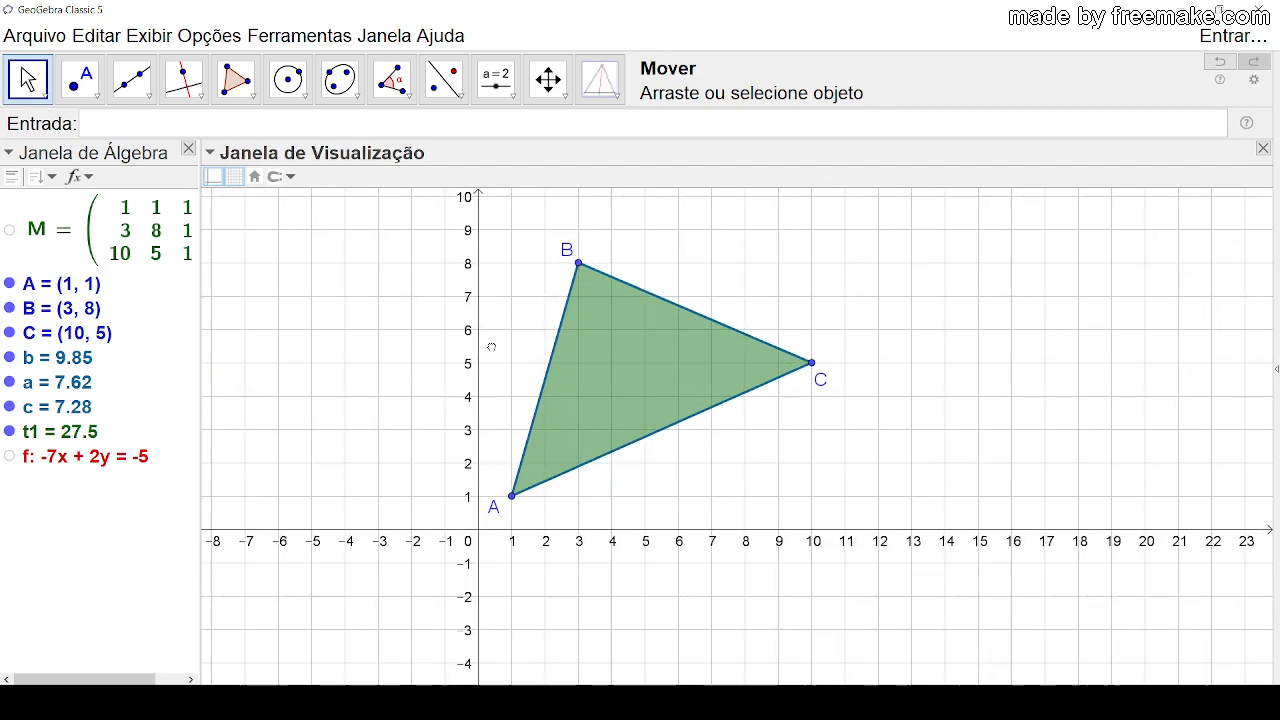
pyautogui.moveTo(852, 302); pyautogui.dragTo(693, 360)
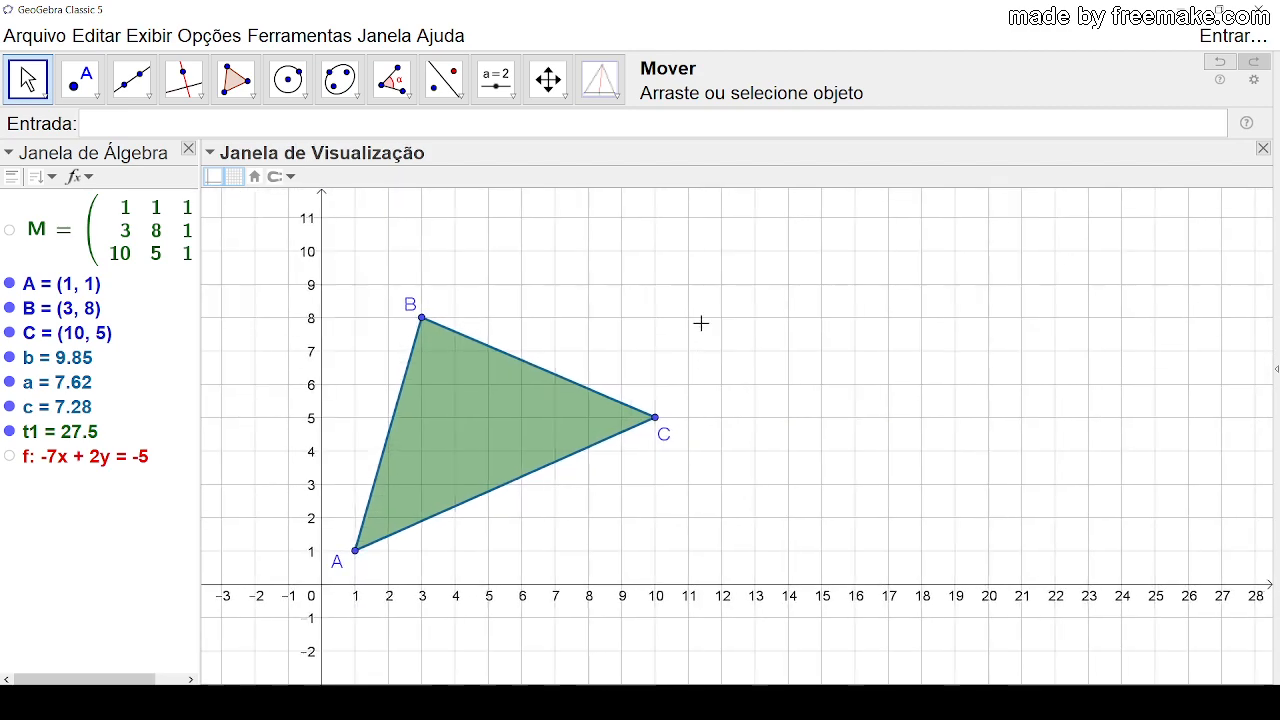
pyautogui.moveTo(793, 303)
pyautogui.mouseDown()
pyautogui.moveTo(777, 314)
pyautogui.moveTo(788, 319)
pyautogui.mouseUp()
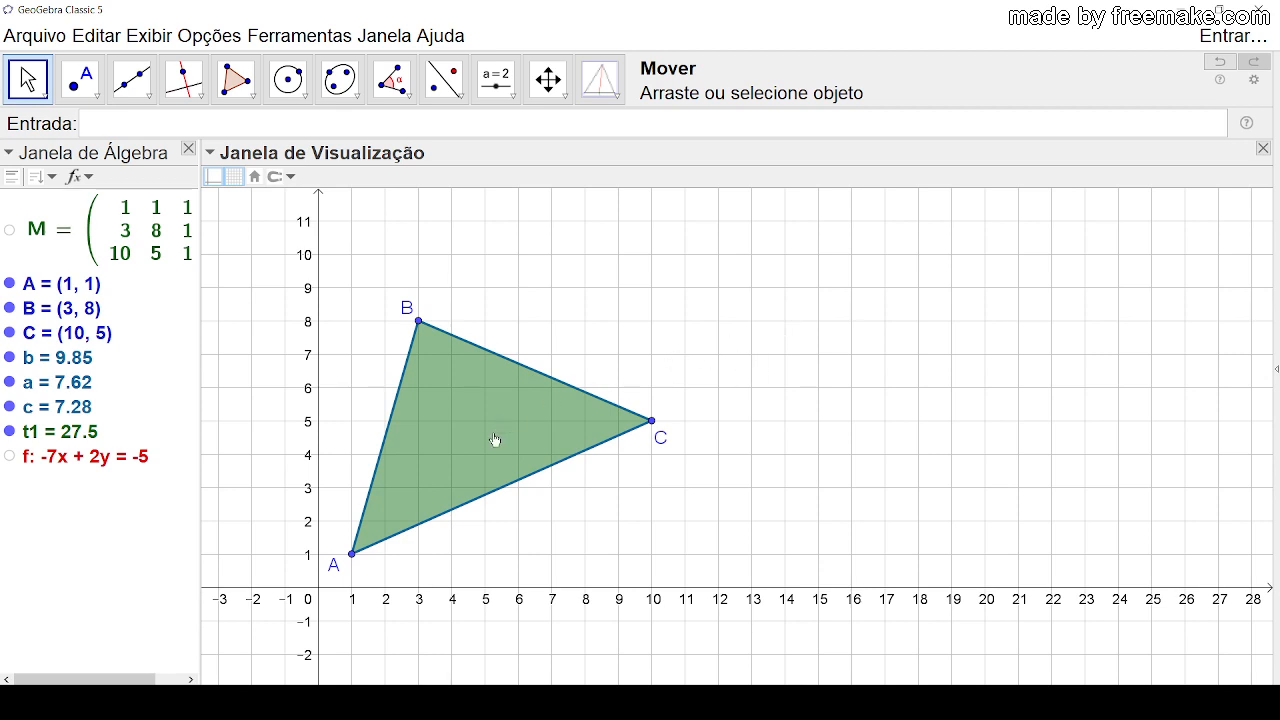
pyautogui.click(463, 434)
pyautogui.click(559, 280)
pyautogui.click(64, 432)
pyautogui.click(162, 535)
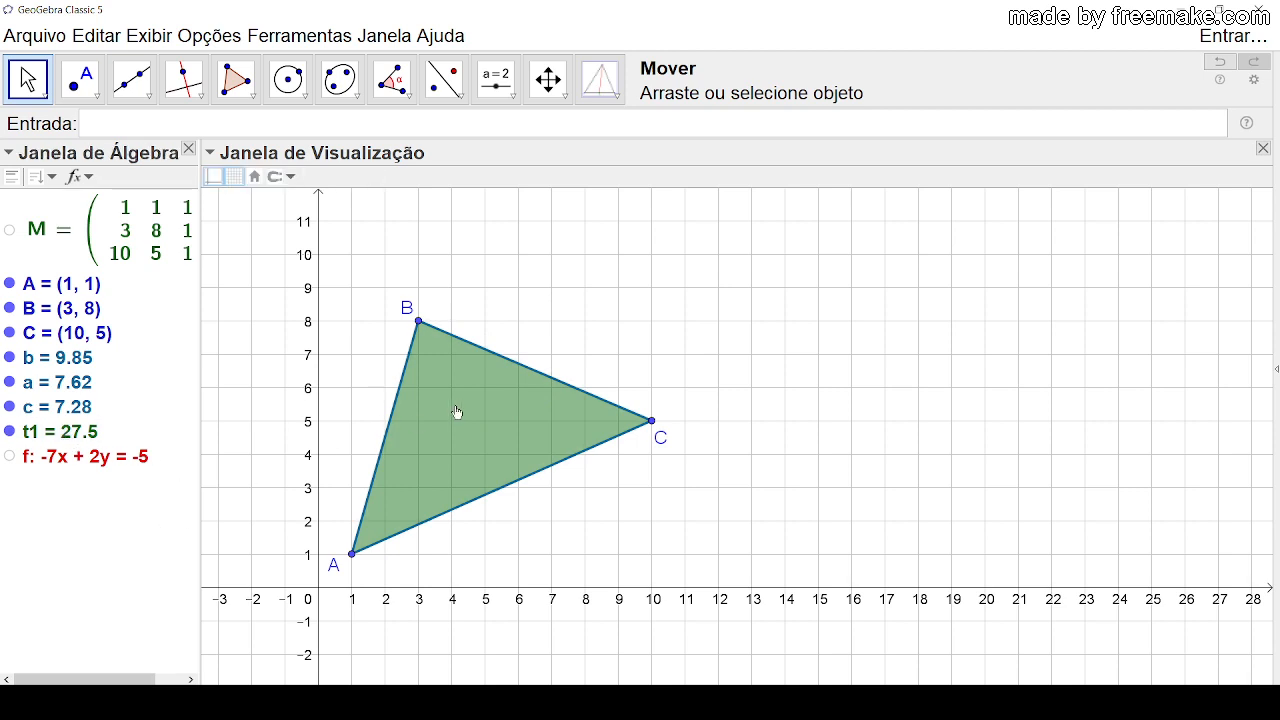
# Step: Start a LaTeX text in the free space beside side BC and enter "Área(ΔABC)=", inserting the Δ symbol
pyautogui.click(512, 98)
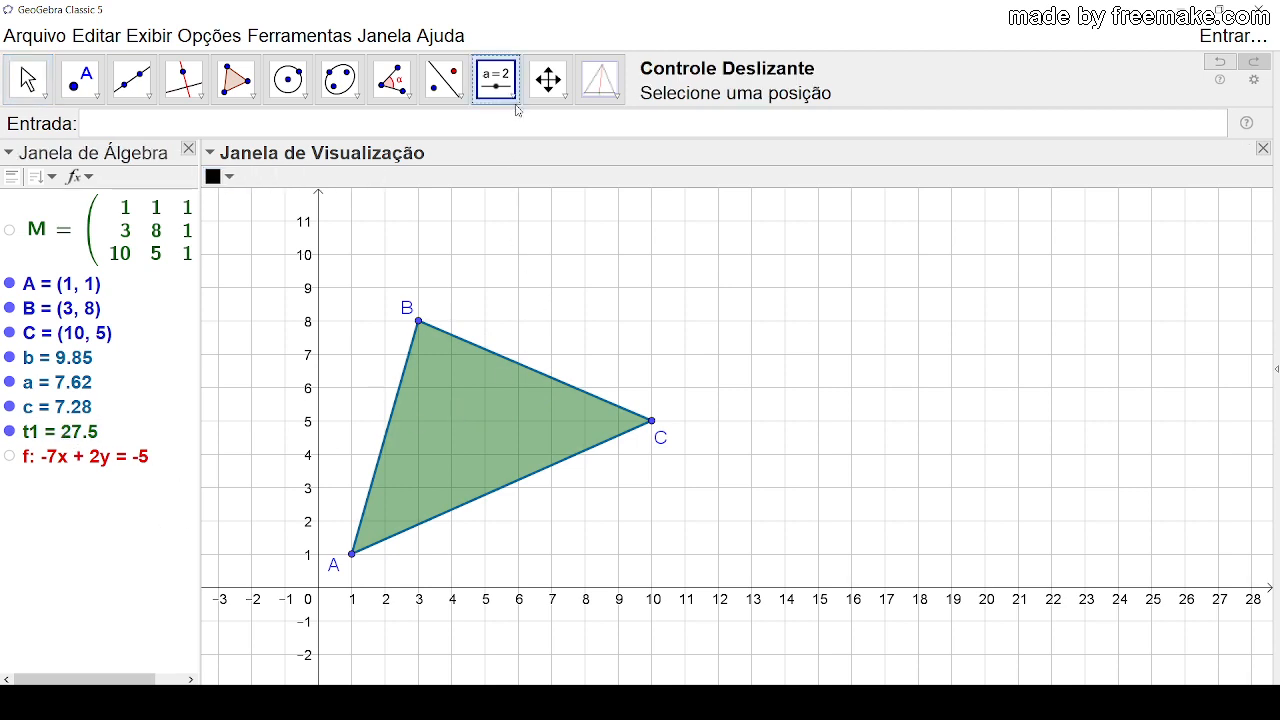
pyautogui.click(514, 100)
pyautogui.click(541, 169)
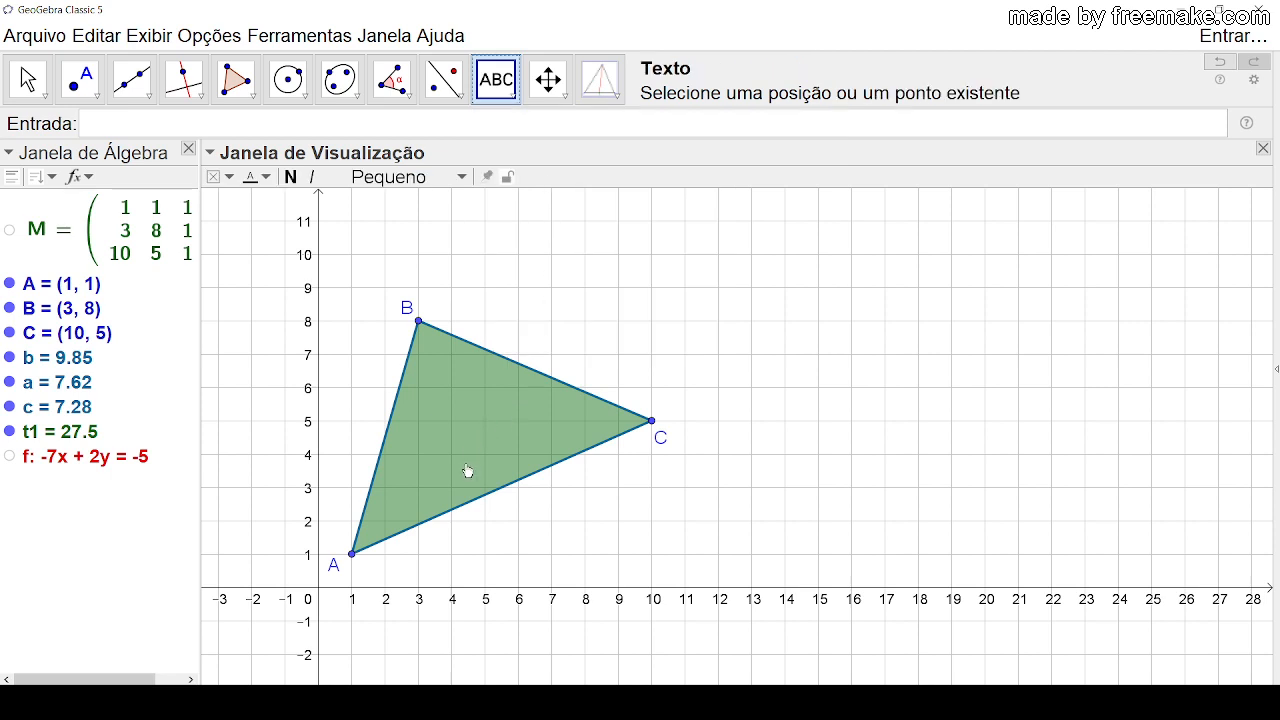
pyautogui.click(643, 288)
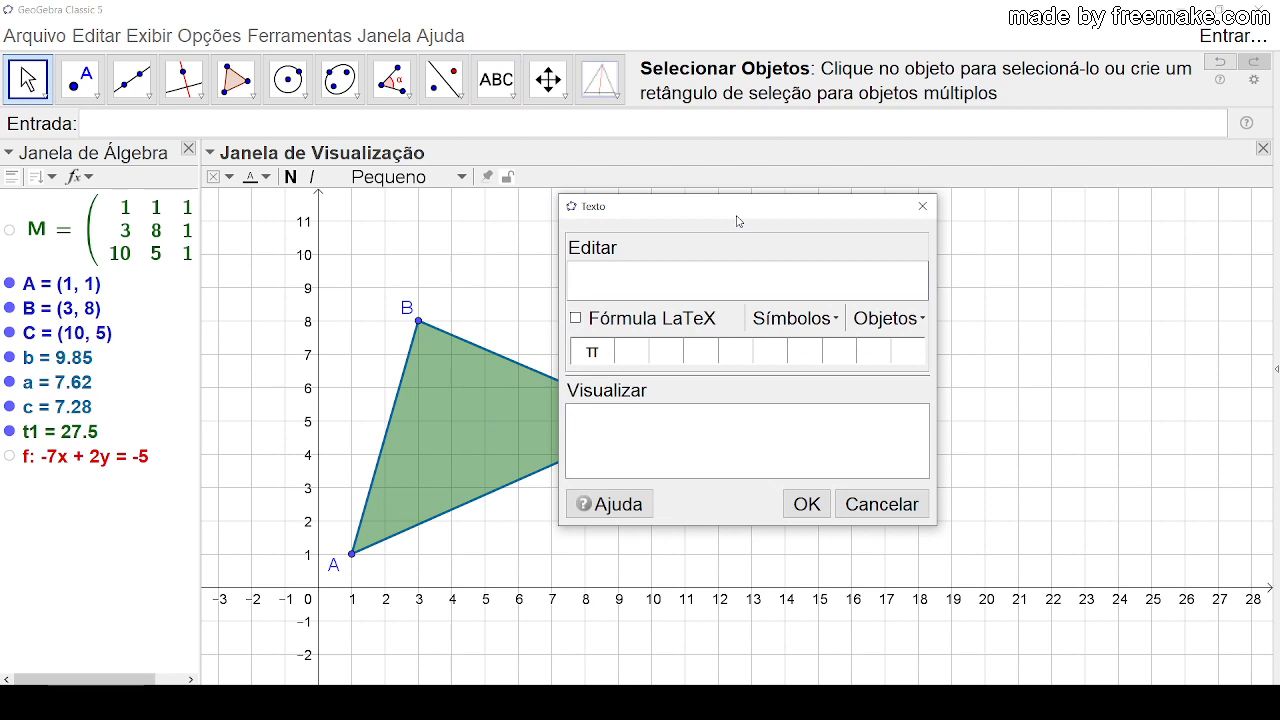
pyautogui.click(576, 319)
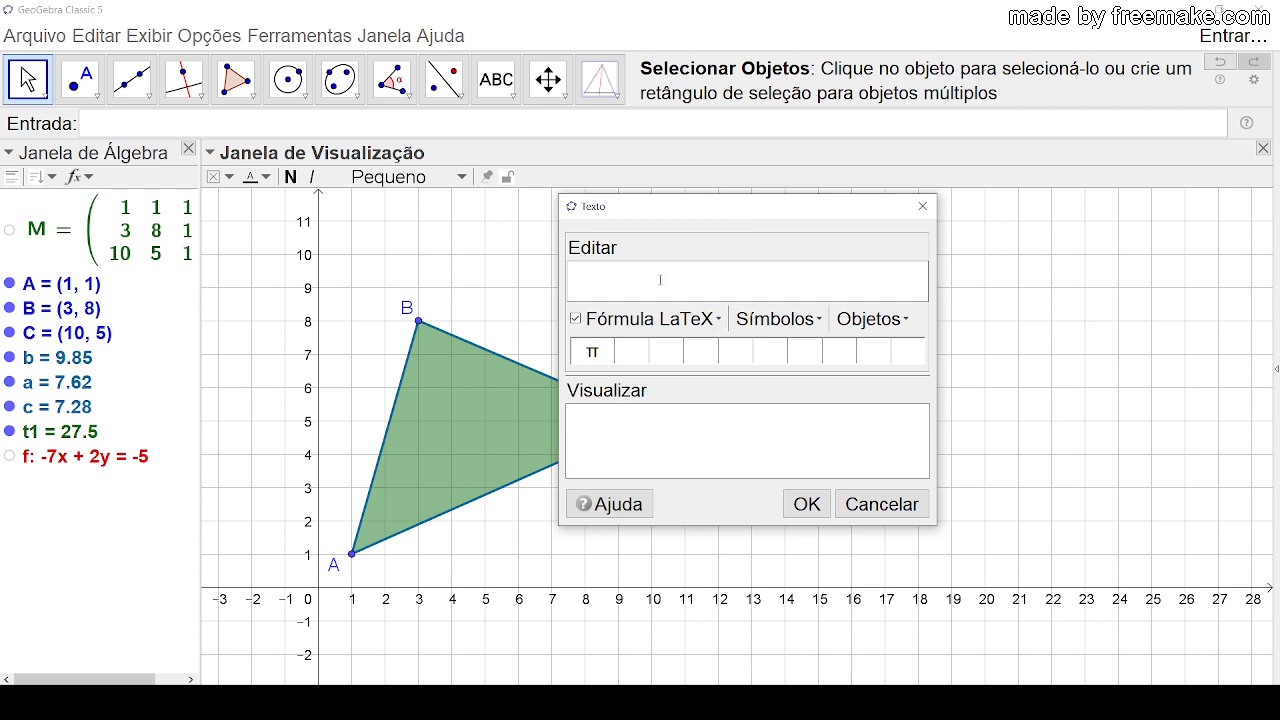
pyautogui.write('Área(')
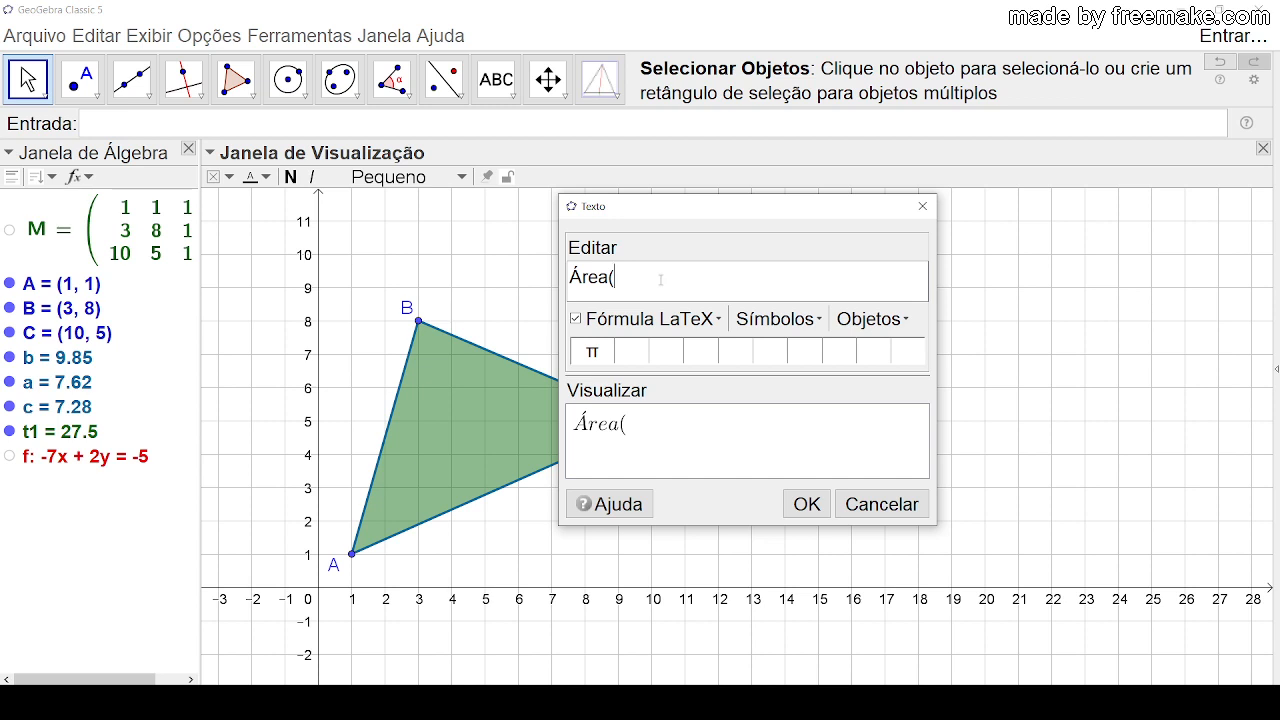
pyautogui.click(818, 320)
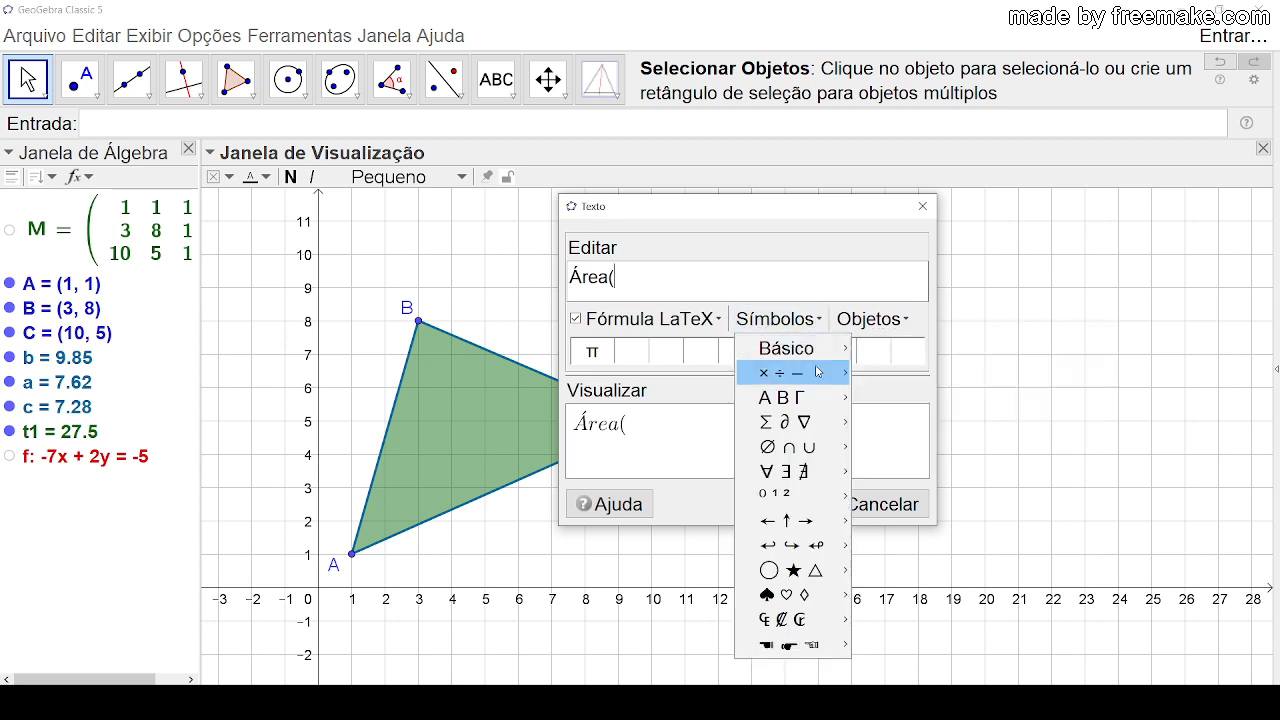
pyautogui.moveTo(817, 398)
pyautogui.click(884, 398)
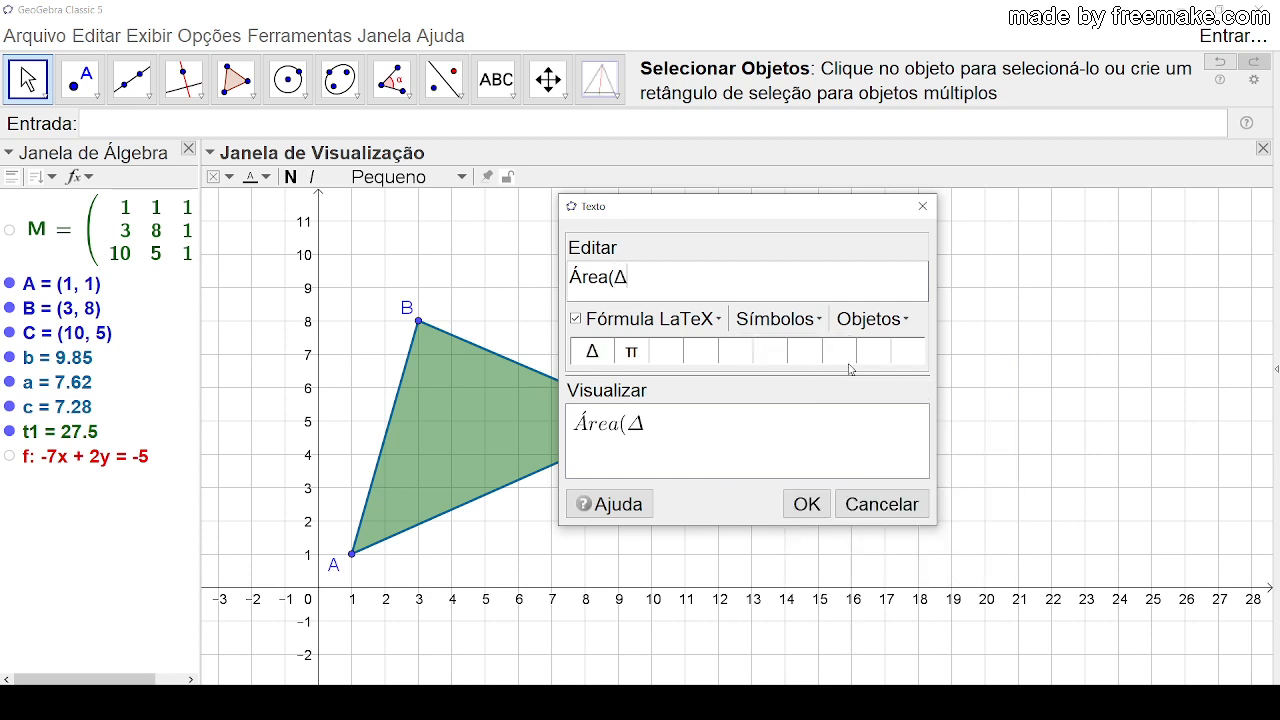
pyautogui.write('ABC)=')
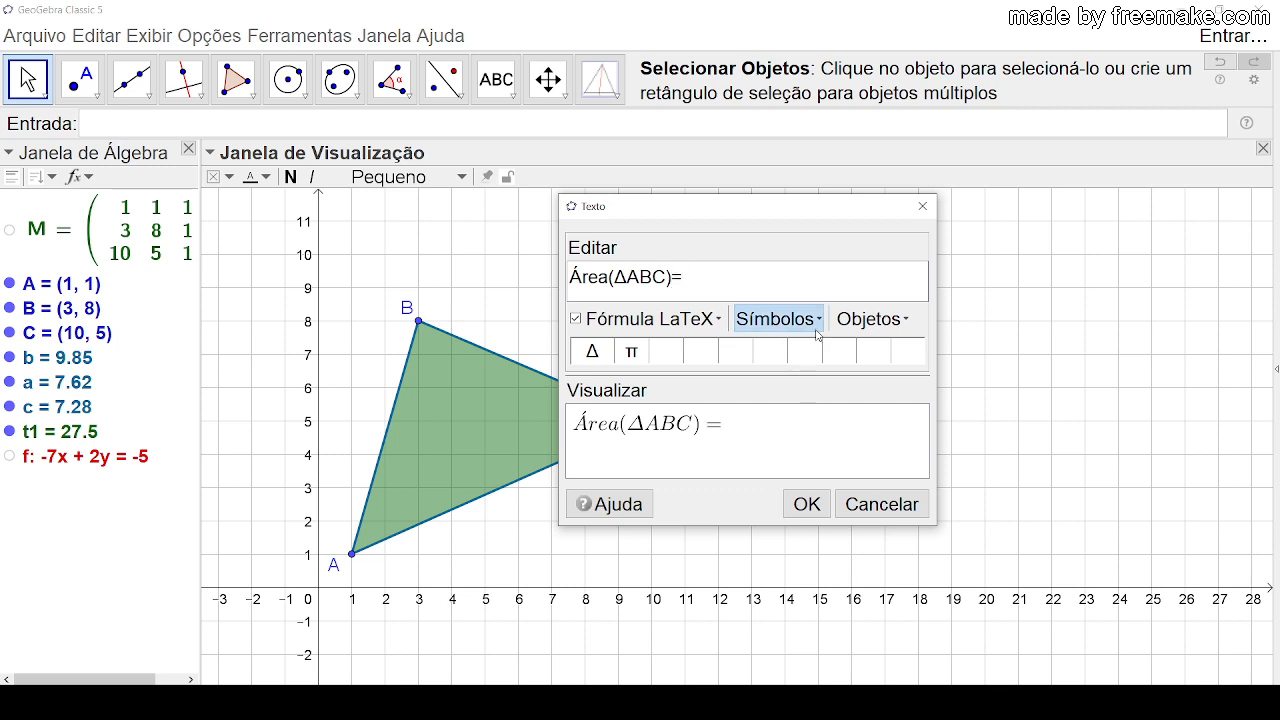
# Step: Append the triangle object t1 to the text as a dynamic value and place the text in the graphics view
pyautogui.click(907, 322)
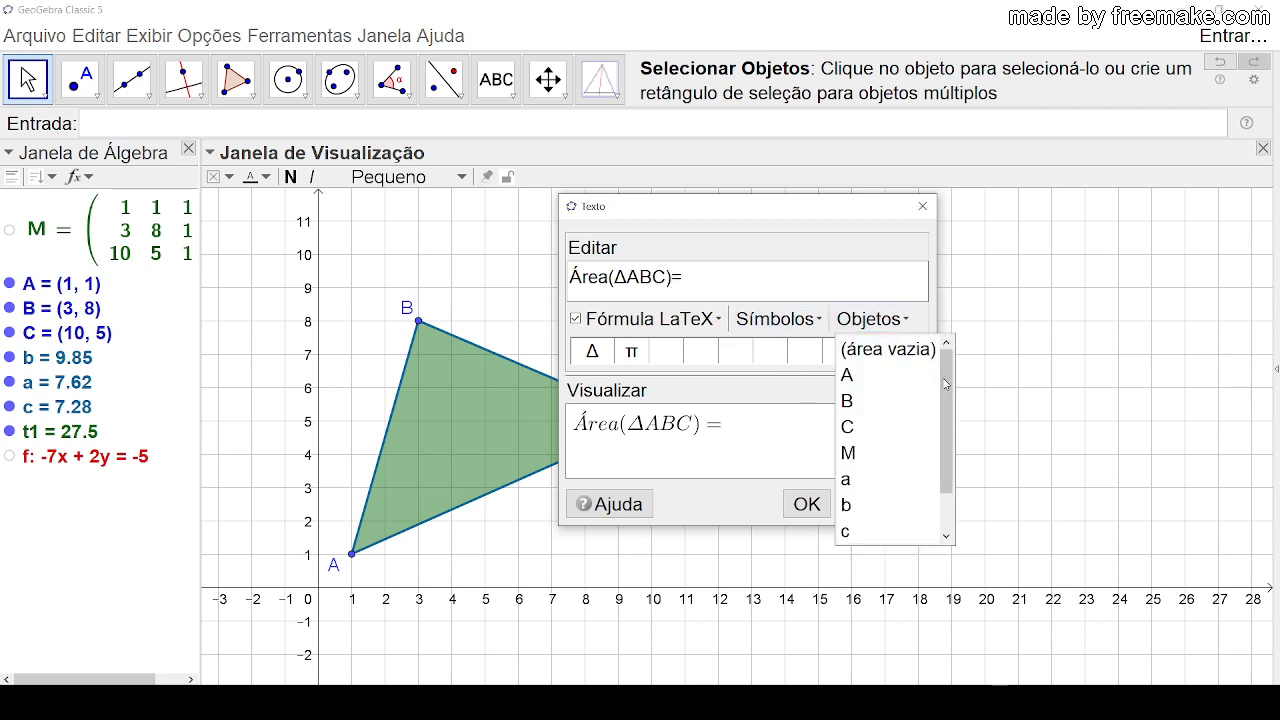
pyautogui.moveTo(947, 384); pyautogui.dragTo(948, 444)
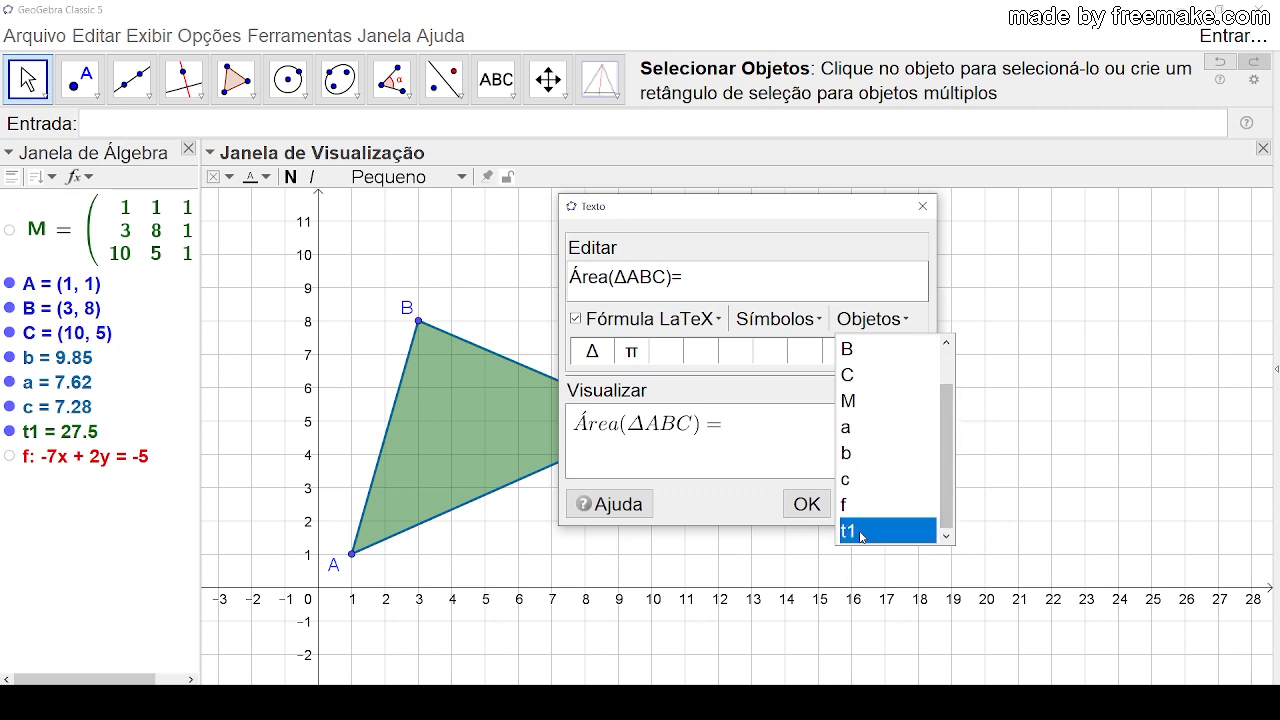
pyautogui.click(848, 531)
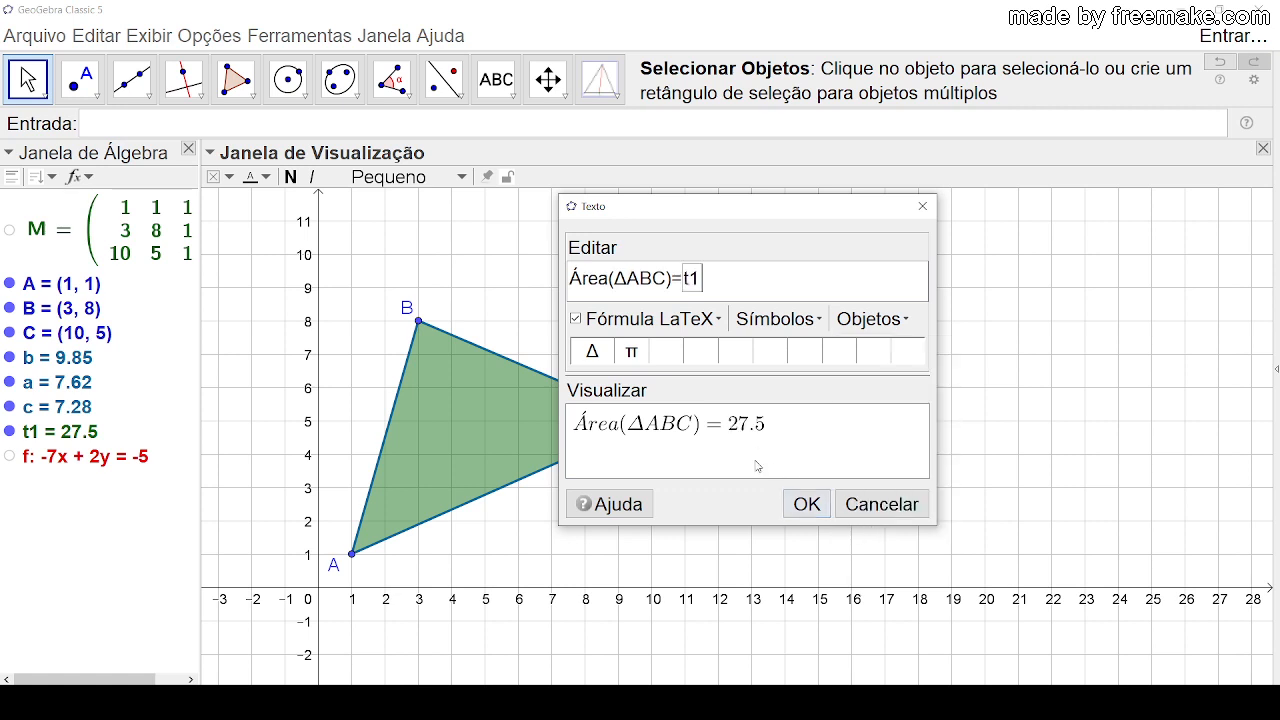
pyautogui.click(807, 504)
pyautogui.click(22, 86)
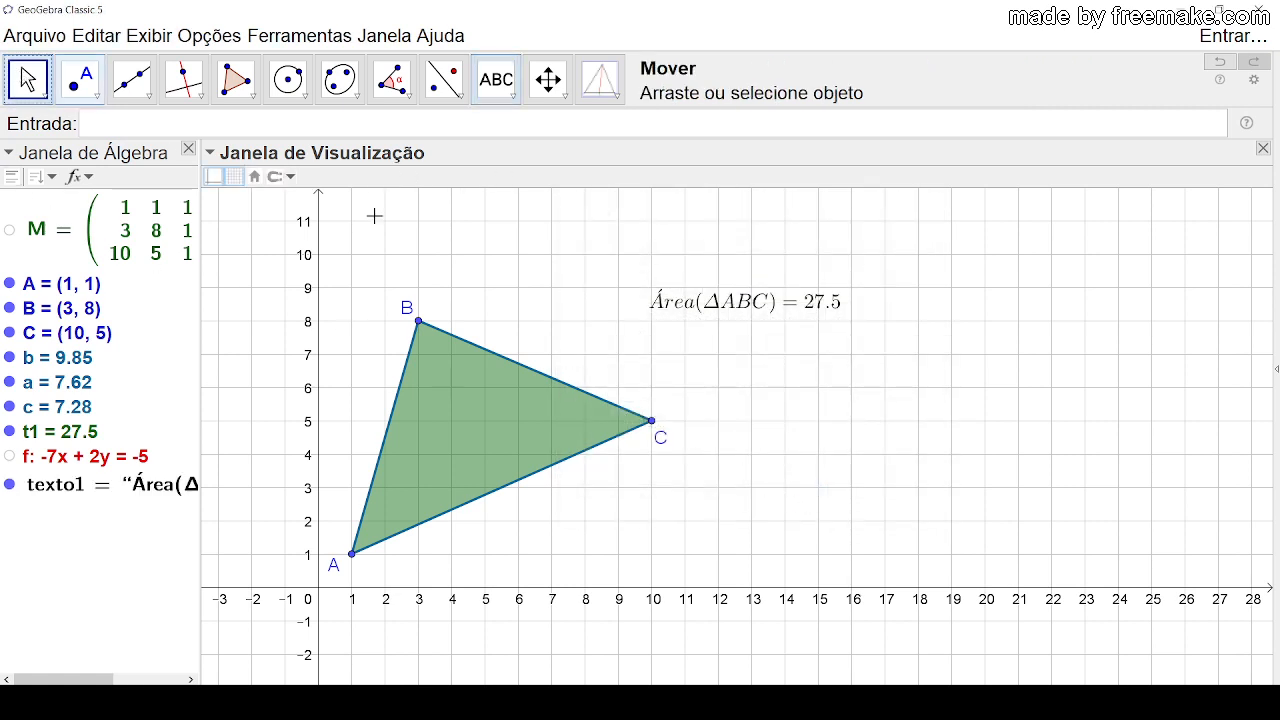
# Step: Make the area text bold and give it a yellow background
pyautogui.click(720, 310)
pyautogui.click(291, 177)
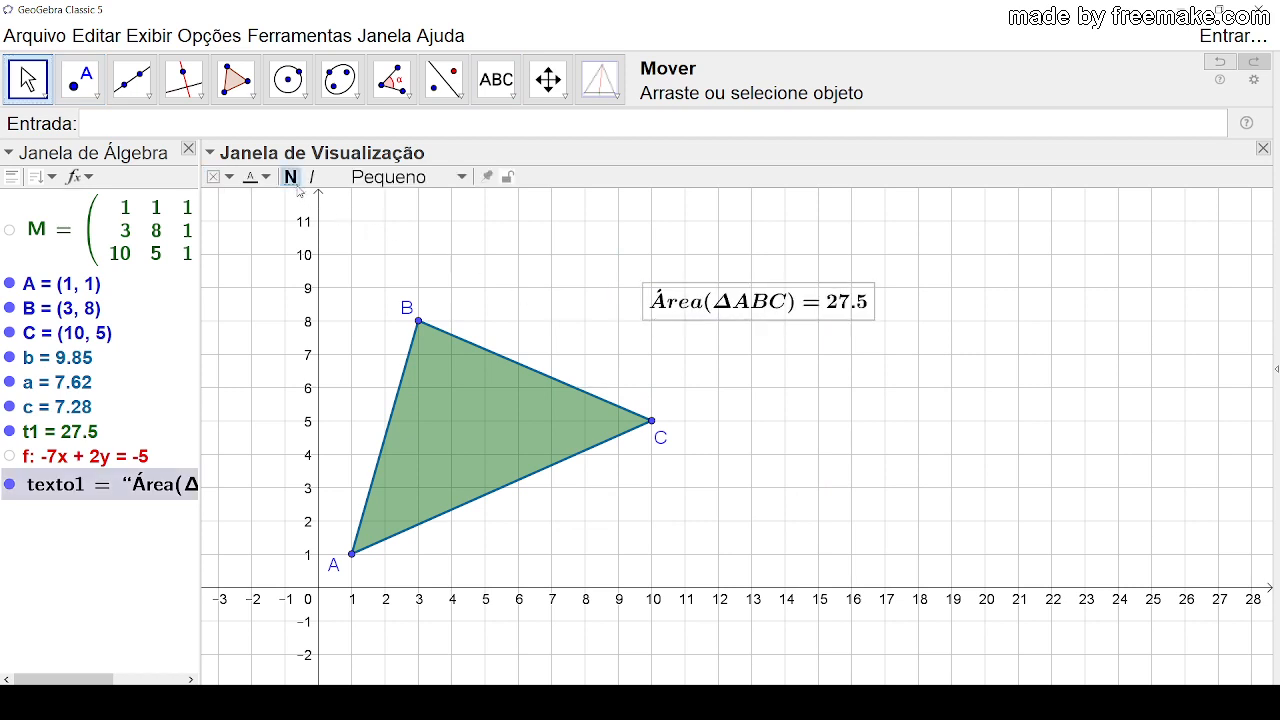
pyautogui.click(222, 177)
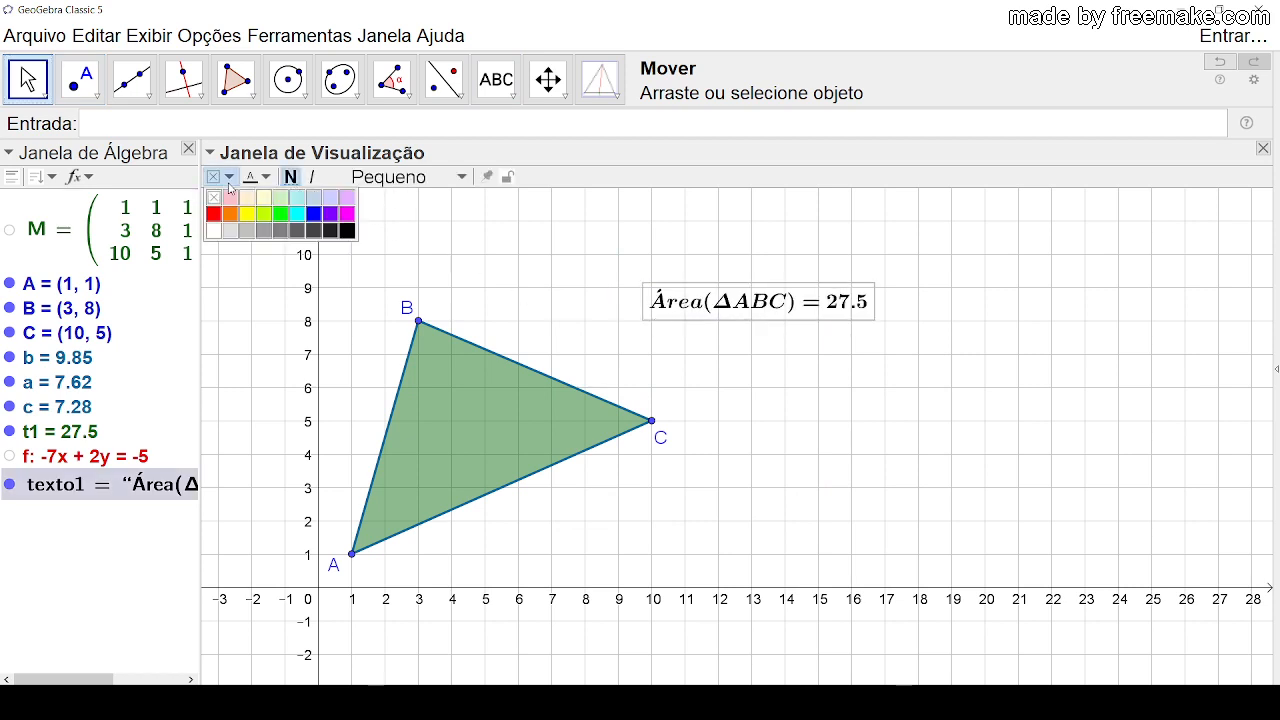
pyautogui.click(247, 213)
pyautogui.click(850, 395)
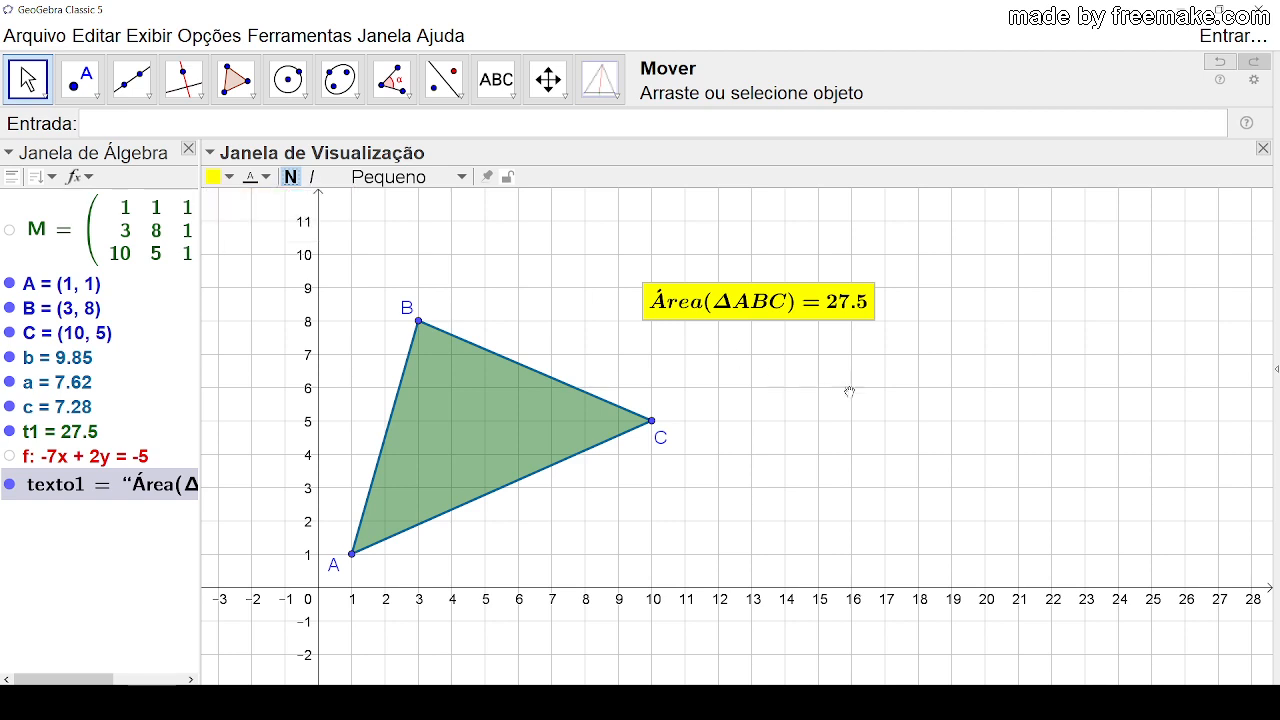
# Step: Form a right triangle with A at (0, 0), B at (0, 6) and C at (8, 0), and shift the area text slightly
pyautogui.moveTo(422, 332); pyautogui.dragTo(358, 397)
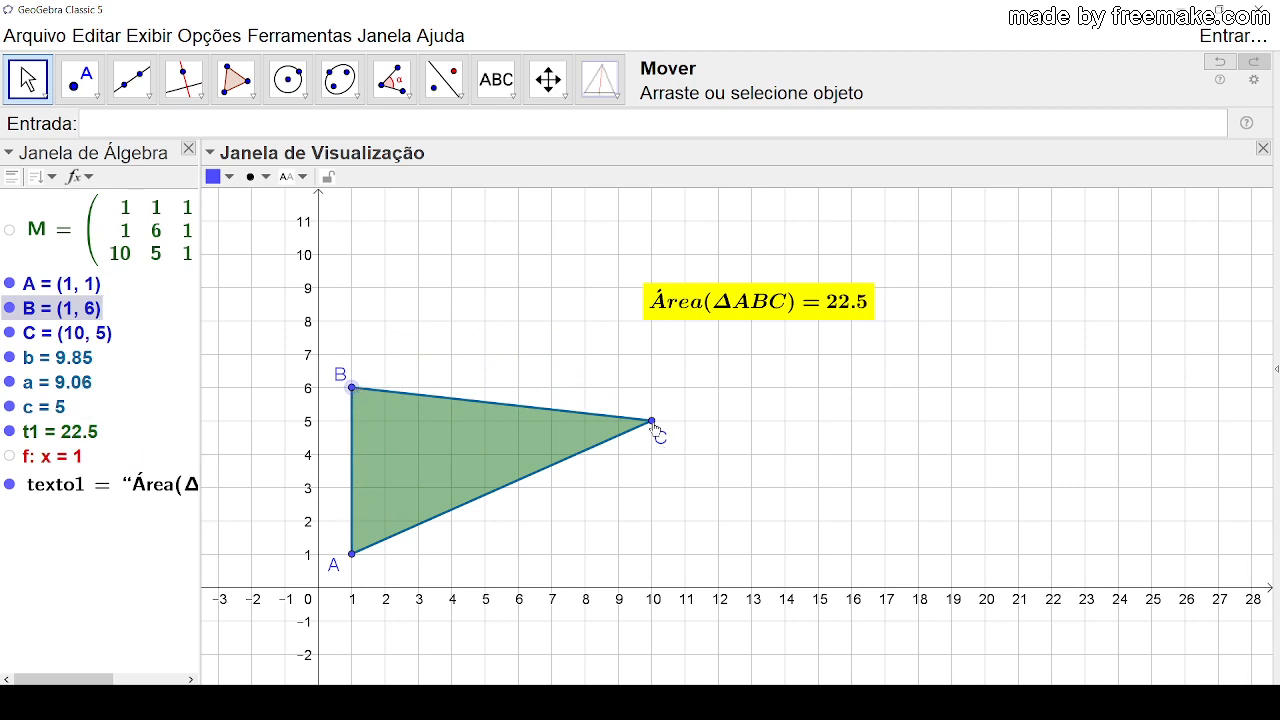
pyautogui.moveTo(652, 421); pyautogui.dragTo(618, 554)
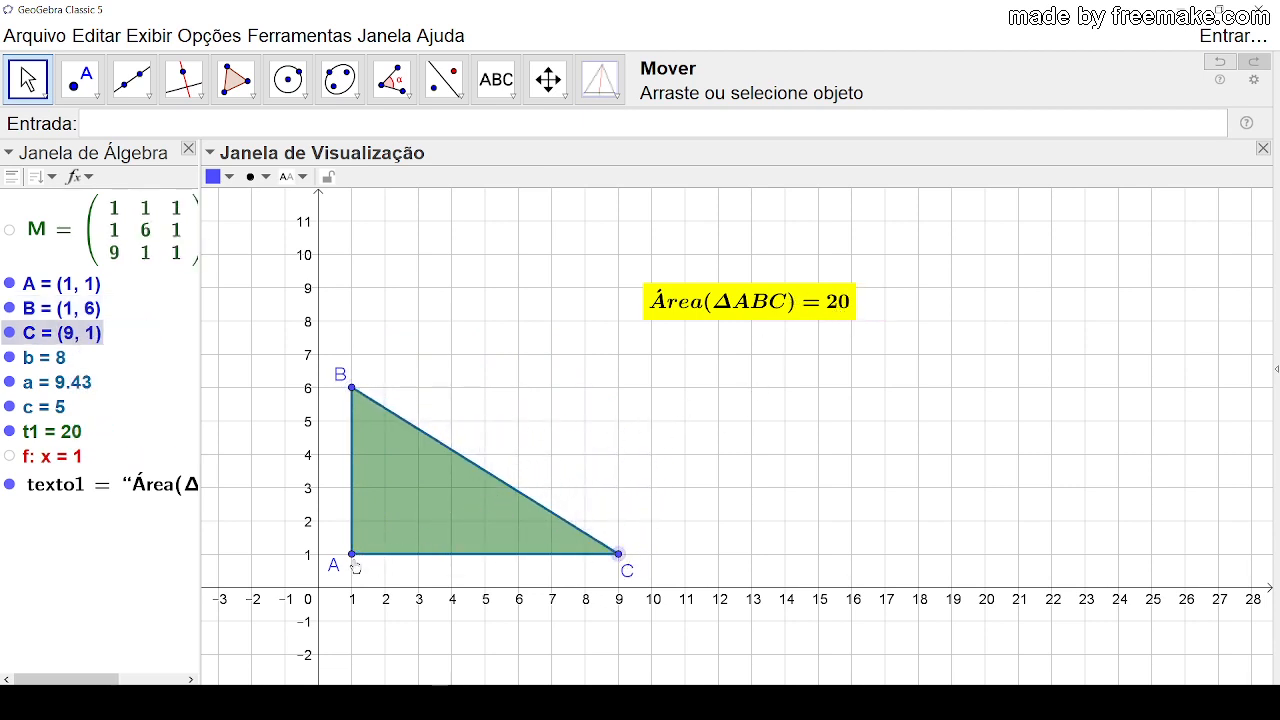
pyautogui.moveTo(352, 554); pyautogui.dragTo(318, 588)
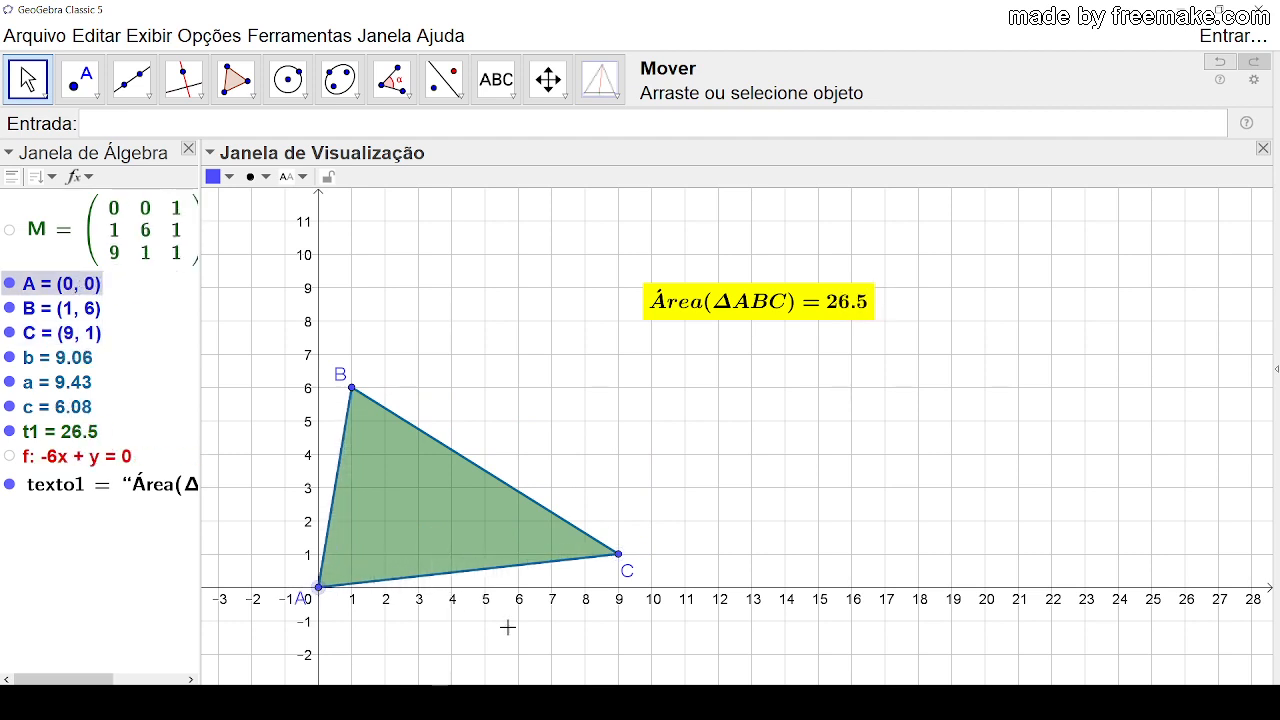
pyautogui.moveTo(620, 554); pyautogui.dragTo(590, 598)
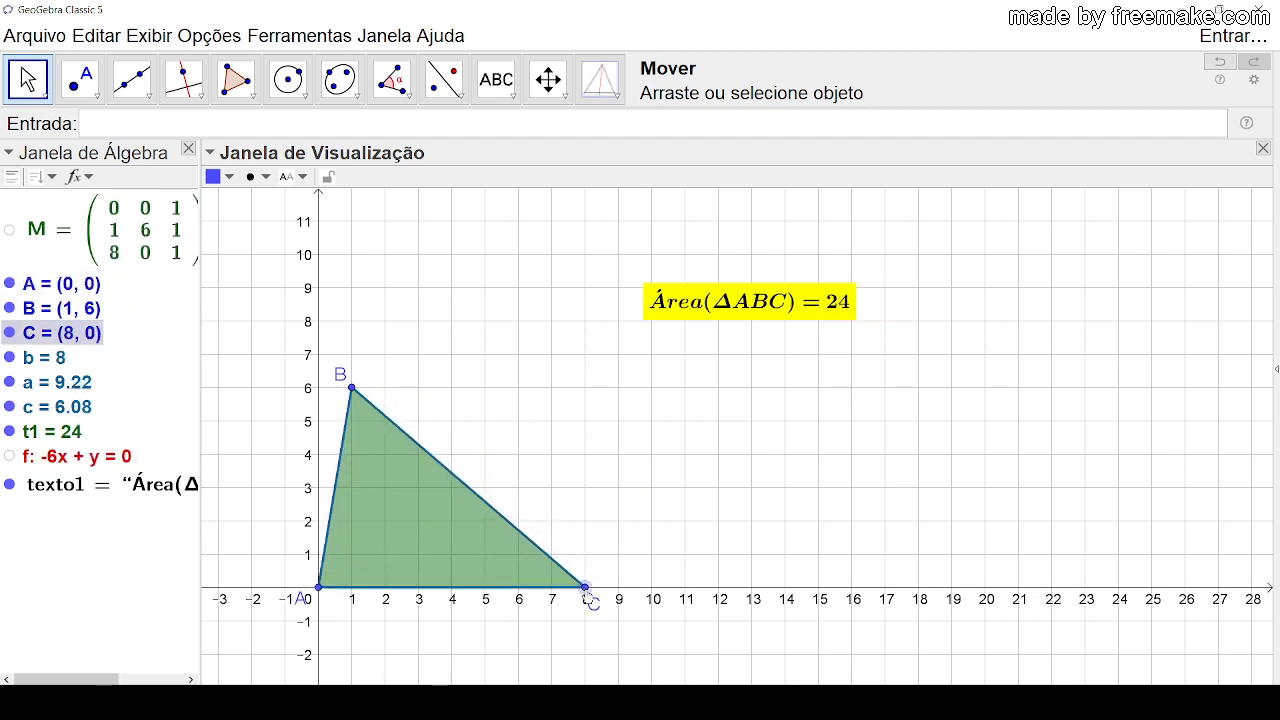
pyautogui.moveTo(352, 394); pyautogui.dragTo(320, 395)
pyautogui.click(446, 385)
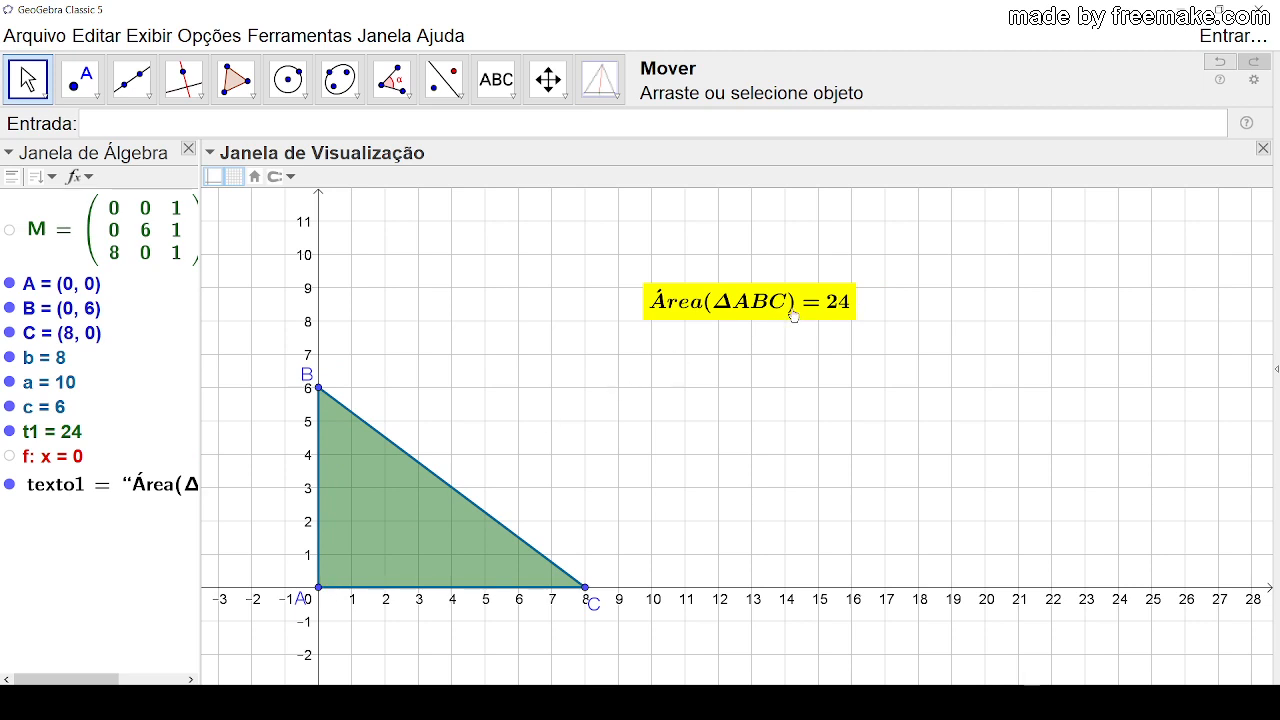
pyautogui.moveTo(763, 317); pyautogui.dragTo(800, 297)
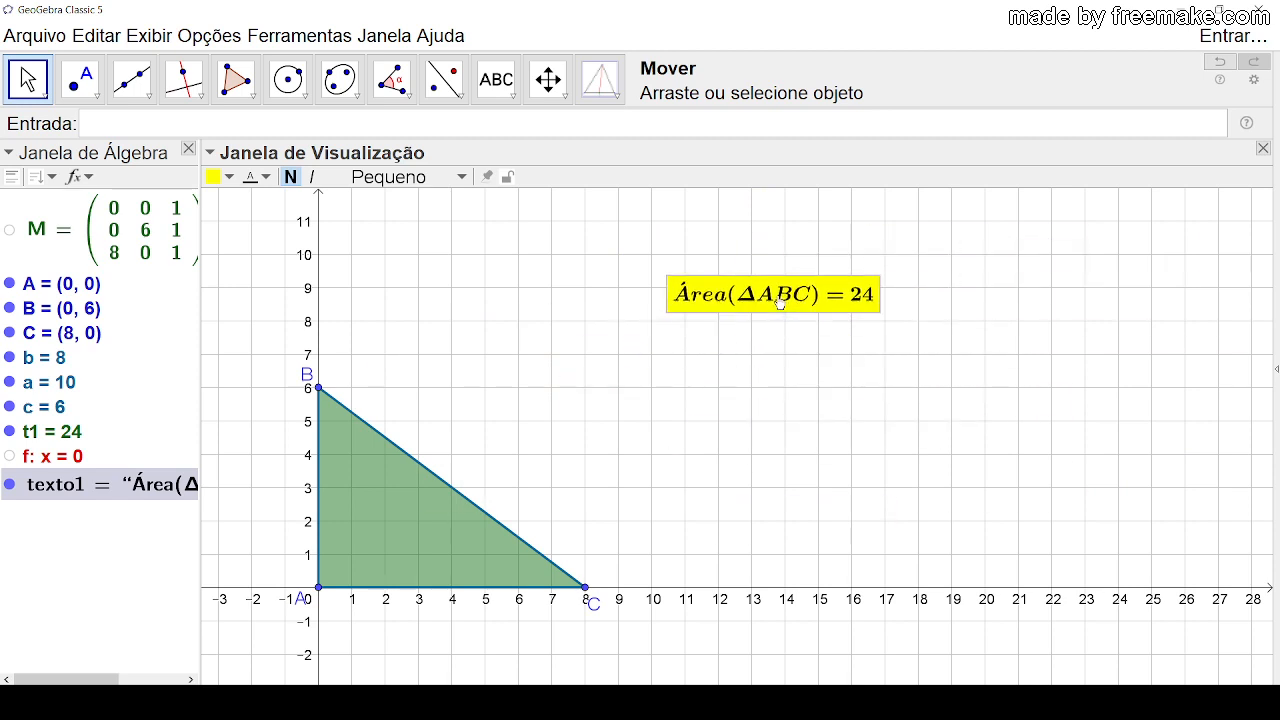
pyautogui.click(797, 366)
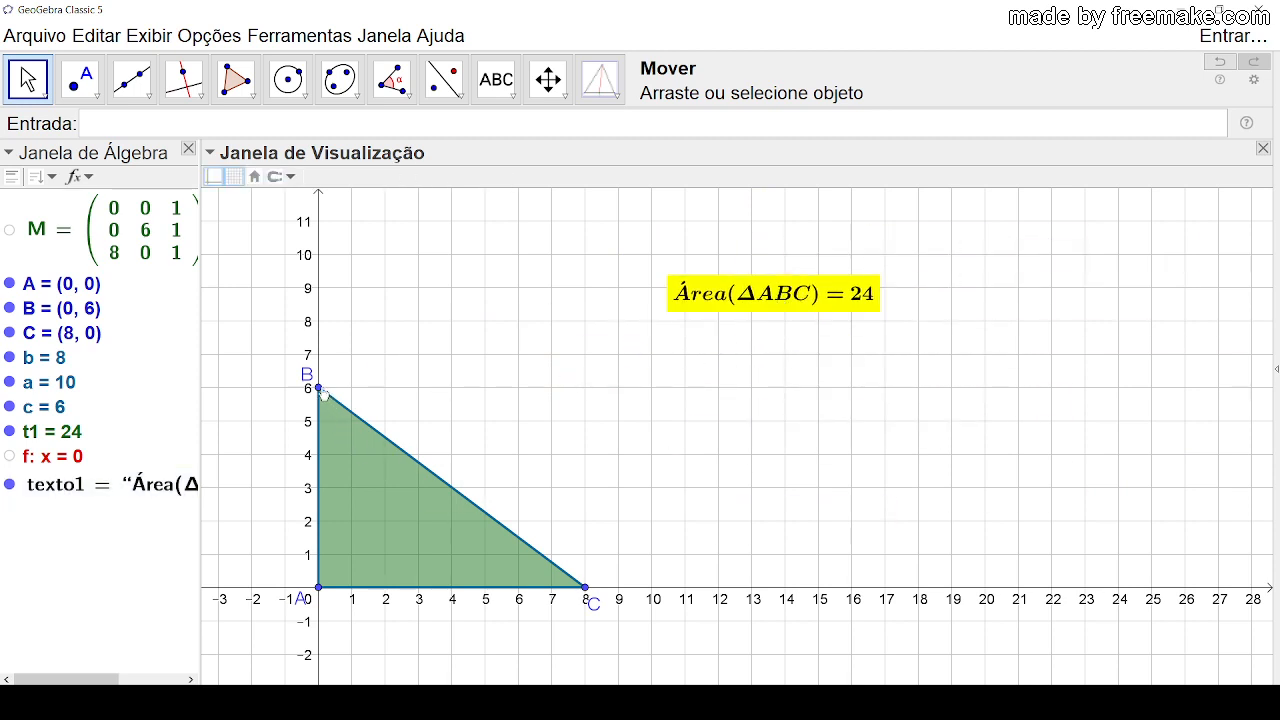
# Step: Move B to about (4.77, 9.48), C to about (11.59, 4.36) and A to about (0.75, 2.38)
pyautogui.moveTo(320, 390); pyautogui.dragTo(478, 272)
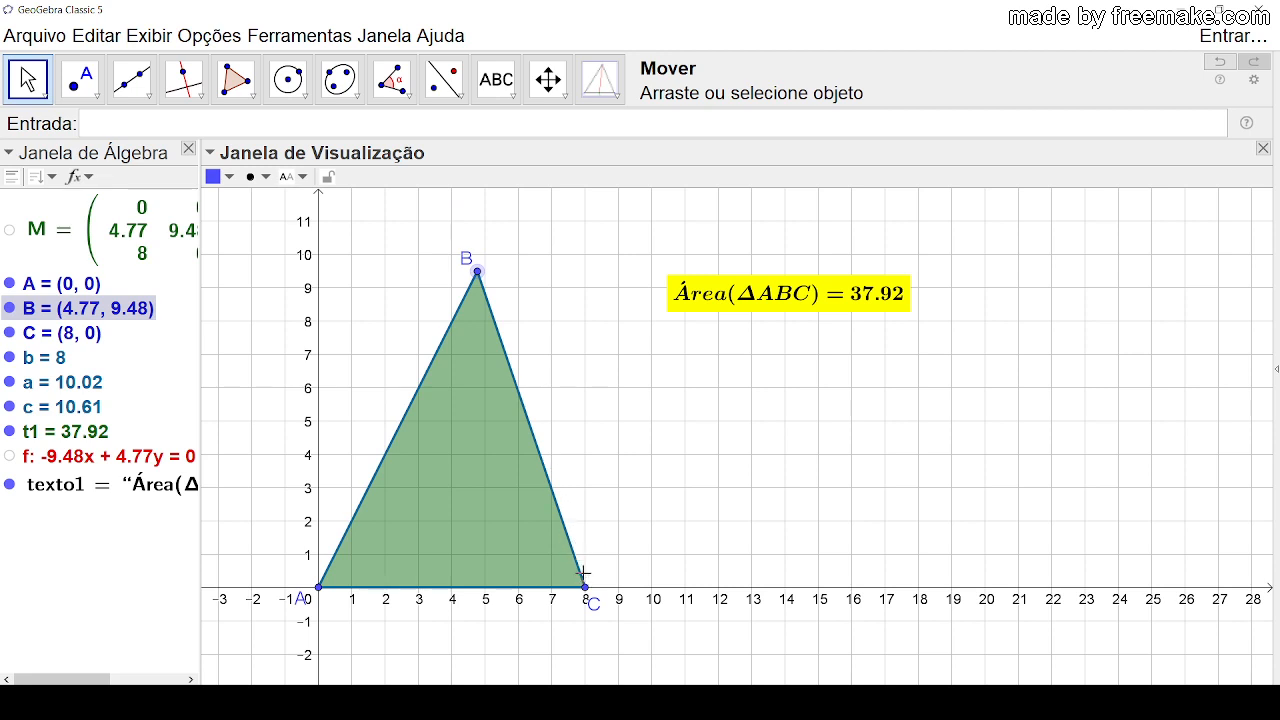
pyautogui.moveTo(590, 592); pyautogui.dragTo(687, 460)
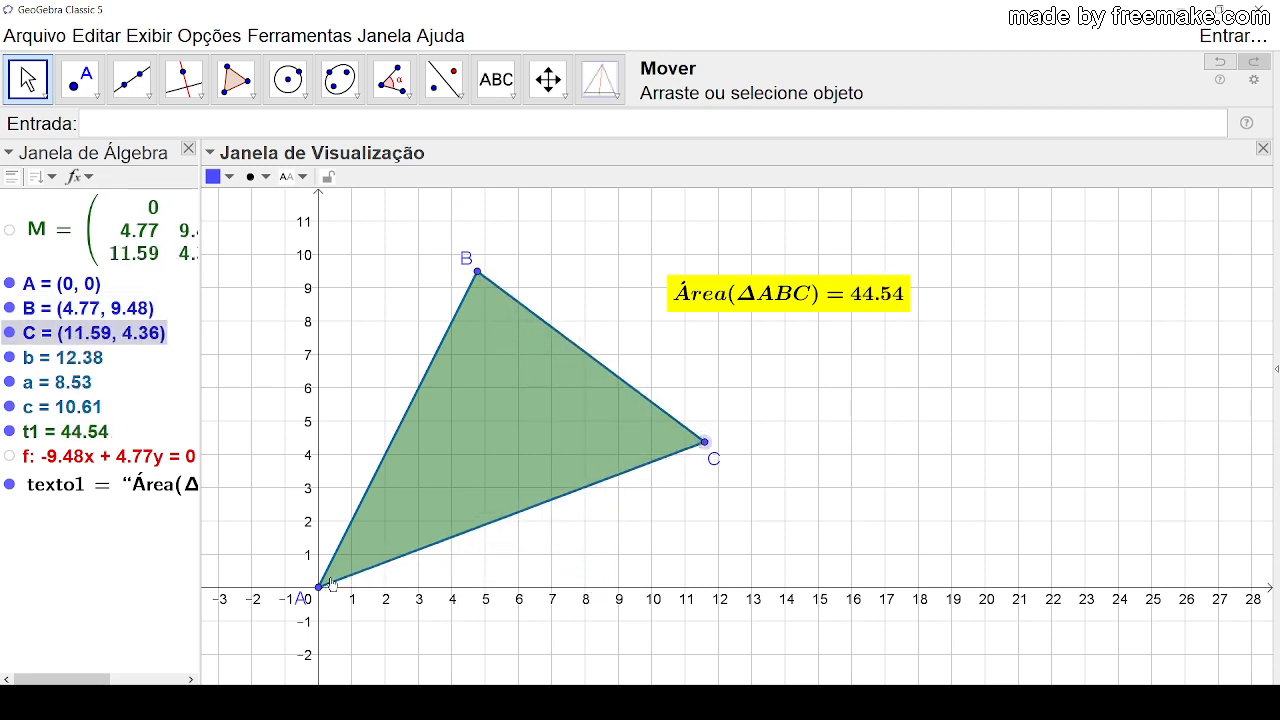
pyautogui.moveTo(331, 585); pyautogui.dragTo(343, 507)
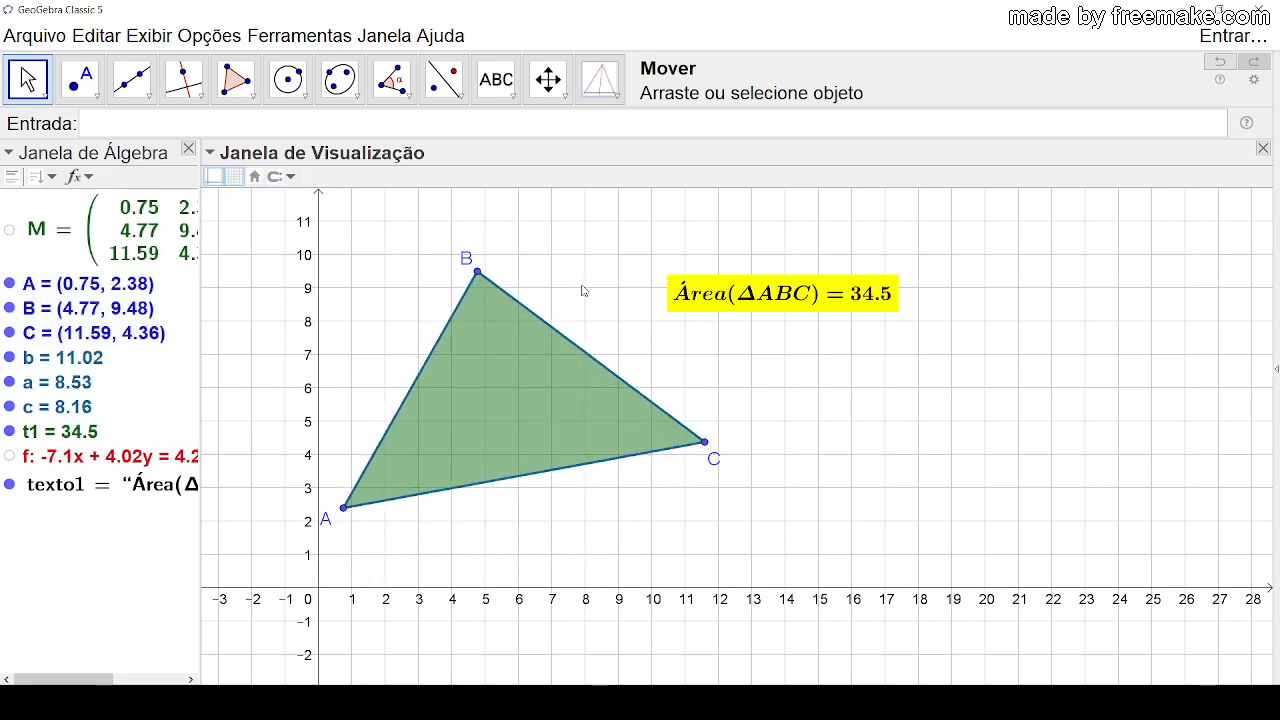
# Step: Construct the triangle's centre with the Midpoint or Center tool and move its label to the other side of the point
pyautogui.click(78, 88)
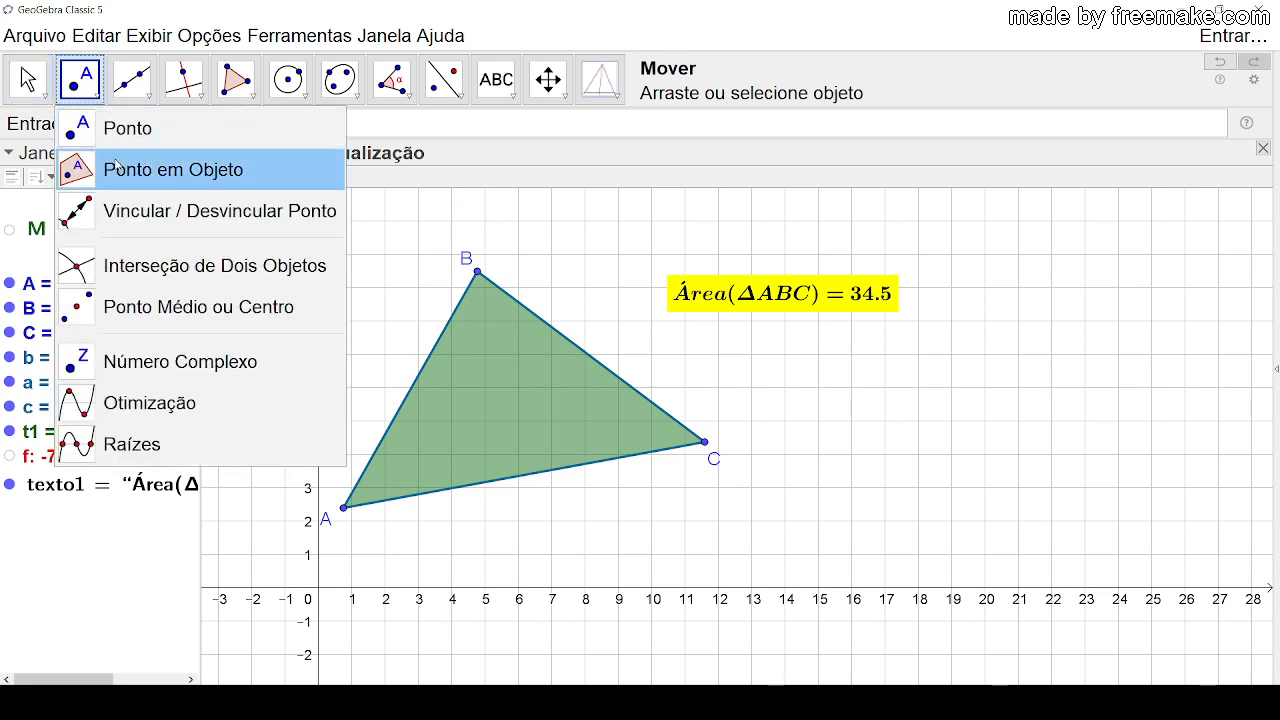
pyautogui.click(170, 307)
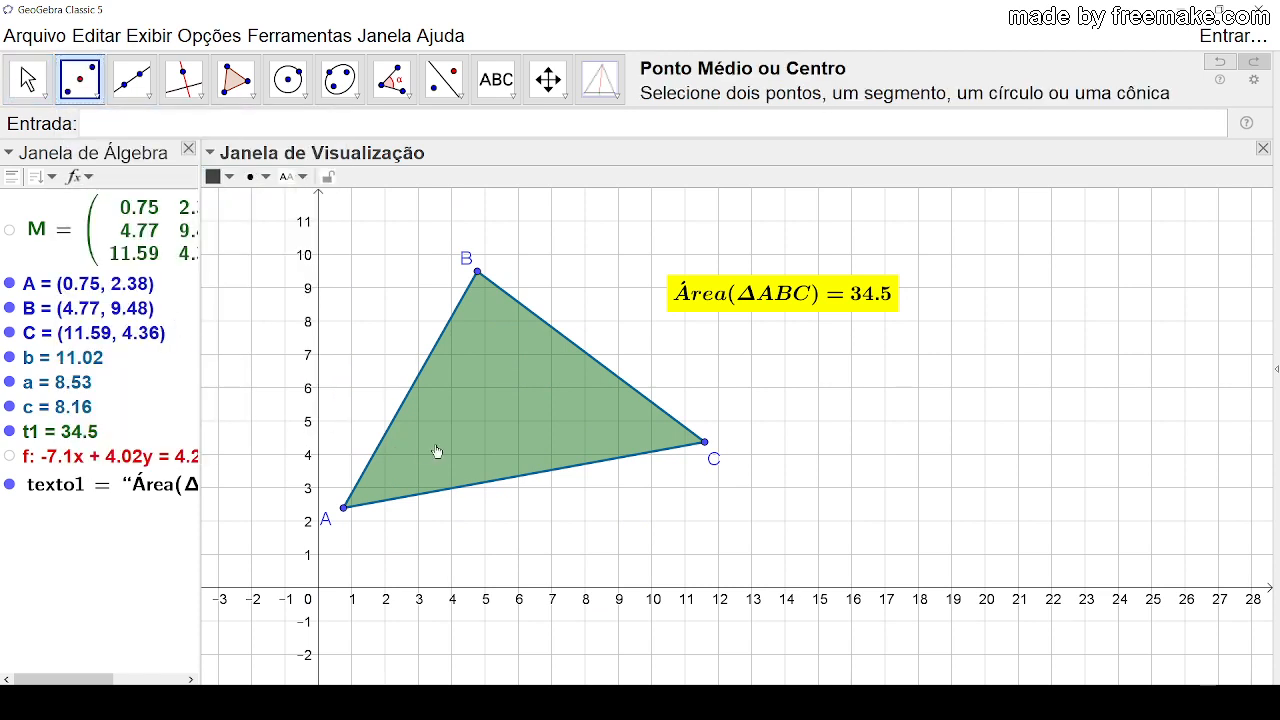
pyautogui.click(496, 387)
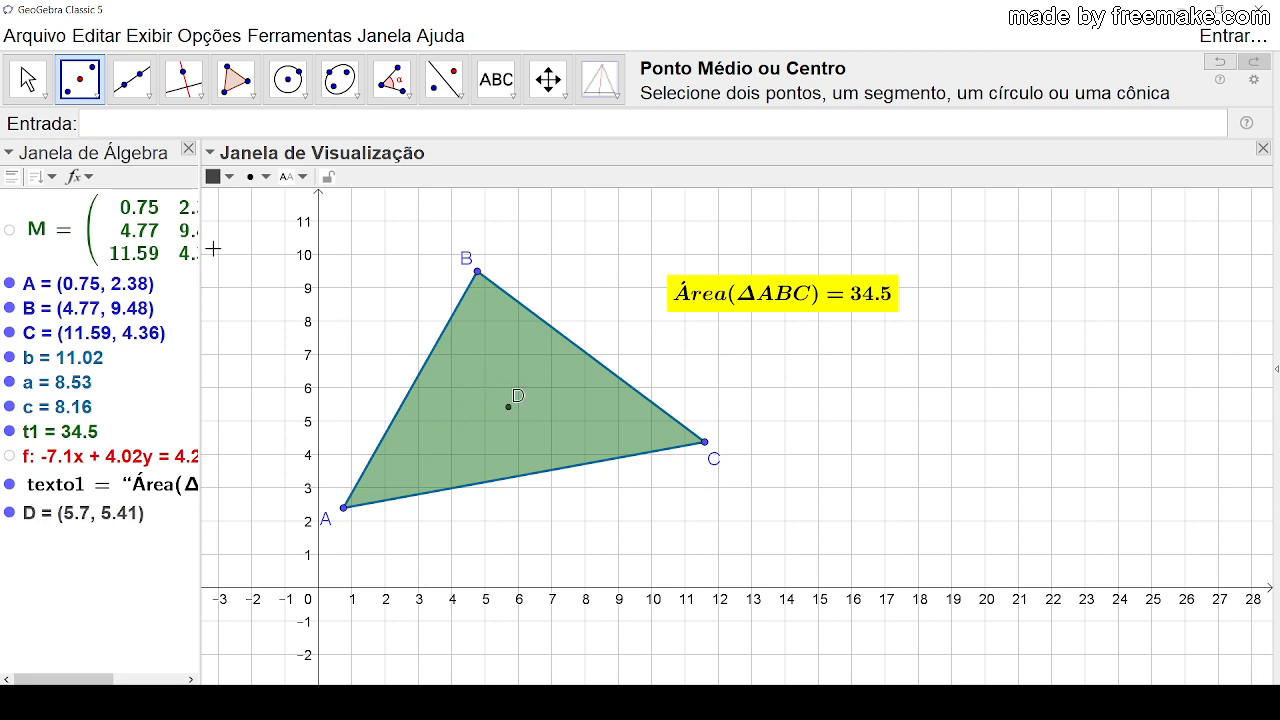
pyautogui.press('Escape')
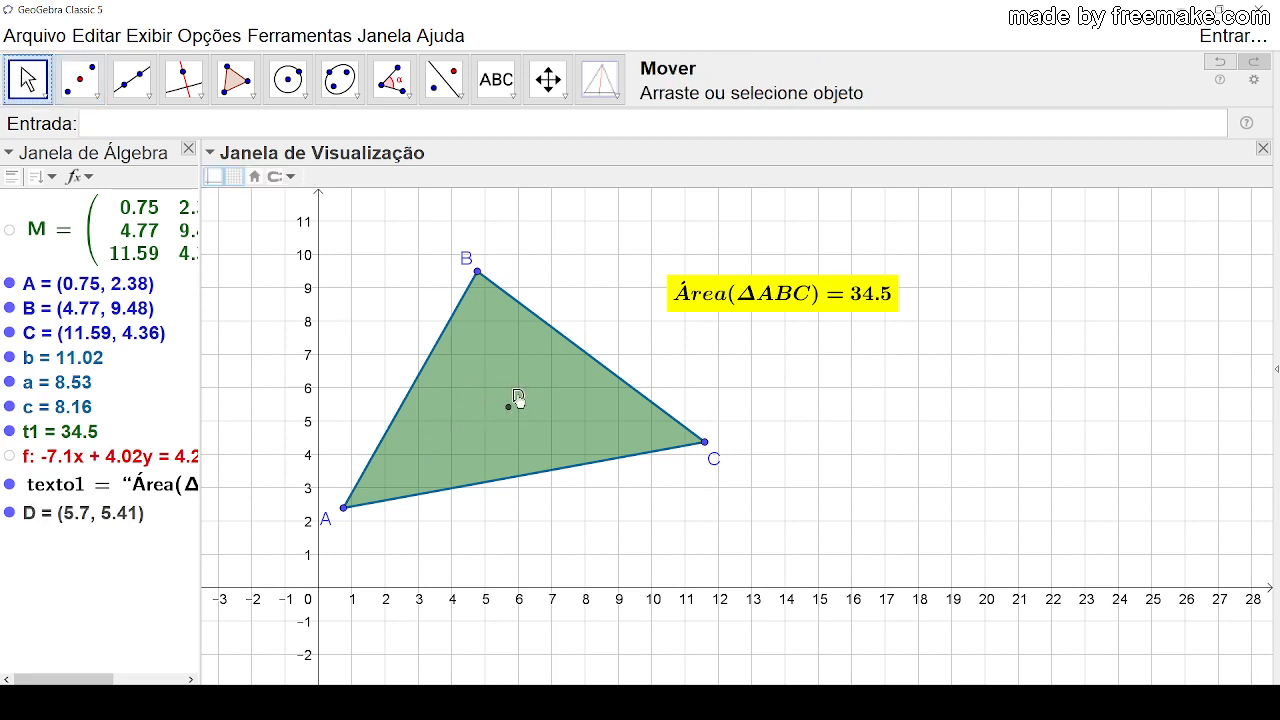
pyautogui.moveTo(517, 401); pyautogui.dragTo(497, 409)
# Step: Anchor the area text's origin to centre point D and hide that point
pyautogui.click(748, 302)
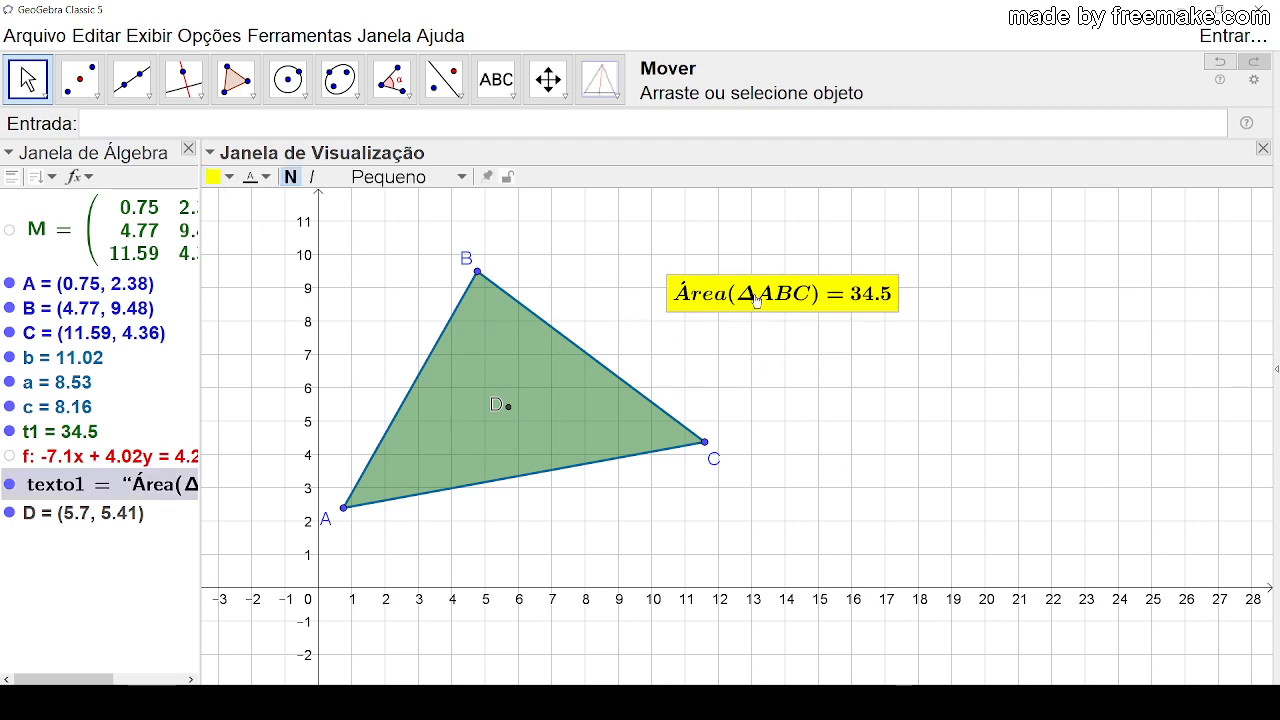
pyautogui.moveTo(755, 300); pyautogui.dragTo(840, 278)
pyautogui.rightClick(840, 278)
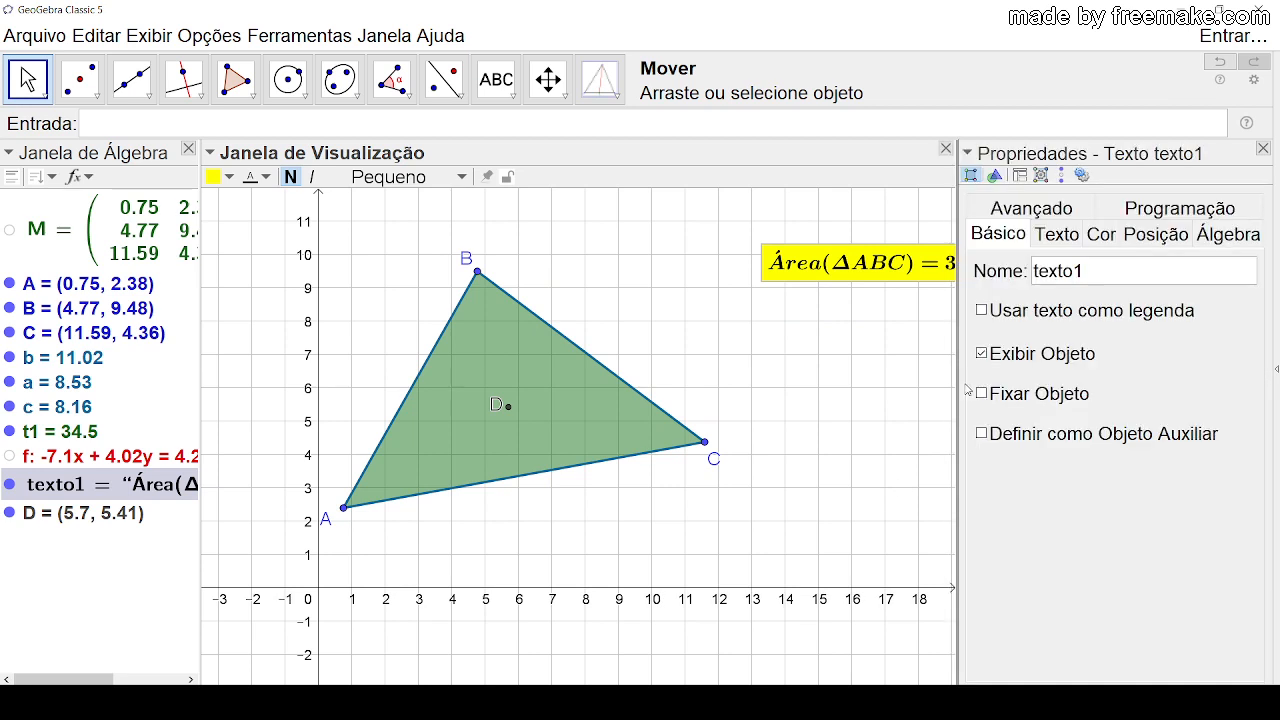
pyautogui.click(1165, 236)
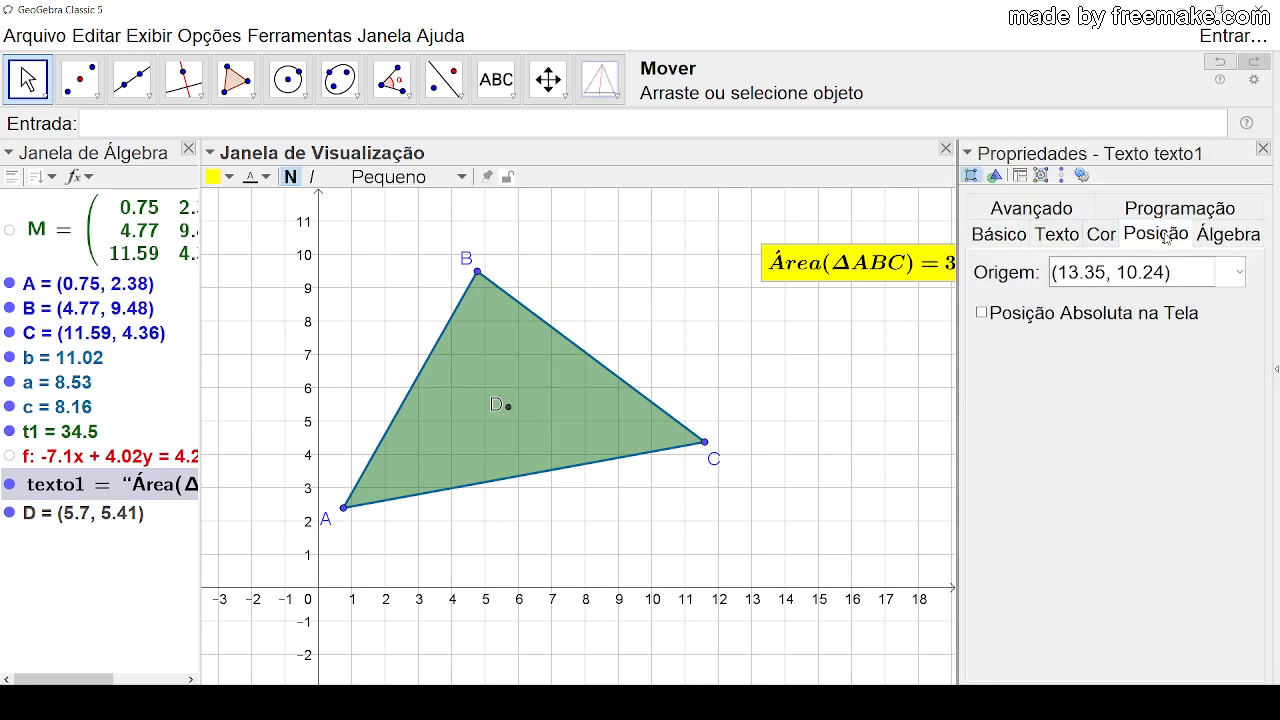
pyautogui.click(1239, 272)
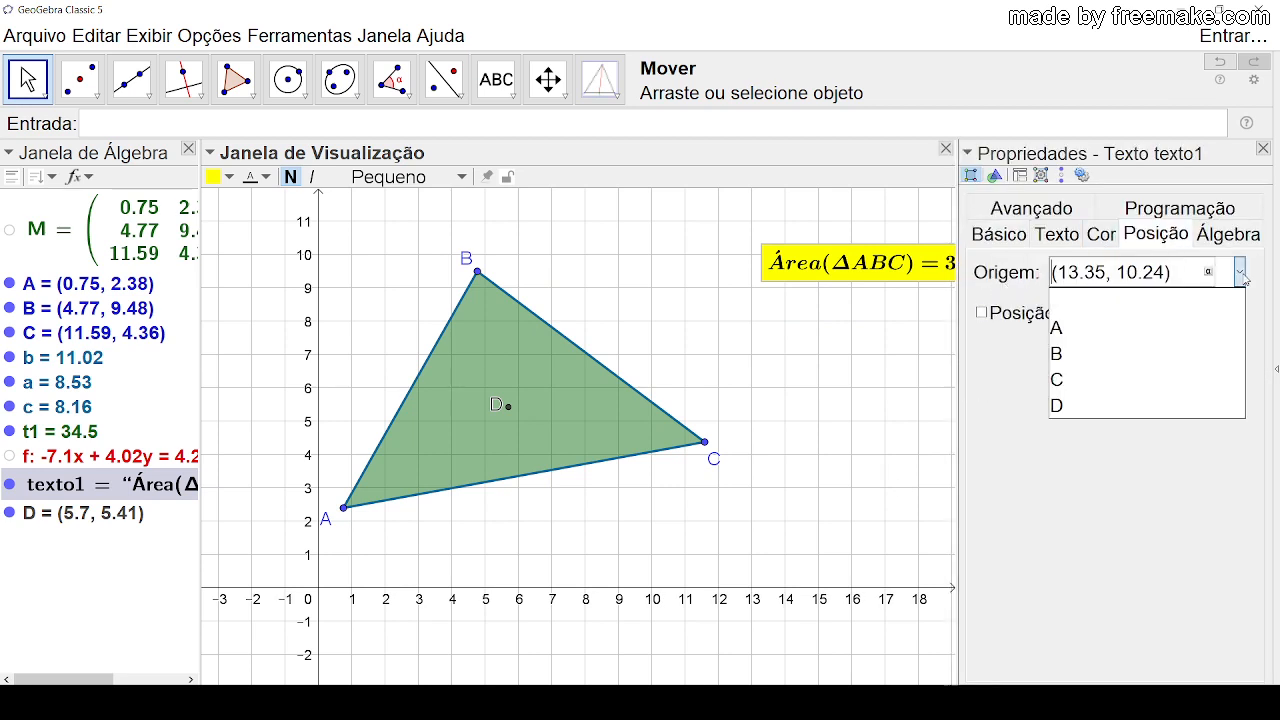
pyautogui.click(1096, 402)
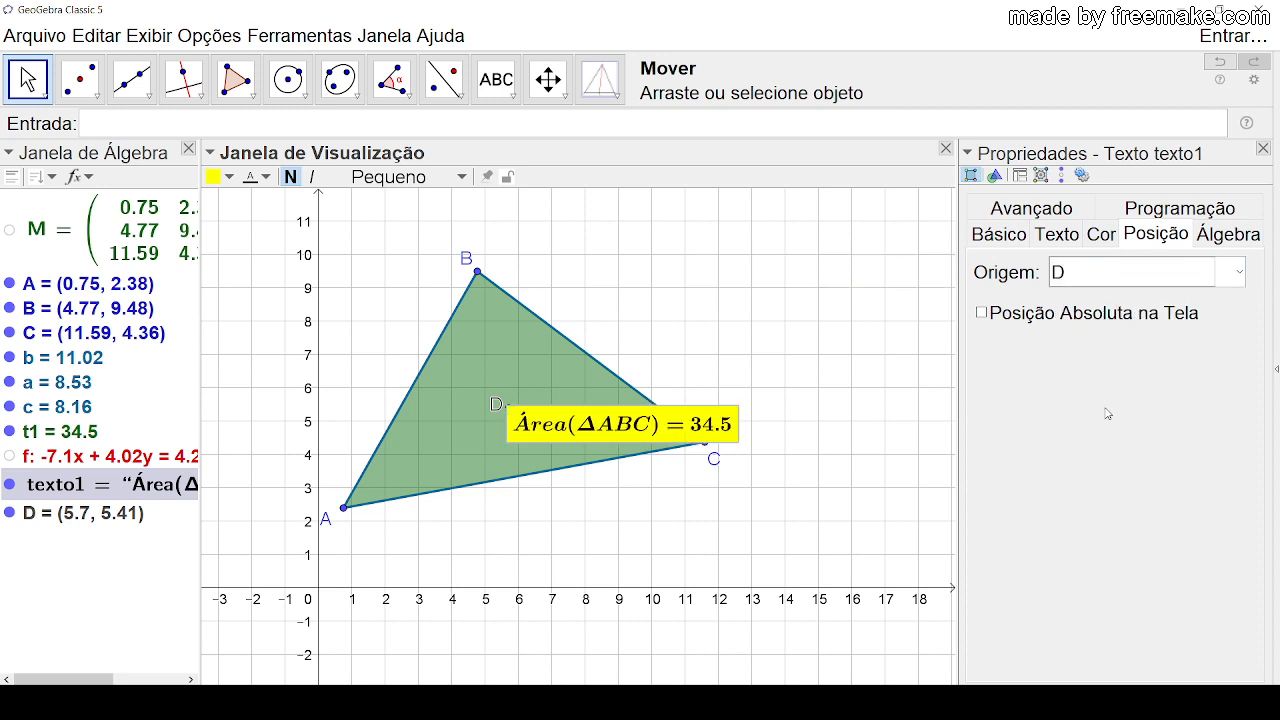
pyautogui.click(1263, 148)
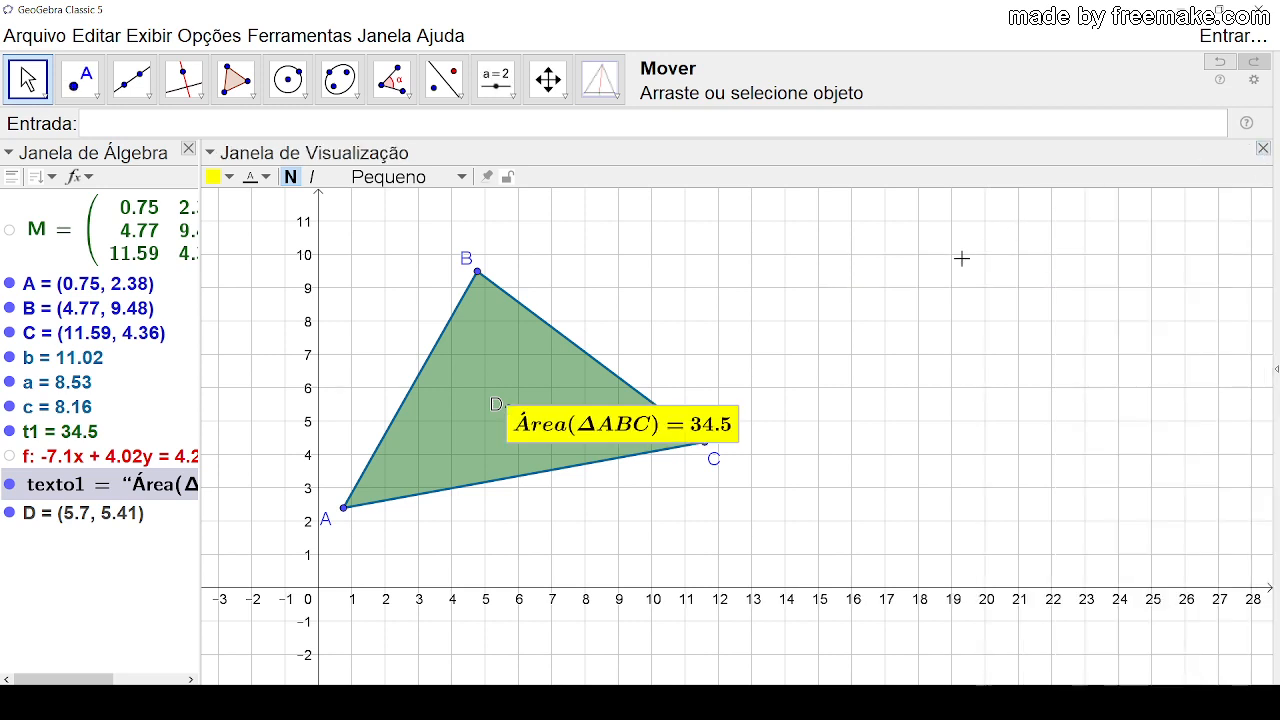
pyautogui.click(11, 514)
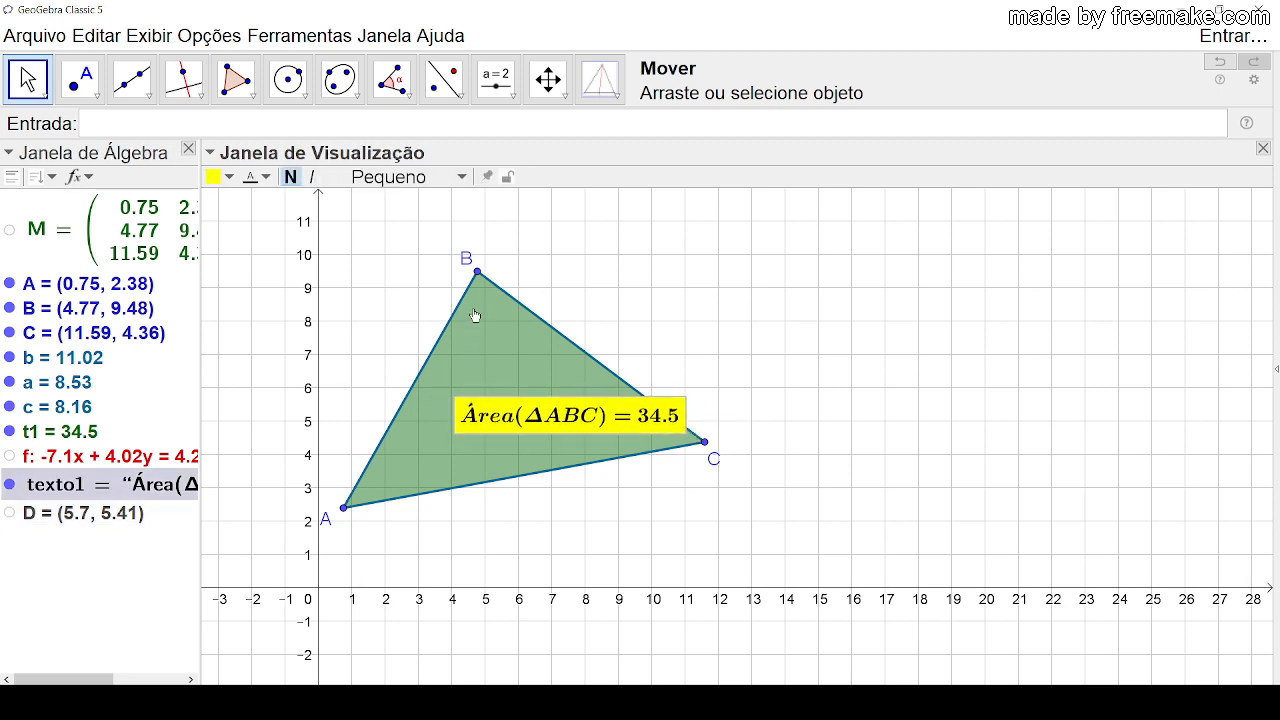
# Step: Move B to (16, 11), C to about (25.73, 1.74), A to about (3.27, 0.9), B to about (4.01, 10.28), and shift the area text toward A
pyautogui.moveTo(477, 272); pyautogui.dragTo(852, 221)
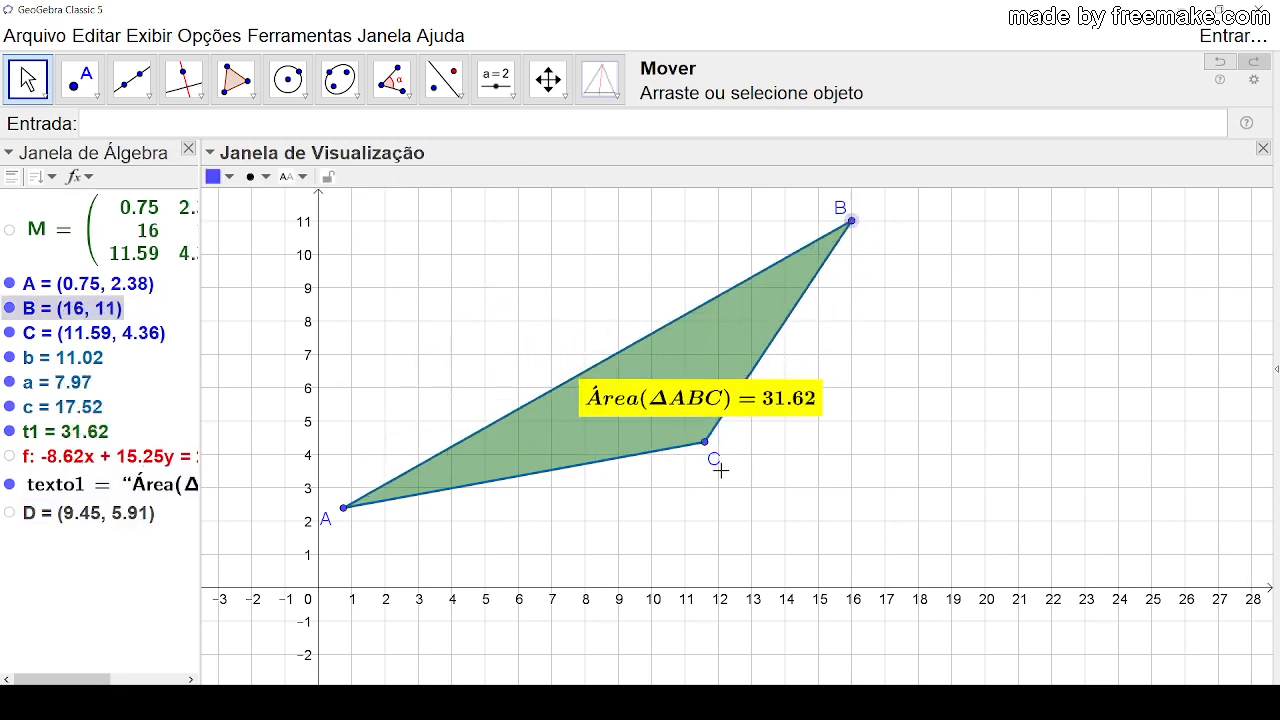
pyautogui.moveTo(709, 456); pyautogui.dragTo(1181, 543)
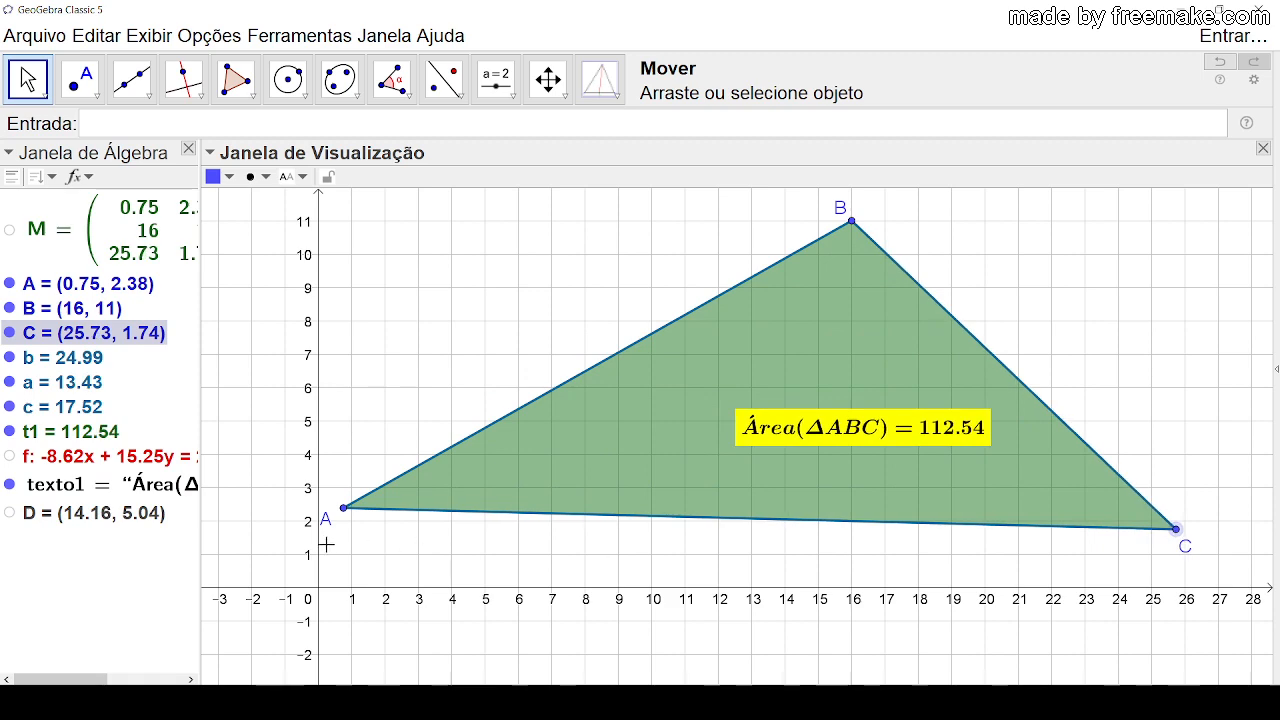
pyautogui.moveTo(341, 514); pyautogui.dragTo(427, 558)
pyautogui.moveTo(852, 221); pyautogui.dragTo(453, 246)
pyautogui.moveTo(870, 455); pyautogui.dragTo(753, 477)
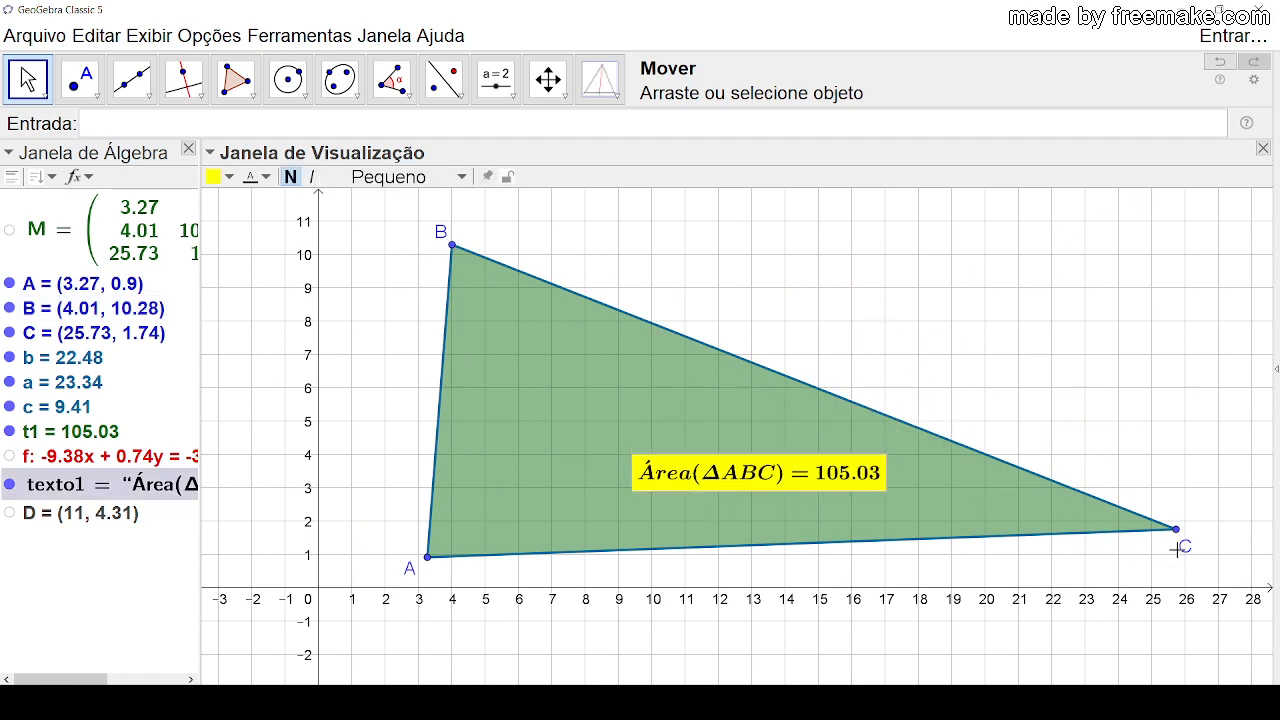
# Step: Move C to about (13.29, 1.68), B to (9, 9), A to (2, 6) and C to (7, 3), and raise the area text slightly
pyautogui.moveTo(1182, 543); pyautogui.dragTo(768, 546)
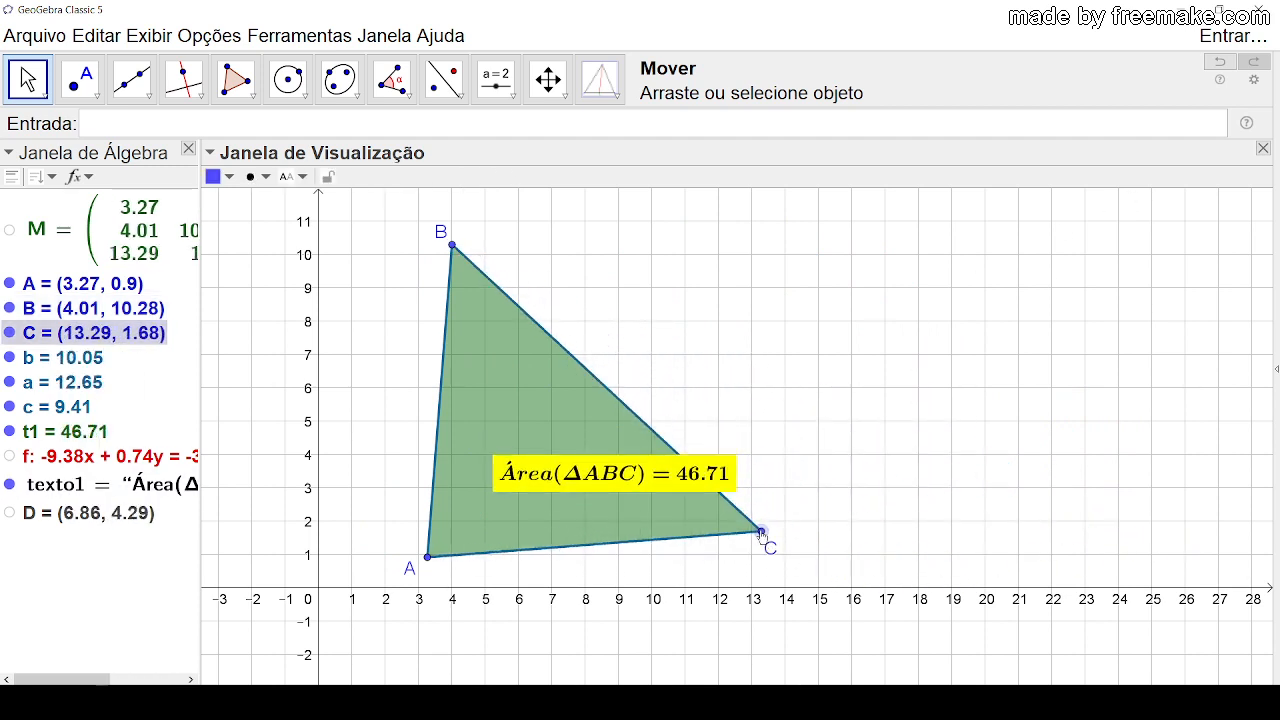
pyautogui.moveTo(453, 246); pyautogui.dragTo(618, 288)
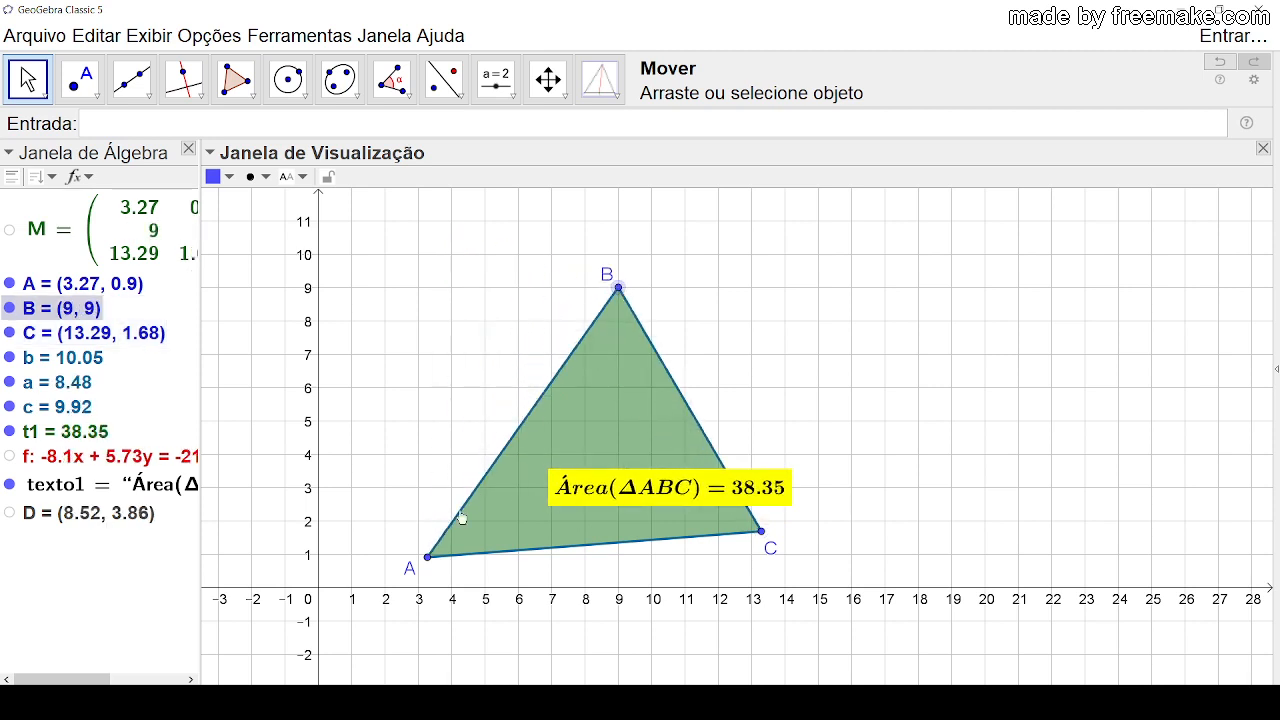
pyautogui.moveTo(426, 558); pyautogui.dragTo(386, 388)
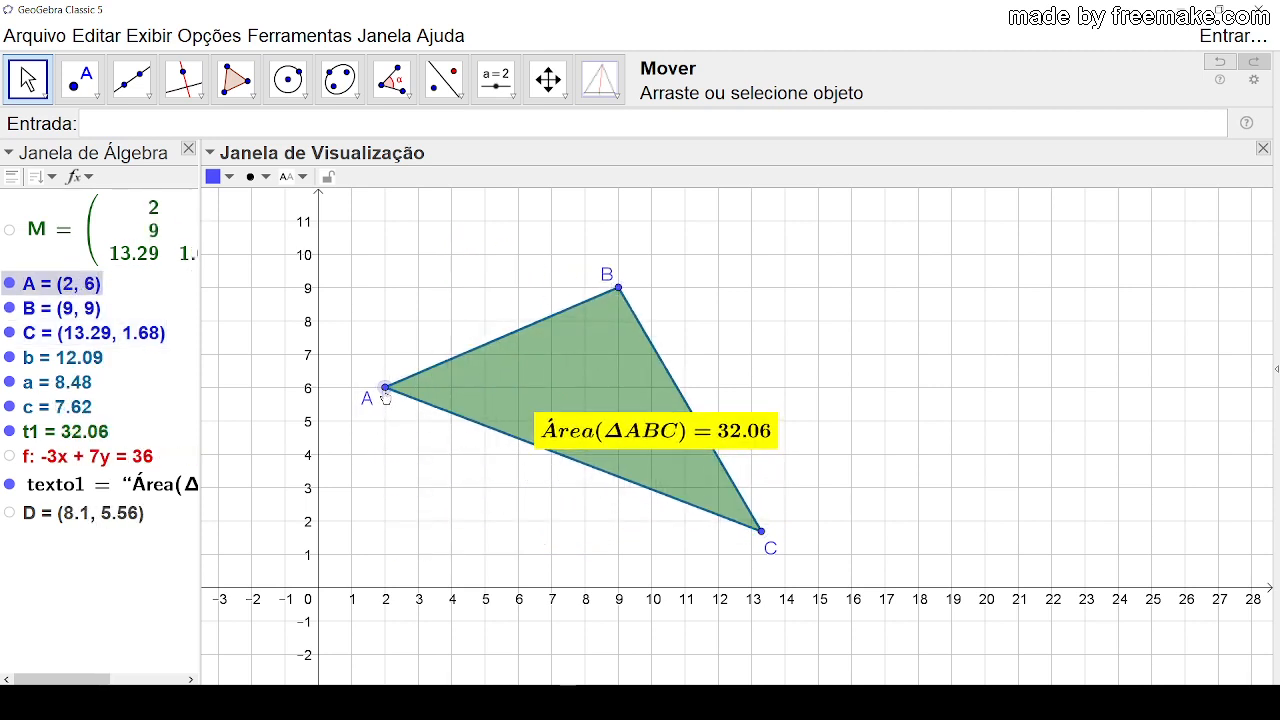
pyautogui.moveTo(758, 533); pyautogui.dragTo(552, 487)
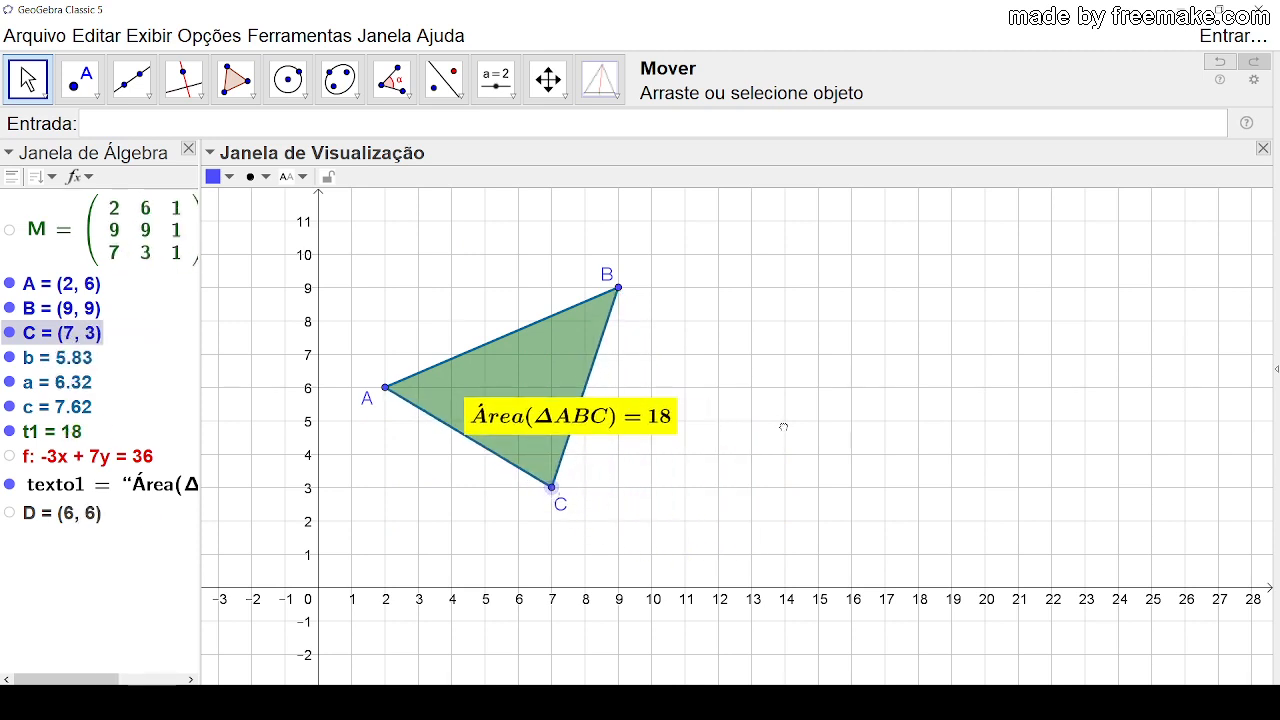
pyautogui.click(823, 367)
pyautogui.moveTo(579, 421); pyautogui.dragTo(581, 394)
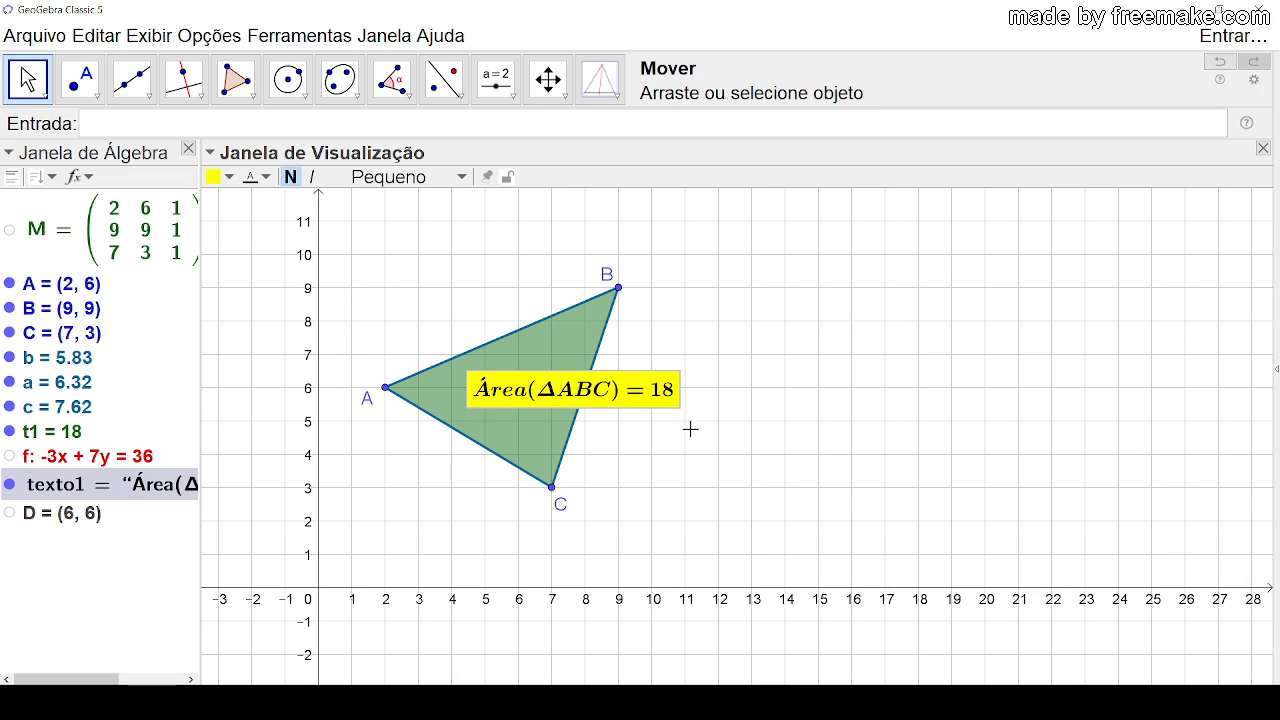
# Step: Align the three points by moving A to (2, 9) and C to (17, 9), and bring the area text fully into view
pyautogui.moveTo(386, 390); pyautogui.dragTo(385, 288)
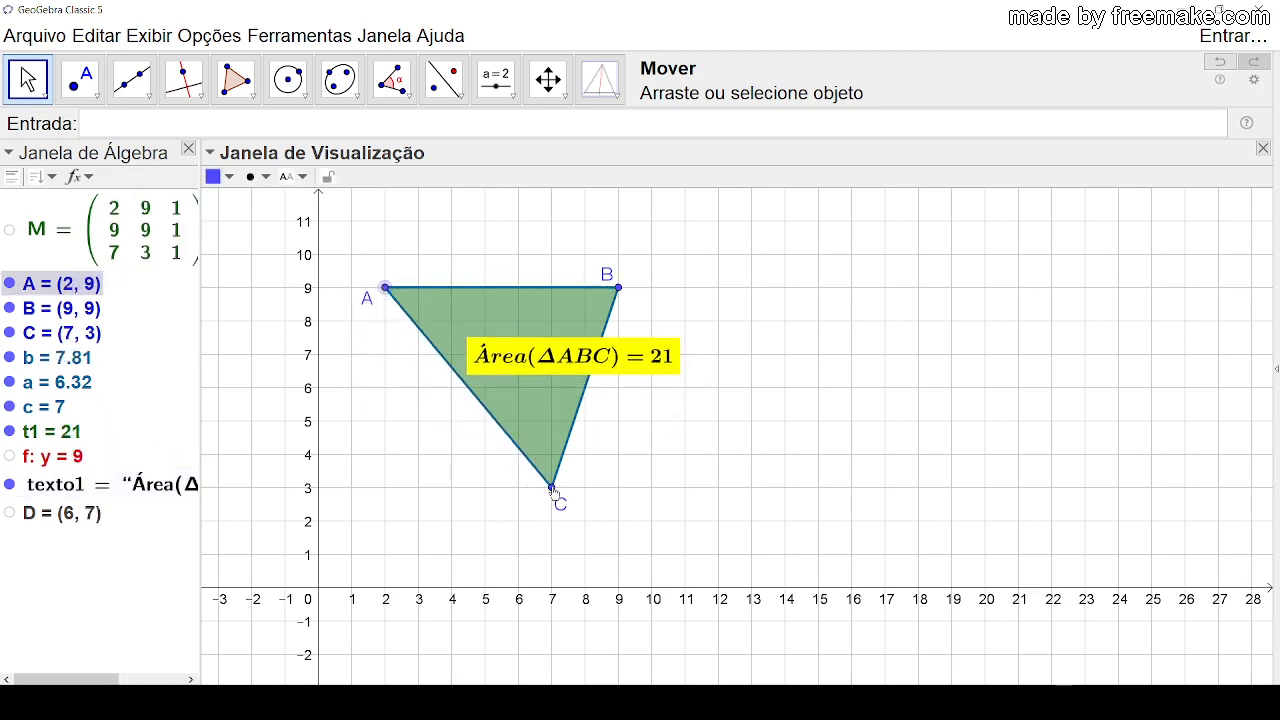
pyautogui.moveTo(551, 487); pyautogui.dragTo(886, 293)
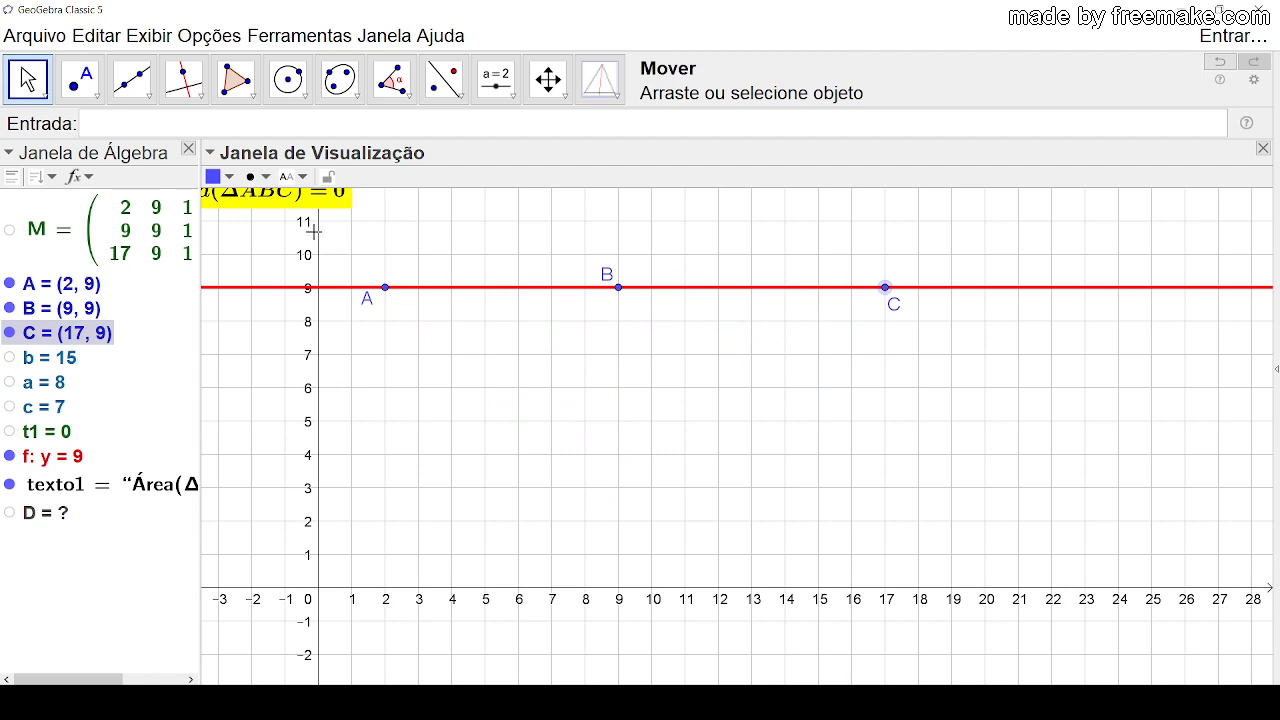
pyautogui.moveTo(308, 205); pyautogui.dragTo(408, 235)
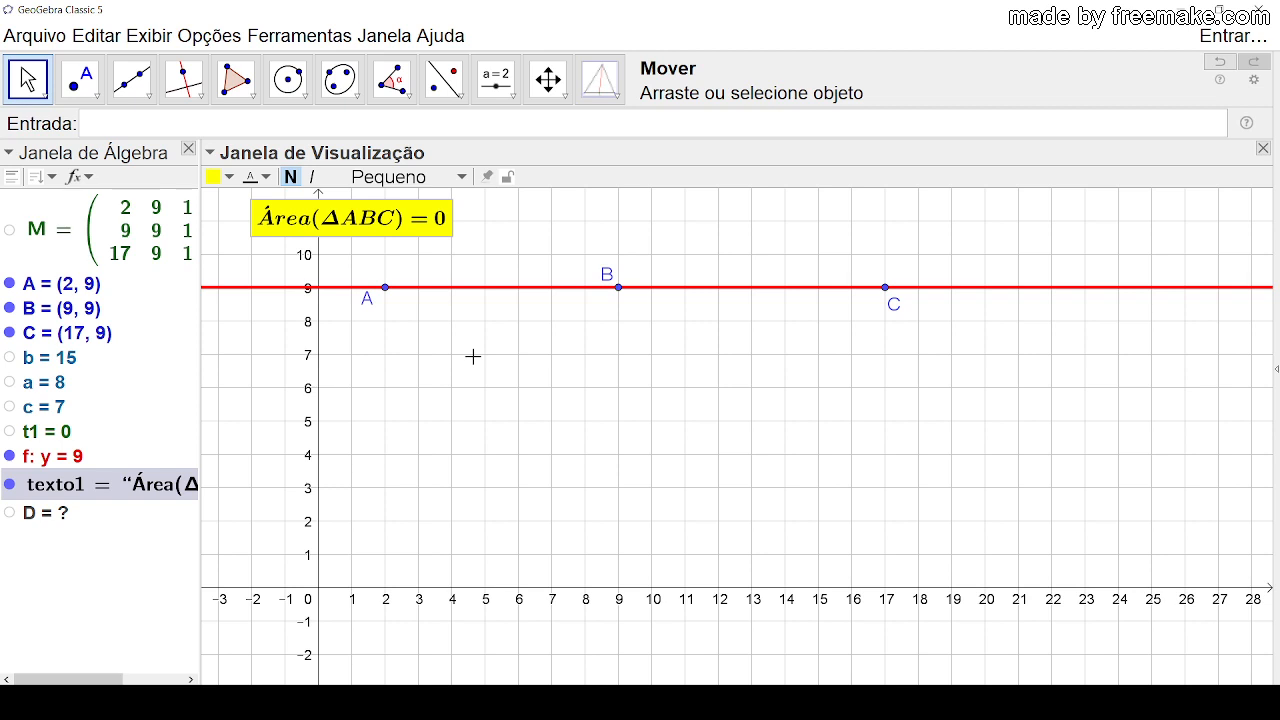
# Step: Set the area text's condition to show object to Determinante(M) ≠ 0
pyautogui.rightClick(428, 229)
pyautogui.click(660, 434)
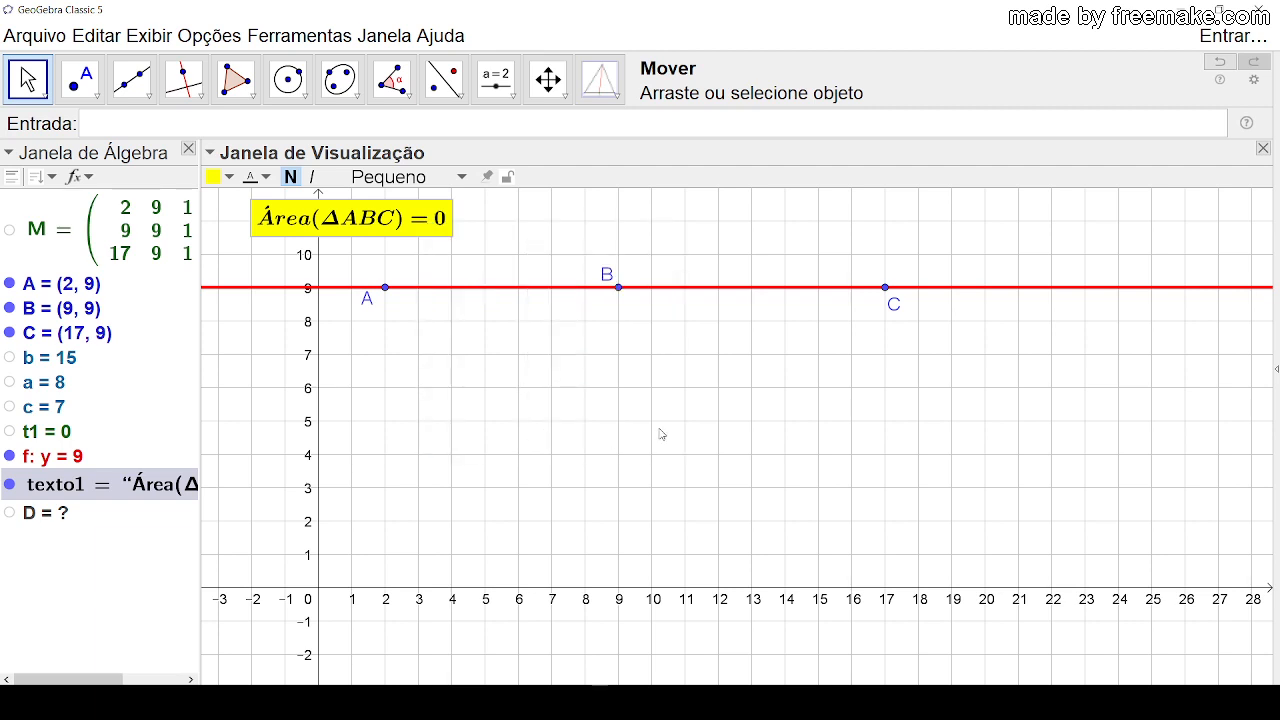
pyautogui.click(1108, 204)
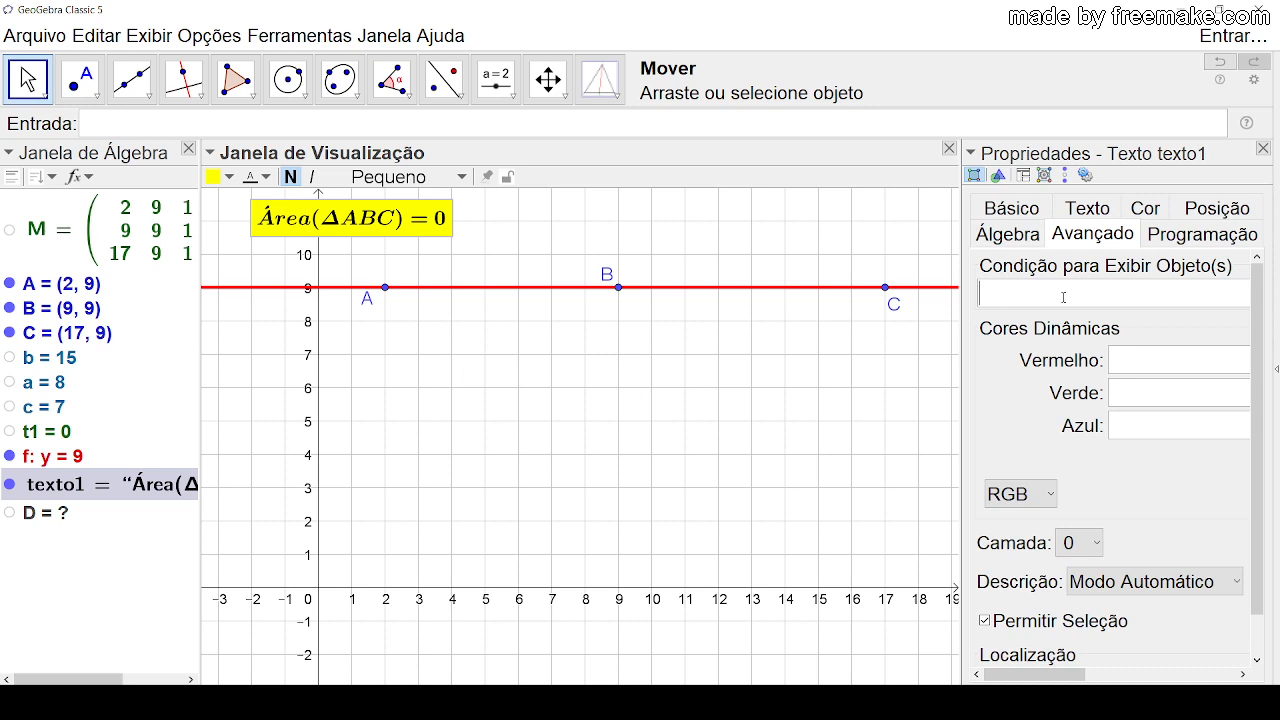
pyautogui.write('Determinante')
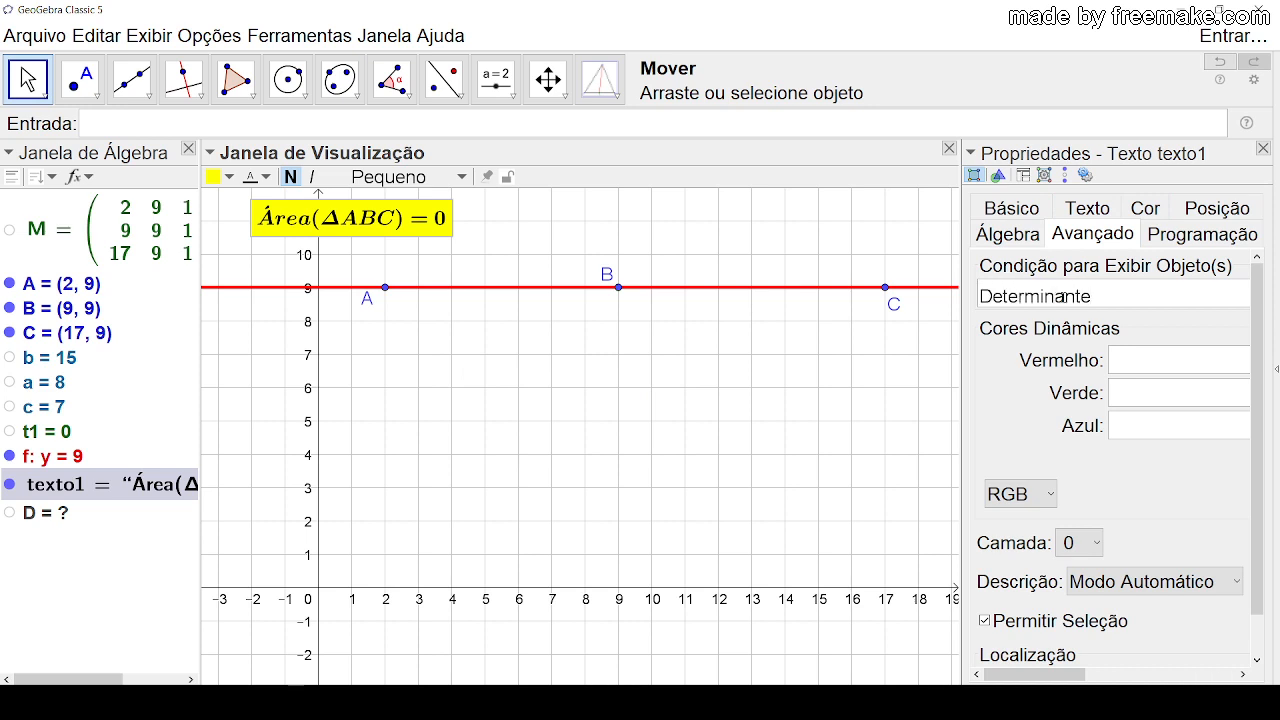
pyautogui.write('(M')
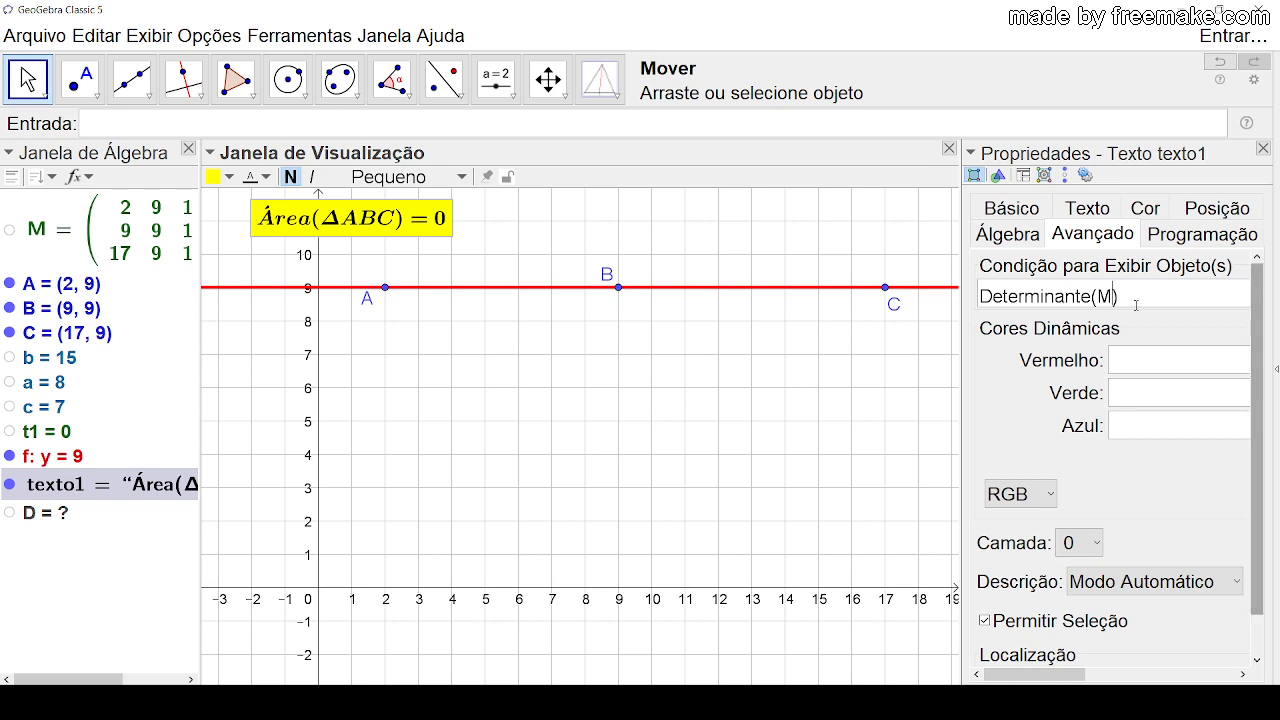
pyautogui.click(1150, 299)
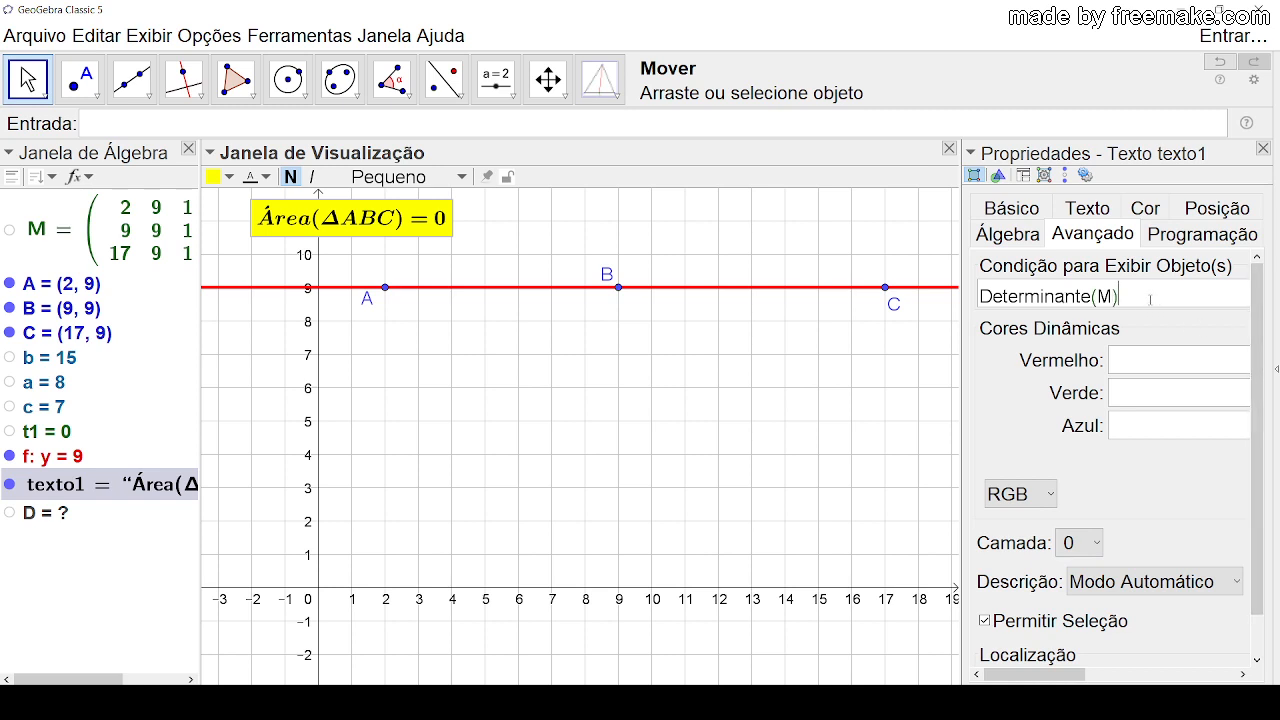
pyautogui.write('<>0')
pyautogui.press('Return')
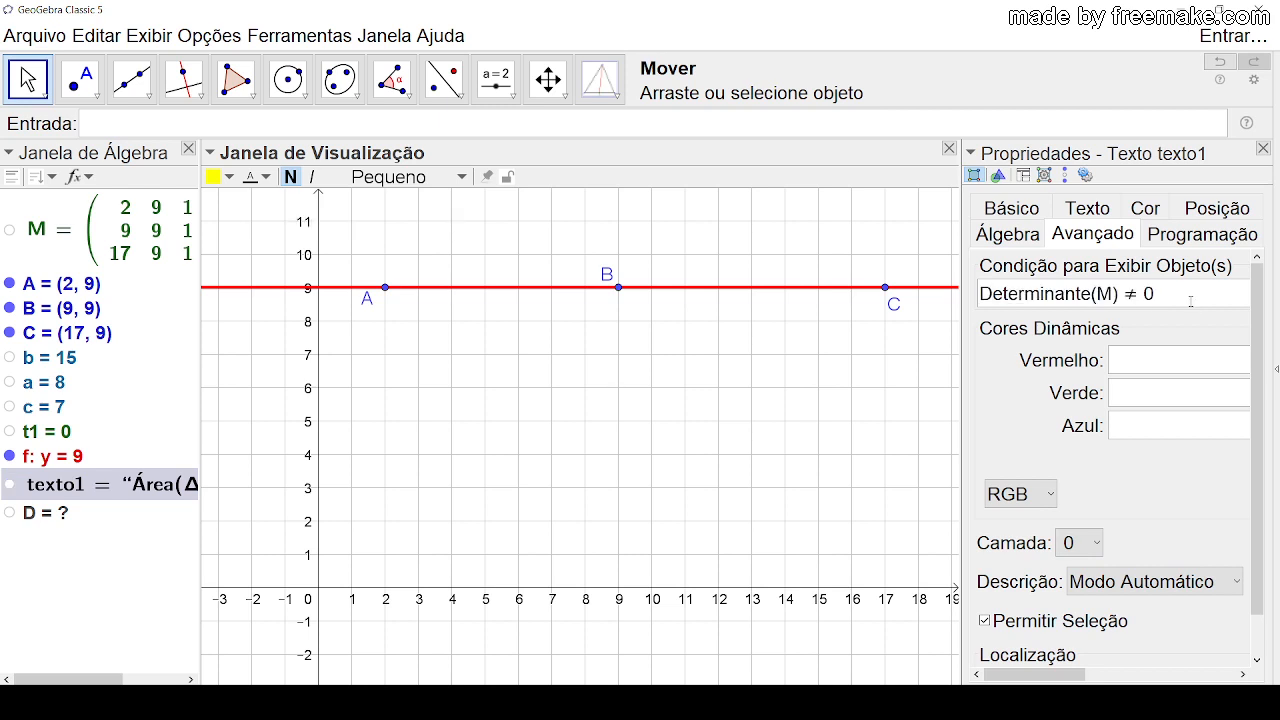
pyautogui.click(1263, 148)
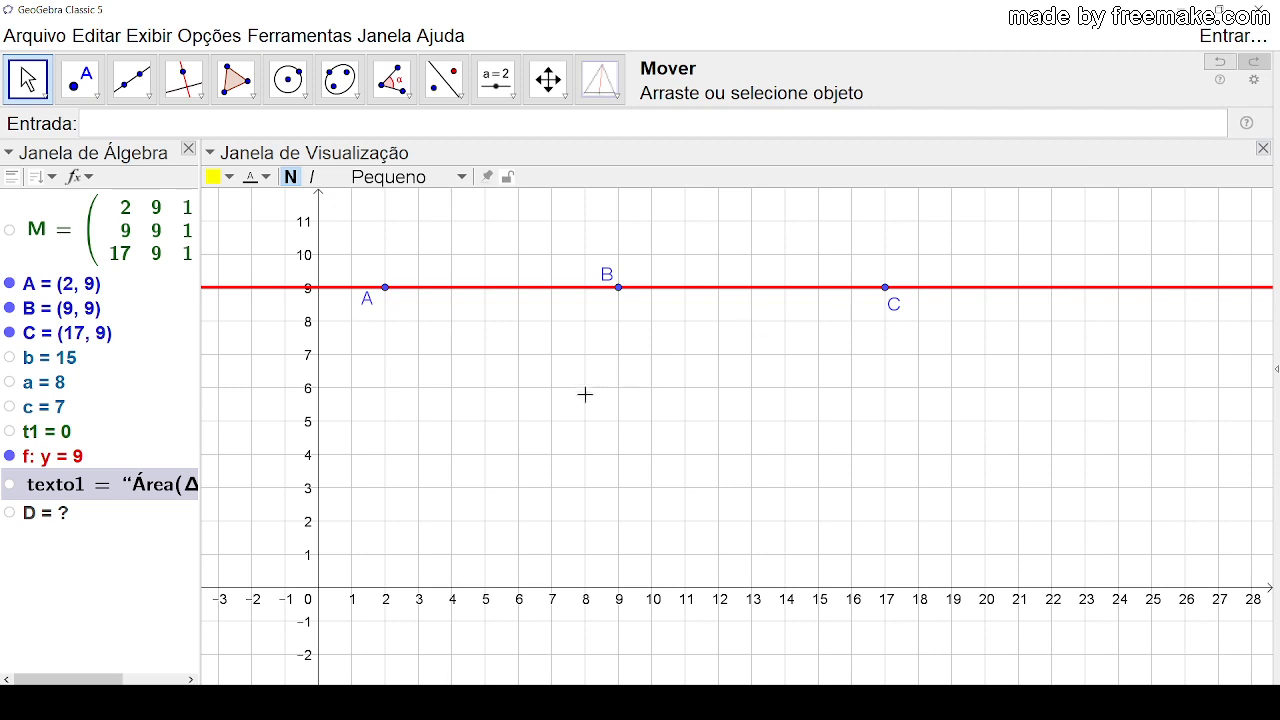
# Step: Slide A along the red line to (12, 9) and place B's label below the line
pyautogui.moveTo(541, 352); pyautogui.dragTo(559, 423)
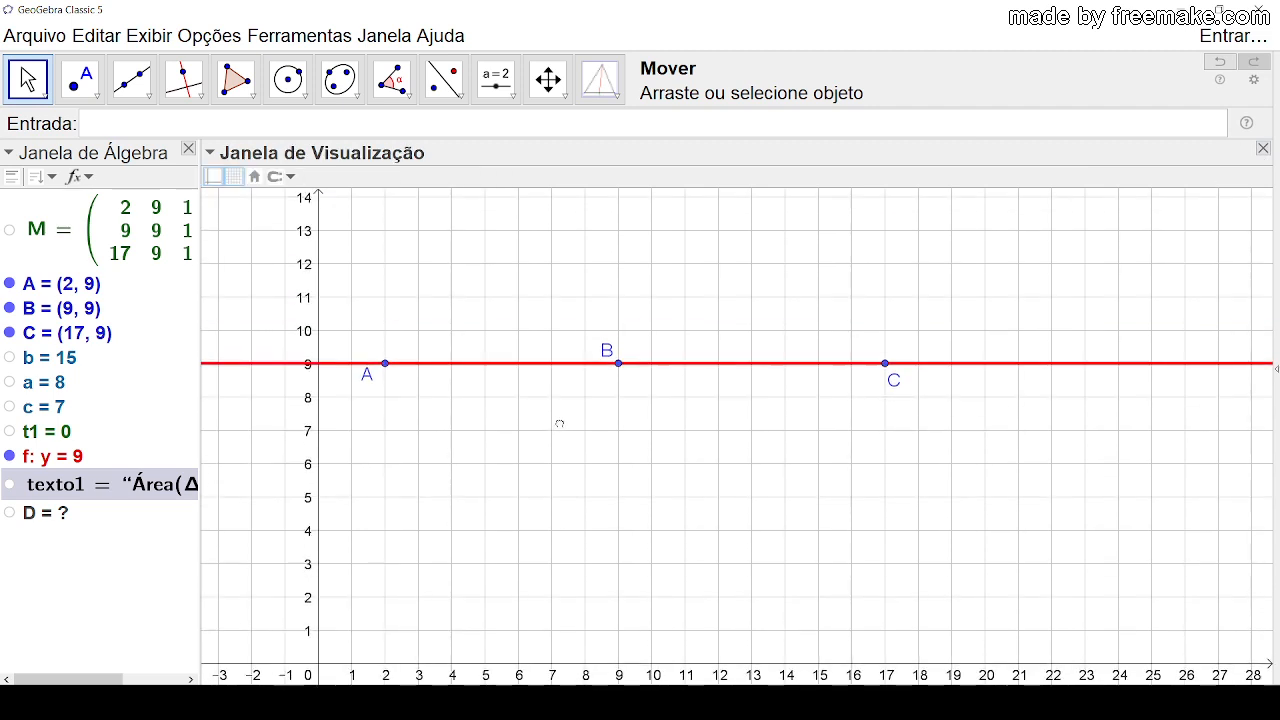
pyautogui.moveTo(385, 363); pyautogui.dragTo(720, 380)
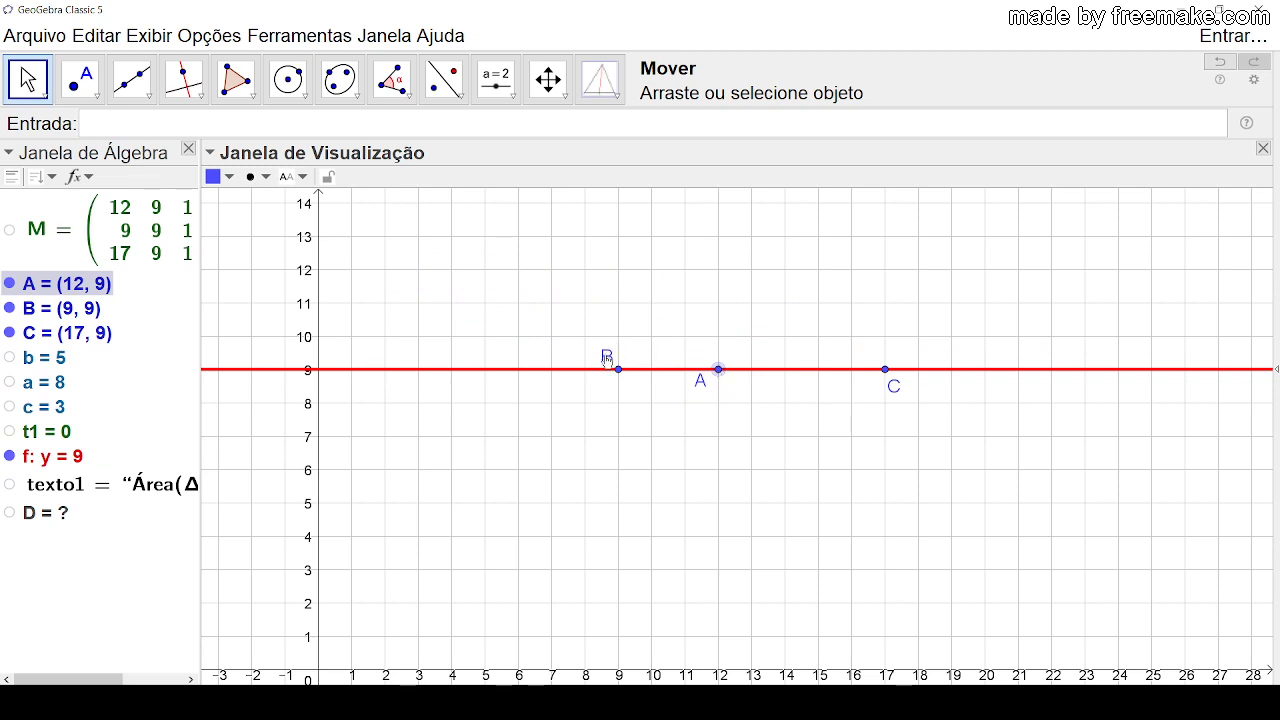
pyautogui.moveTo(607, 357); pyautogui.dragTo(611, 383)
pyautogui.click(724, 409)
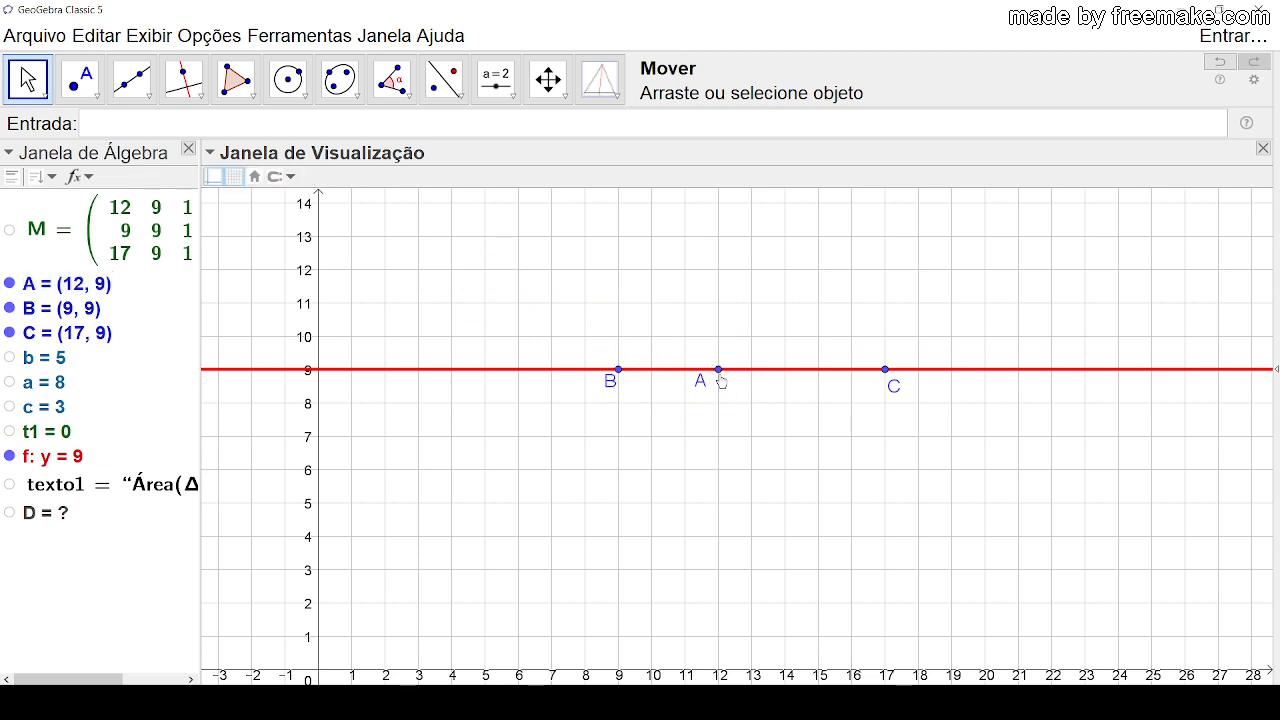
# Step: Pull A off the line to (12, 5) and on to about (11.47, 13.54), move B to (8, 8), and finish with A at (10, 13)
pyautogui.moveTo(722, 378); pyautogui.dragTo(721, 508)
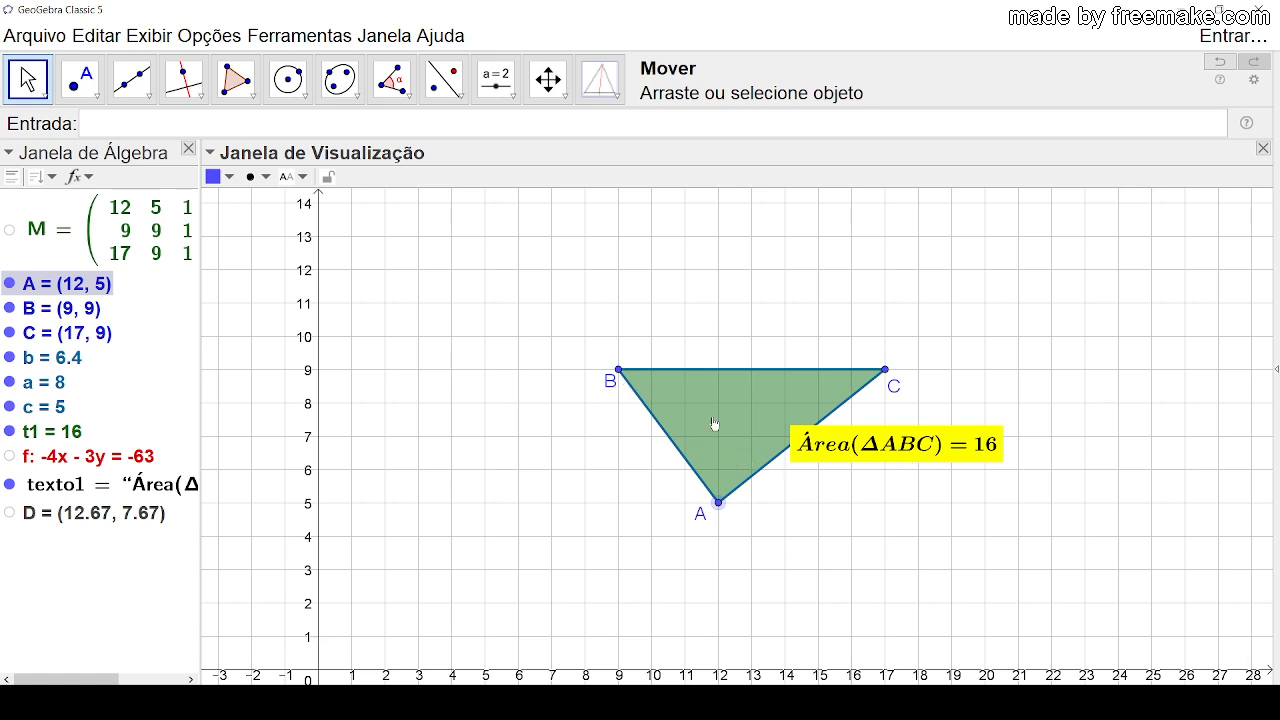
pyautogui.moveTo(720, 510); pyautogui.dragTo(703, 225)
pyautogui.moveTo(621, 372); pyautogui.dragTo(586, 403)
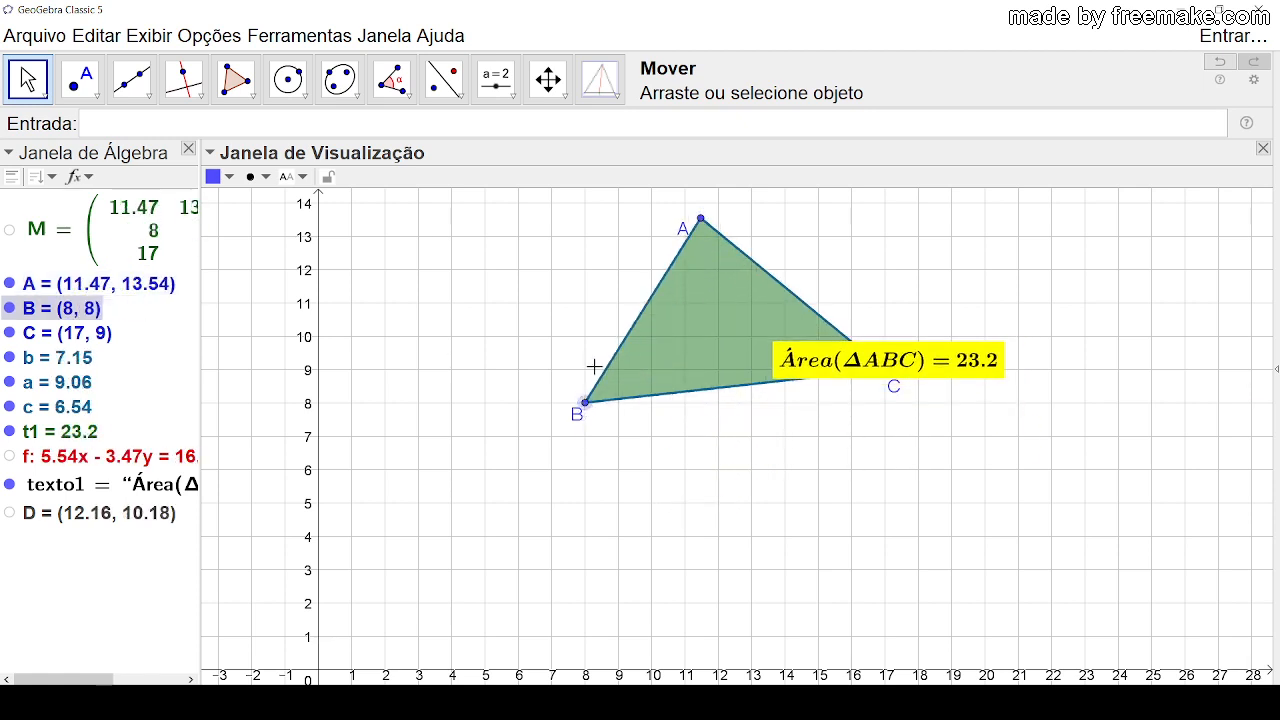
pyautogui.moveTo(702, 230); pyautogui.dragTo(652, 237)
pyautogui.press('Escape')
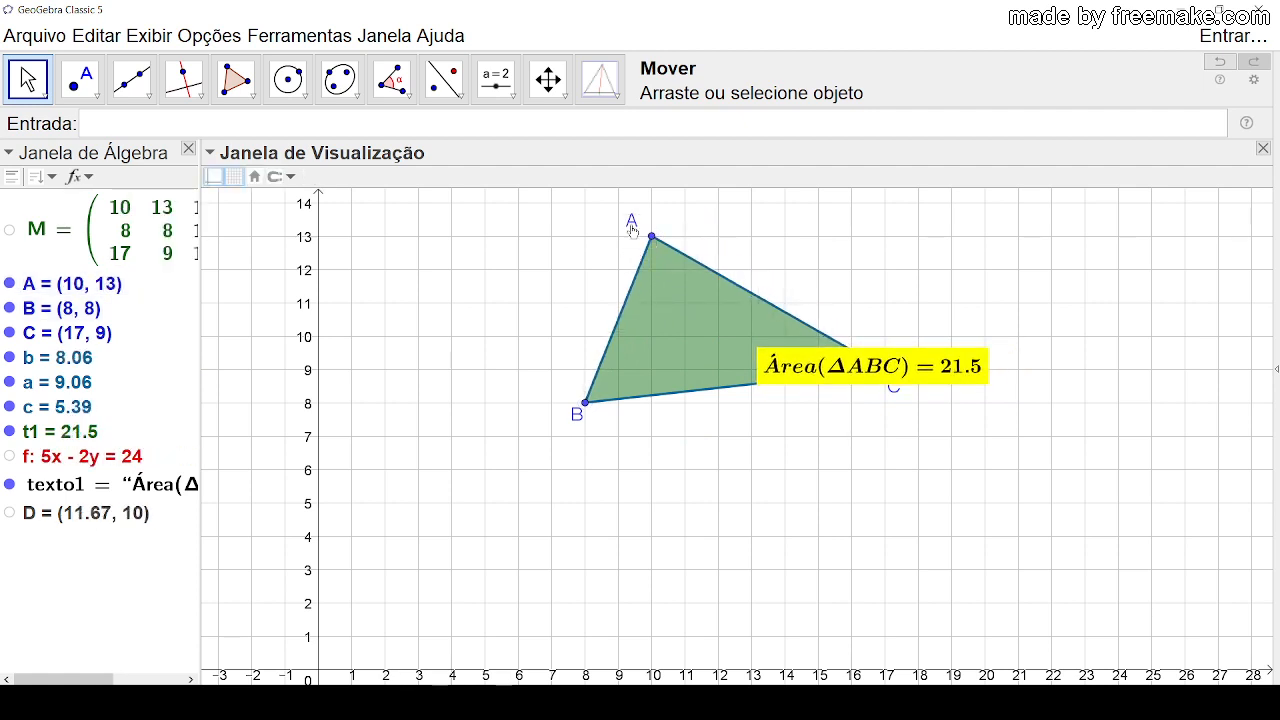
# Step: Reposition the area text over the middle of the triangle, clear of vertex C
pyautogui.moveTo(811, 247); pyautogui.dragTo(508, 359)
pyautogui.click(412, 451)
pyautogui.moveTo(412, 451); pyautogui.dragTo(417, 438)
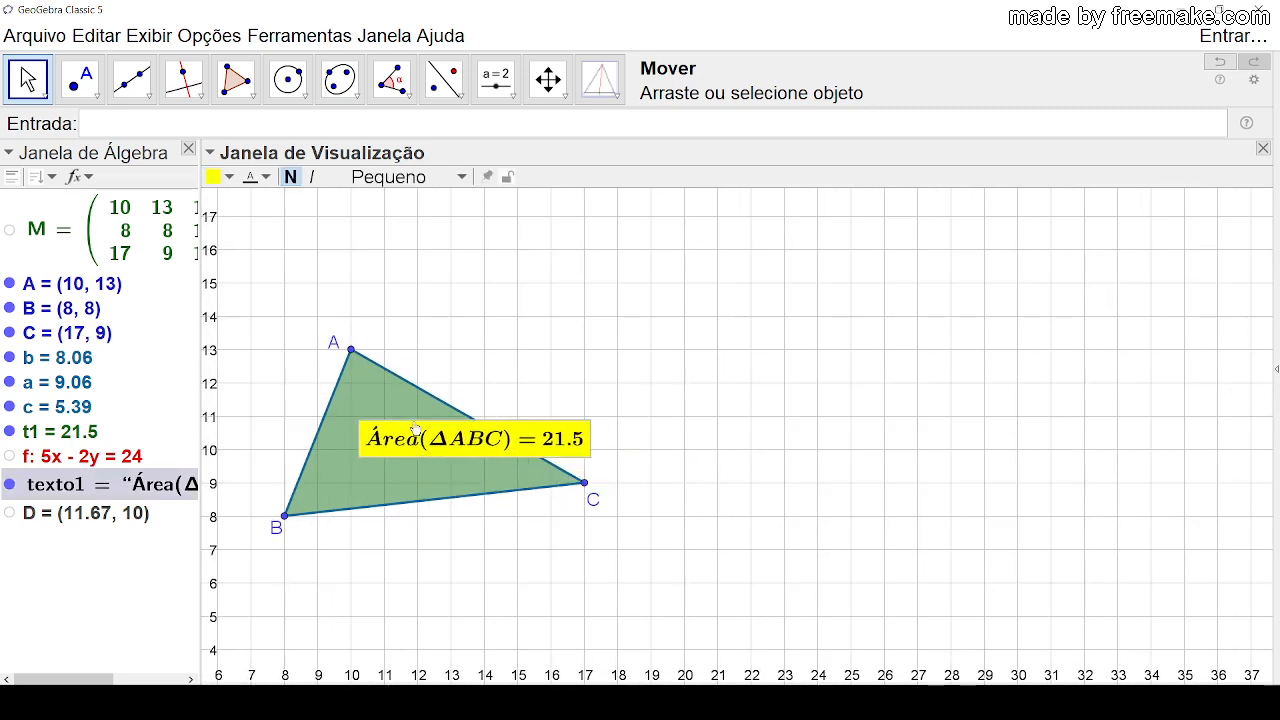
pyautogui.moveTo(688, 392); pyautogui.dragTo(690, 428)
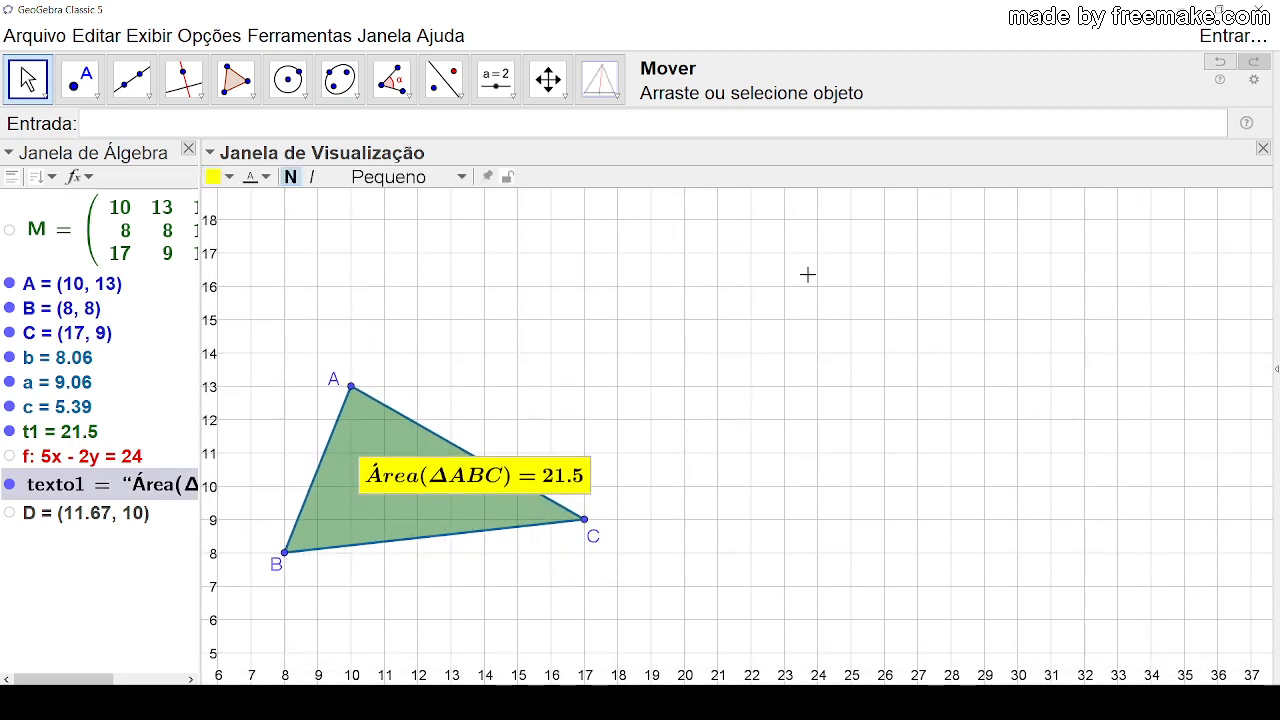
pyautogui.click(779, 330)
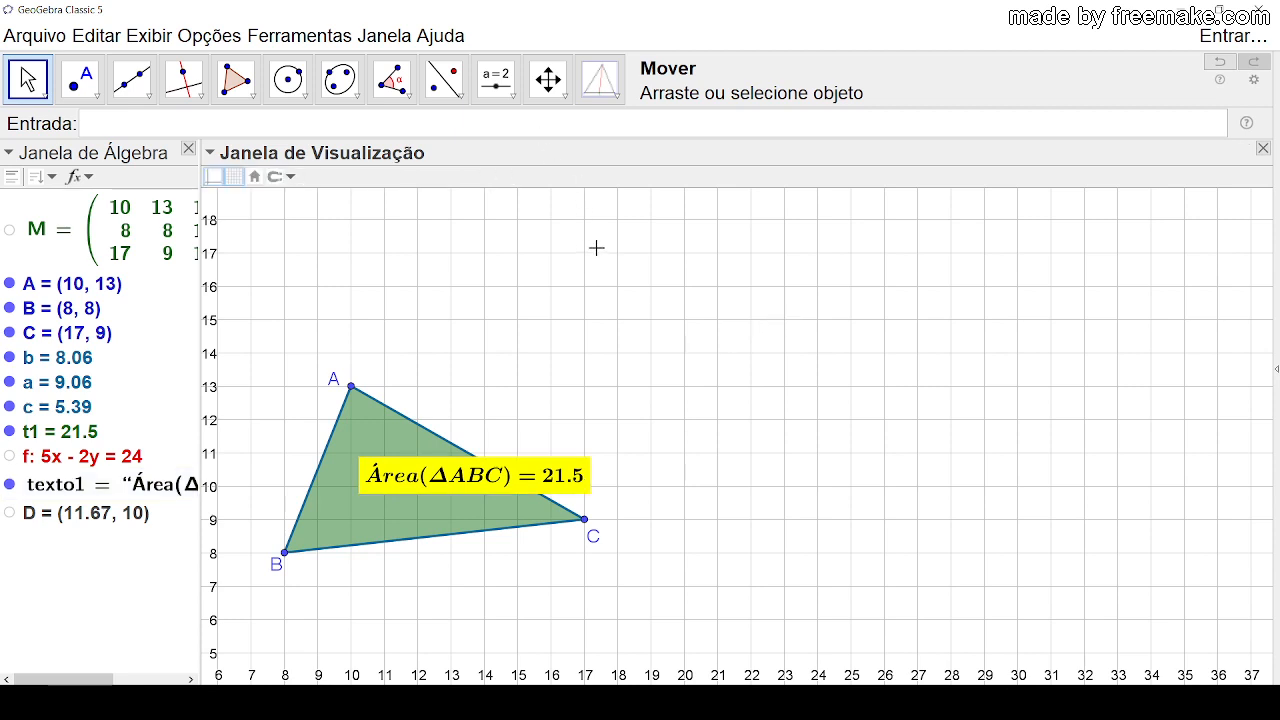
# Step: Start a TabelaDeTexto command in its text-alignment form and enter {x(A),y(A),1} as the first list
pyautogui.click(232, 127)
pyautogui.write('Tabela')
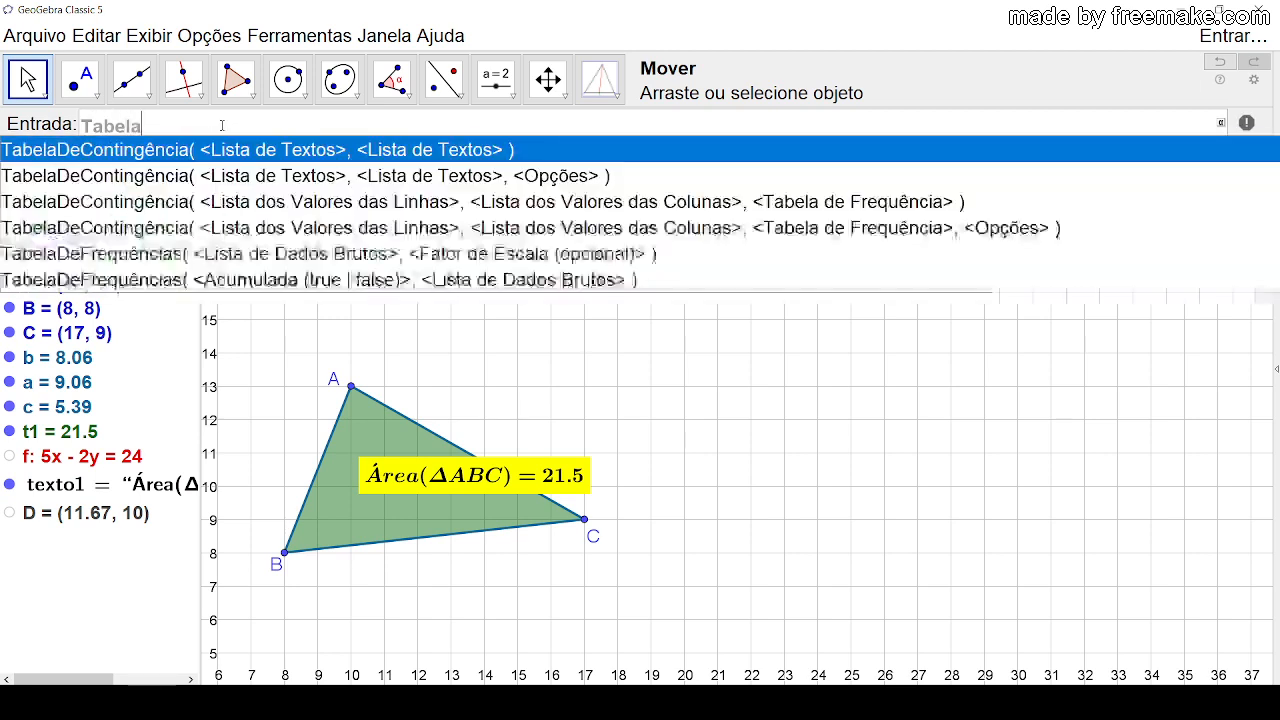
pyautogui.write('DeText')
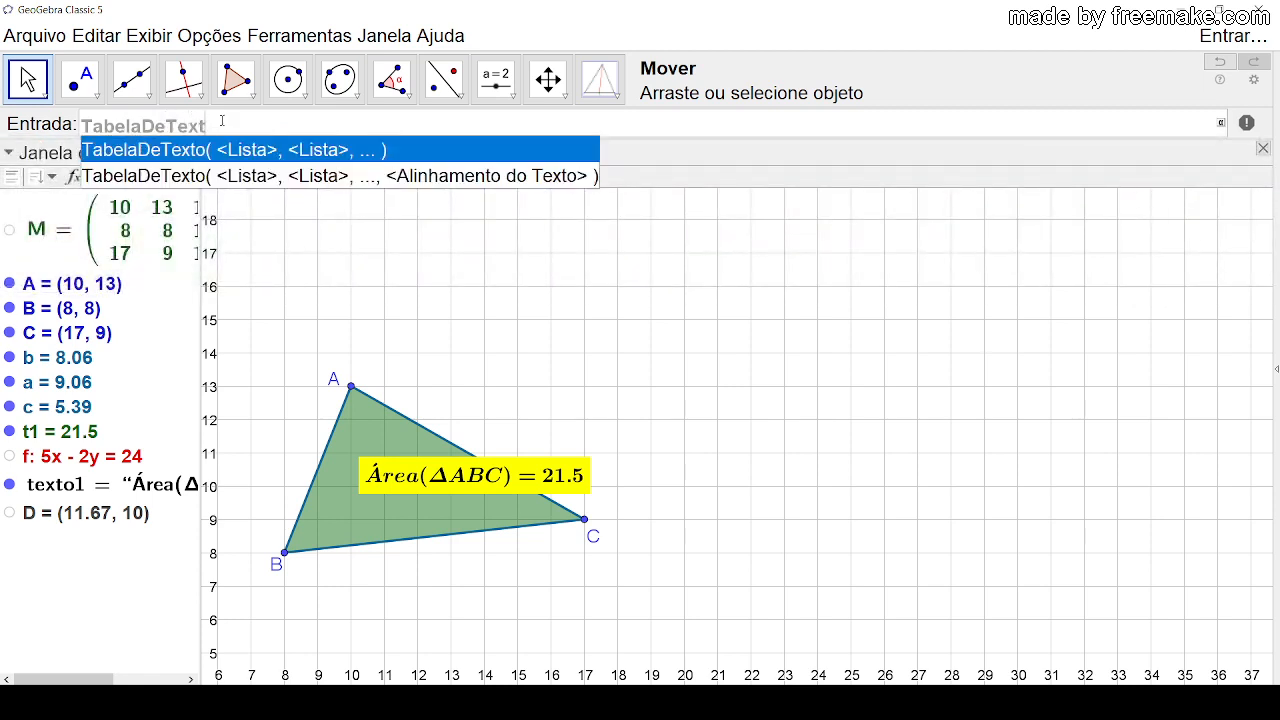
pyautogui.click(278, 178)
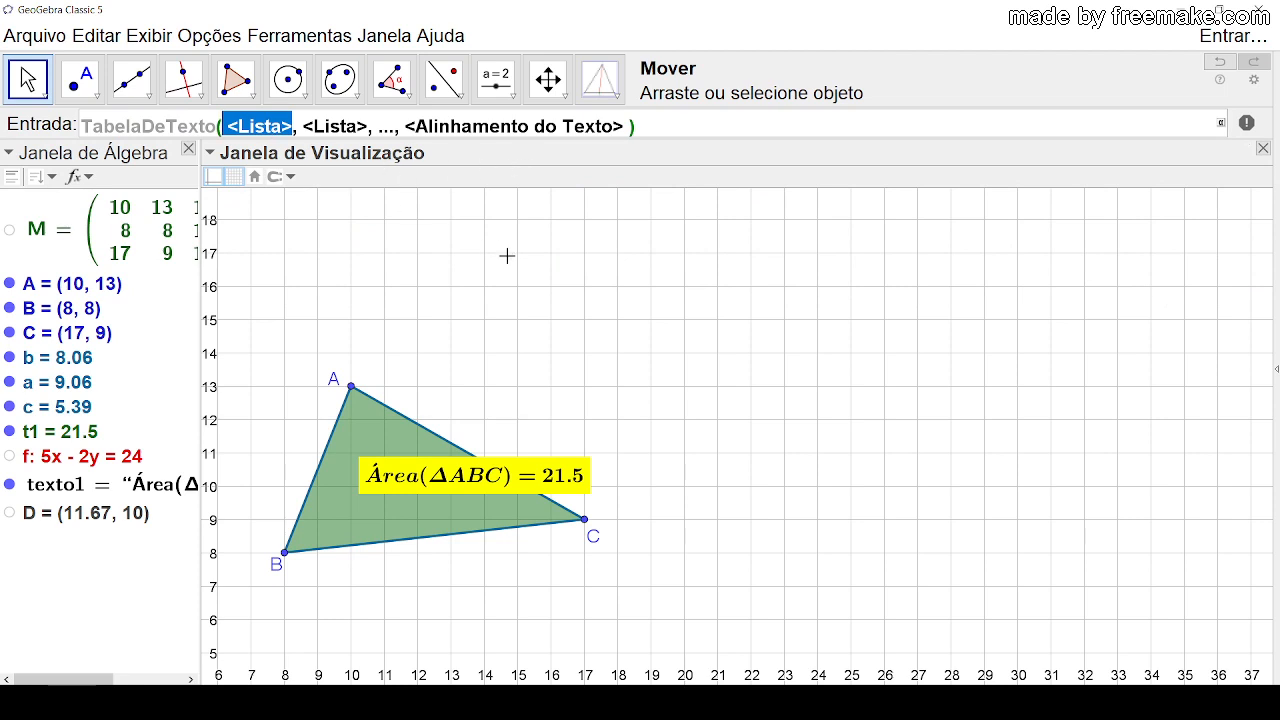
pyautogui.write('{')
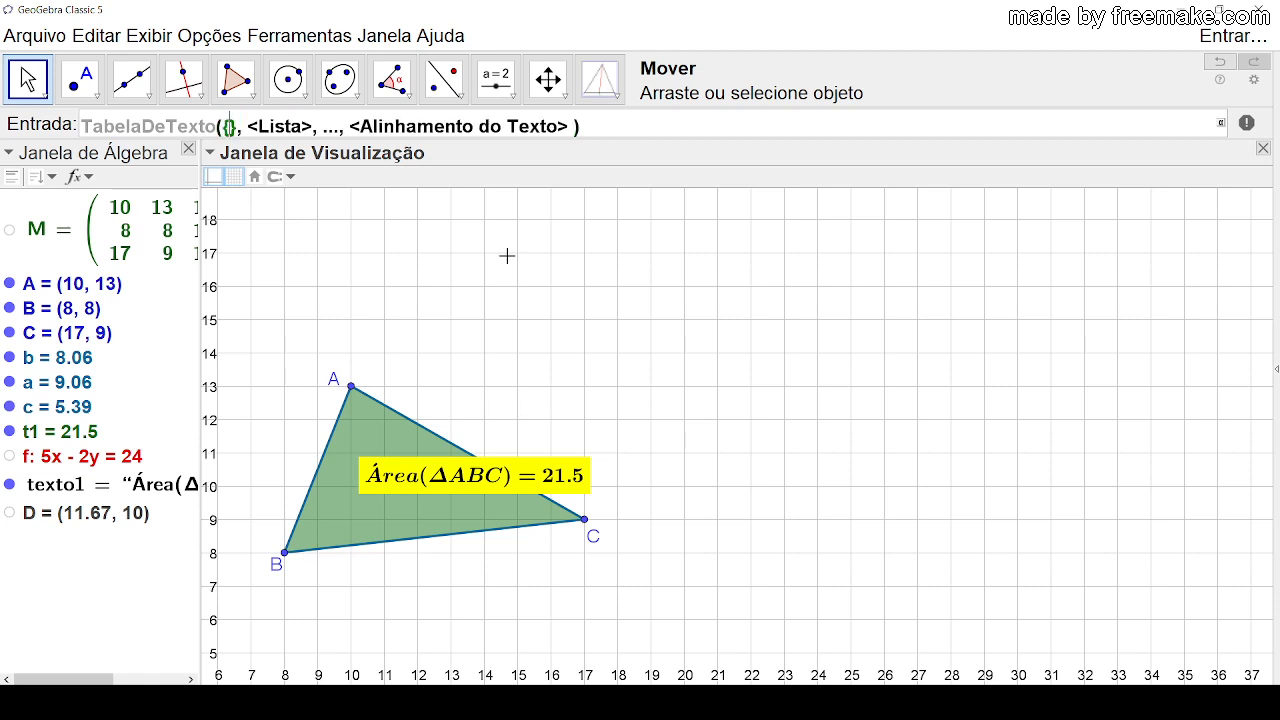
pyautogui.write('x(')
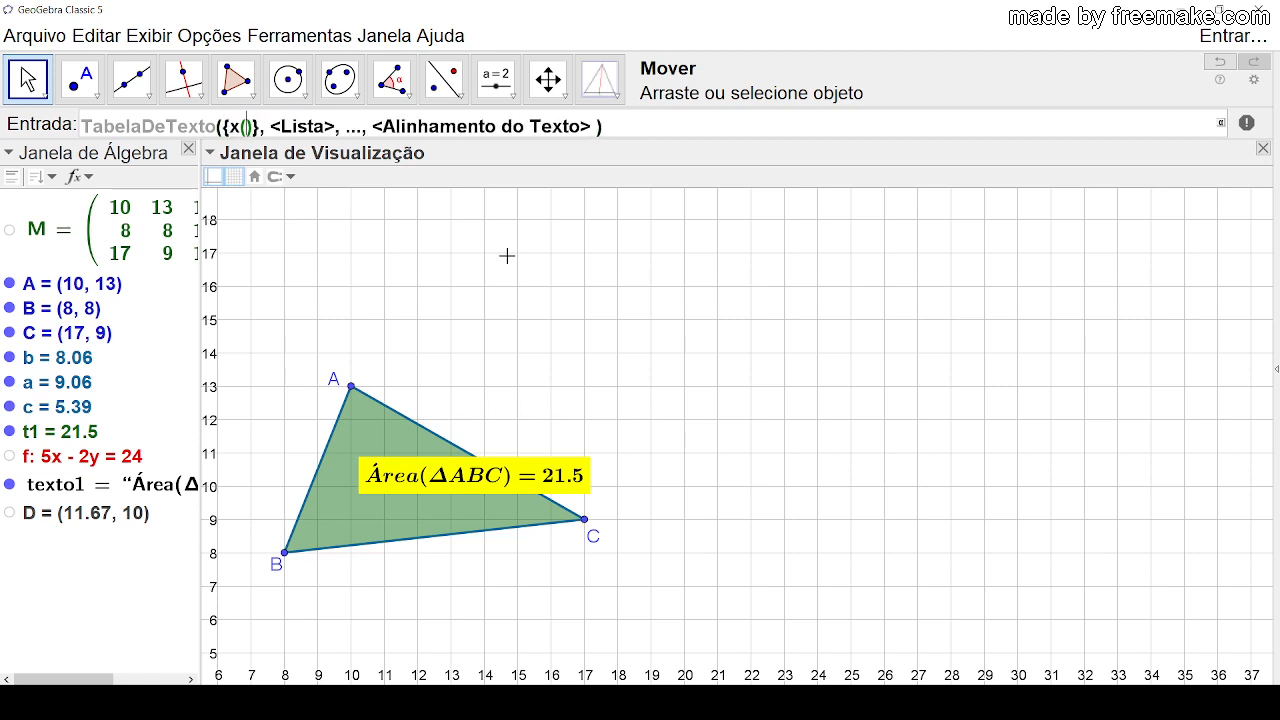
pyautogui.write('A)')
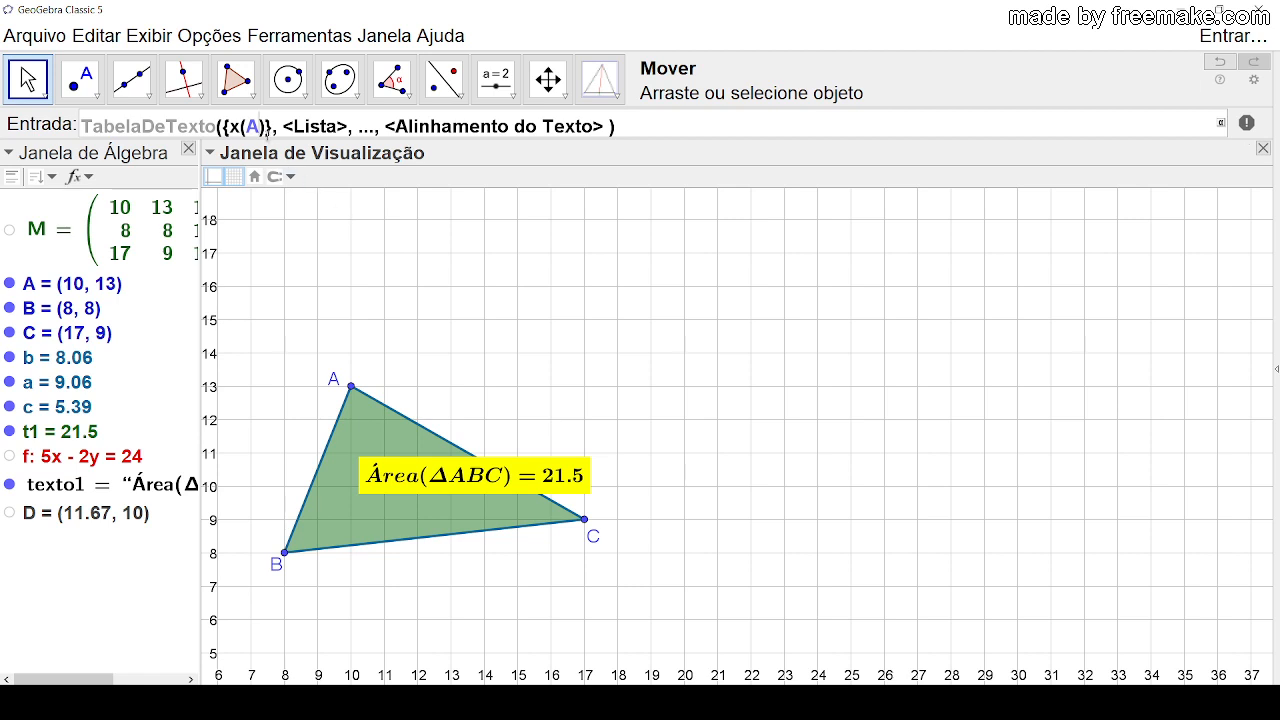
pyautogui.write(',y')
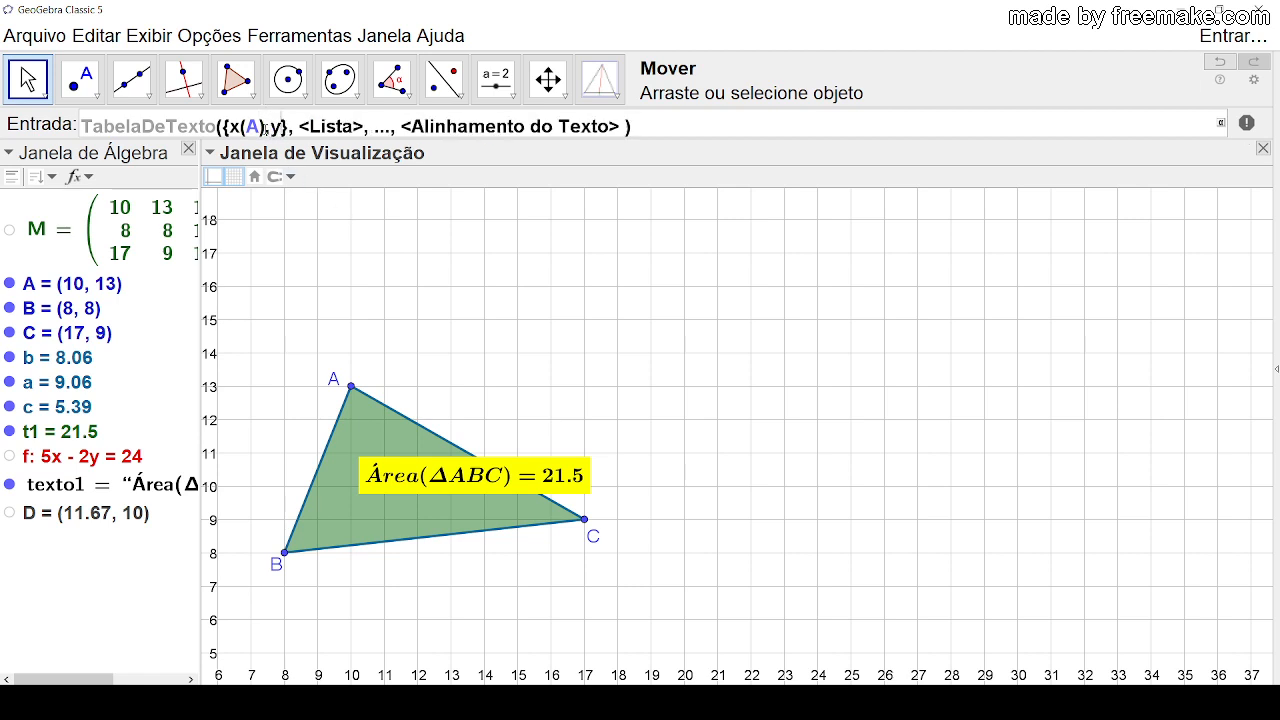
pyautogui.write('(A)')
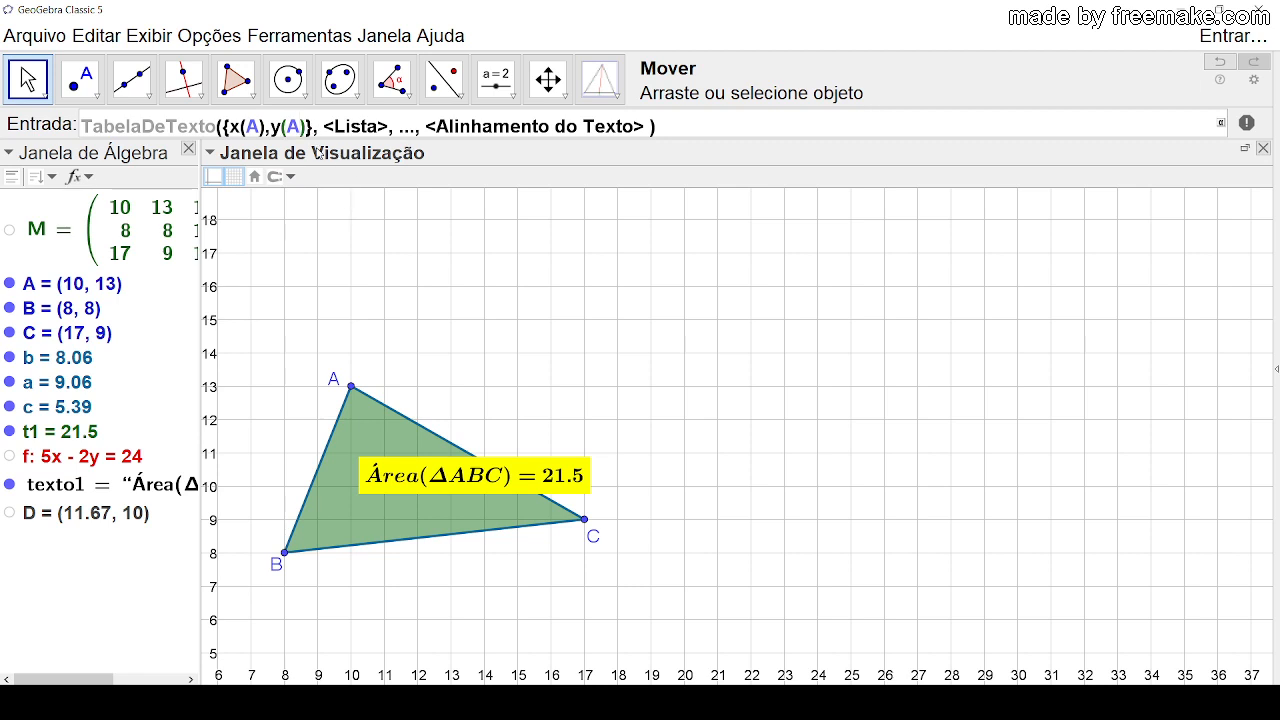
pyautogui.write(',1')
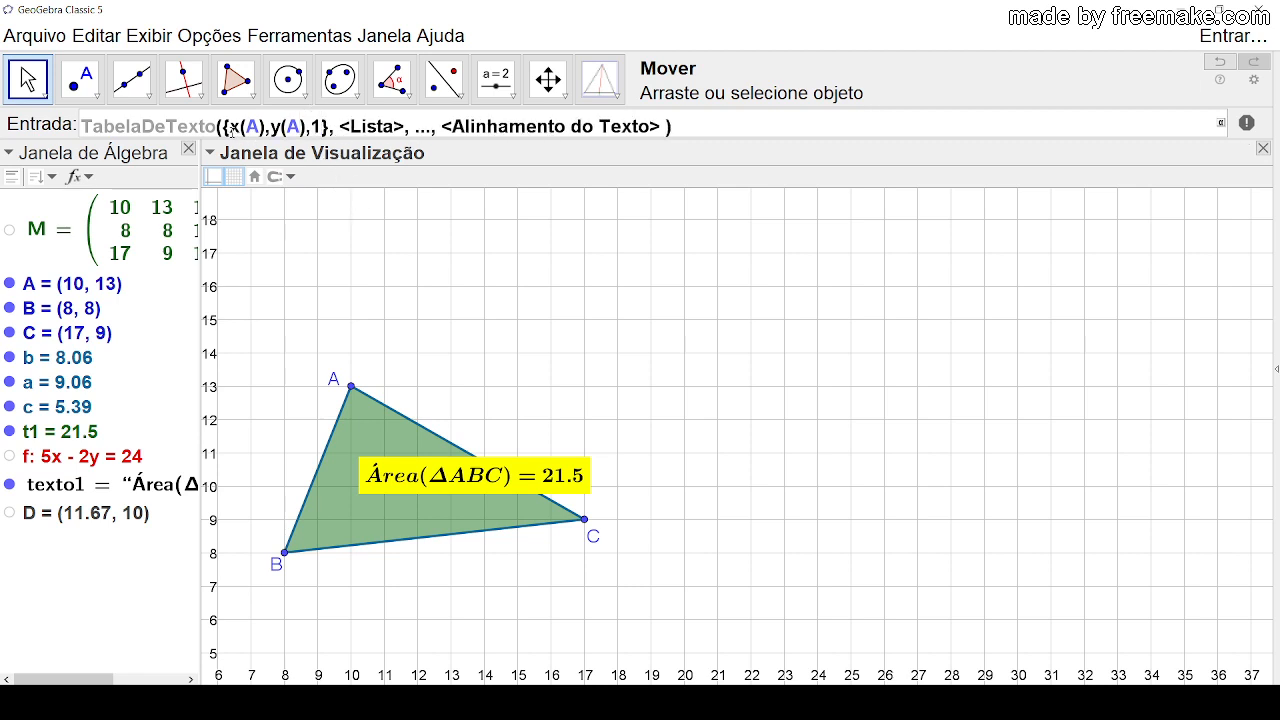
# Step: Copy the list {x(A),y(A),1} into the second and third list arguments of TabelaDeTexto, replacing the placeholders
pyautogui.moveTo(222, 126); pyautogui.dragTo(330, 128)
pyautogui.hotkey('ctrl', 'c')
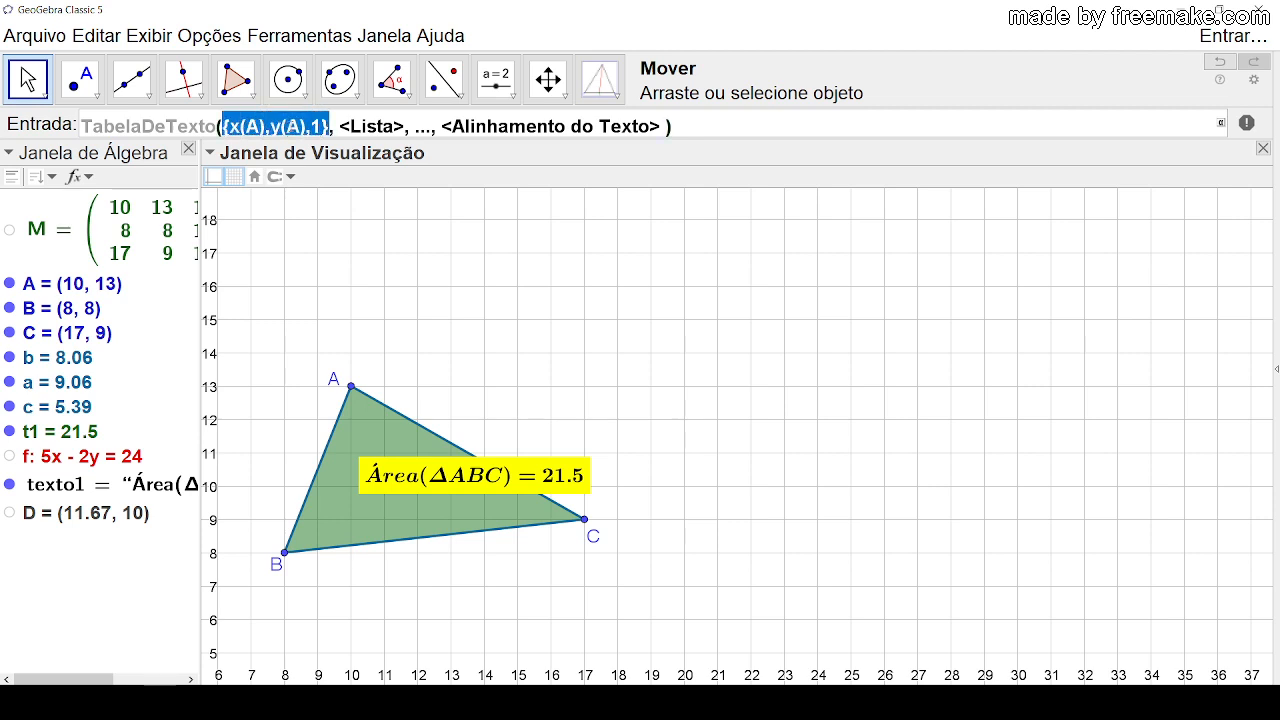
pyautogui.click(338, 127)
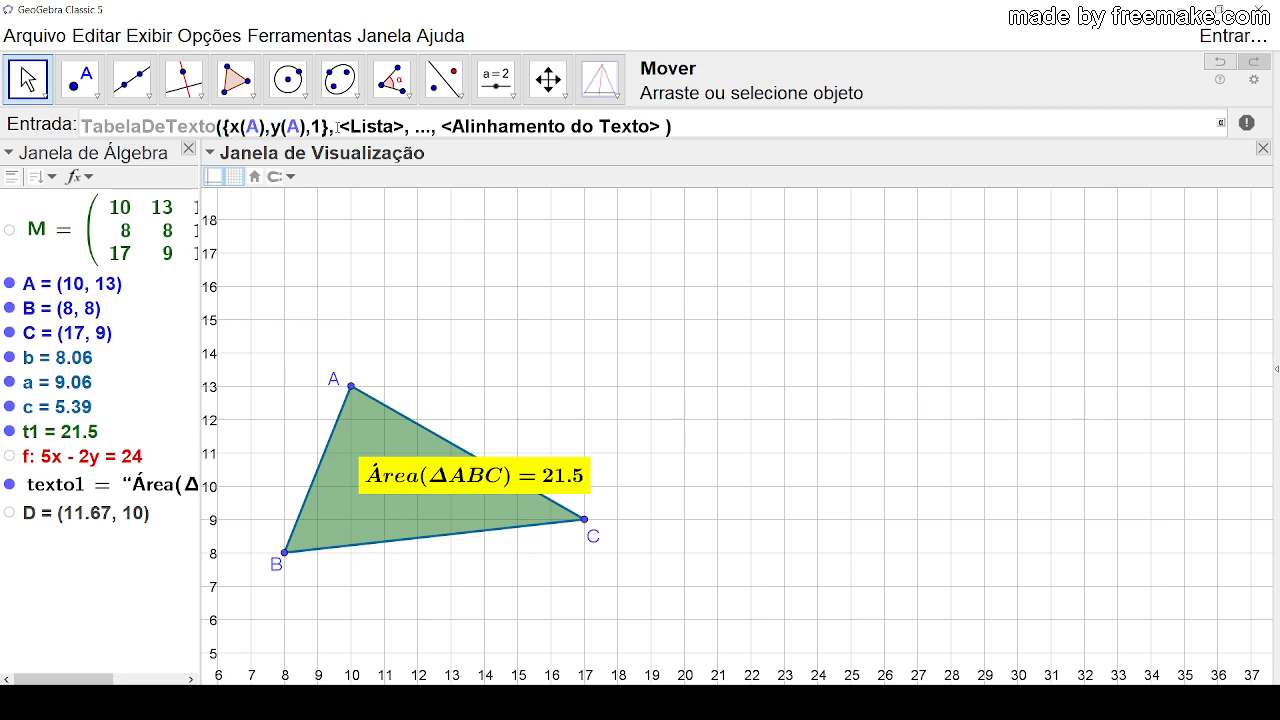
pyautogui.moveTo(342, 126); pyautogui.dragTo(404, 126)
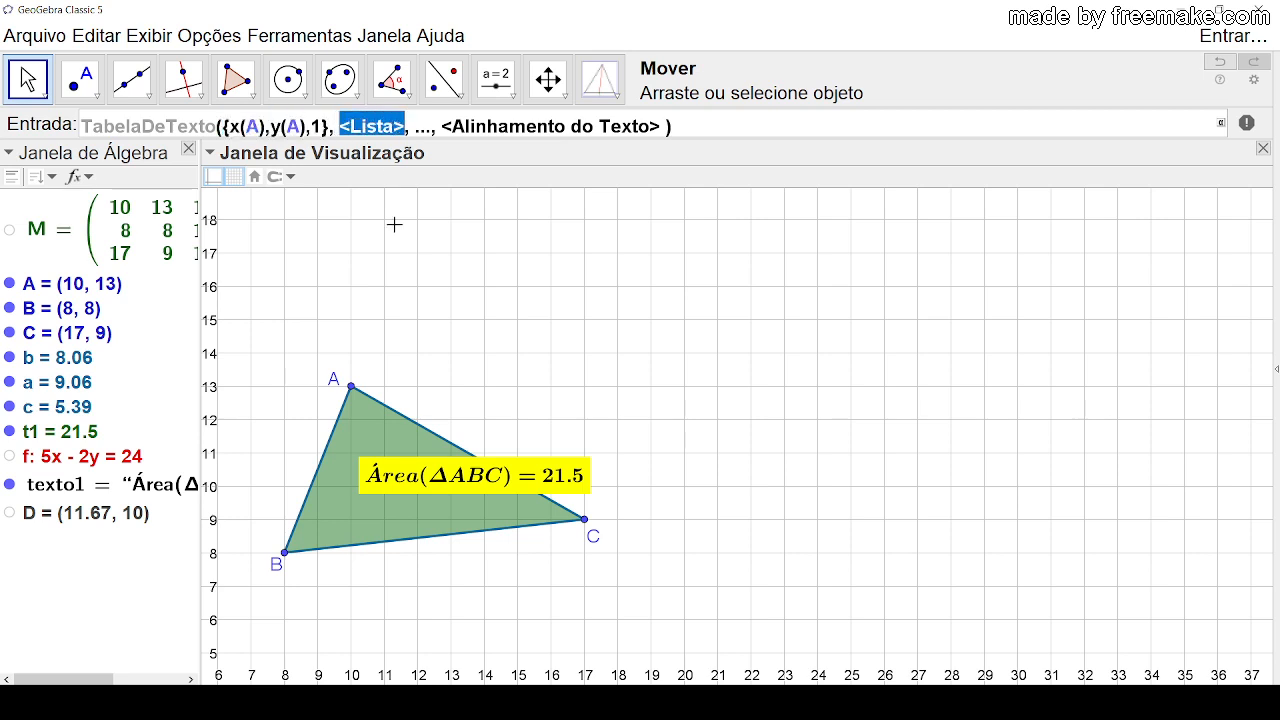
pyautogui.hotkey('ctrl', 'v')
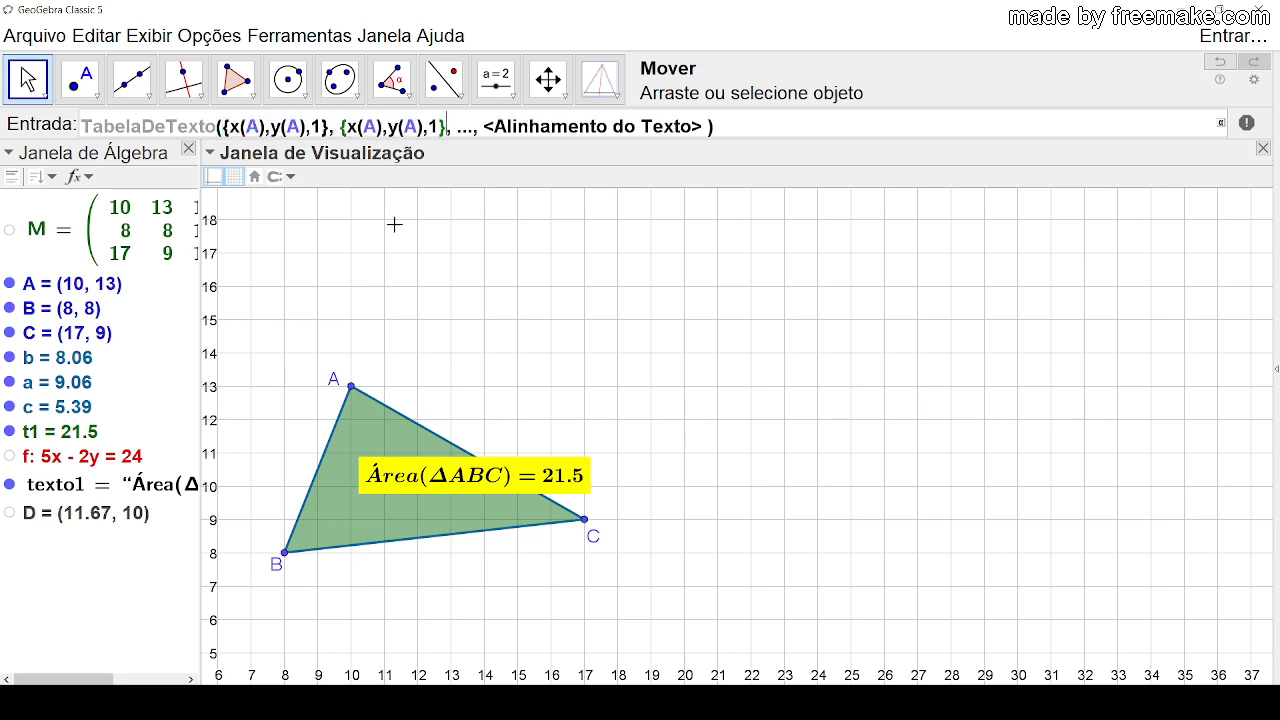
pyautogui.click(474, 128)
pyautogui.press('BackSpace')
pyautogui.press('BackSpace')
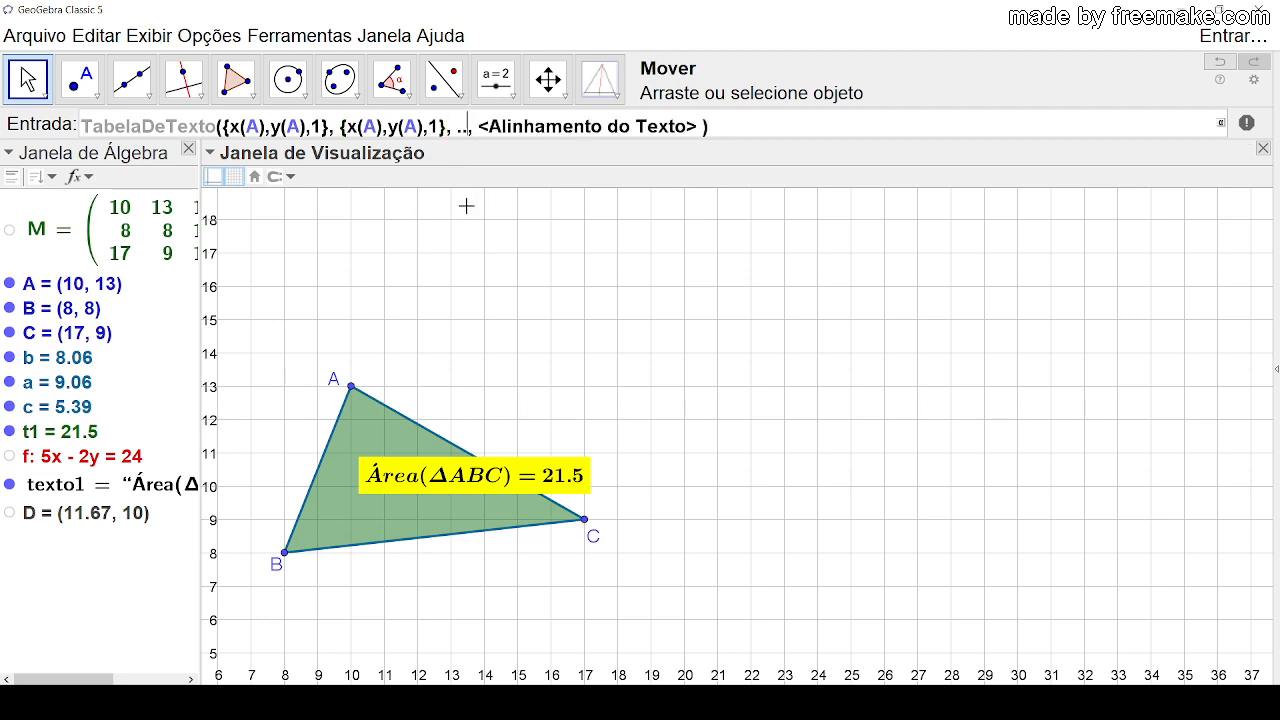
pyautogui.press('BackSpace')
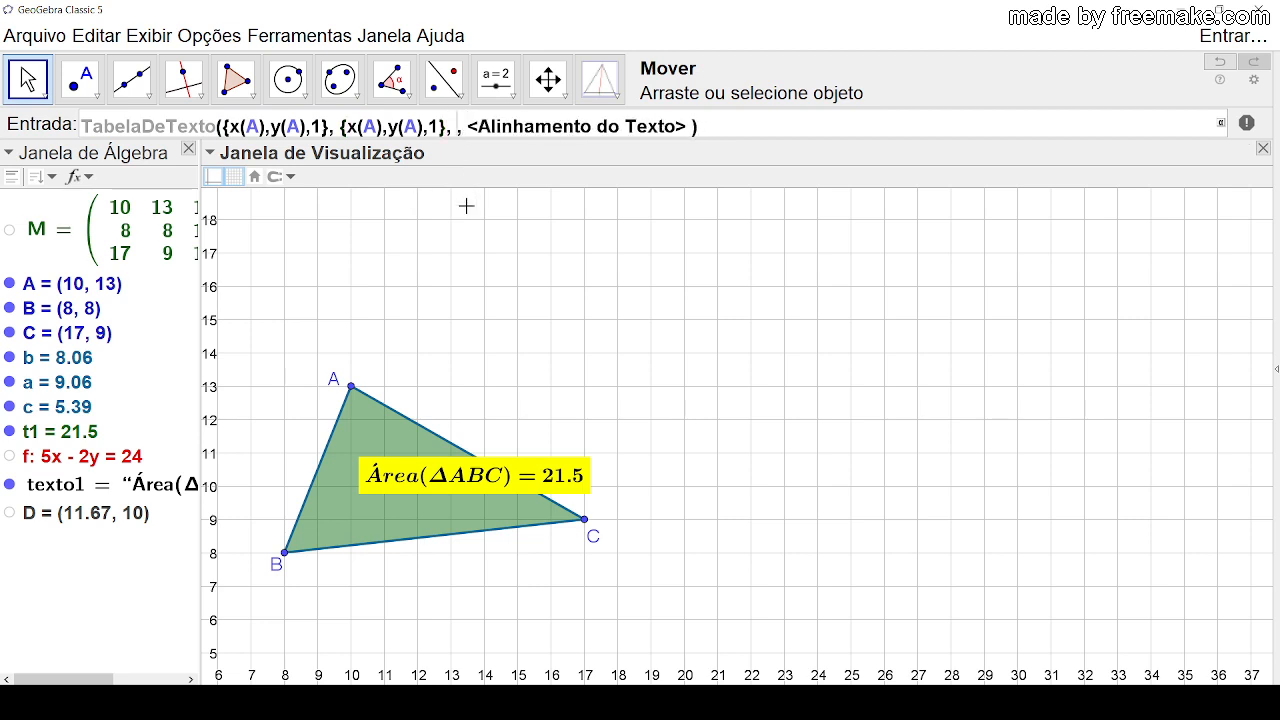
pyautogui.hotkey('ctrl', 'v')
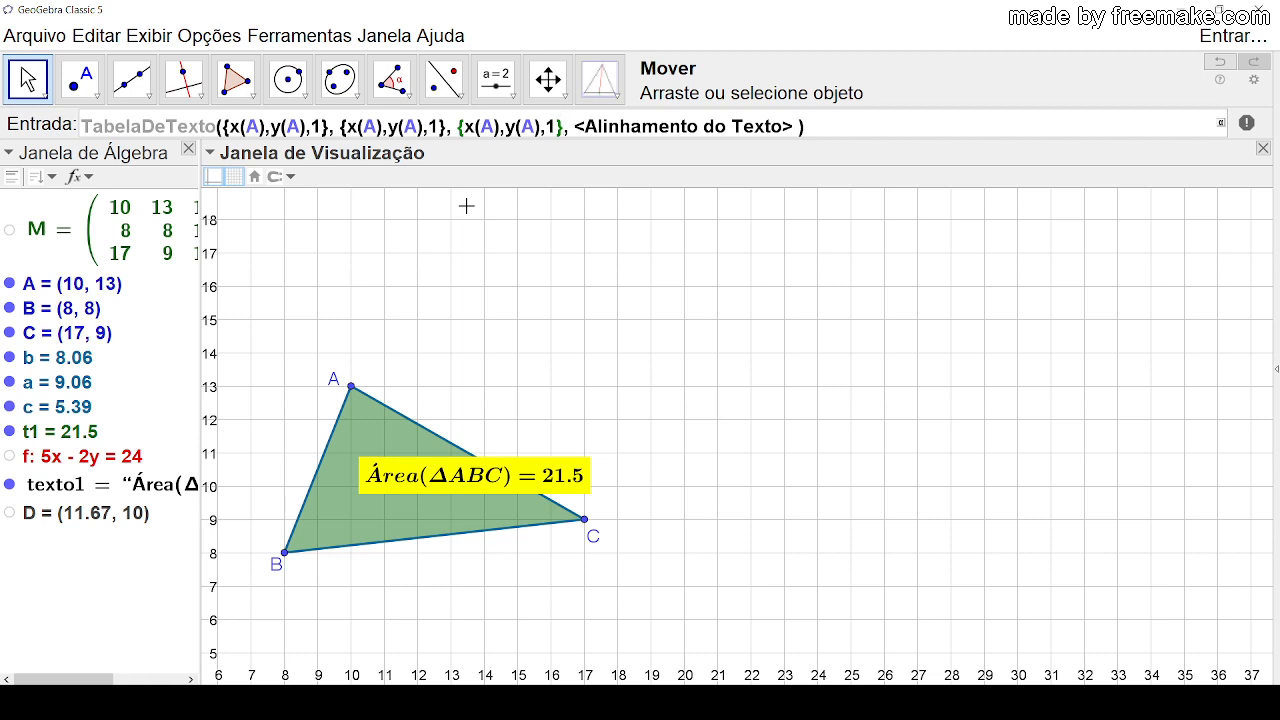
# Step: Change the second list to {x(B),y(B),1} and the third list to {x(C),y(C),1}
pyautogui.click(376, 128)
pyautogui.press('BackSpace')
pyautogui.write('B')
pyautogui.click(416, 126)
pyautogui.press('BackSpace')
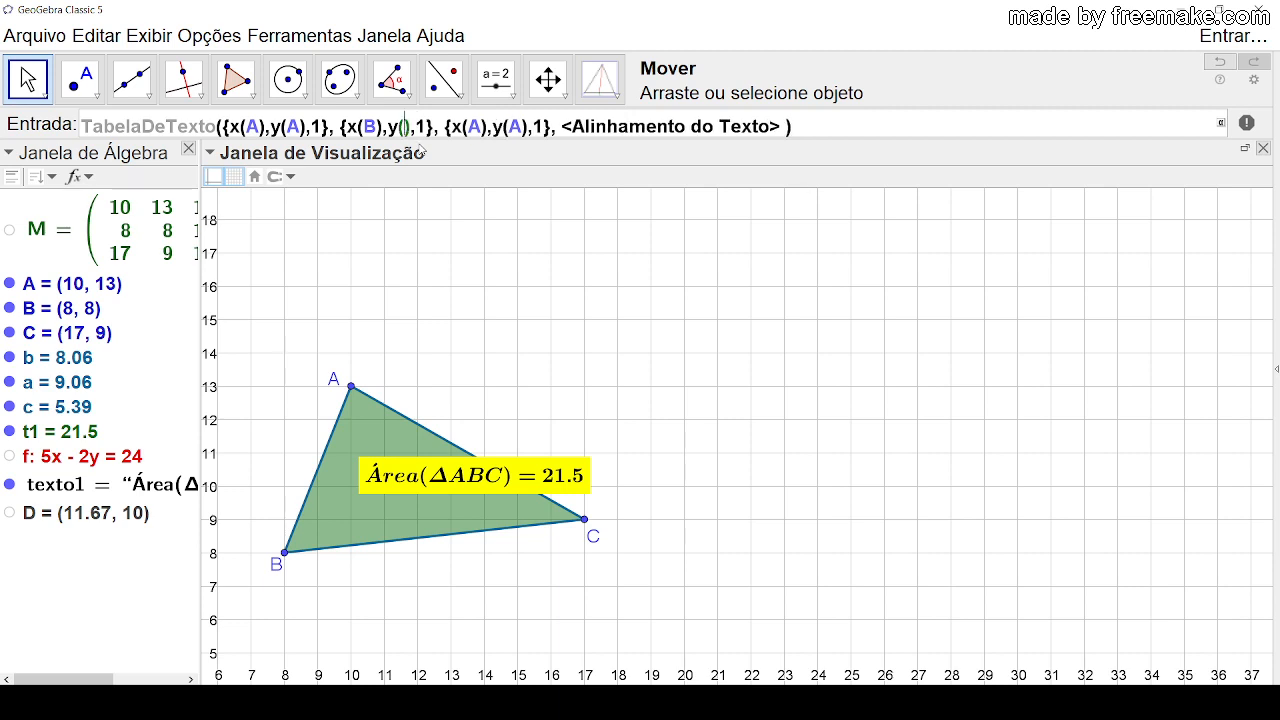
pyautogui.write('B')
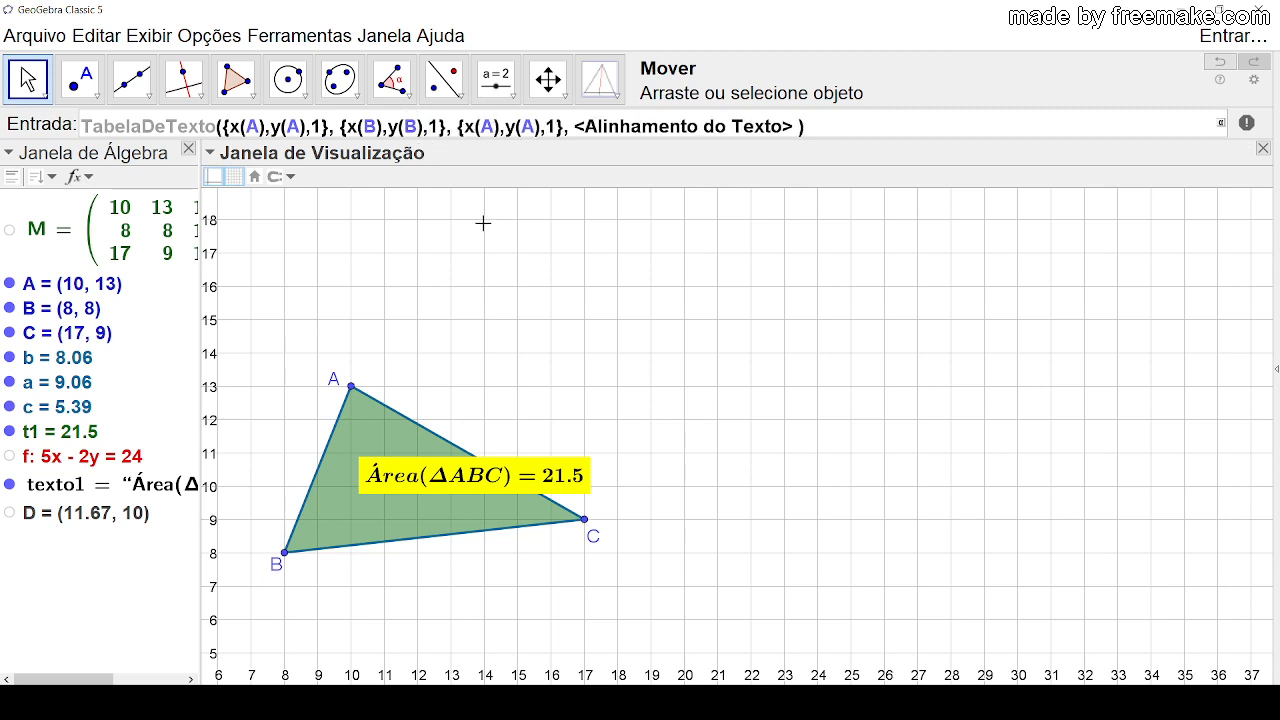
pyautogui.press('BackSpace')
pyautogui.write('C')
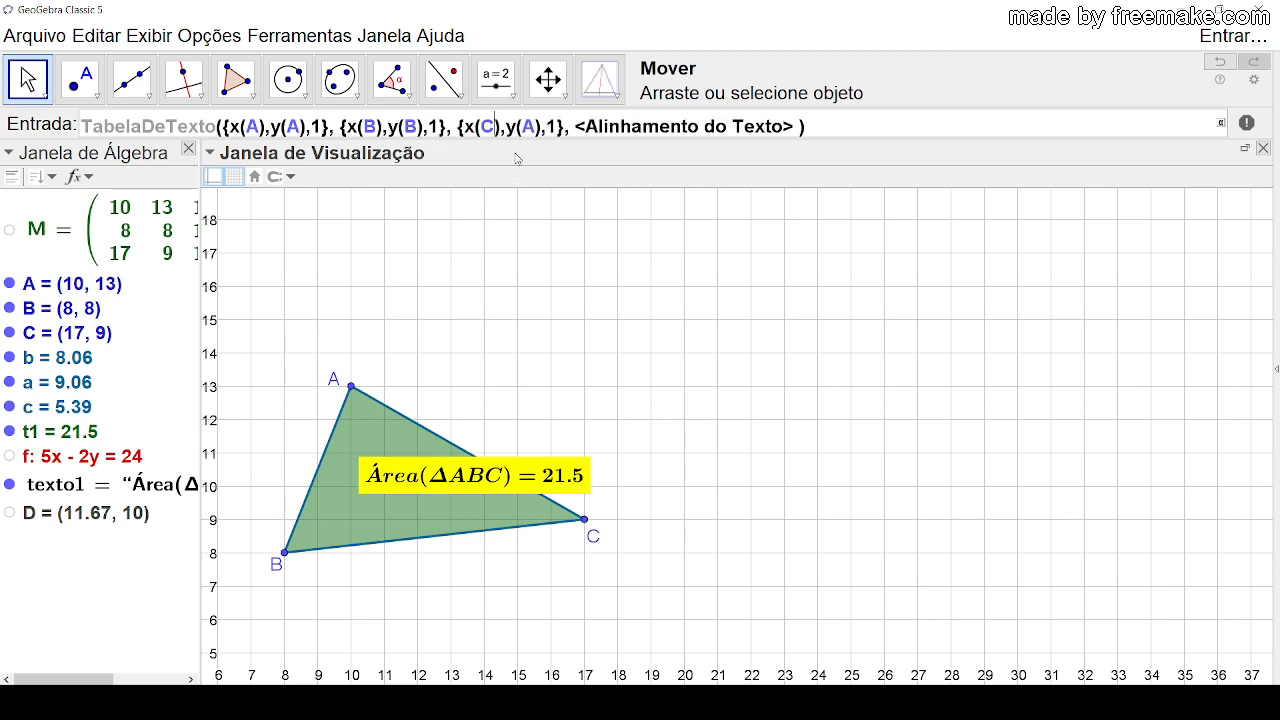
pyautogui.press('BackSpace')
pyautogui.write('C')
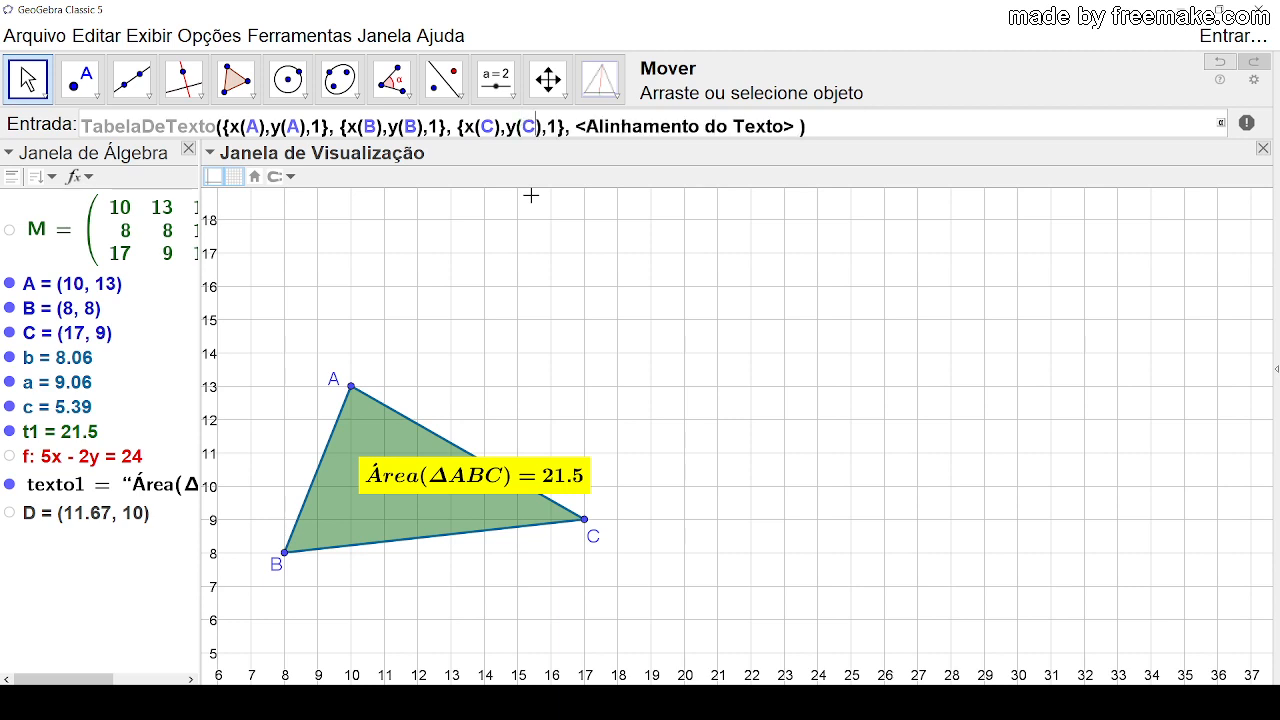
# Step: Set the alignment argument to "h", create the table text, and place it in the empty area above and right of the triangle
pyautogui.moveTo(579, 128); pyautogui.dragTo(791, 127)
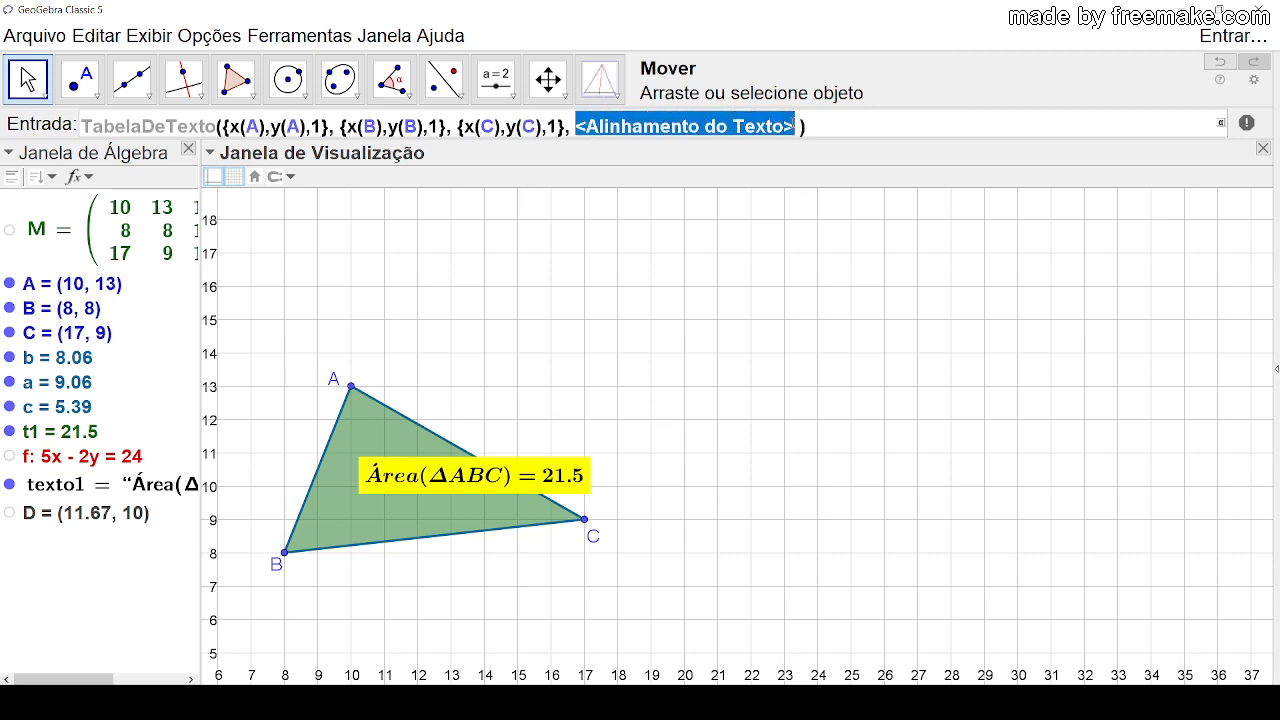
pyautogui.write('"h')
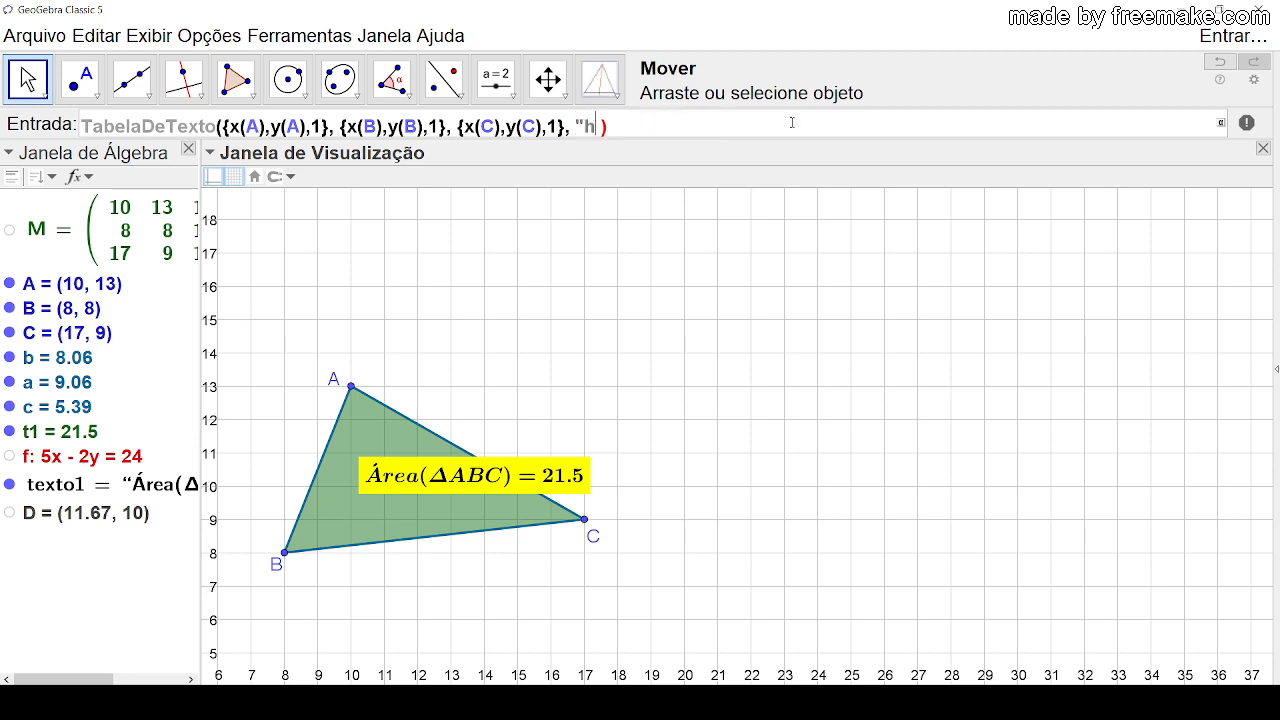
pyautogui.write('"')
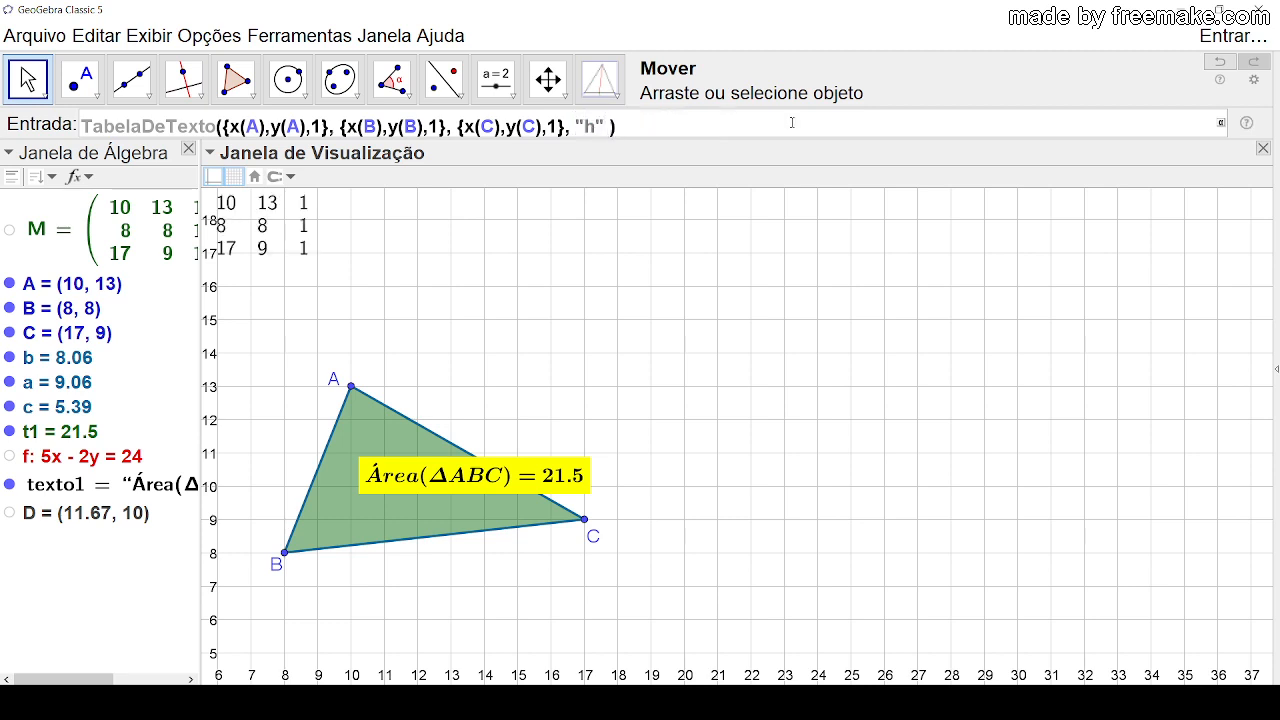
pyautogui.click(672, 126)
pyautogui.press('Return')
pyautogui.moveTo(300, 228); pyautogui.dragTo(756, 272)
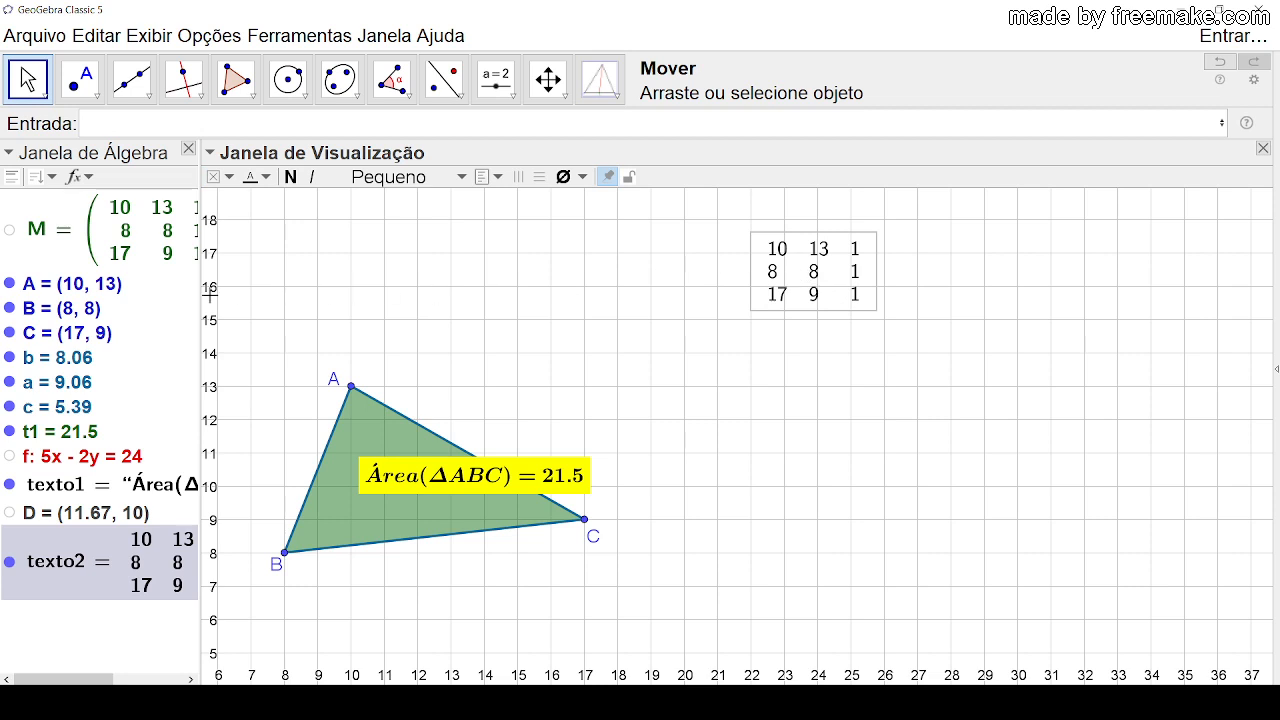
# Step: Shift triangle ABC down beside the axes, with B at about (11.51, -0.36), and place the table text to its left
pyautogui.moveTo(301, 311); pyautogui.dragTo(429, 287)
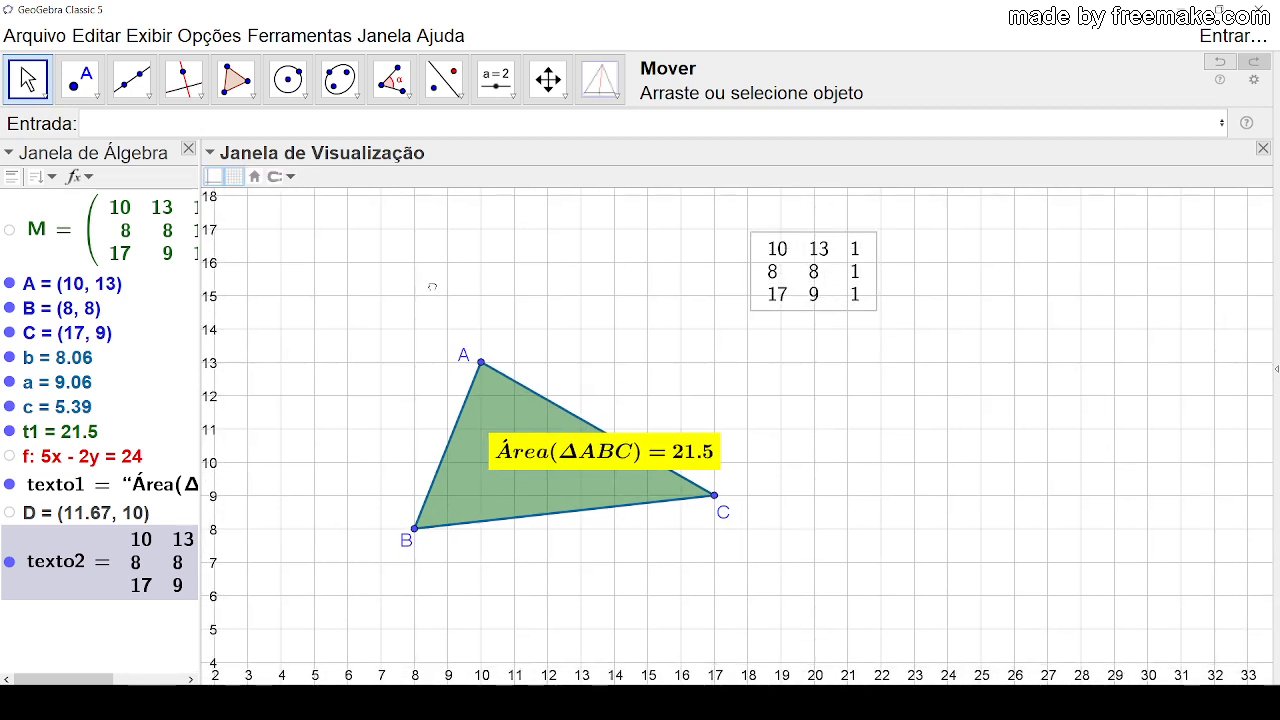
pyautogui.moveTo(306, 429); pyautogui.dragTo(322, 372)
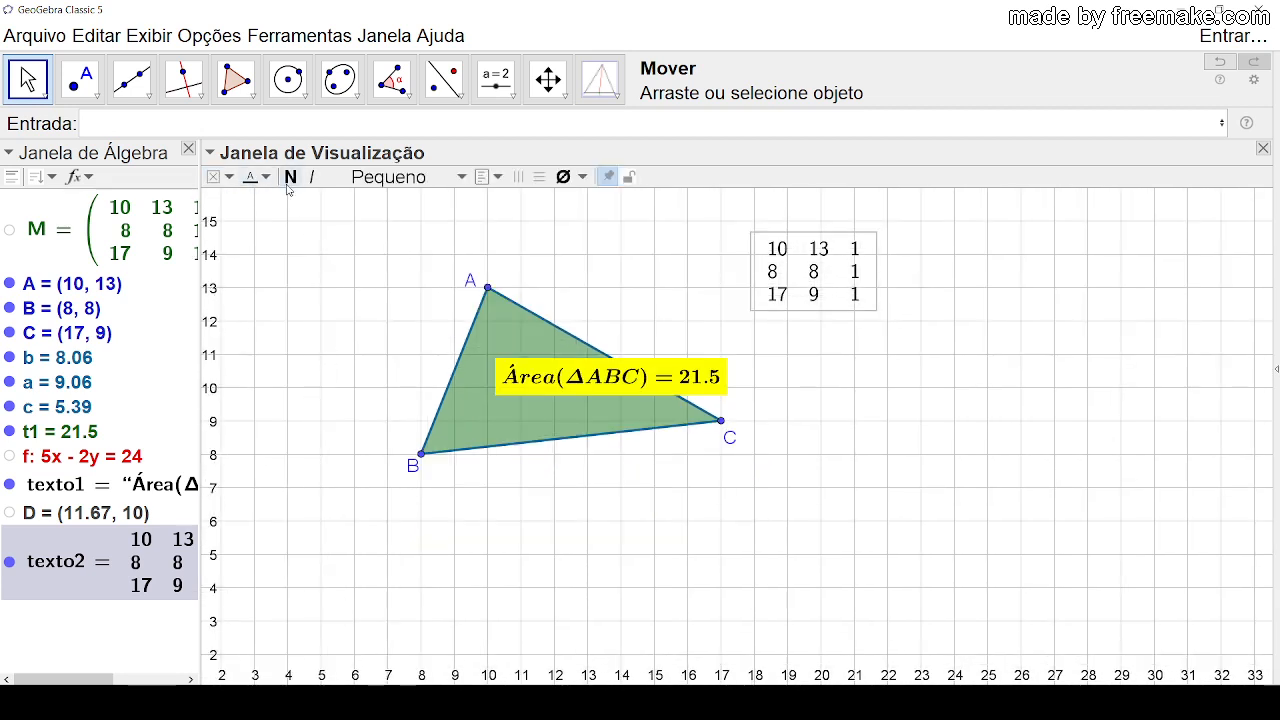
pyautogui.click(358, 272)
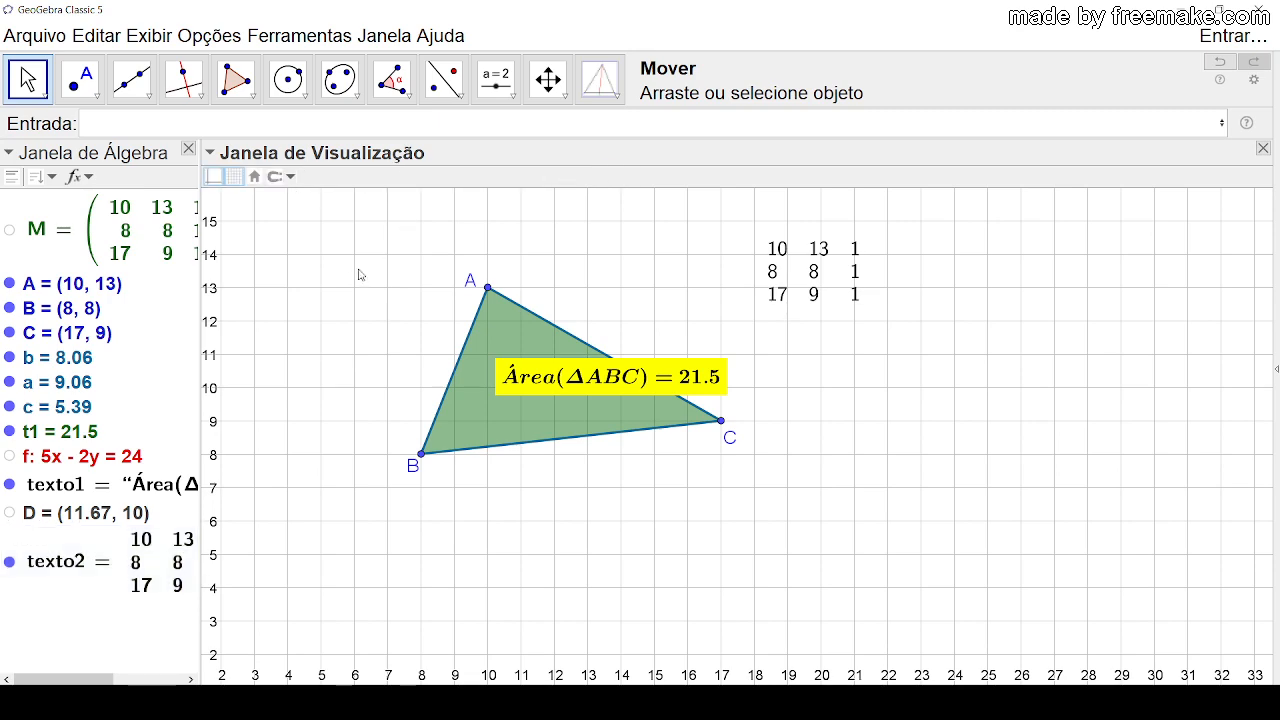
pyautogui.click(256, 178)
pyautogui.moveTo(905, 352); pyautogui.dragTo(713, 449)
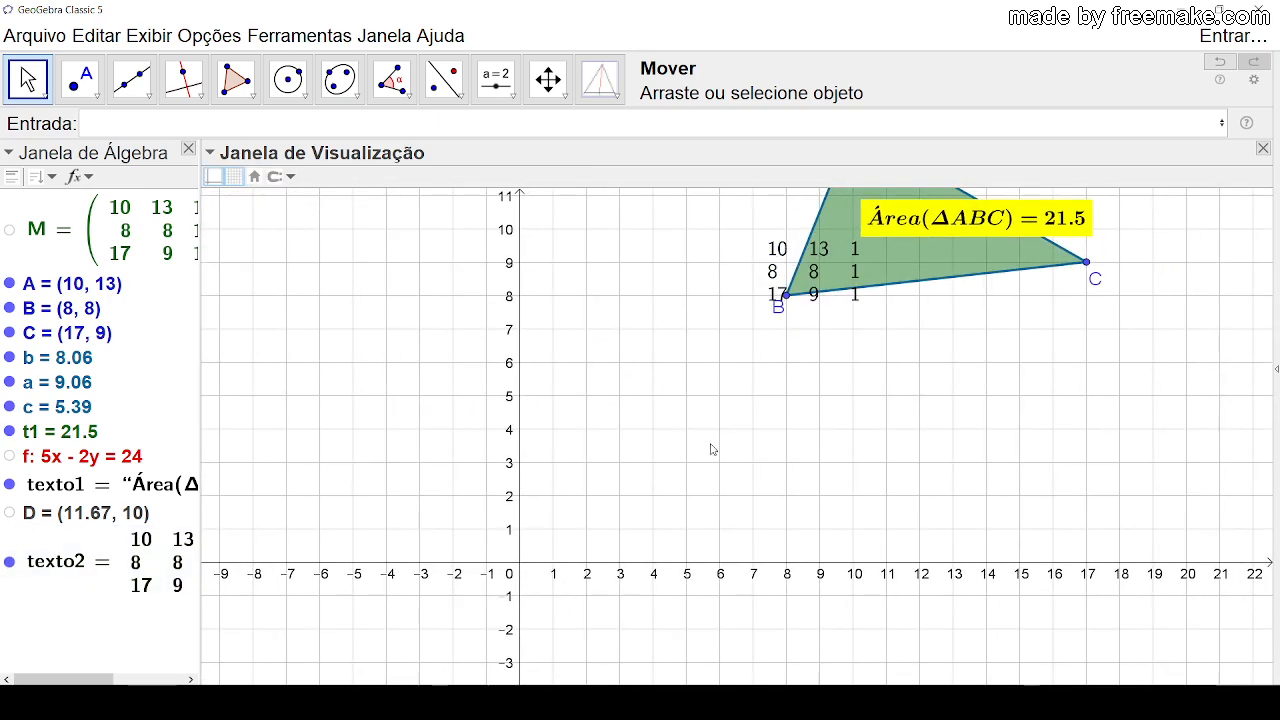
pyautogui.moveTo(920, 283); pyautogui.dragTo(959, 421)
pyautogui.moveTo(807, 314); pyautogui.dragTo(618, 279)
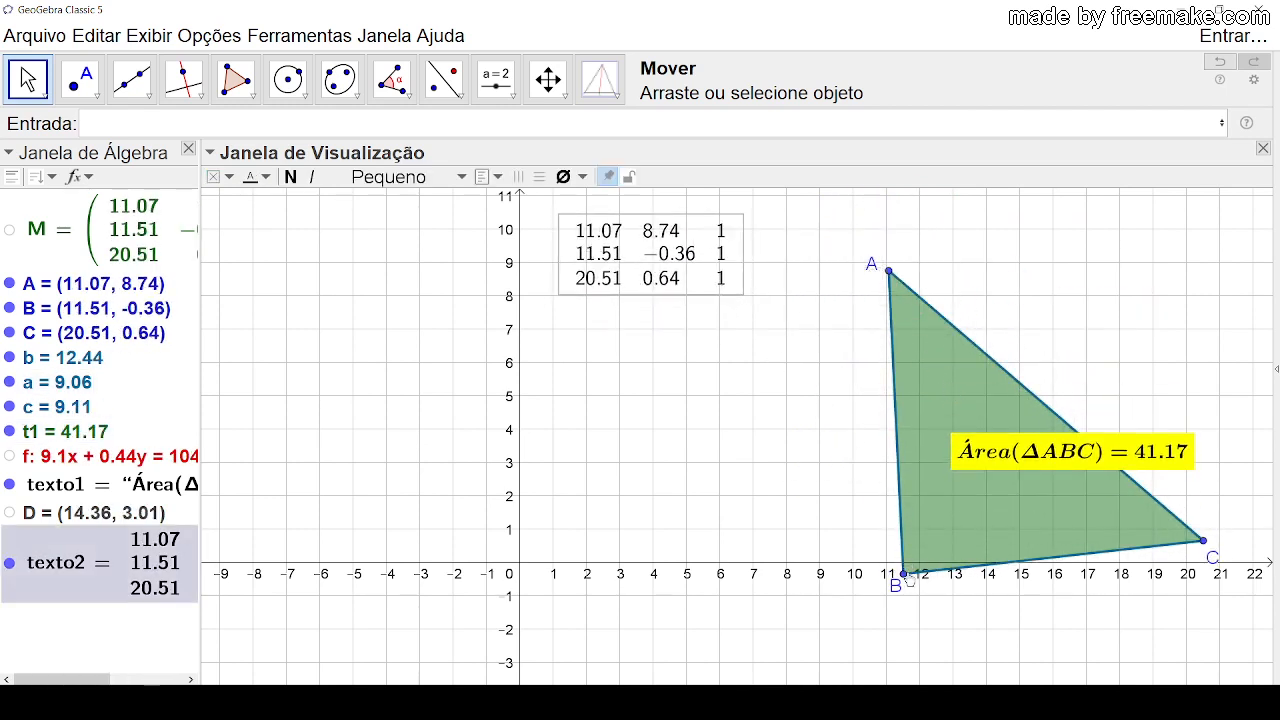
# Step: Move B to (7, 3), A to (10, 8) and C to (16, 3)
pyautogui.moveTo(896, 586); pyautogui.dragTo(754, 466)
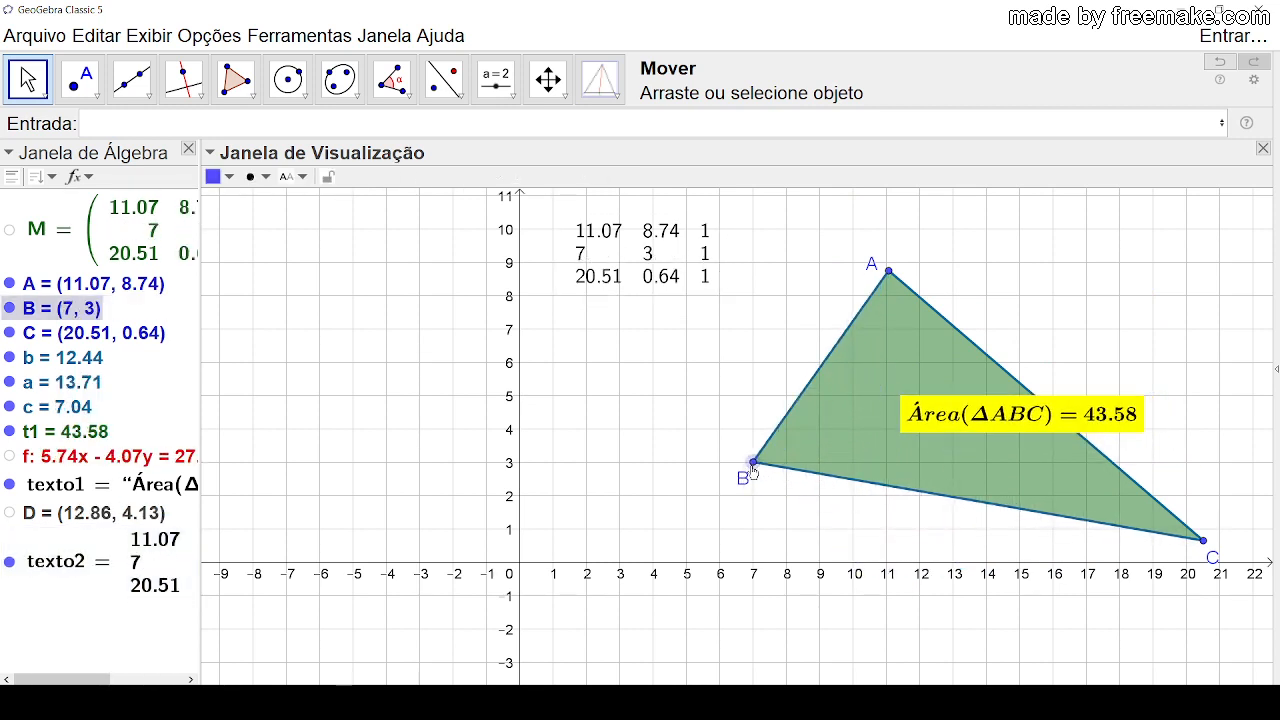
pyautogui.moveTo(888, 272); pyautogui.dragTo(855, 302)
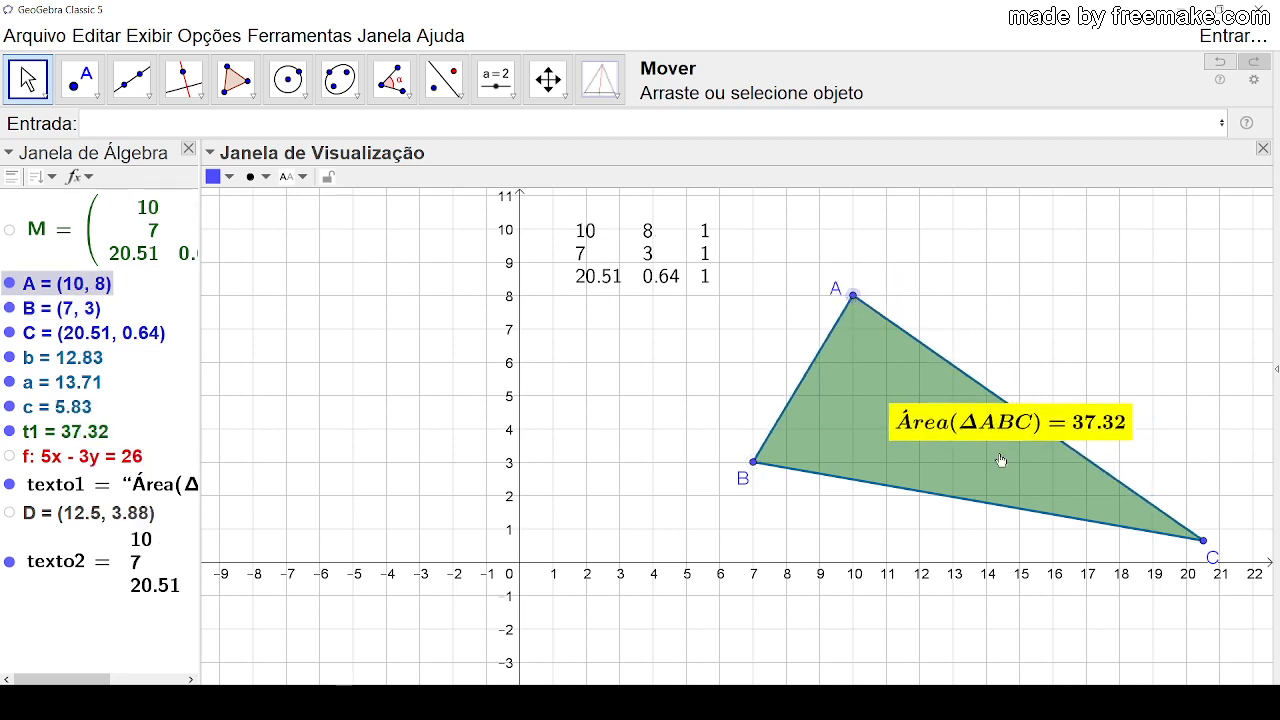
pyautogui.moveTo(1203, 540); pyautogui.dragTo(1054, 464)
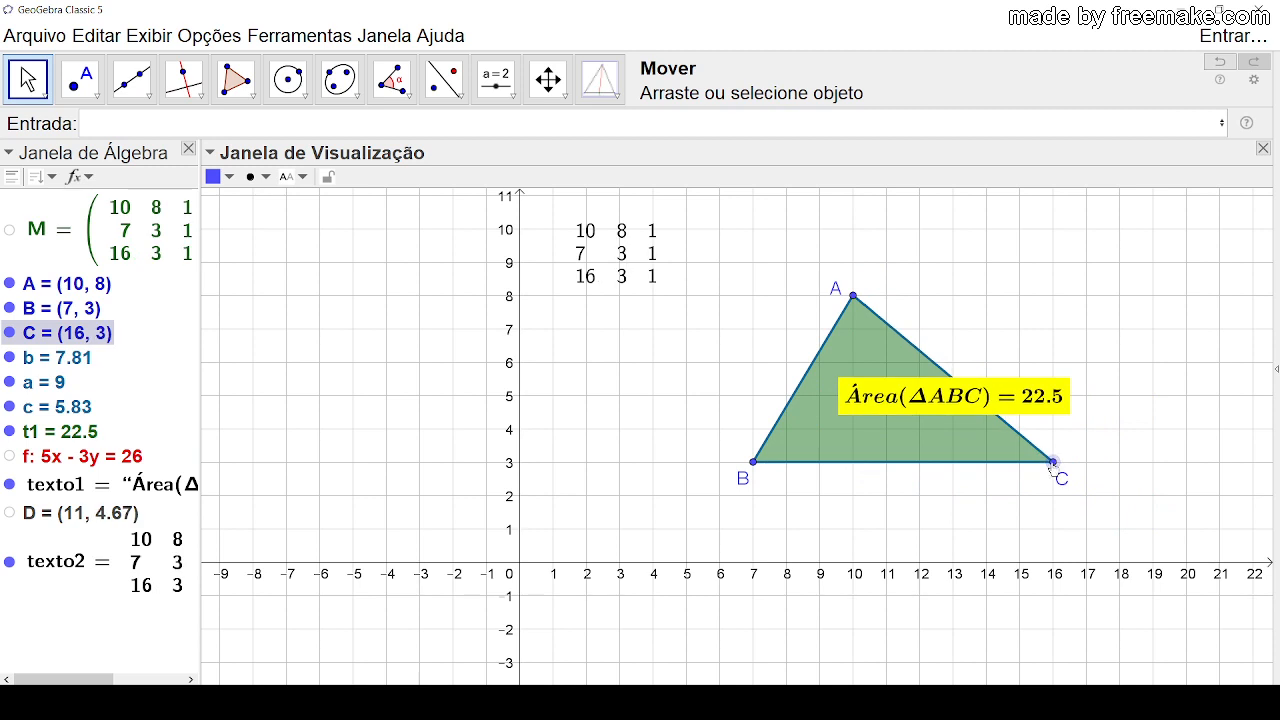
# Step: Reposition the table text left of the y-axis, at about the height of y = 10, and deselect it
pyautogui.click(645, 250)
pyautogui.moveTo(647, 248); pyautogui.dragTo(622, 241)
pyautogui.click(657, 337)
pyautogui.click(634, 244)
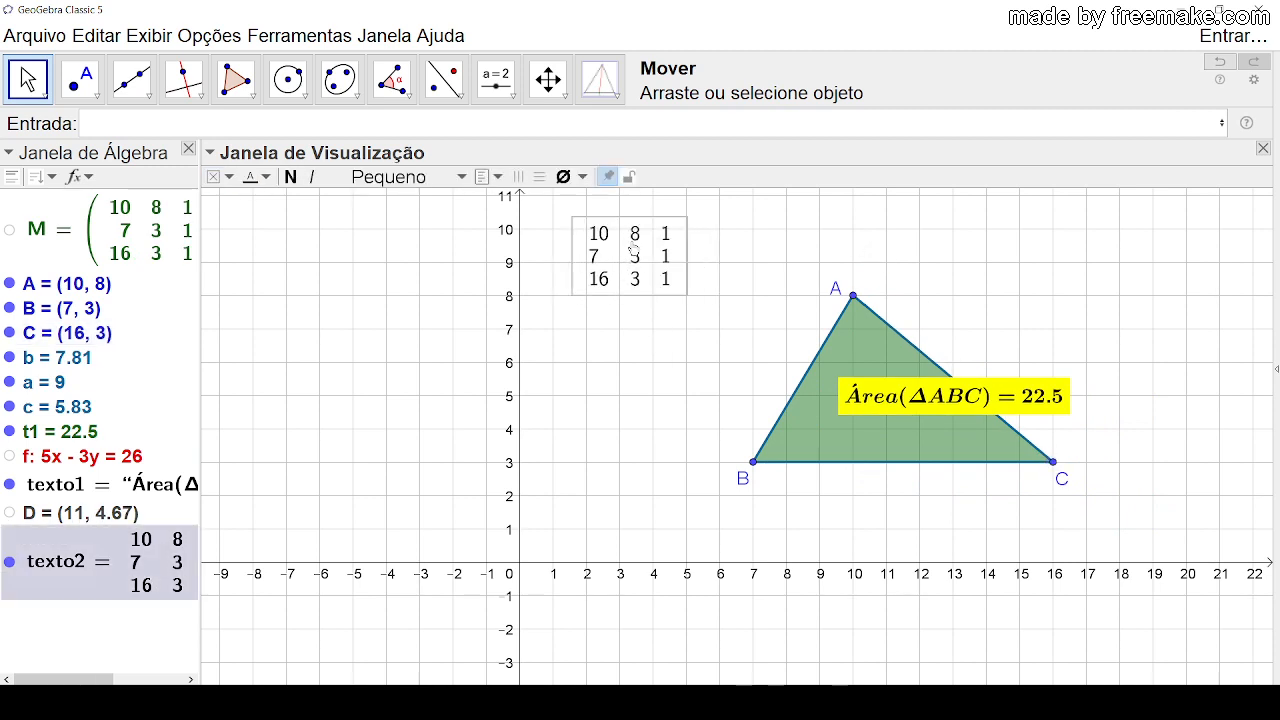
pyautogui.click(632, 333)
pyautogui.click(599, 258)
pyautogui.click(612, 330)
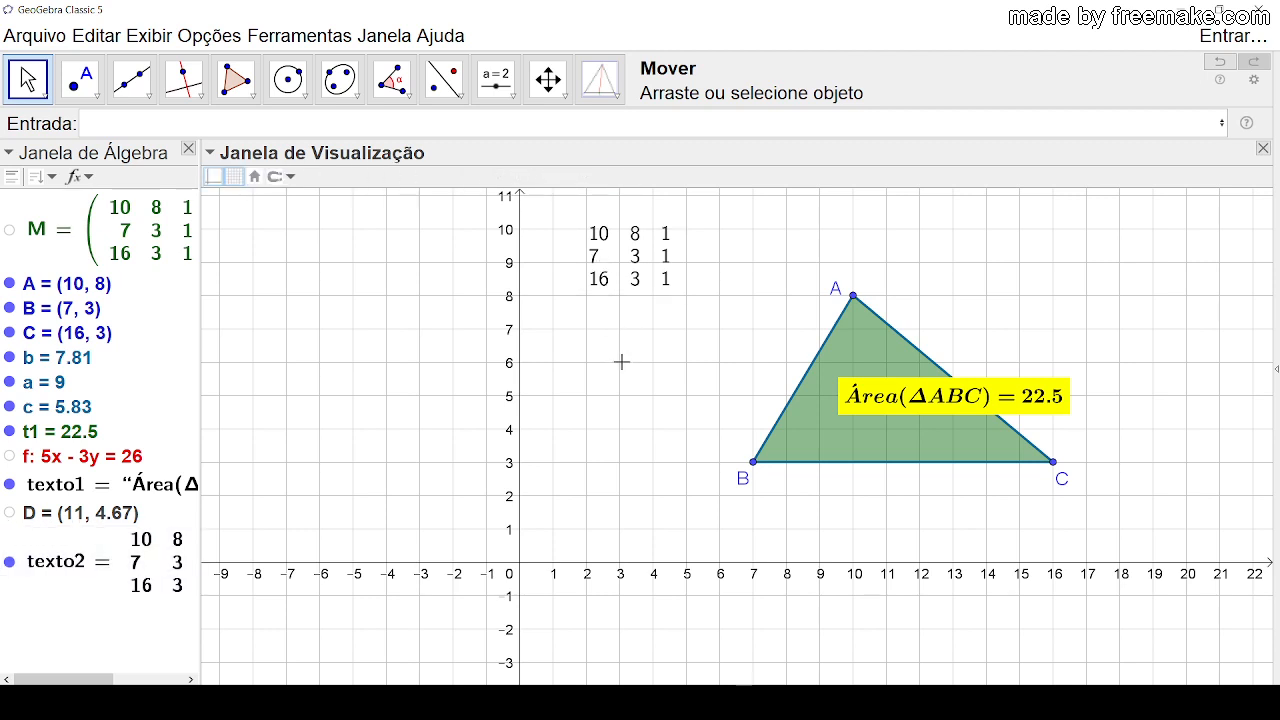
pyautogui.moveTo(624, 250); pyautogui.dragTo(348, 237)
pyautogui.click(398, 366)
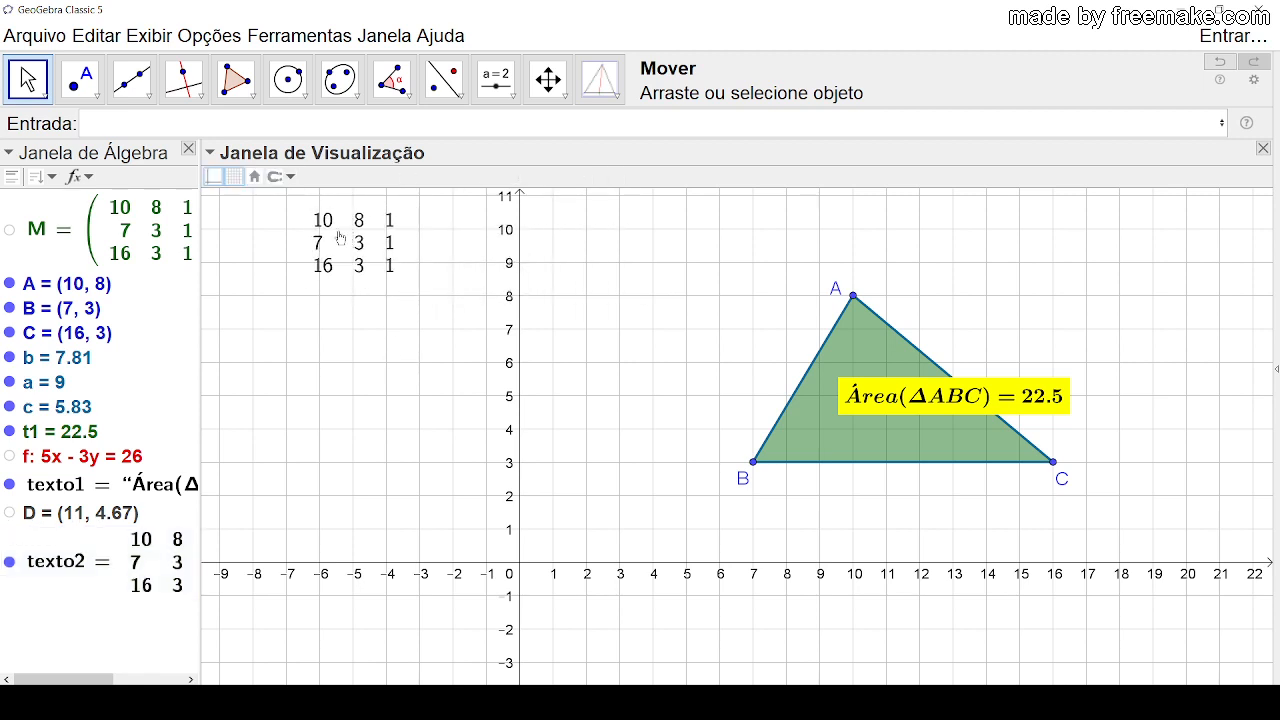
pyautogui.click(338, 228)
pyautogui.click(389, 333)
pyautogui.click(356, 268)
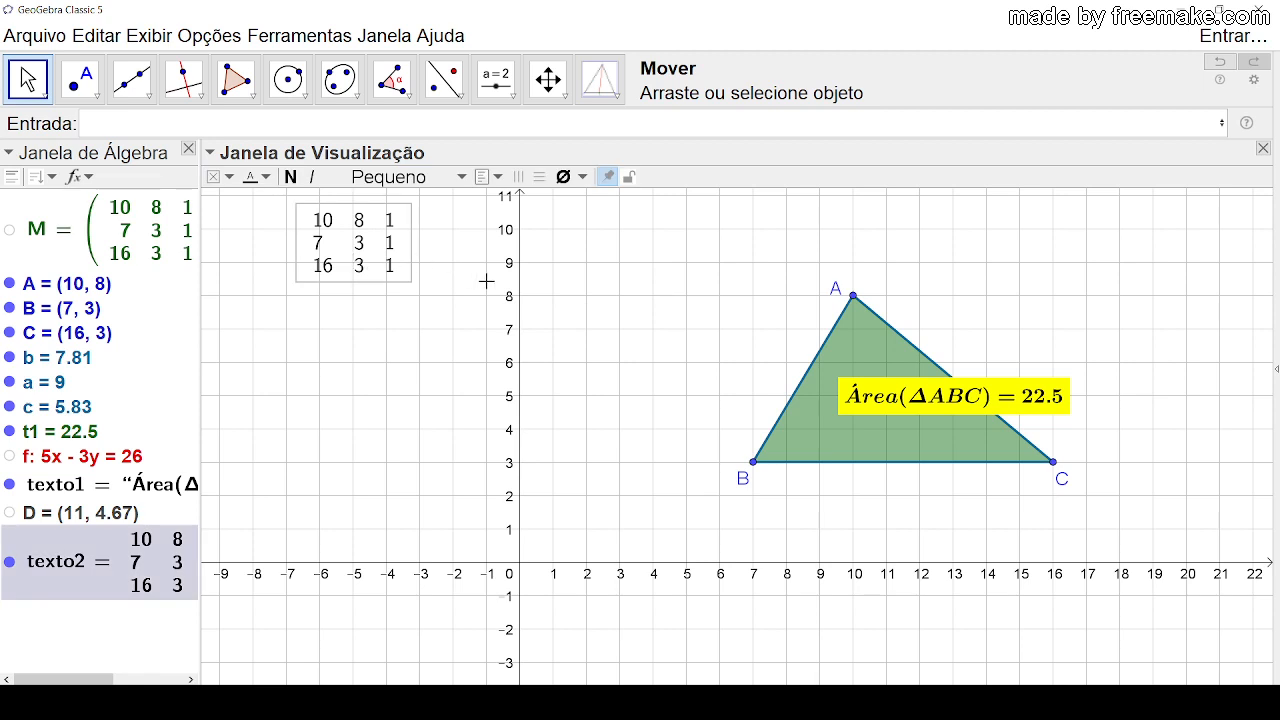
pyautogui.click(632, 312)
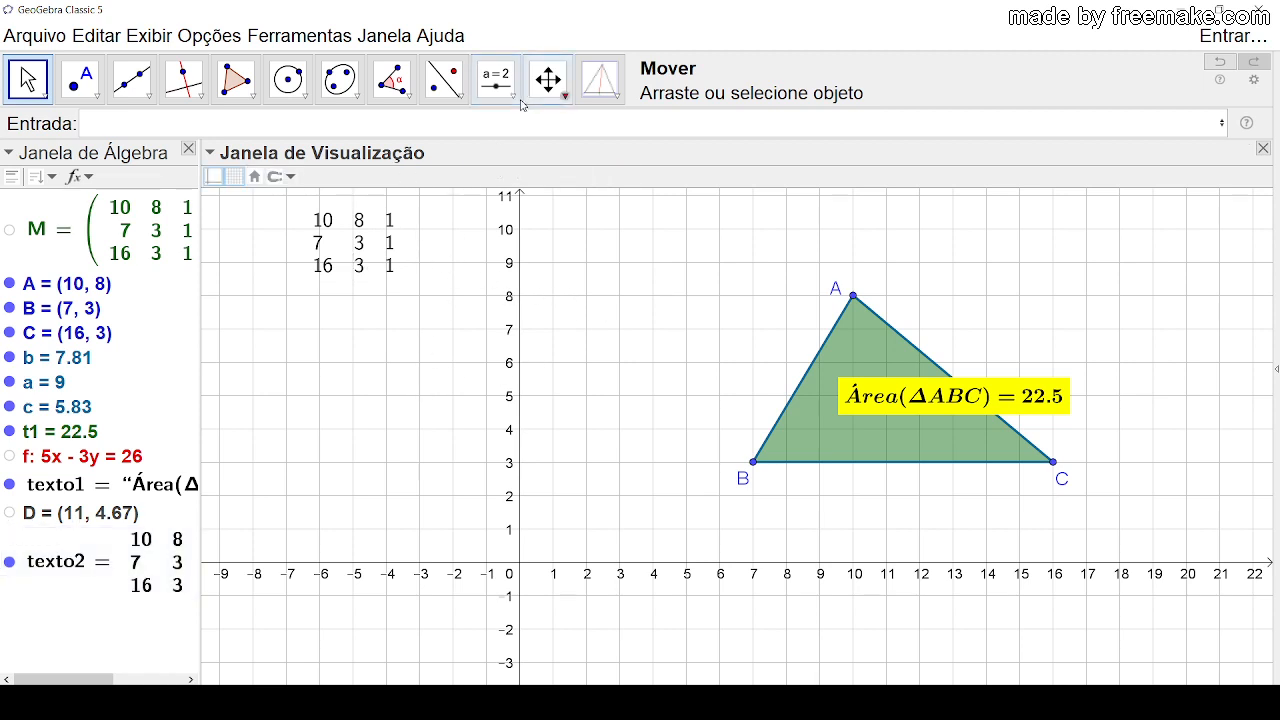
# Step: Start a new text below the table text, insert the 3×3 LaTeX matrix template, and widen the dialog to show the whole formula
pyautogui.click(496, 79)
pyautogui.click(542, 169)
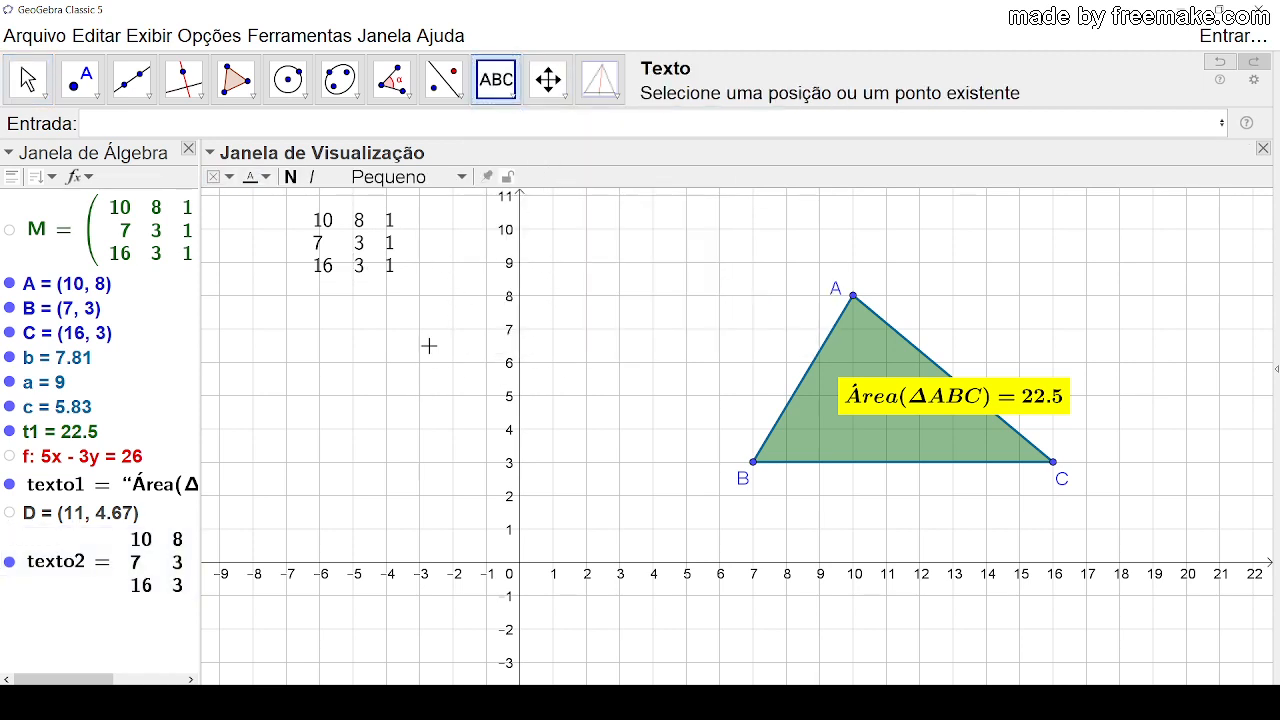
pyautogui.click(340, 370)
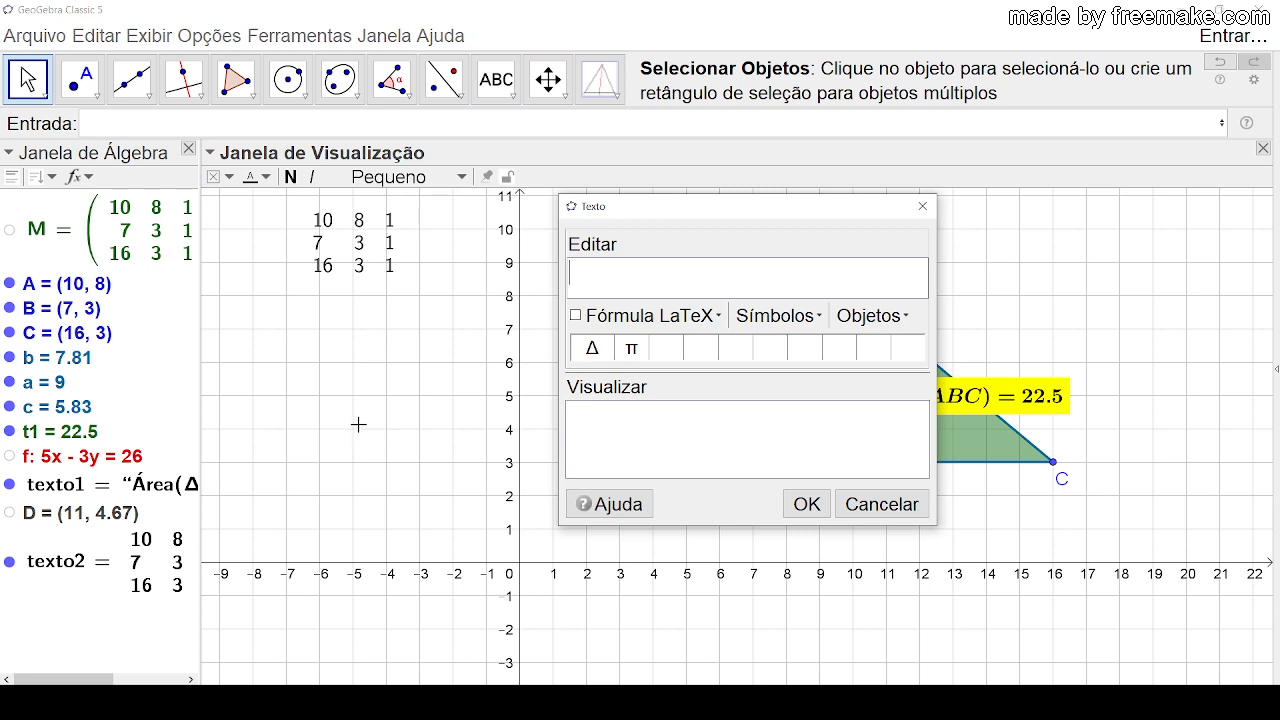
pyautogui.click(720, 318)
pyautogui.moveTo(686, 470)
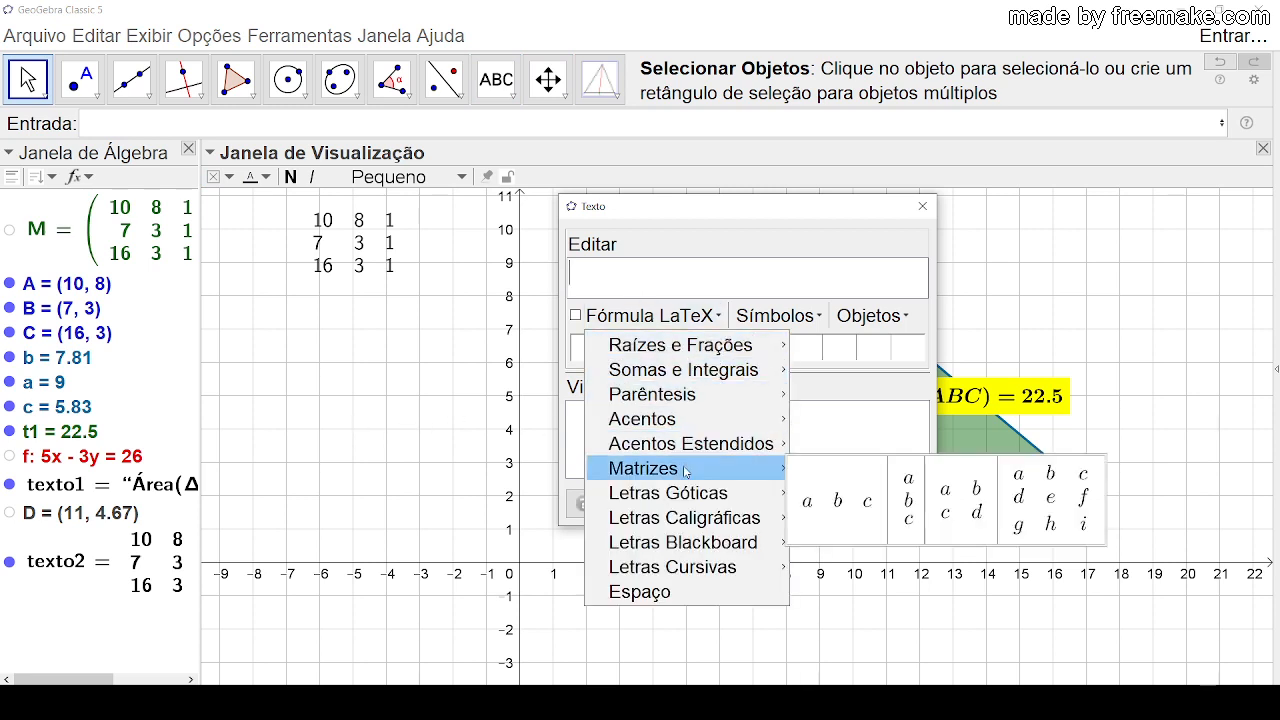
pyautogui.click(1044, 508)
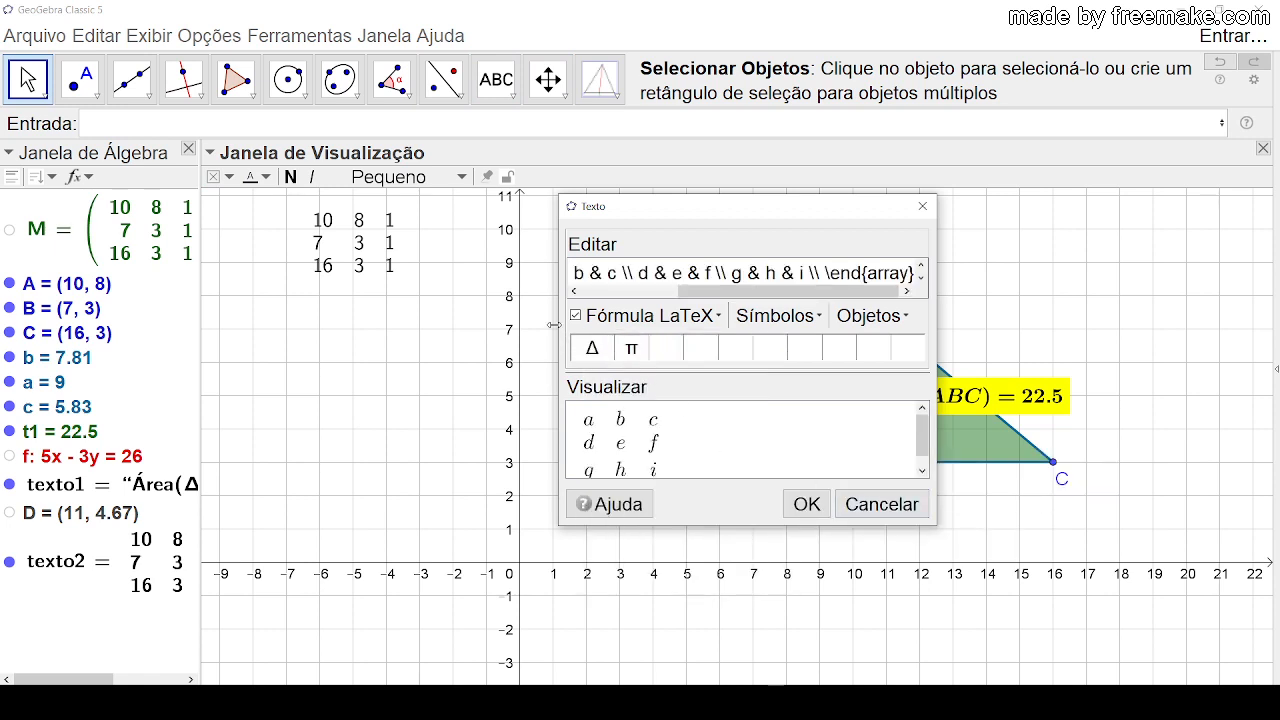
pyautogui.moveTo(553, 325); pyautogui.dragTo(238, 359)
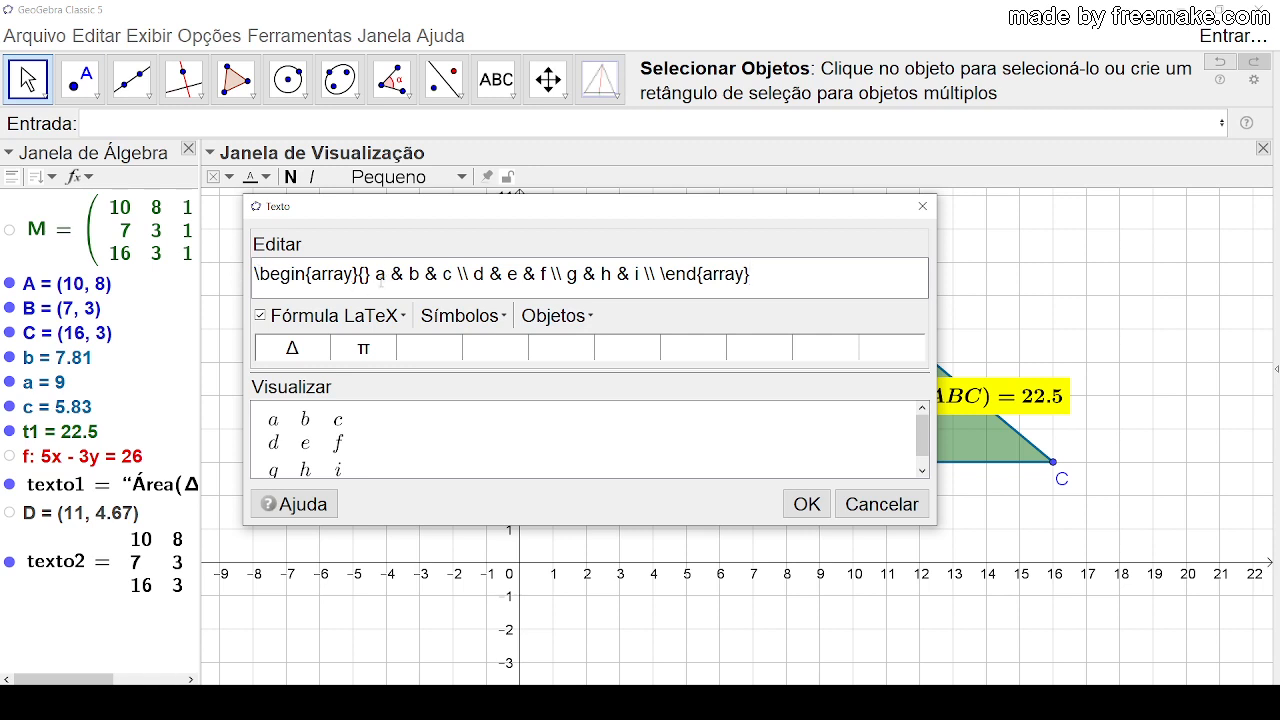
# Step: Replace the matrix template's first entry, a, with x_A
pyautogui.click(380, 283)
pyautogui.press('BackSpace')
pyautogui.press('BackSpace')
pyautogui.write('x')
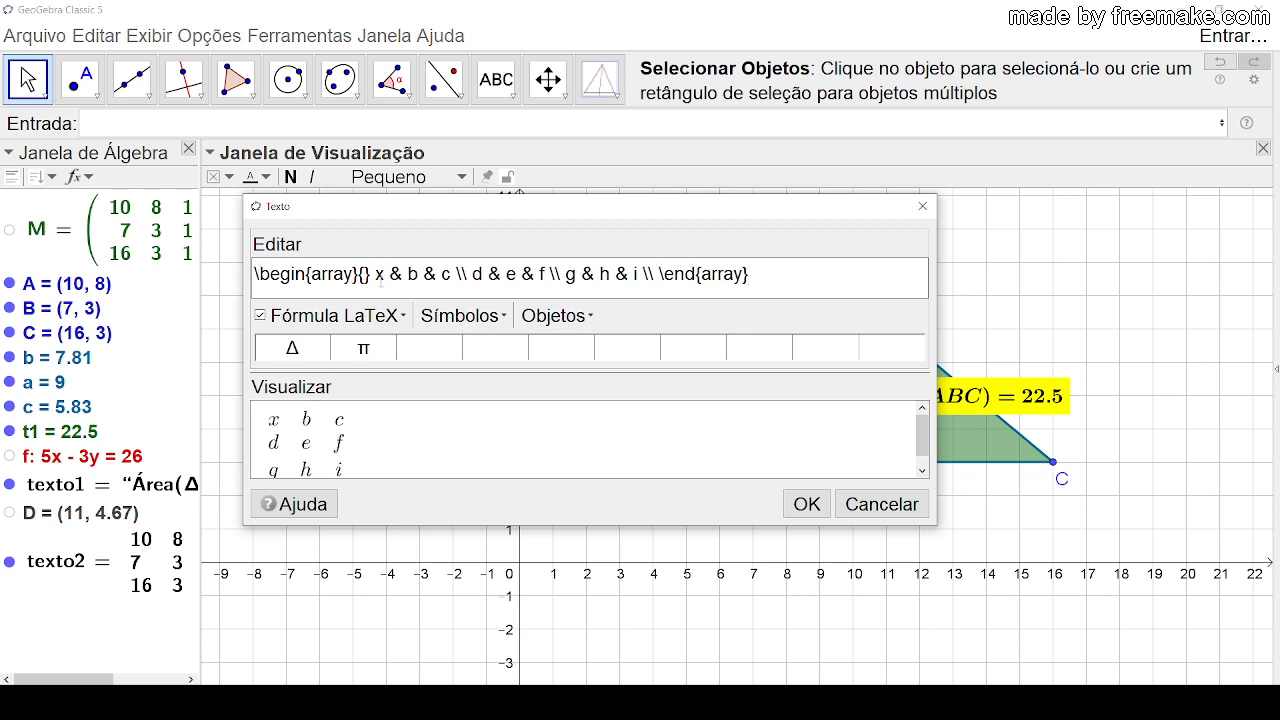
pyautogui.write('_A')
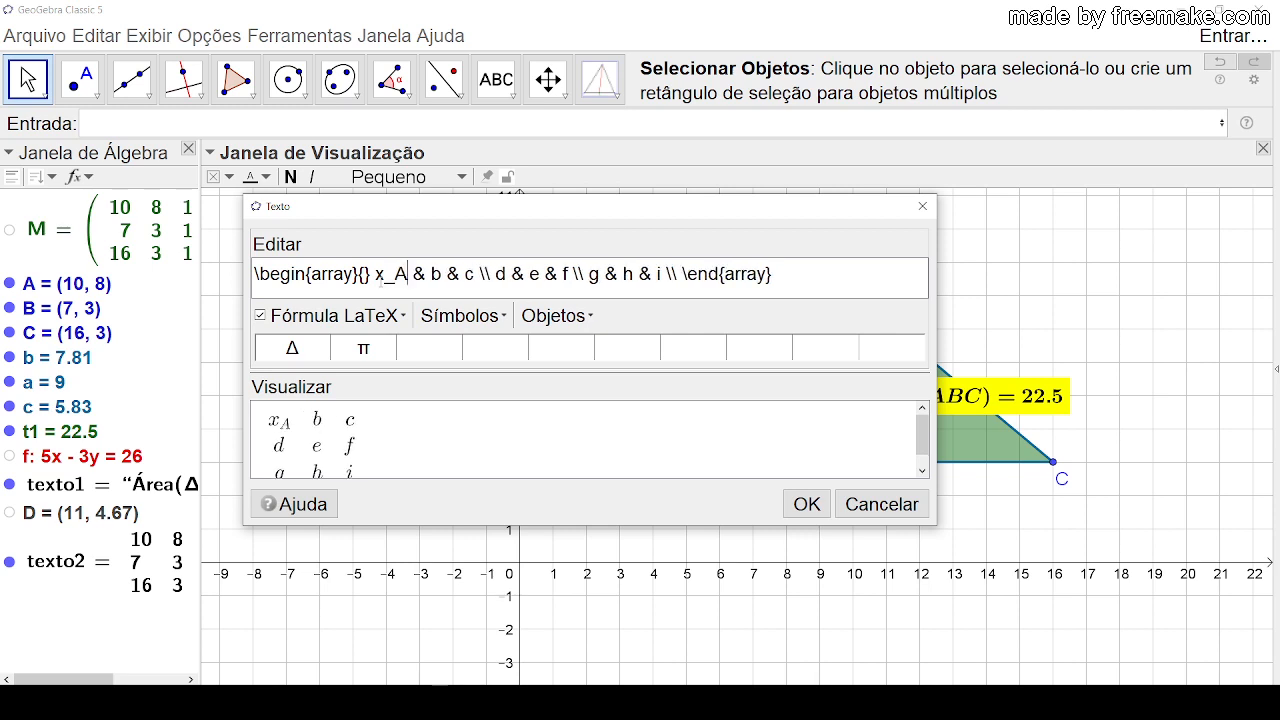
# Step: Replace the second entry of the matrix's first row, b, with x_B, using a lowercase x
pyautogui.doubleClick(436, 274)
pyautogui.press('BackSpace')
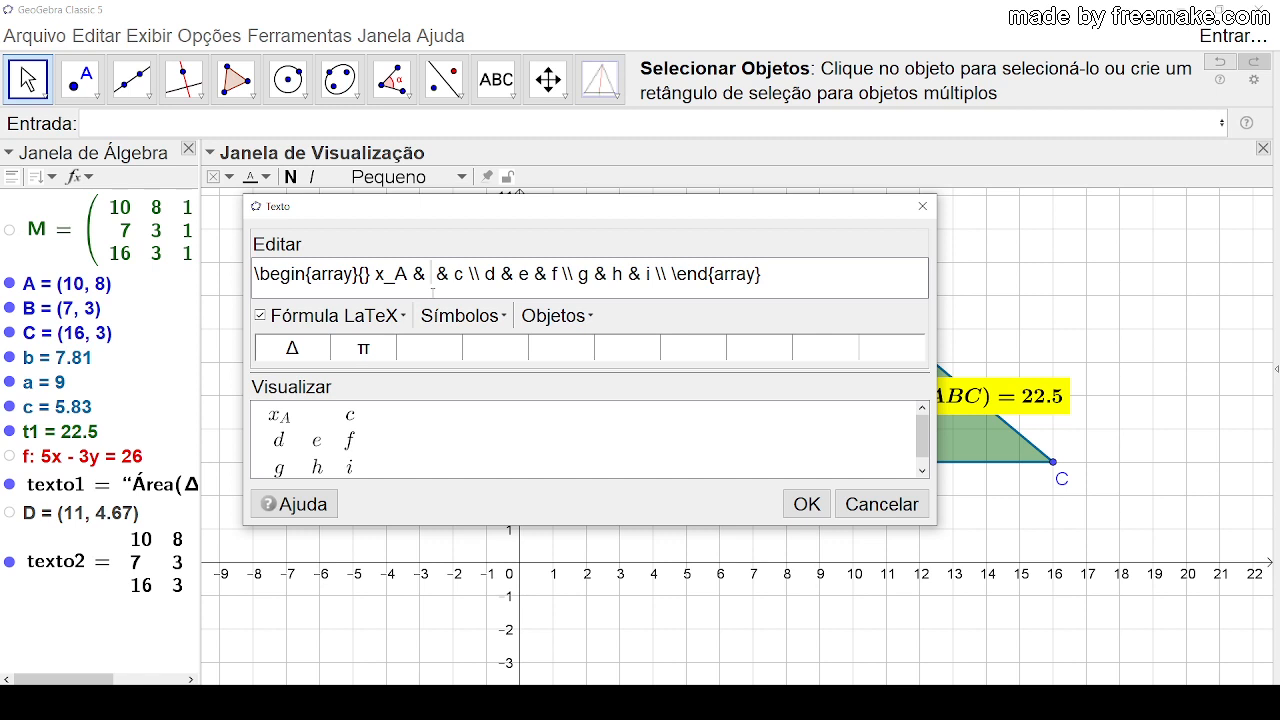
pyautogui.write('X_B')
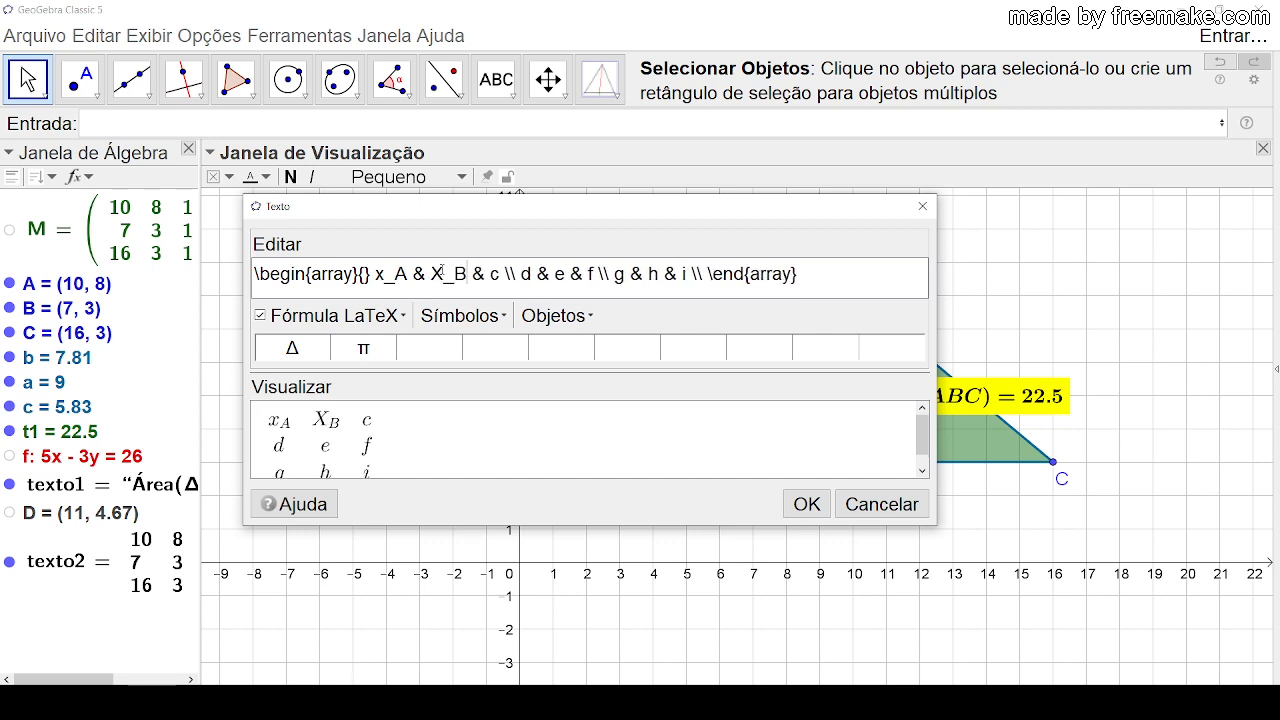
pyautogui.click(441, 290)
pyautogui.press('BackSpace')
pyautogui.write('x')
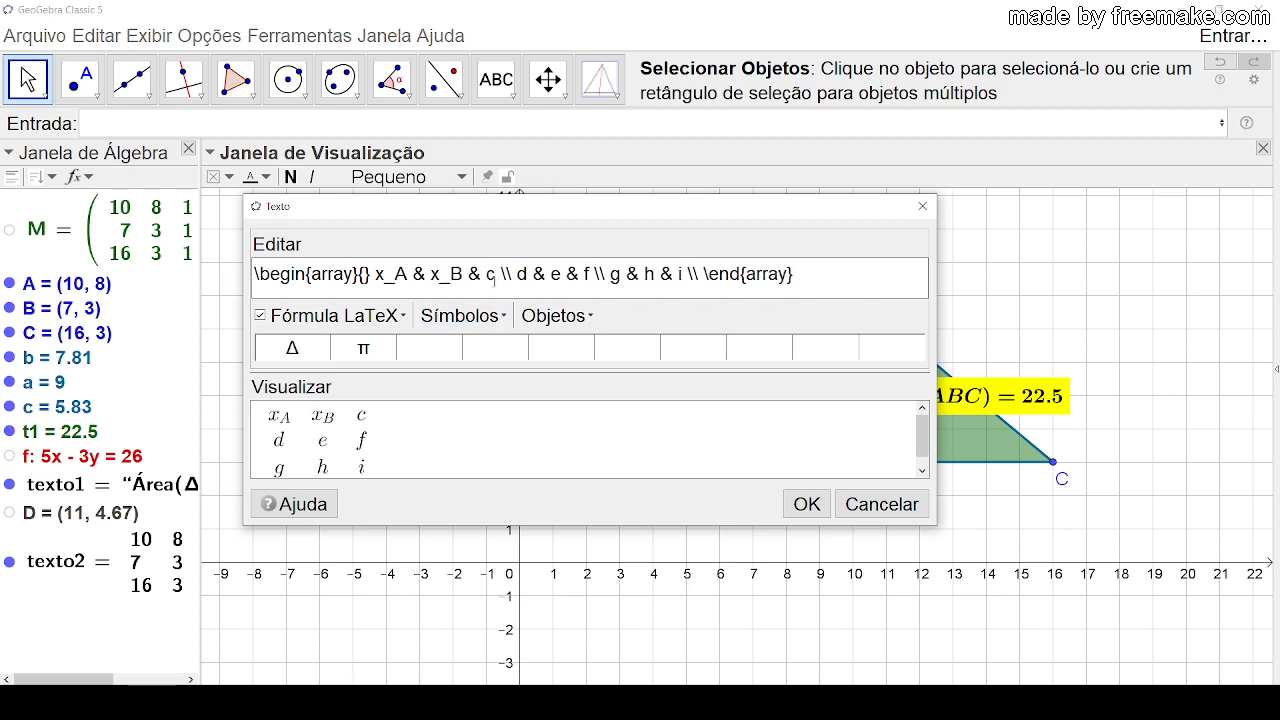
# Step: Replace the third entry of the matrix's first row, c, with x_C
pyautogui.click(491, 277)
pyautogui.press('BackSpace')
pyautogui.write('x')
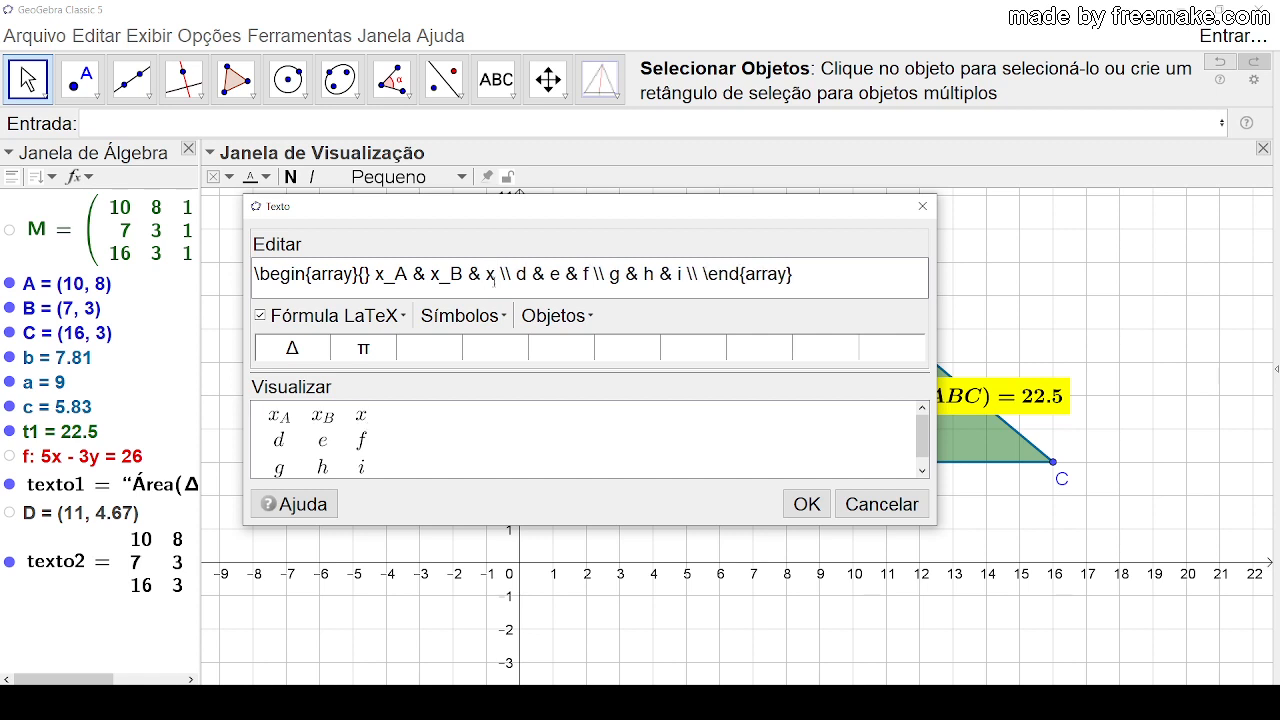
pyautogui.write('_C')
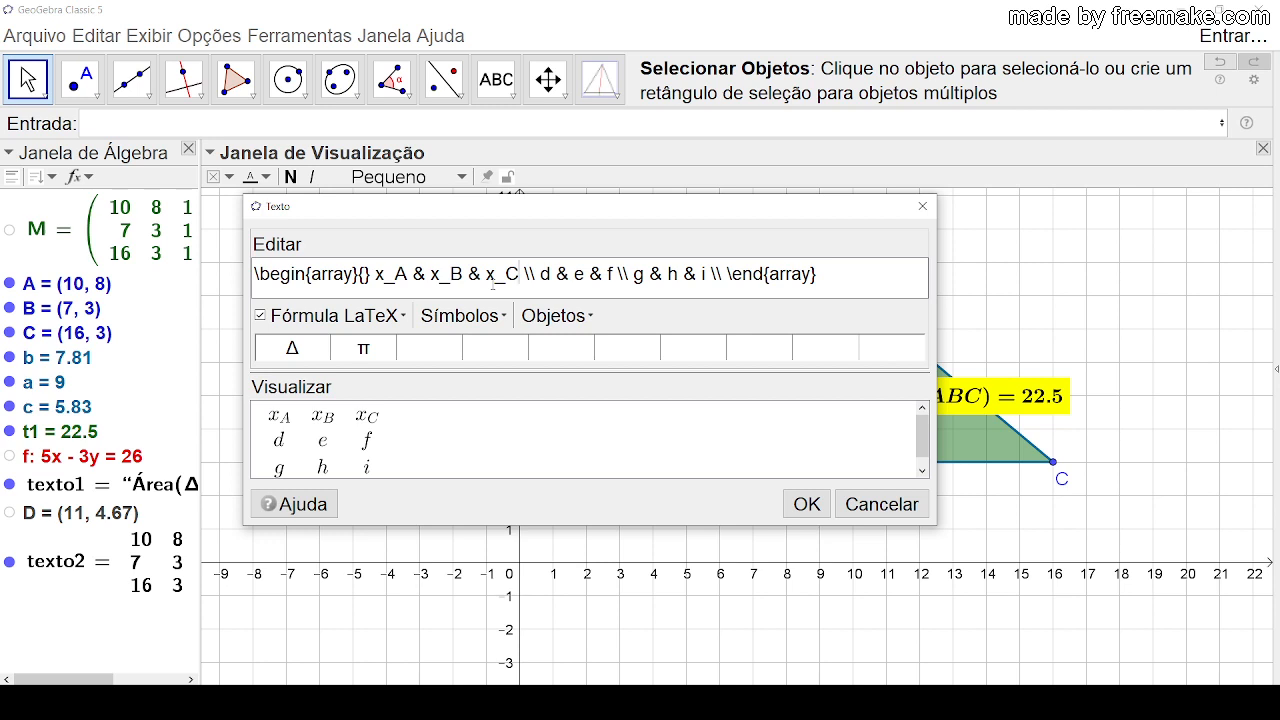
# Step: Change the third entry of the matrix's first row to 1
pyautogui.press('BackSpace')
pyautogui.press('BackSpace')
pyautogui.press('BackSpace')
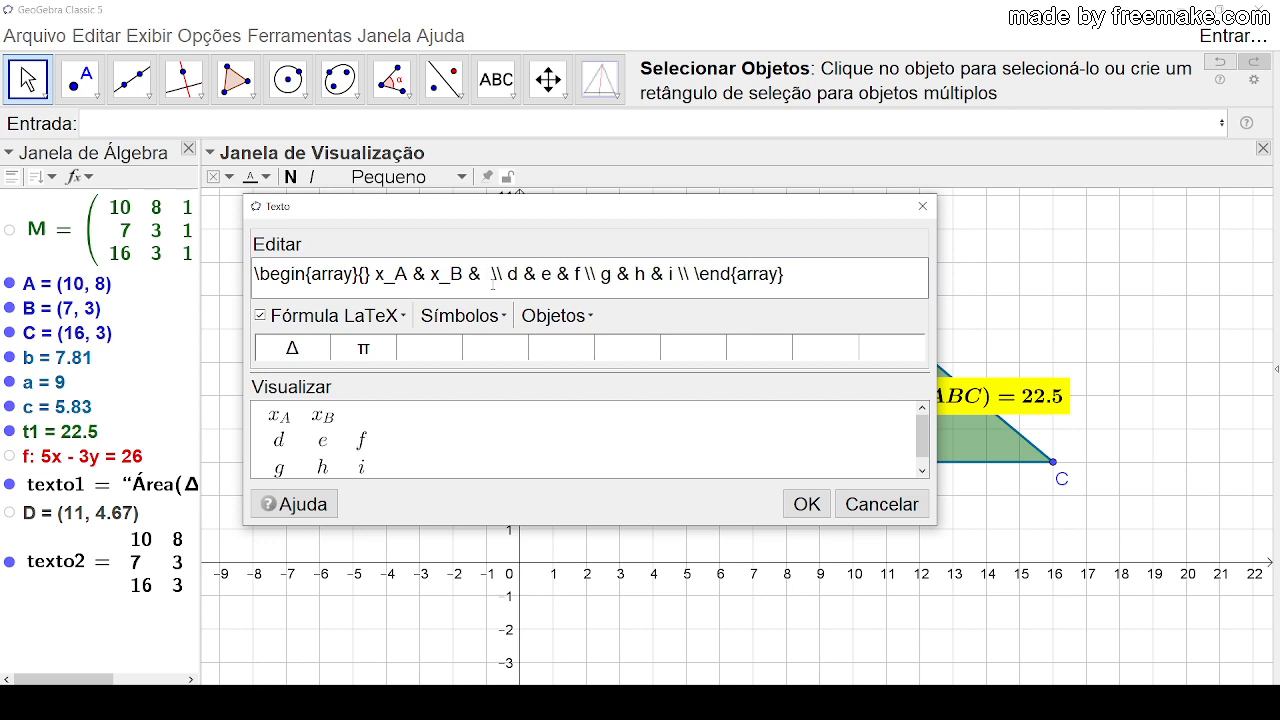
pyautogui.write('1')
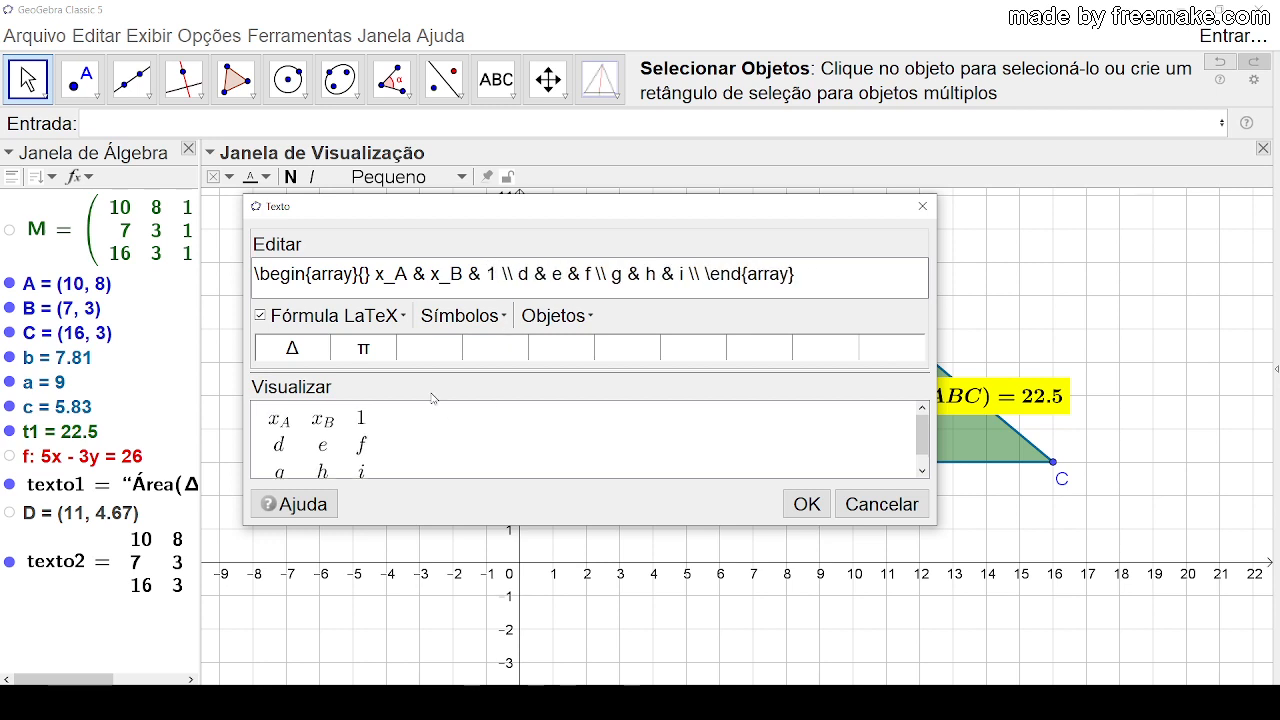
# Step: Copy the first row, x_A & x_B & 1, over the matrix's second and third rows, separating those two rows with \\
pyautogui.moveTo(376, 273); pyautogui.dragTo(494, 273)
pyautogui.hotkey('ctrl', 'c')
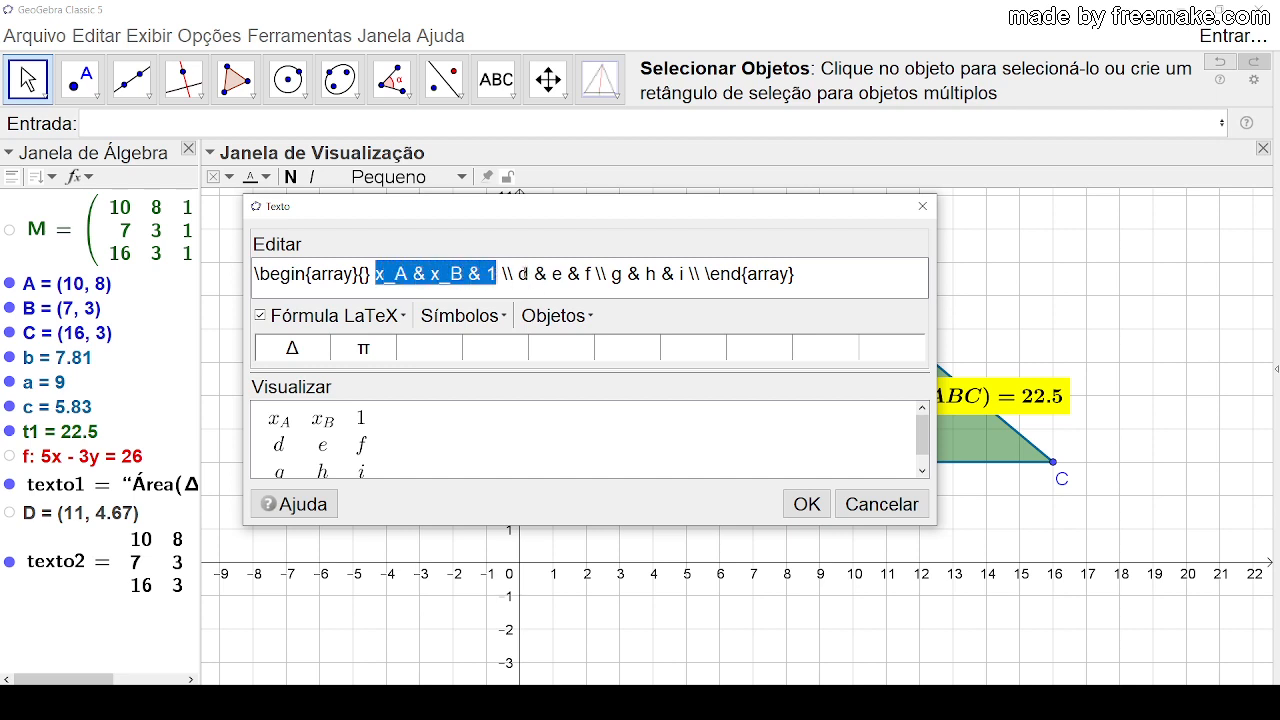
pyautogui.moveTo(518, 273); pyautogui.dragTo(622, 273)
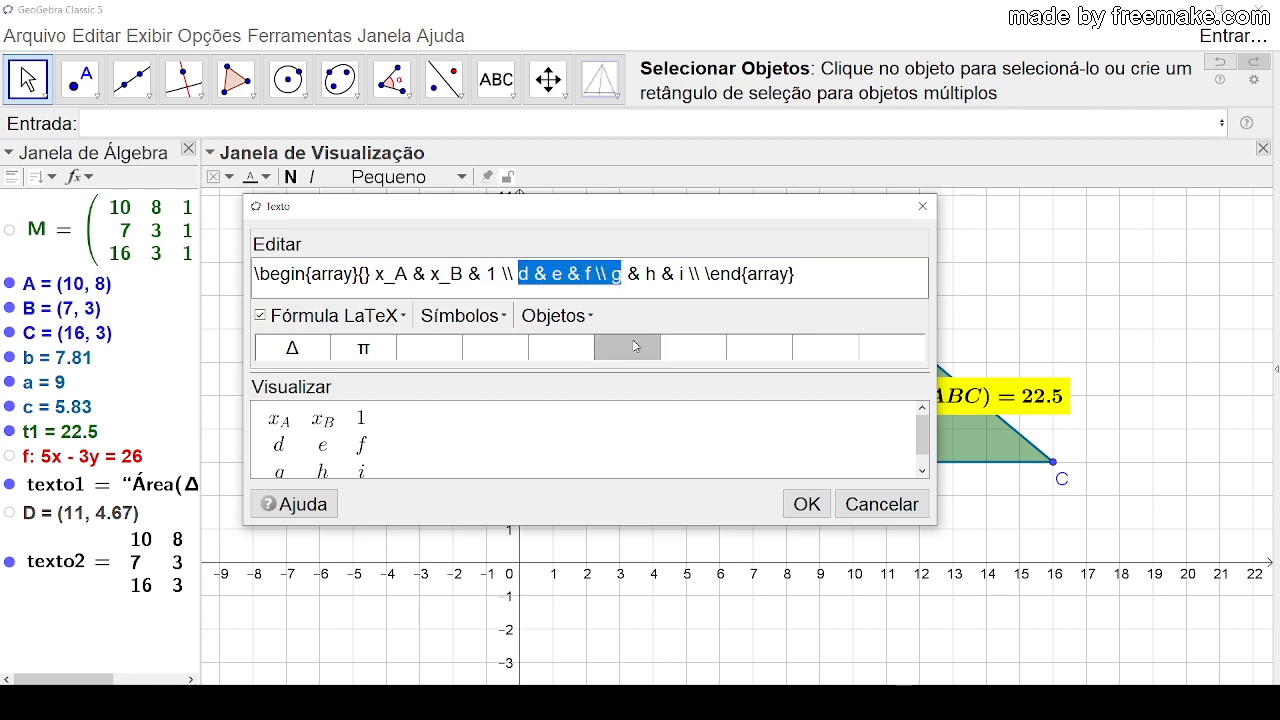
pyautogui.hotkey('ctrl', 'v')
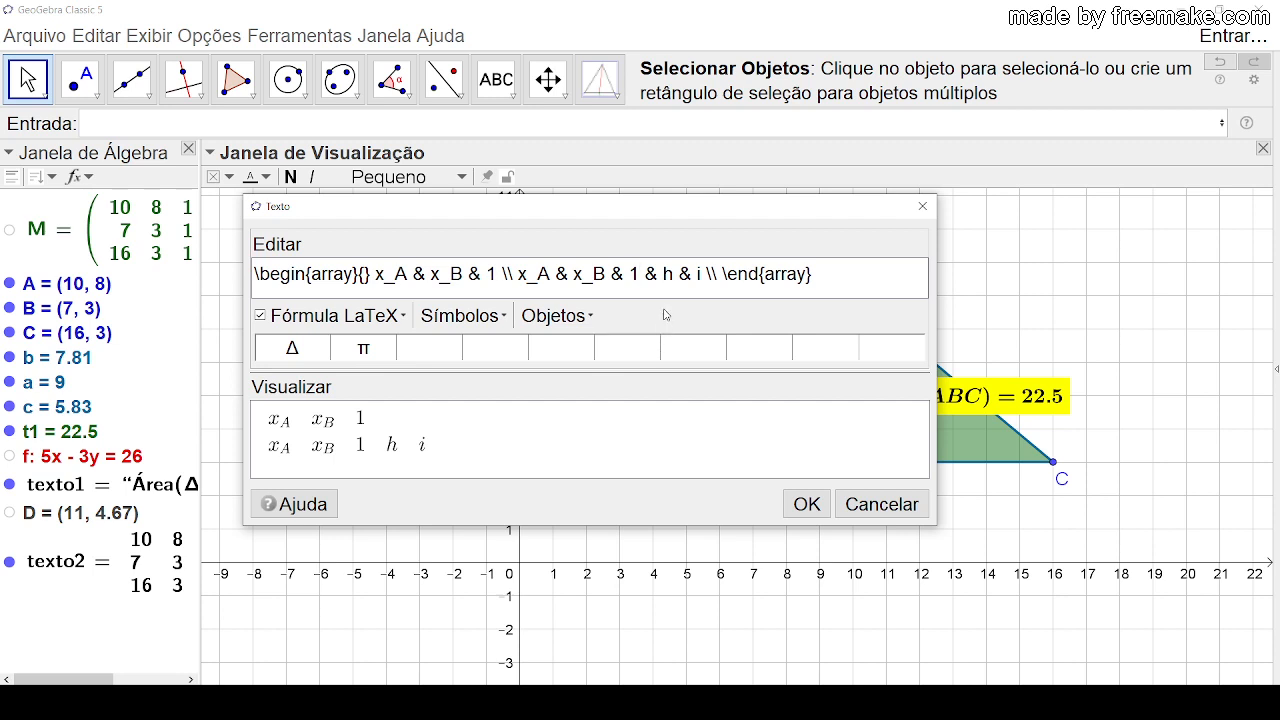
pyautogui.hotkey('ctrl', 'z')
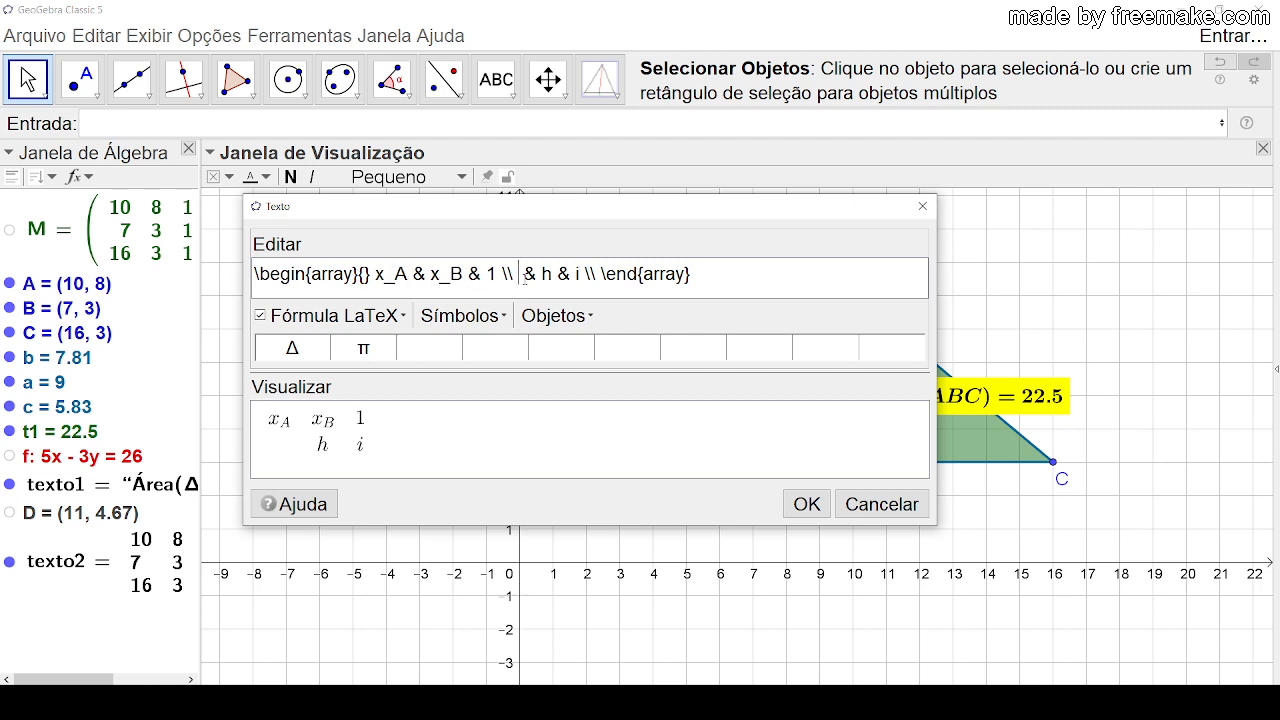
pyautogui.hotkey('ctrl', 'v')
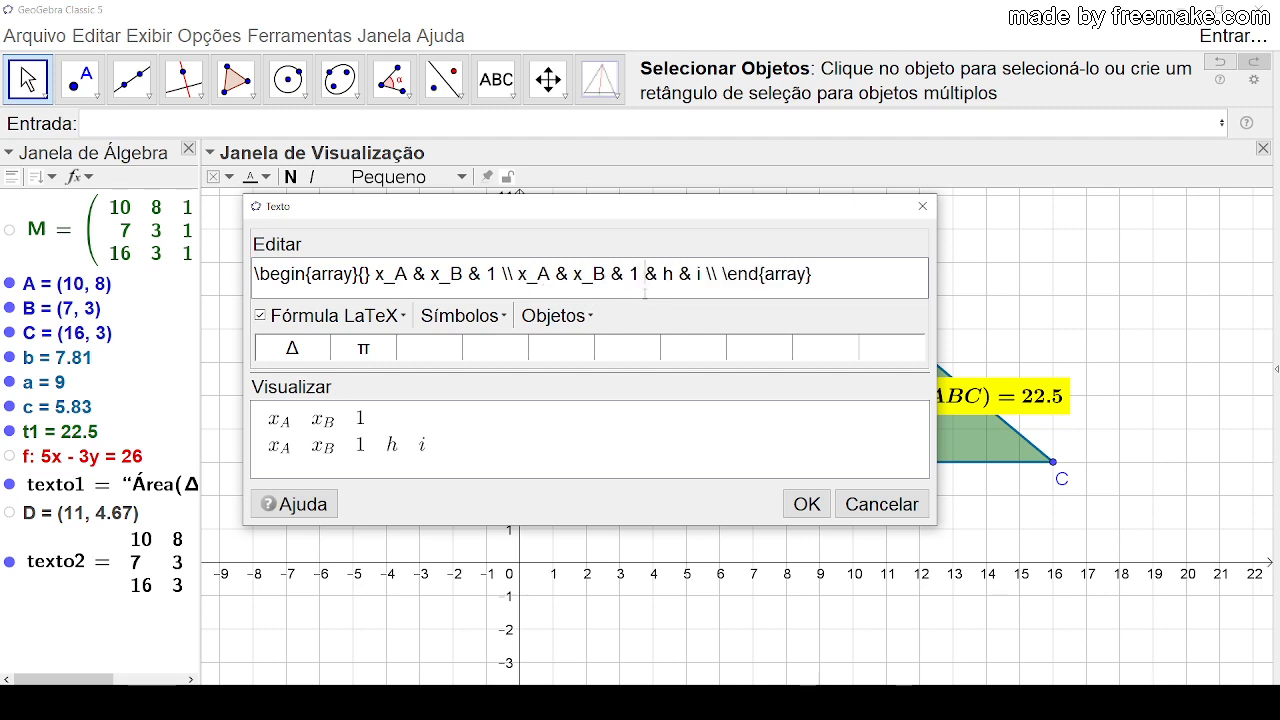
pyautogui.write('\\\\')
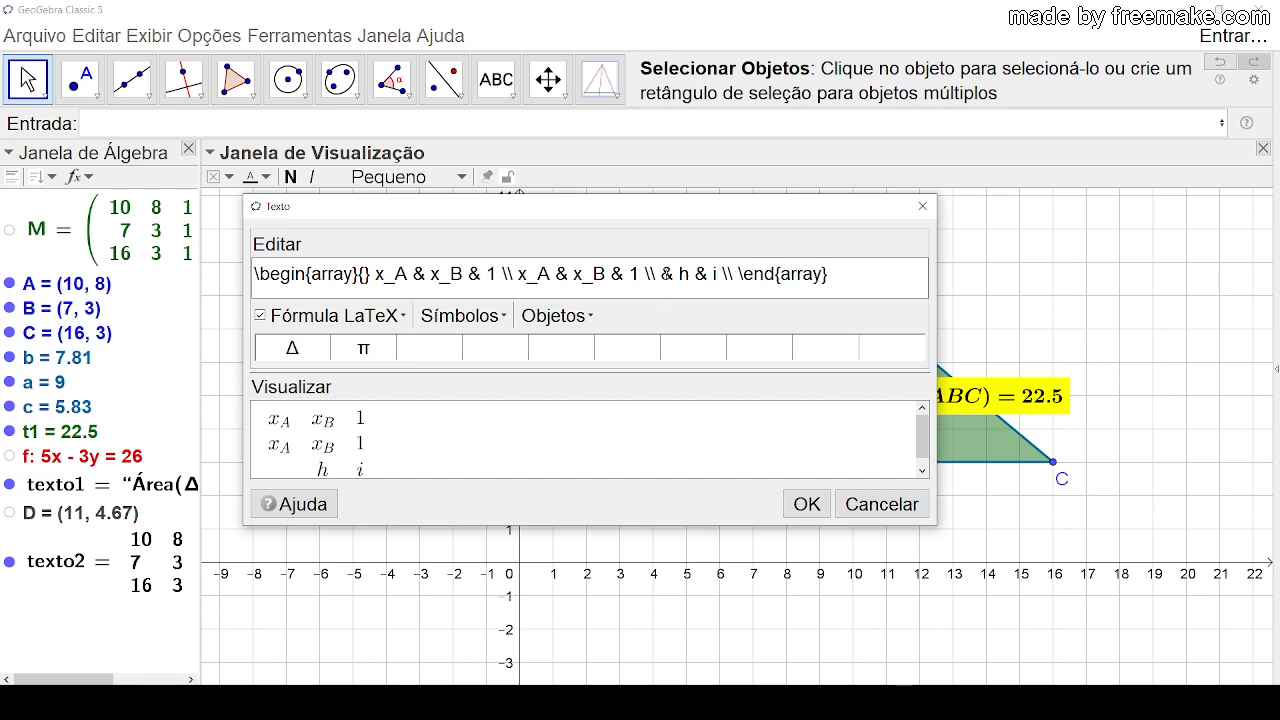
pyautogui.moveTo(661, 285); pyautogui.dragTo(721, 285)
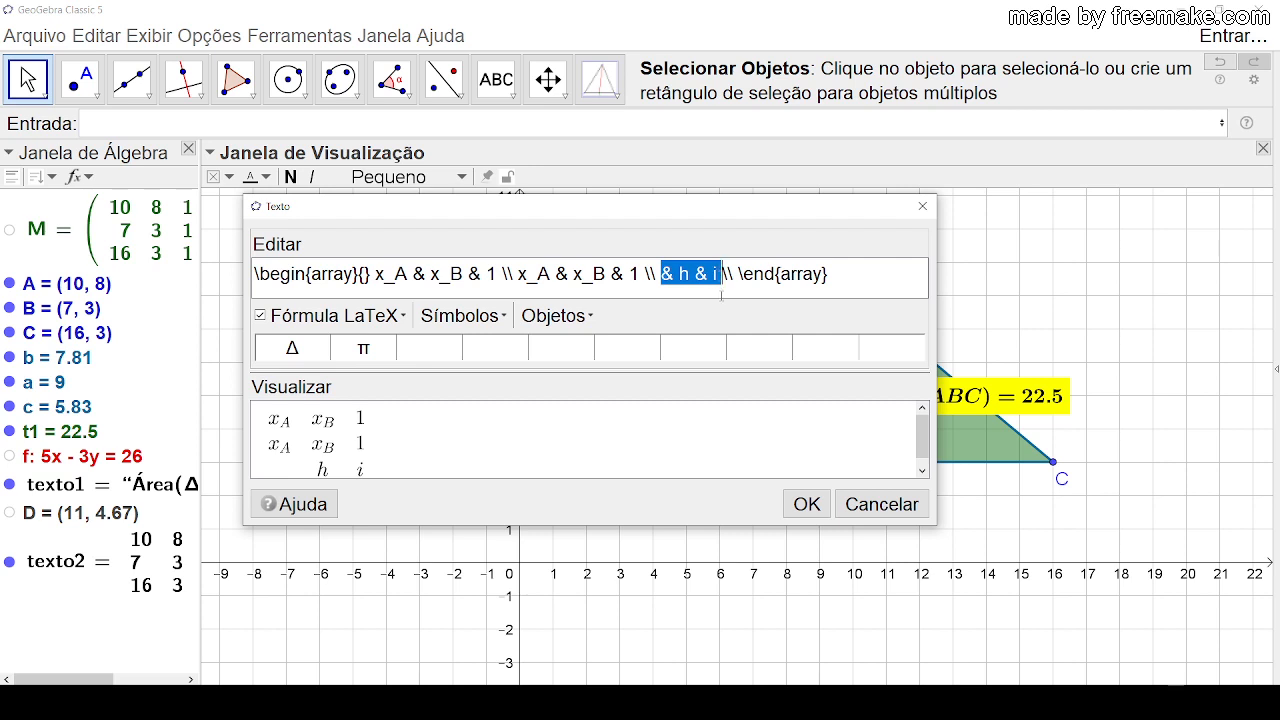
pyautogui.hotkey('ctrl', 'v')
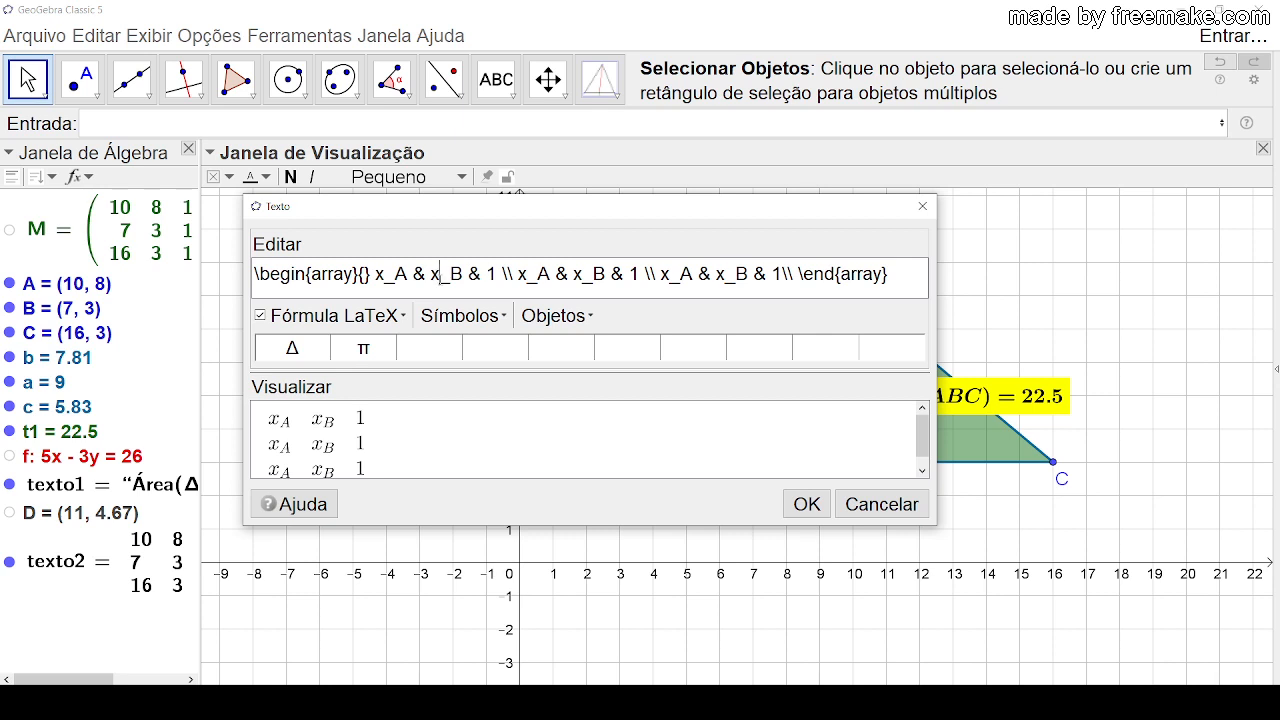
# Step: Clear the whole LaTeX formula and insert a fresh 3×3 matrix template in its place
pyautogui.moveTo(888, 274); pyautogui.dragTo(245, 276)
pyautogui.press('BackSpace')
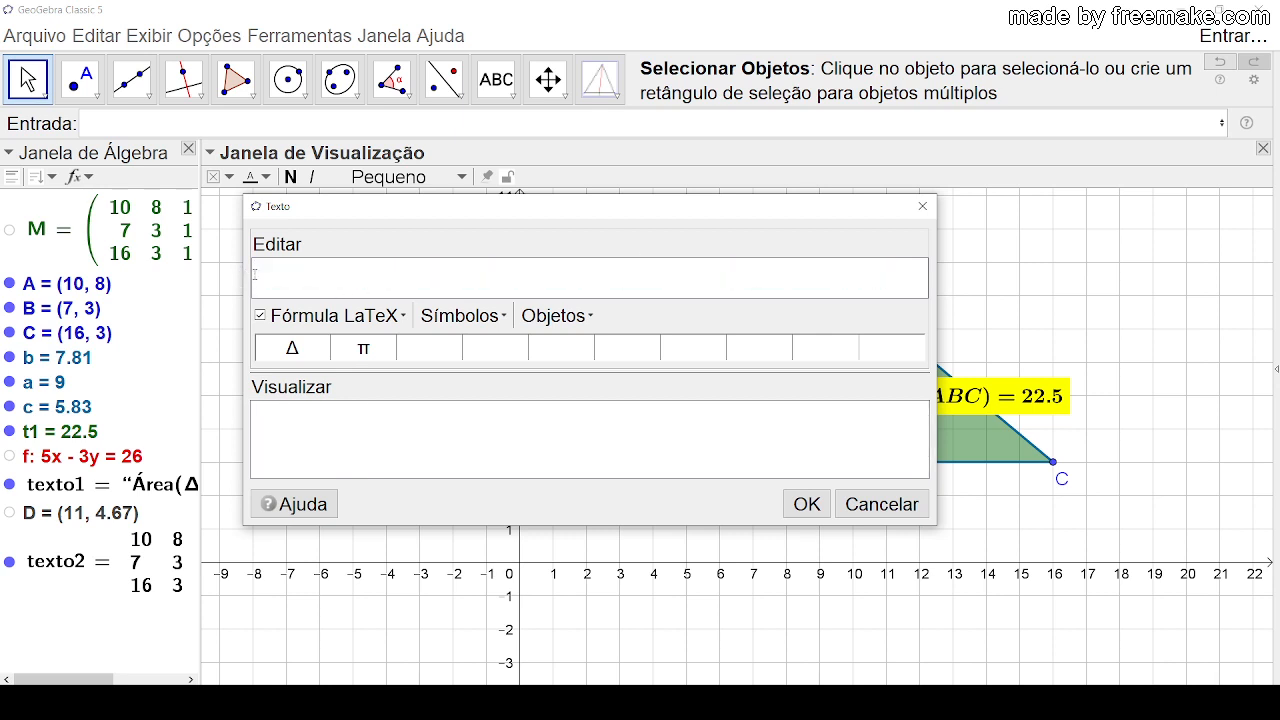
pyautogui.click(402, 318)
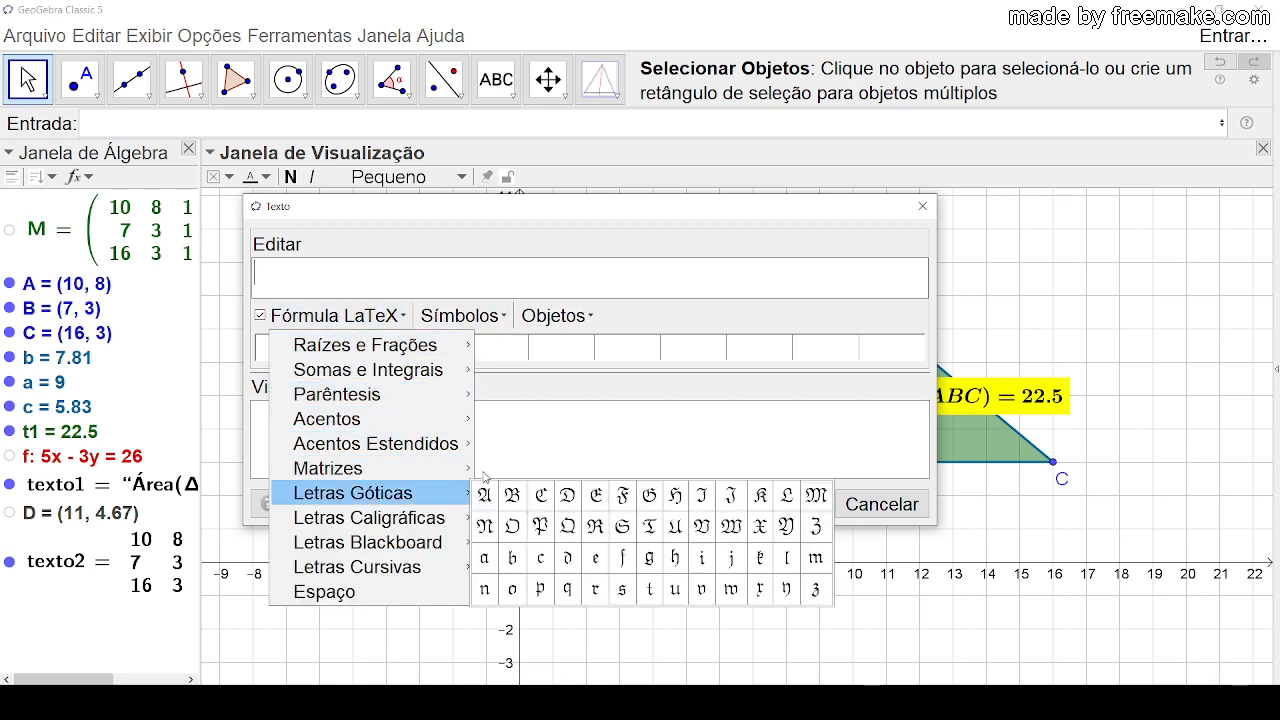
pyautogui.moveTo(452, 472)
pyautogui.click(745, 497)
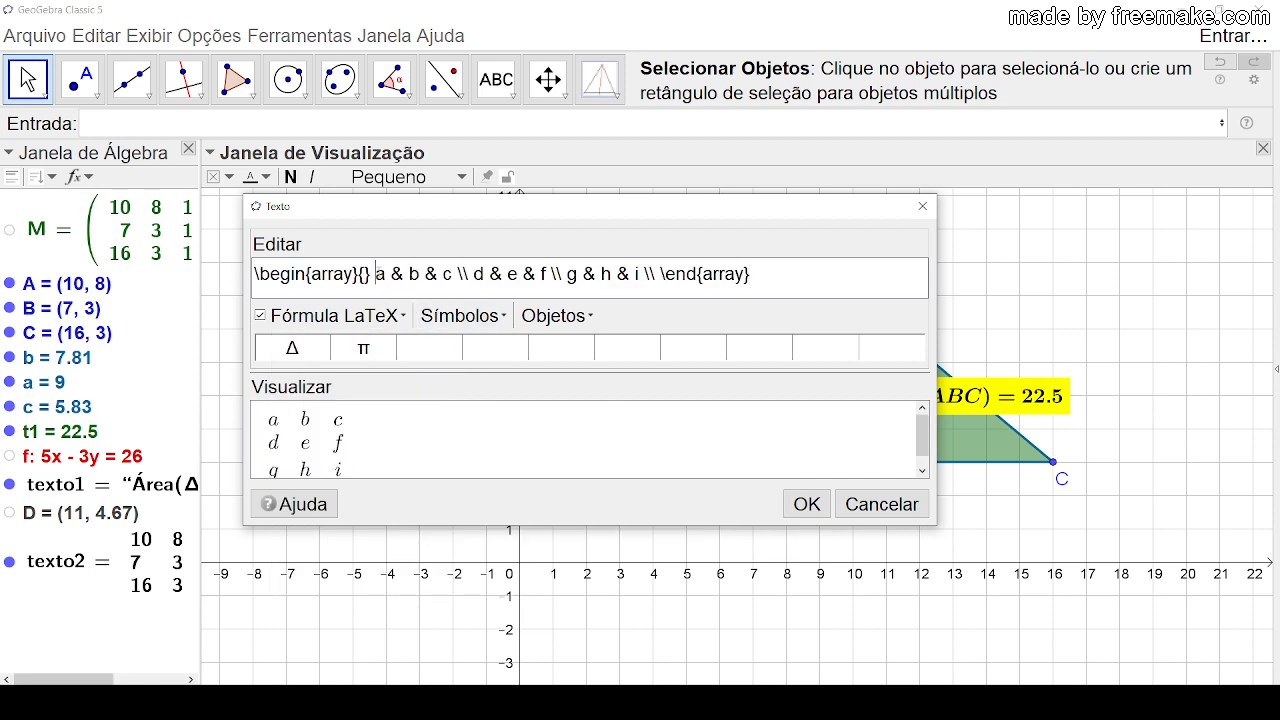
# Step: Replace the matrix's first-row entries a, b and c with x_A, y_A and 1
pyautogui.moveTo(375, 273)
pyautogui.mouseDown()
pyautogui.moveTo(422, 273)
pyautogui.moveTo(385, 273)
pyautogui.mouseUp()
pyautogui.write('x_A')
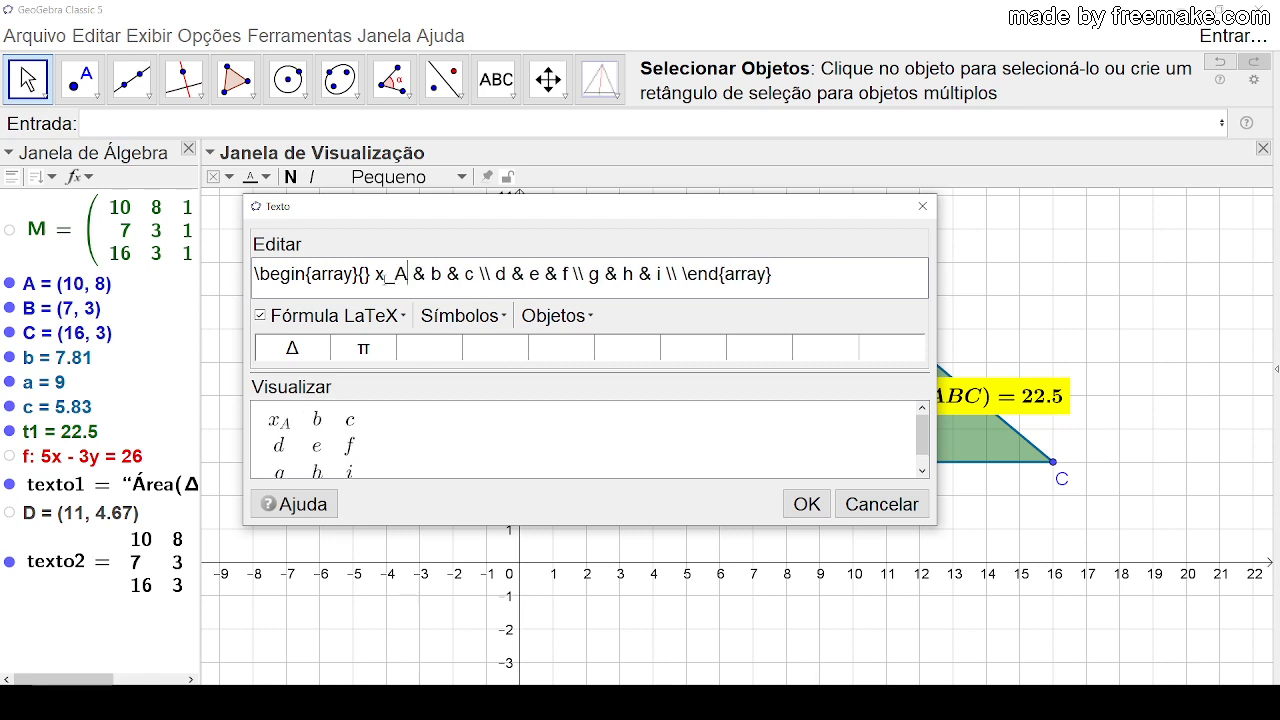
pyautogui.moveTo(432, 273); pyautogui.dragTo(441, 273)
pyautogui.write('y_A')
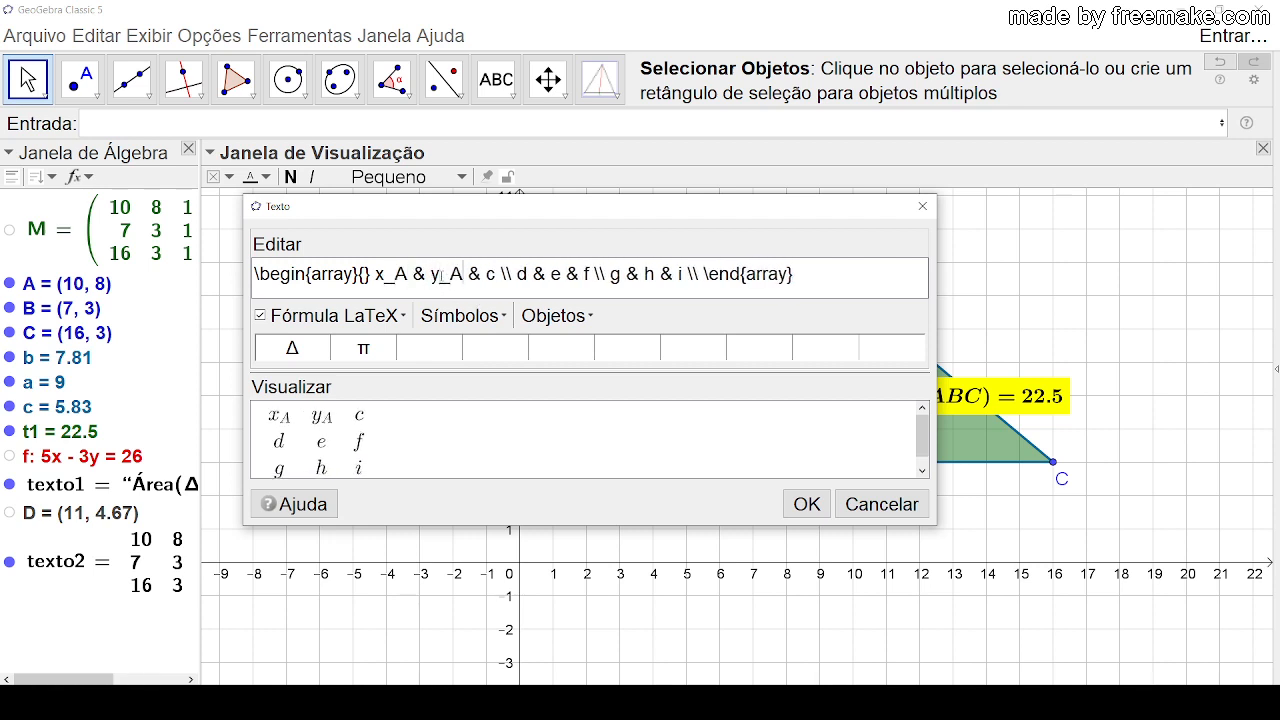
pyautogui.moveTo(486, 273); pyautogui.dragTo(497, 273)
pyautogui.write('1')
# Step: Copy the first row, x_A & y_A & 1, over the matrix's second row d & e & f and third row g & h & i
pyautogui.moveTo(375, 273); pyautogui.dragTo(496, 275)
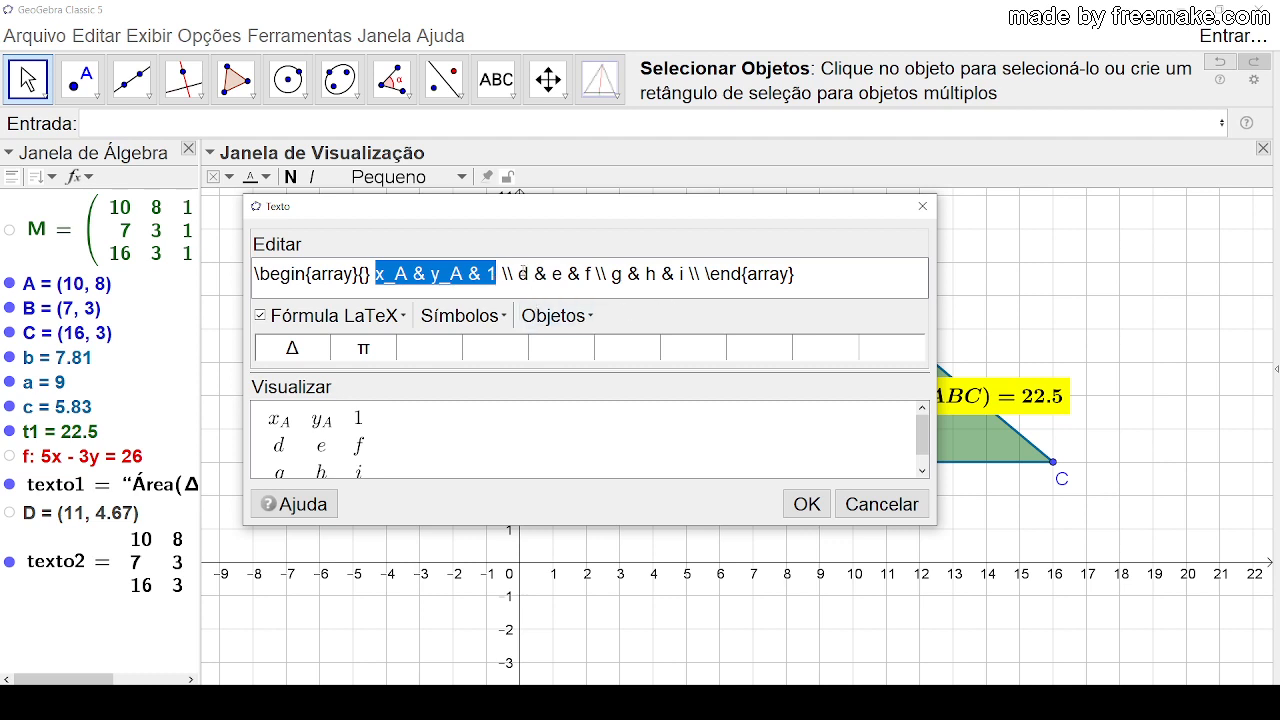
pyautogui.moveTo(519, 273); pyautogui.dragTo(592, 275)
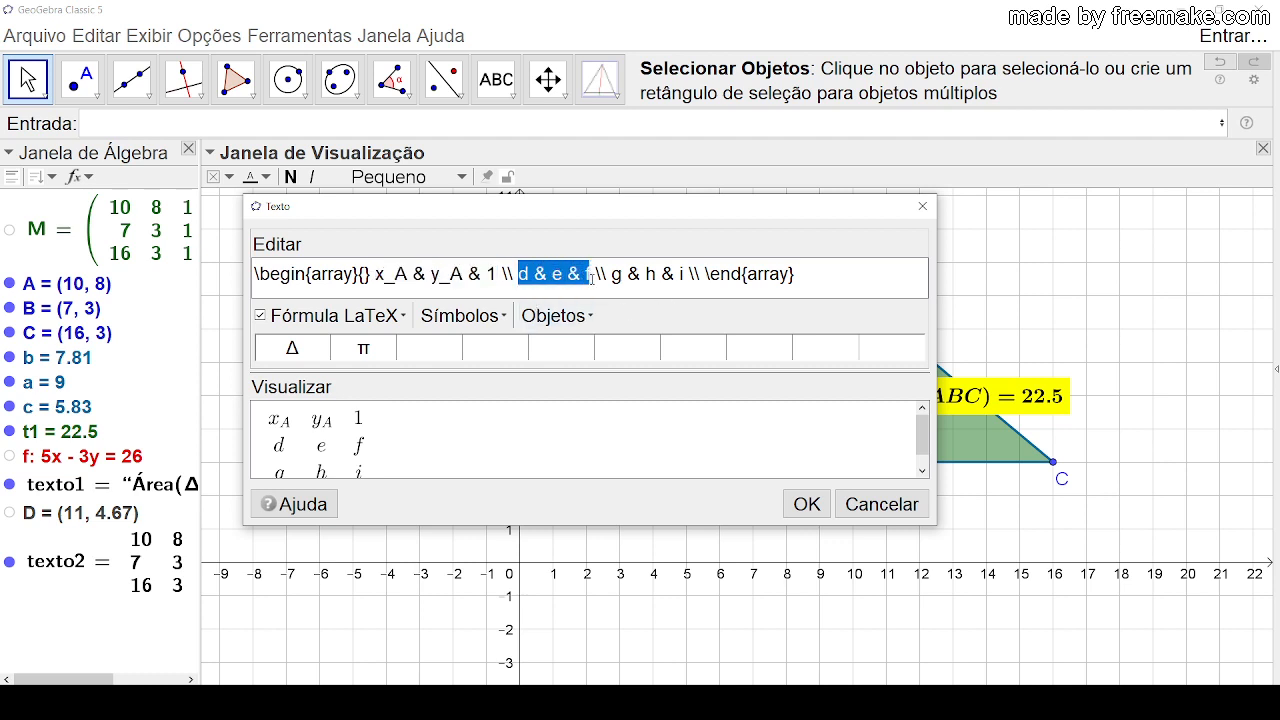
pyautogui.write('x_A & y_A & 1')
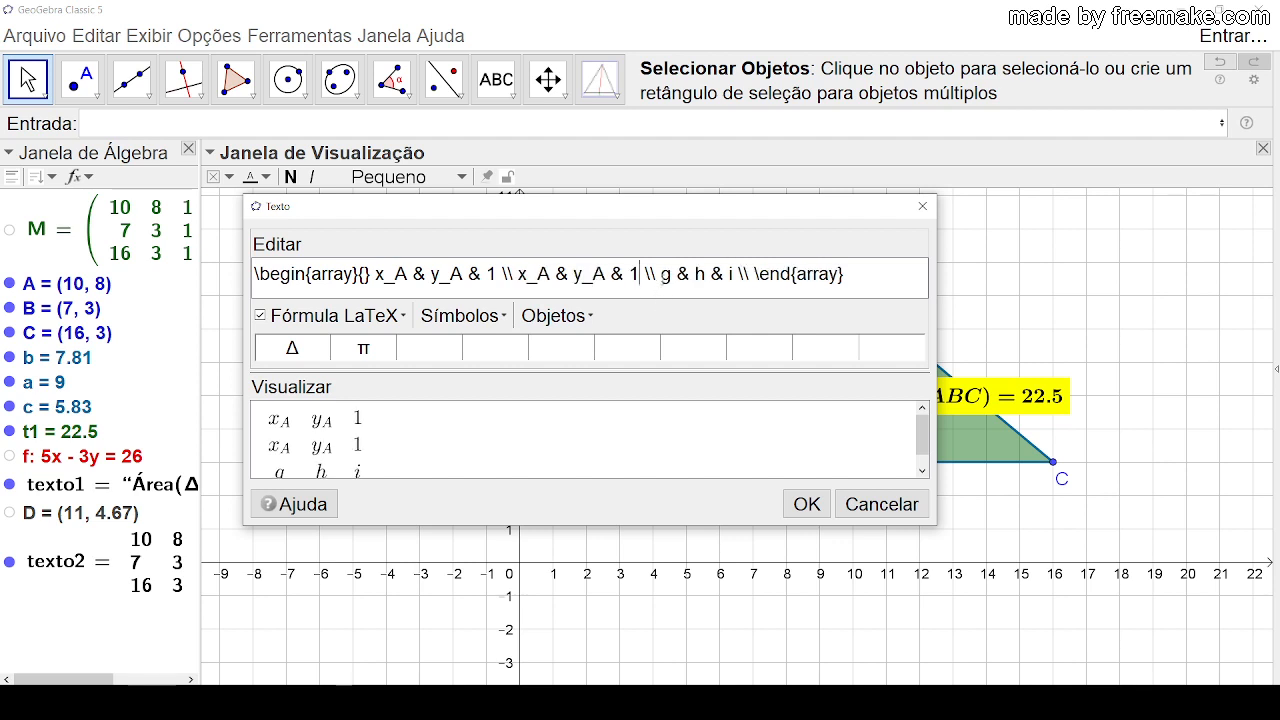
pyautogui.moveTo(663, 276); pyautogui.dragTo(733, 274)
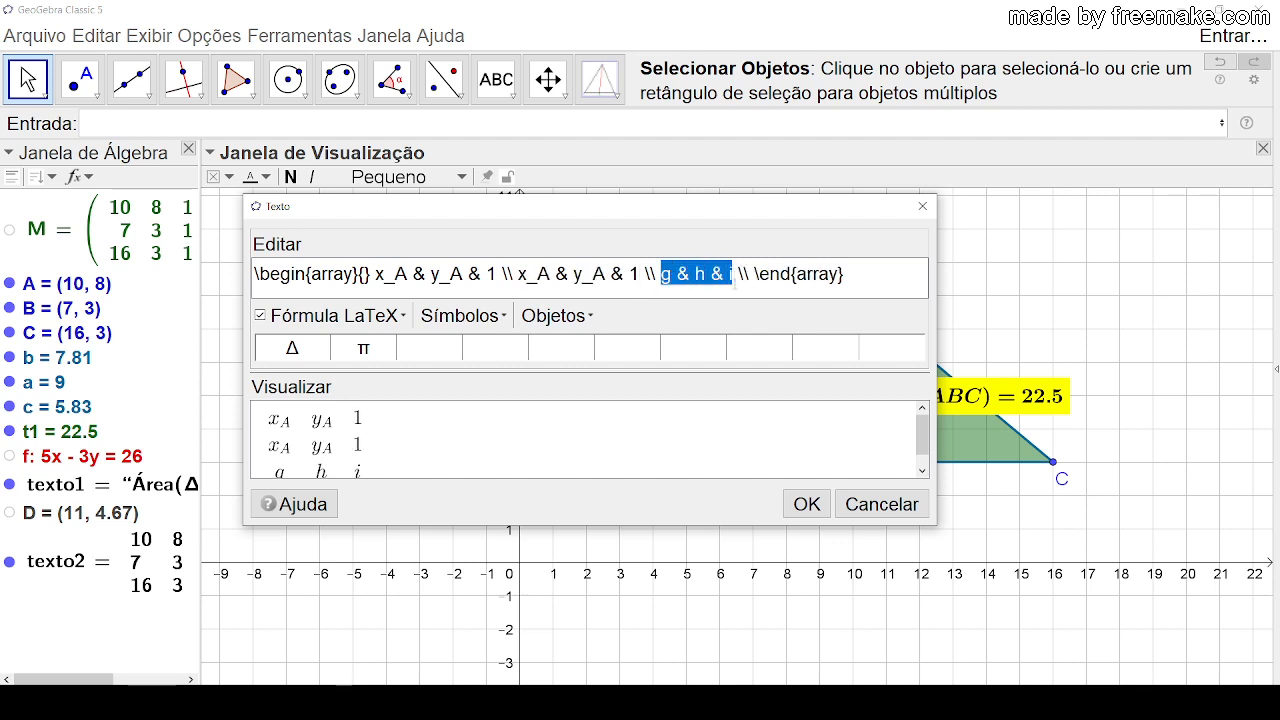
pyautogui.write('x_A & y_A & 1')
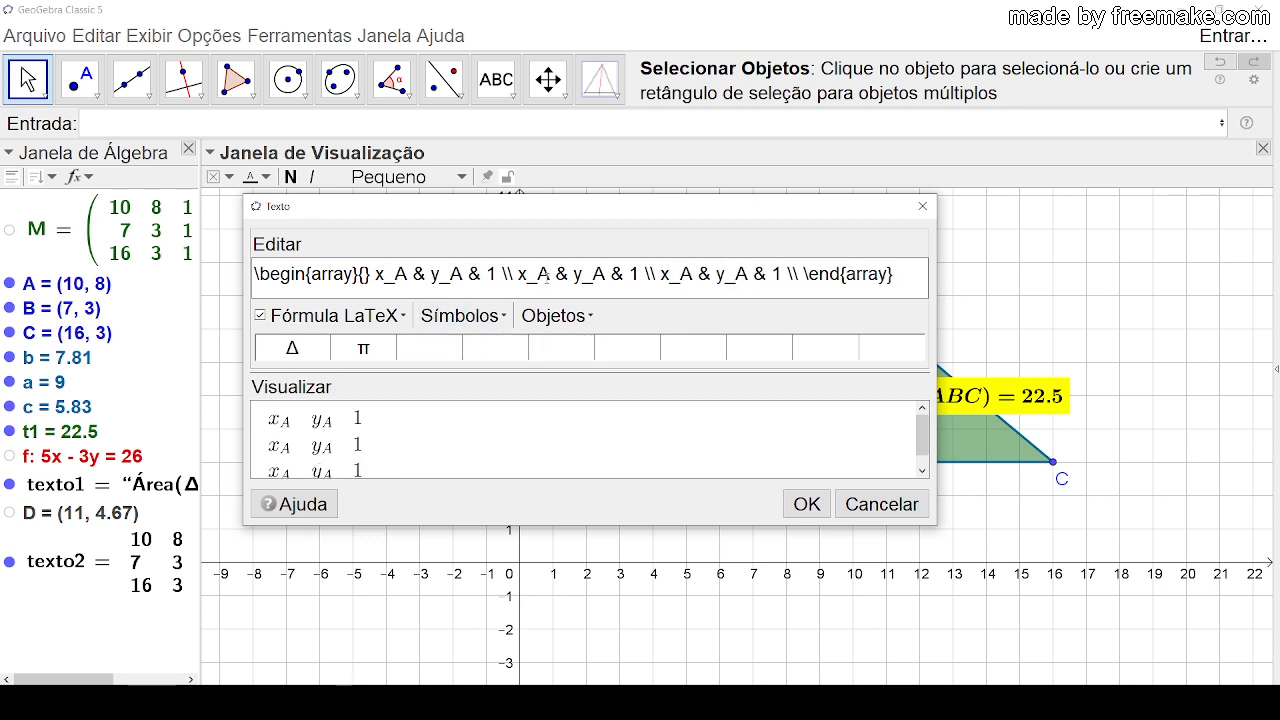
# Step: Change the subscripts to x_B and y_B in the matrix's second row and to x_C and y_C in the third
pyautogui.click(548, 276)
pyautogui.press('BackSpace')
pyautogui.write('B')
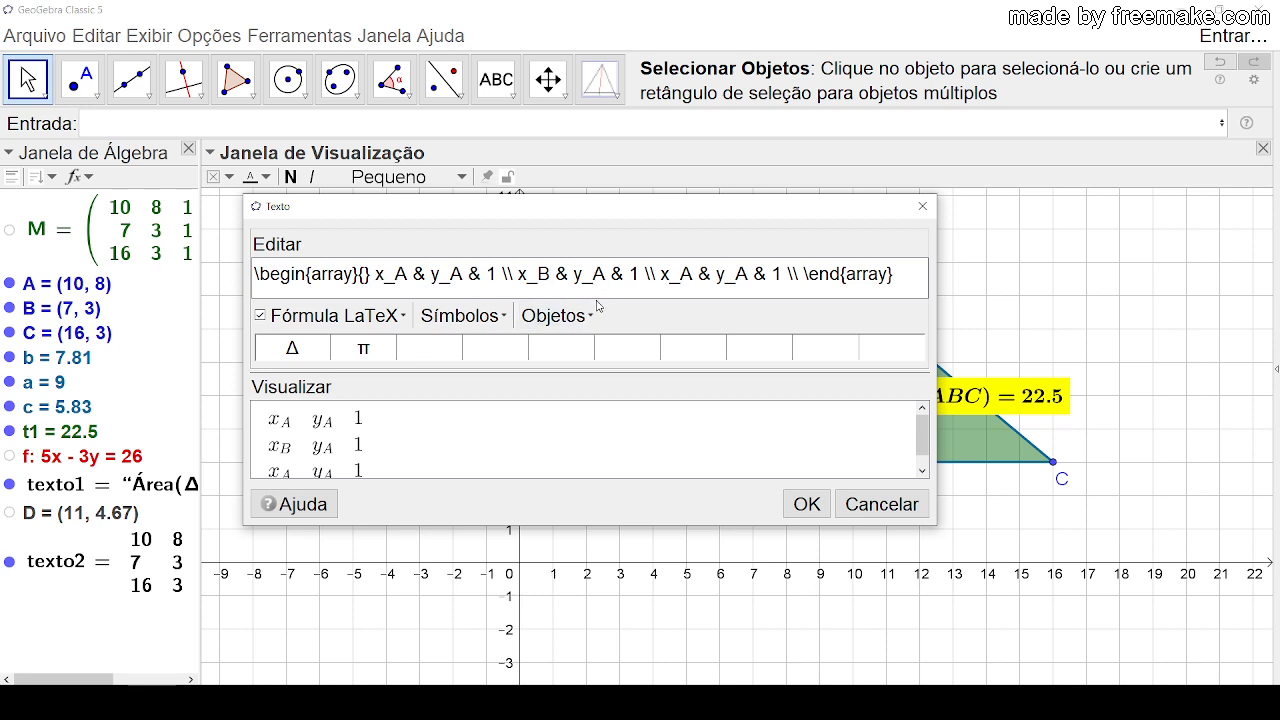
pyautogui.press('BackSpace')
pyautogui.write('B')
pyautogui.press('BackSpace')
pyautogui.write('C')
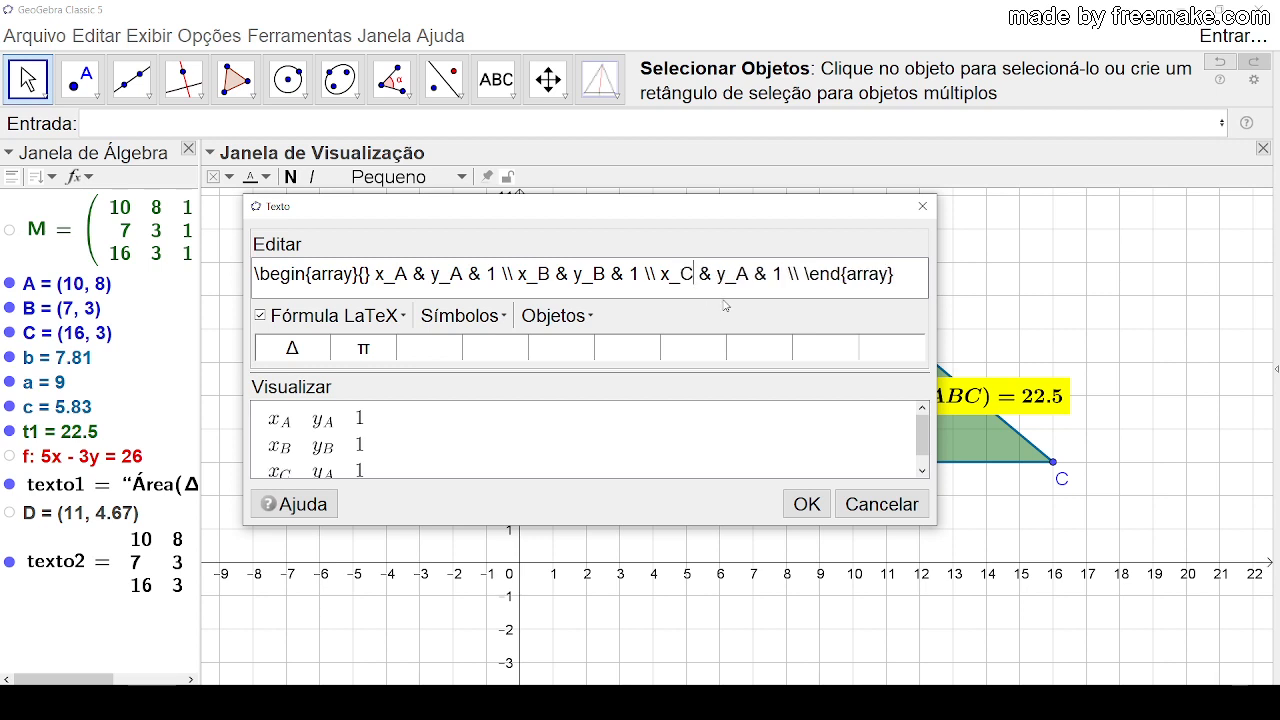
pyautogui.click(746, 274)
pyautogui.press('BackSpace')
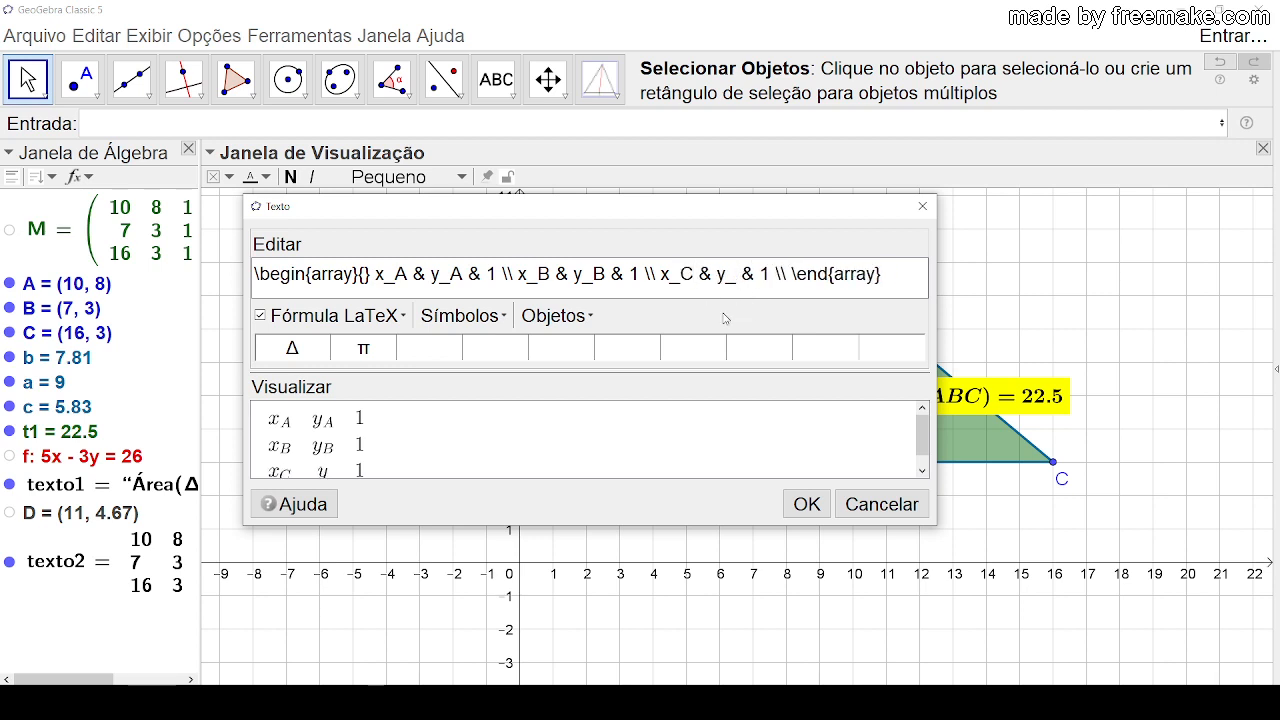
pyautogui.write('C')
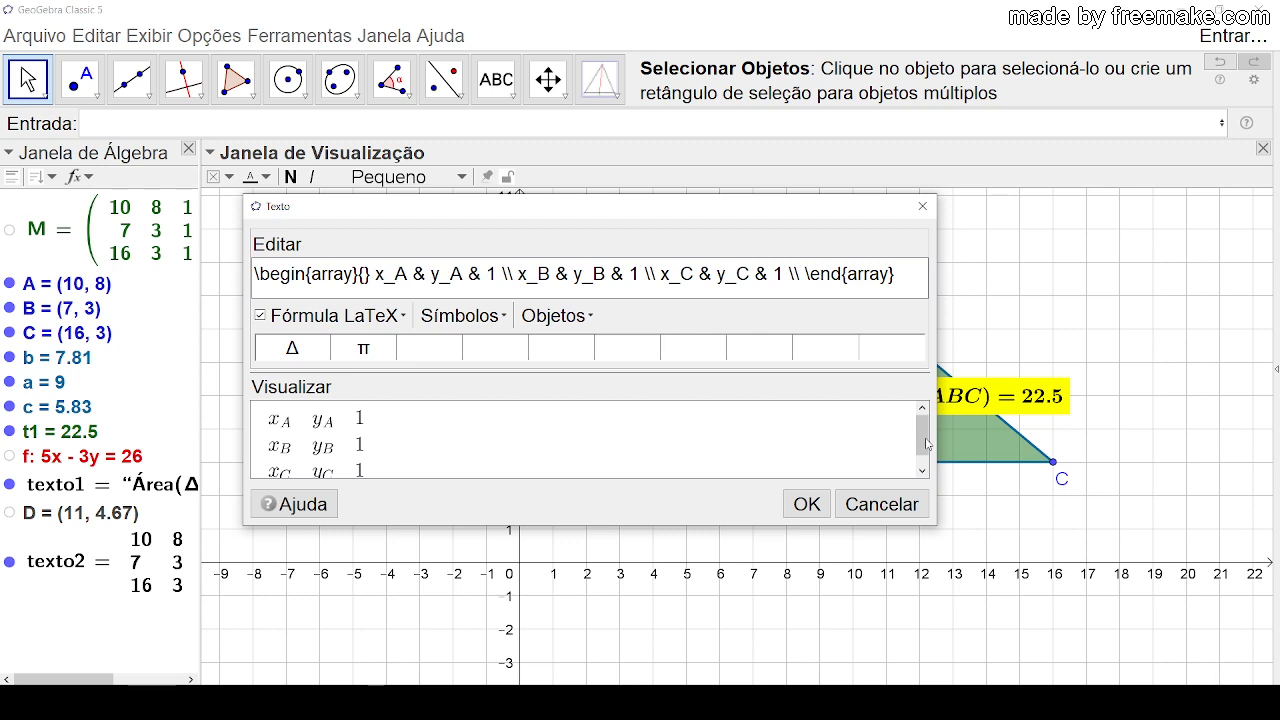
pyautogui.moveTo(925, 443); pyautogui.dragTo(924, 441)
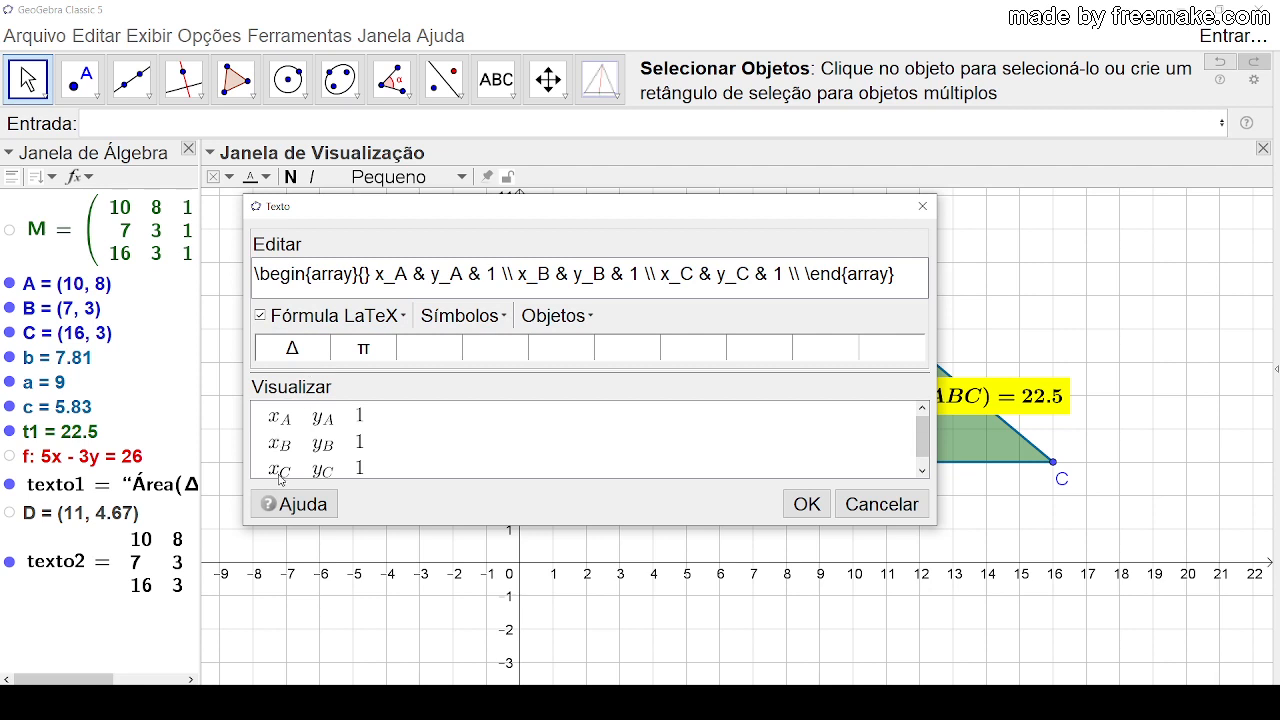
# Step: Add a new line above the array code and insert the LaTeX round-parentheses template \left( \right) there
pyautogui.click(254, 273)
pyautogui.press('Return')
pyautogui.click(256, 271)
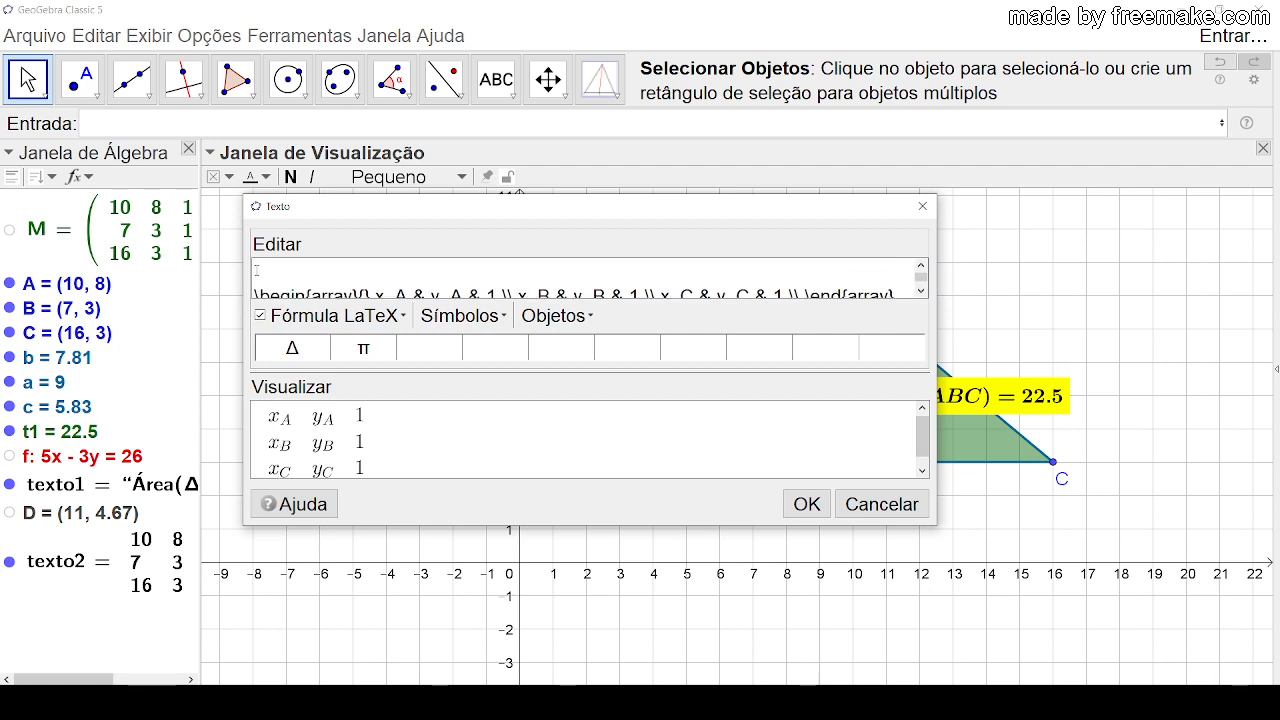
pyautogui.click(402, 316)
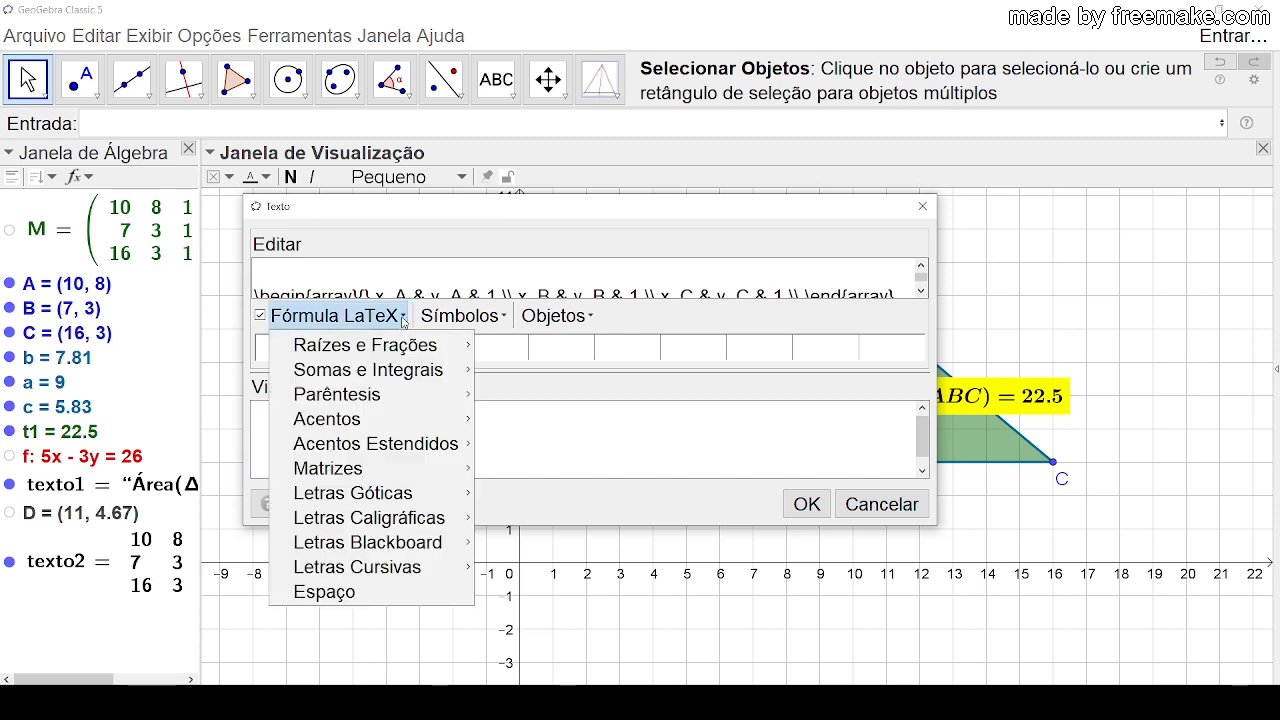
pyautogui.moveTo(380, 398)
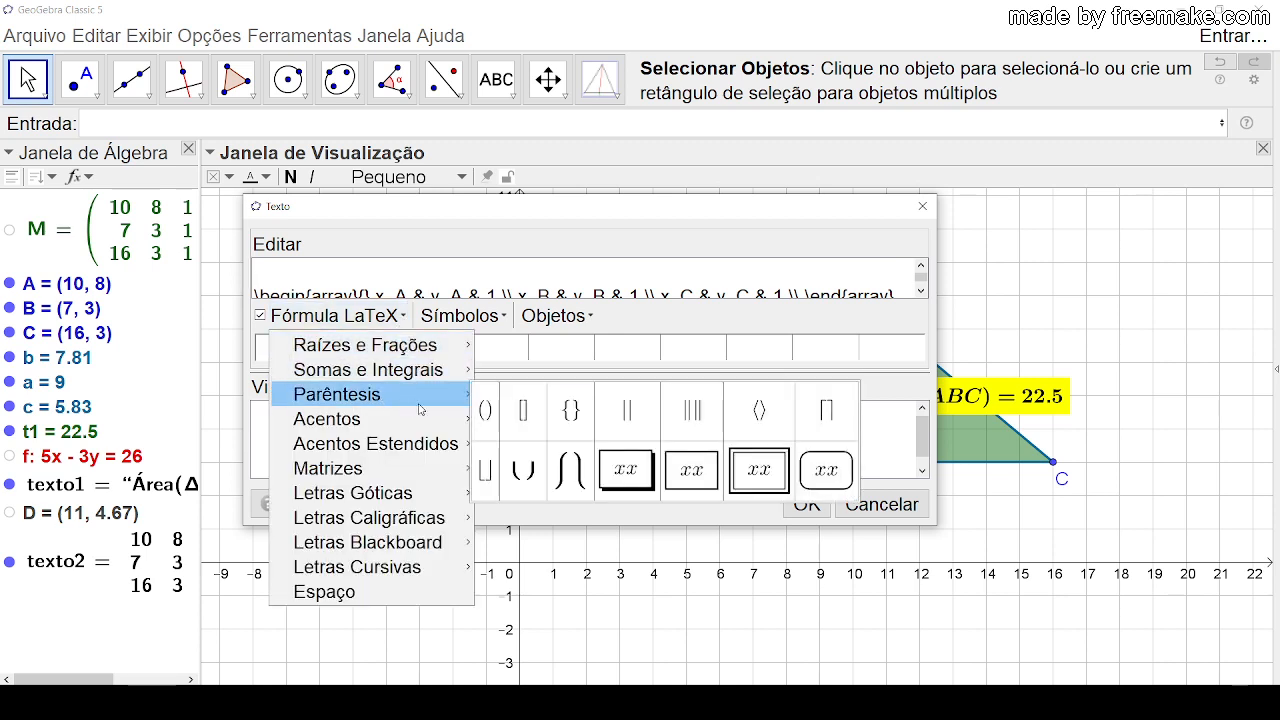
pyautogui.click(485, 410)
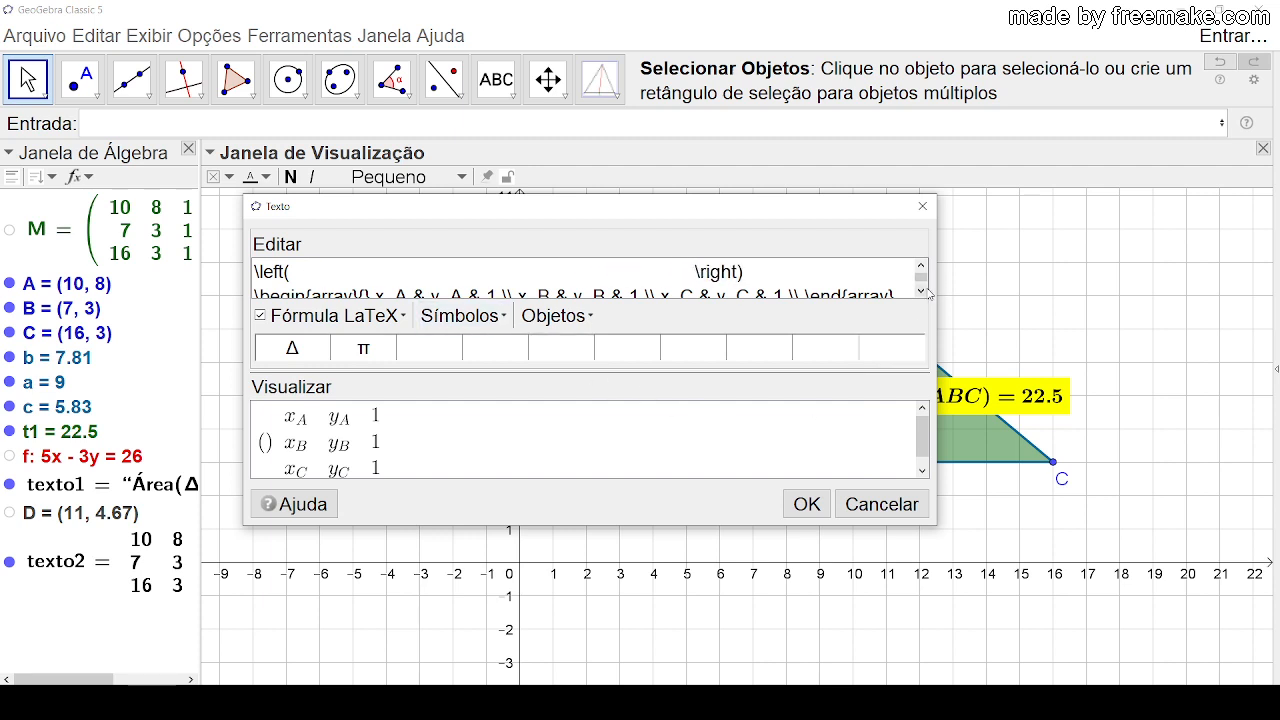
# Step: Move the whole array code between \left( and \right), and enlarge the text dialog to show the full matrix preview
pyautogui.scroll(-2, 930, 290)
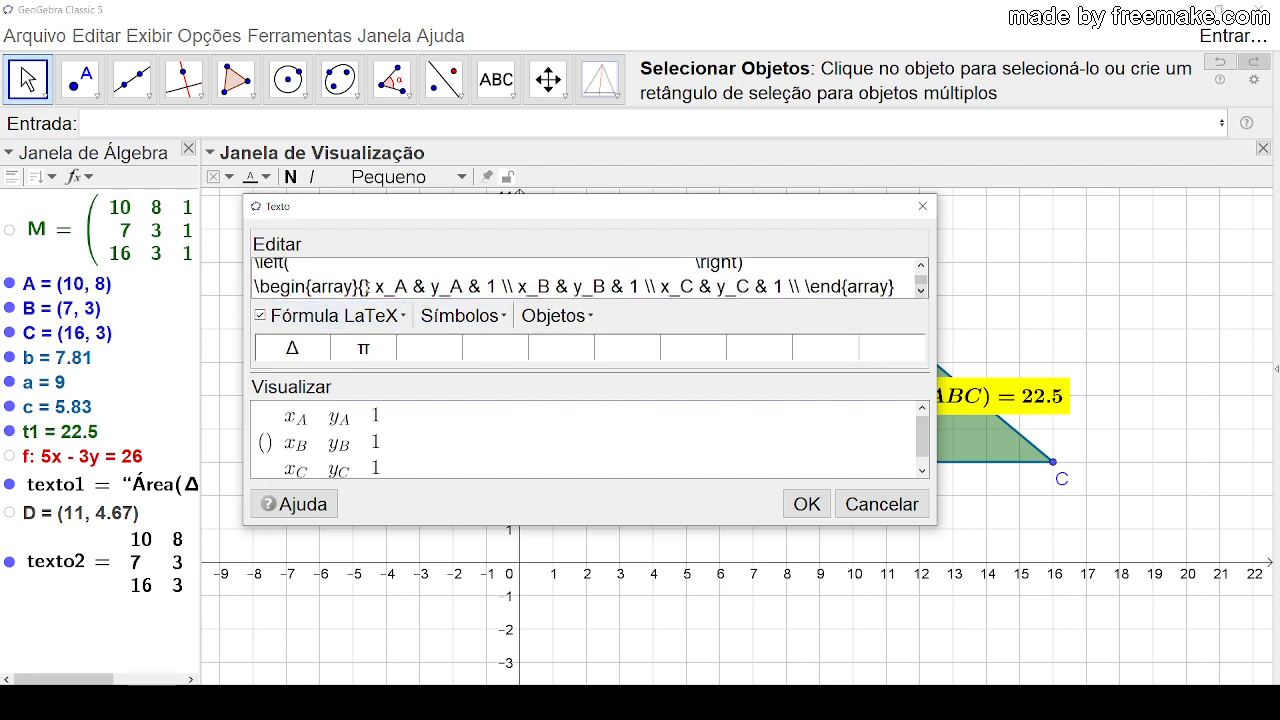
pyautogui.moveTo(256, 286); pyautogui.dragTo(897, 278)
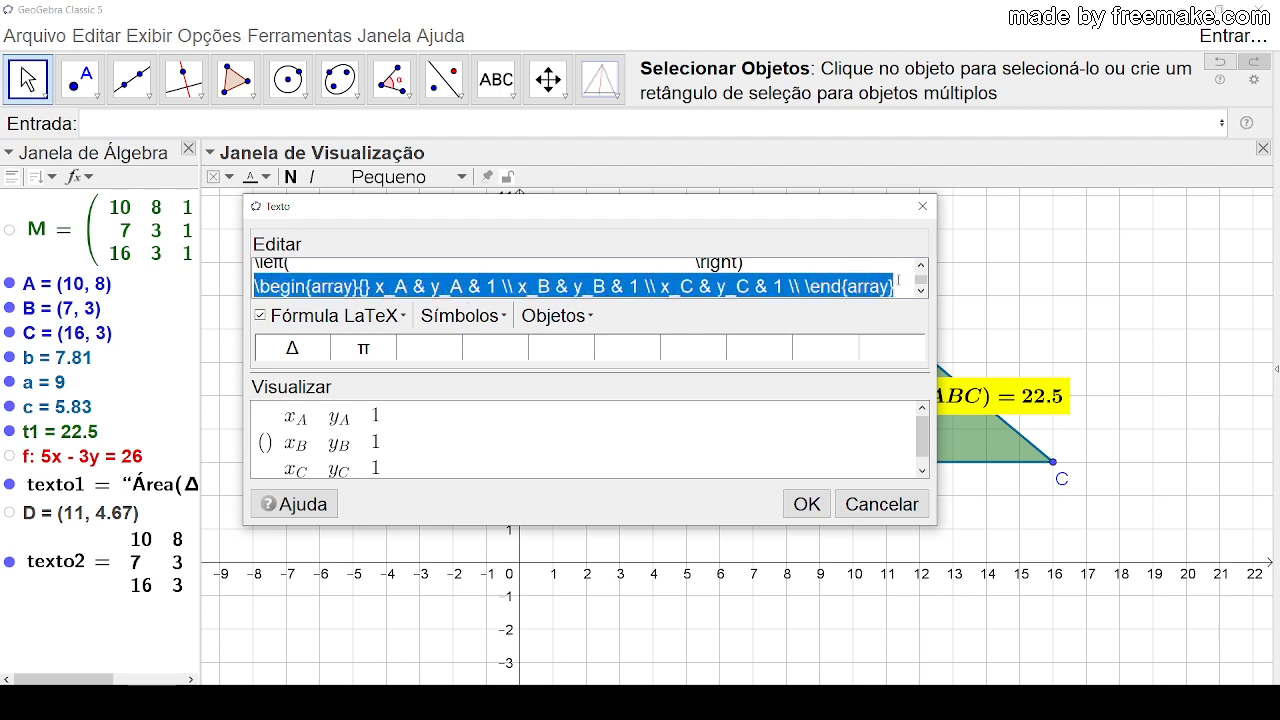
pyautogui.hotkey('ctrl', 'x')
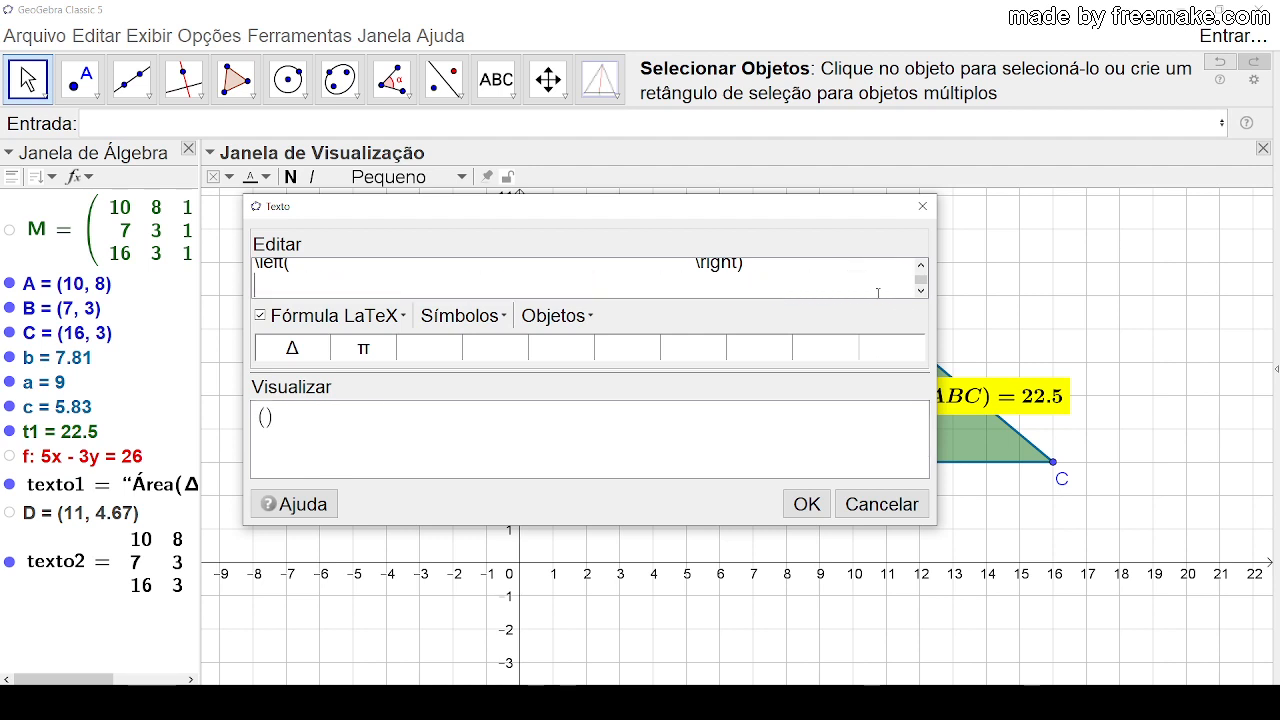
pyautogui.scroll(1, 859, 291)
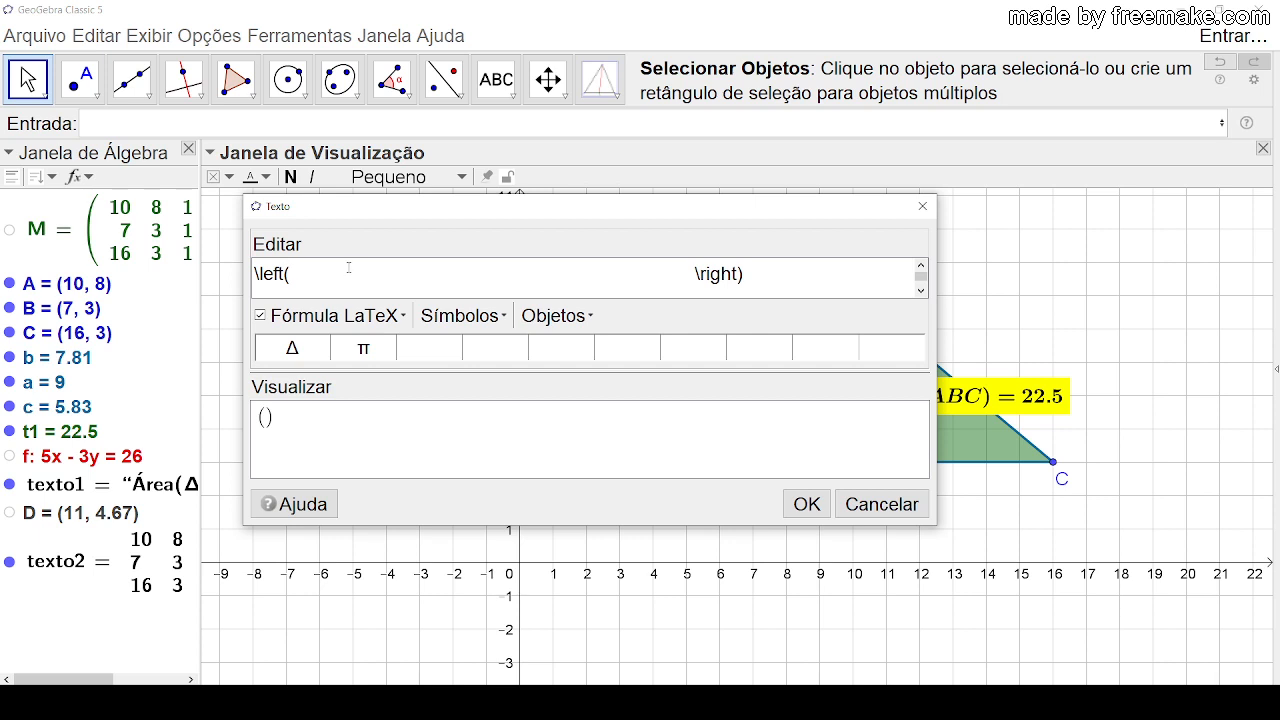
pyautogui.hotkey('ctrl', 'v')
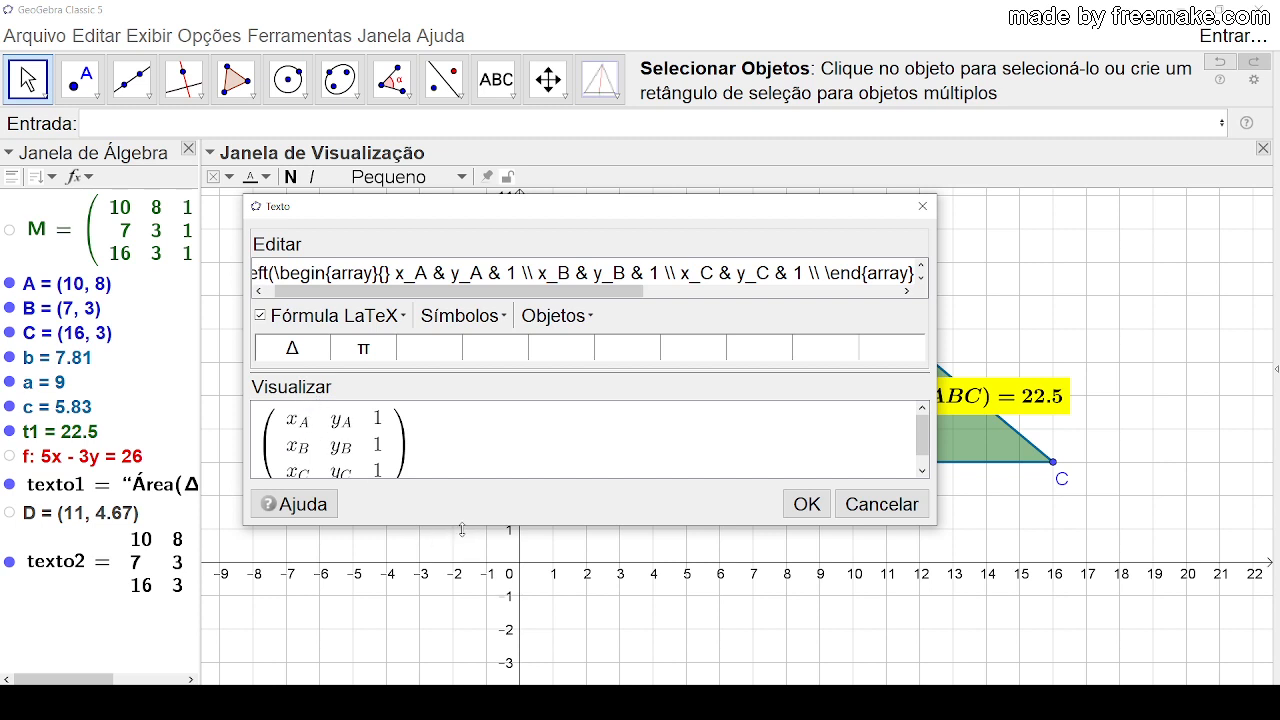
pyautogui.moveTo(462, 529); pyautogui.dragTo(470, 599)
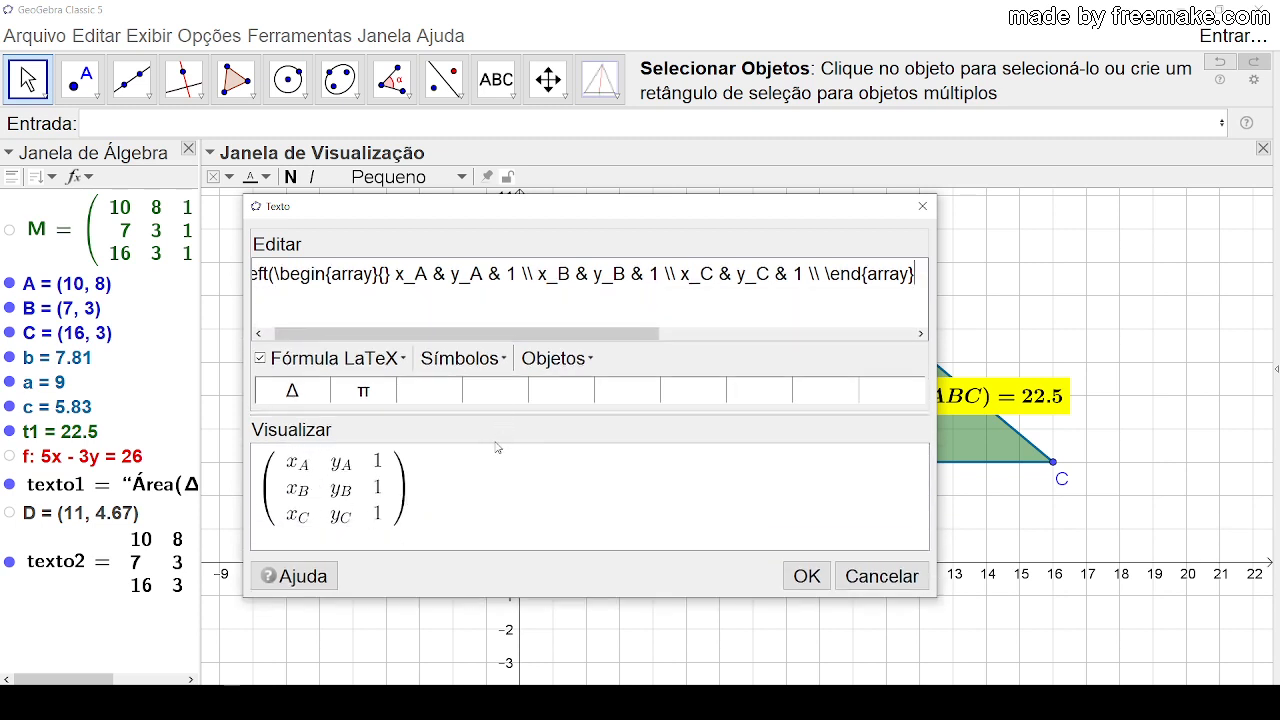
# Step: Try to append = and the texto2 object directly after \end{array}
pyautogui.moveTo(498, 334); pyautogui.dragTo(680, 337)
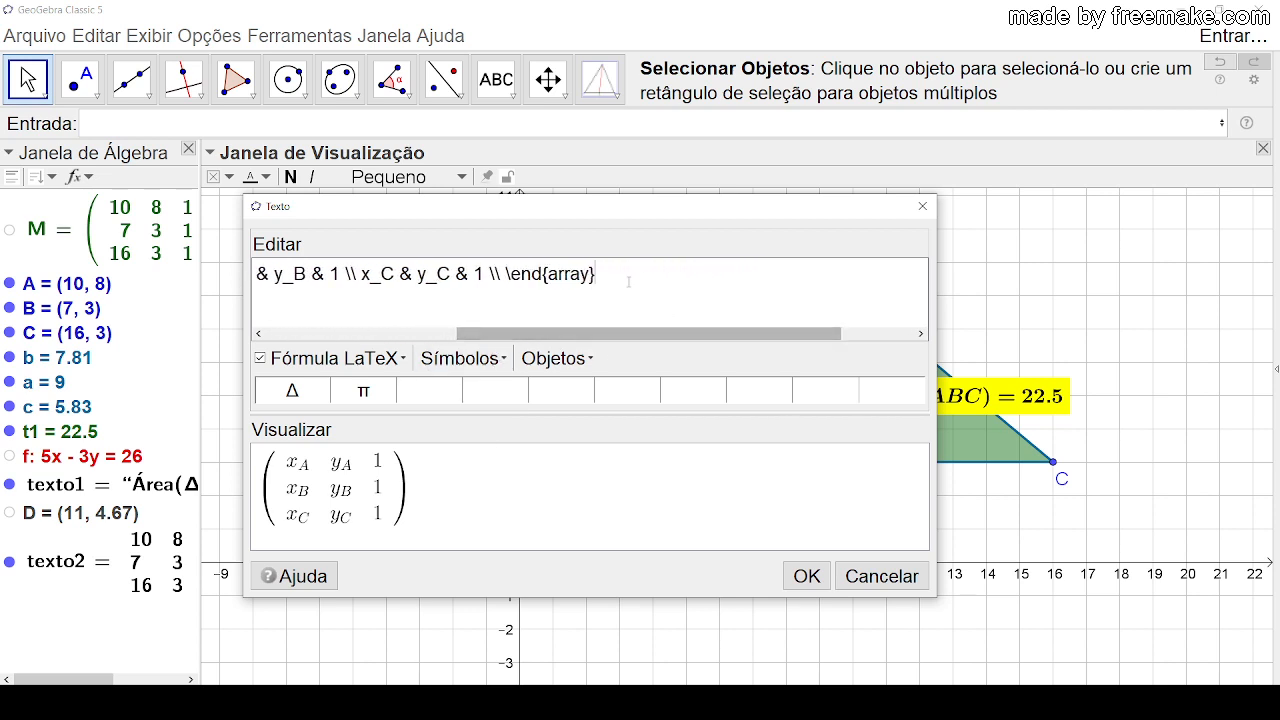
pyautogui.click(628, 279)
pyautogui.write('=')
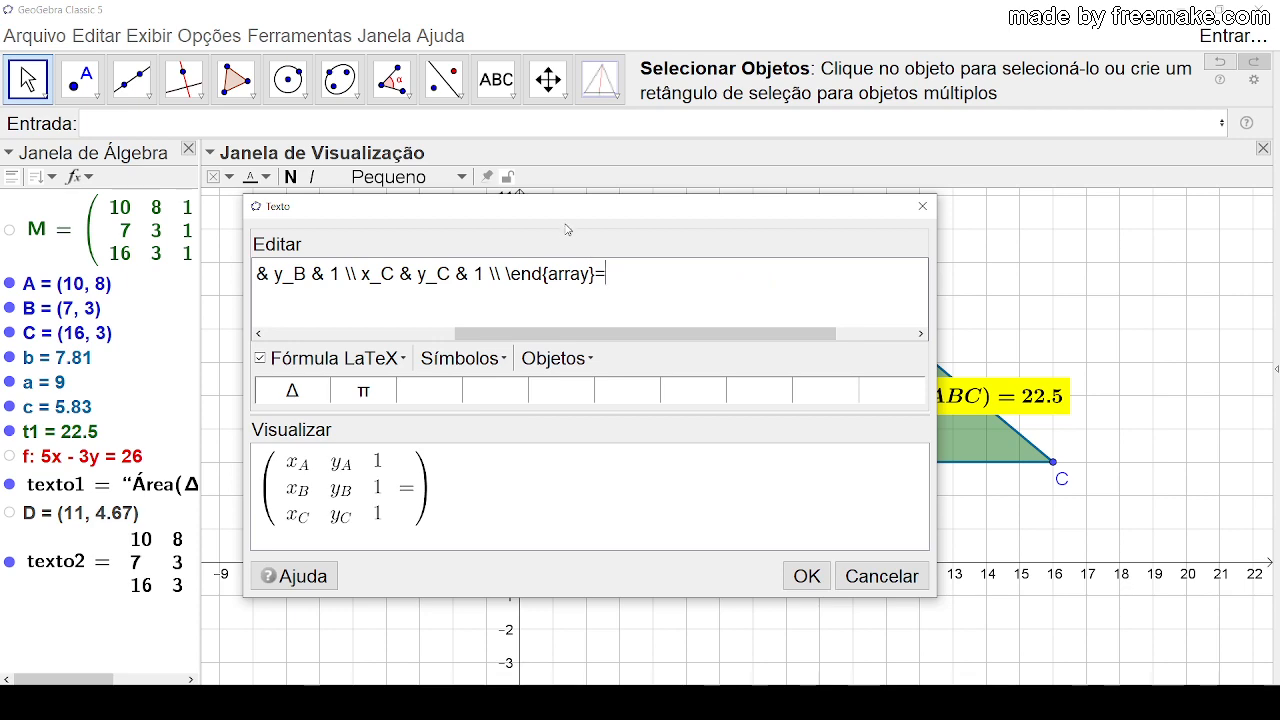
pyautogui.moveTo(628, 209); pyautogui.dragTo(842, 227)
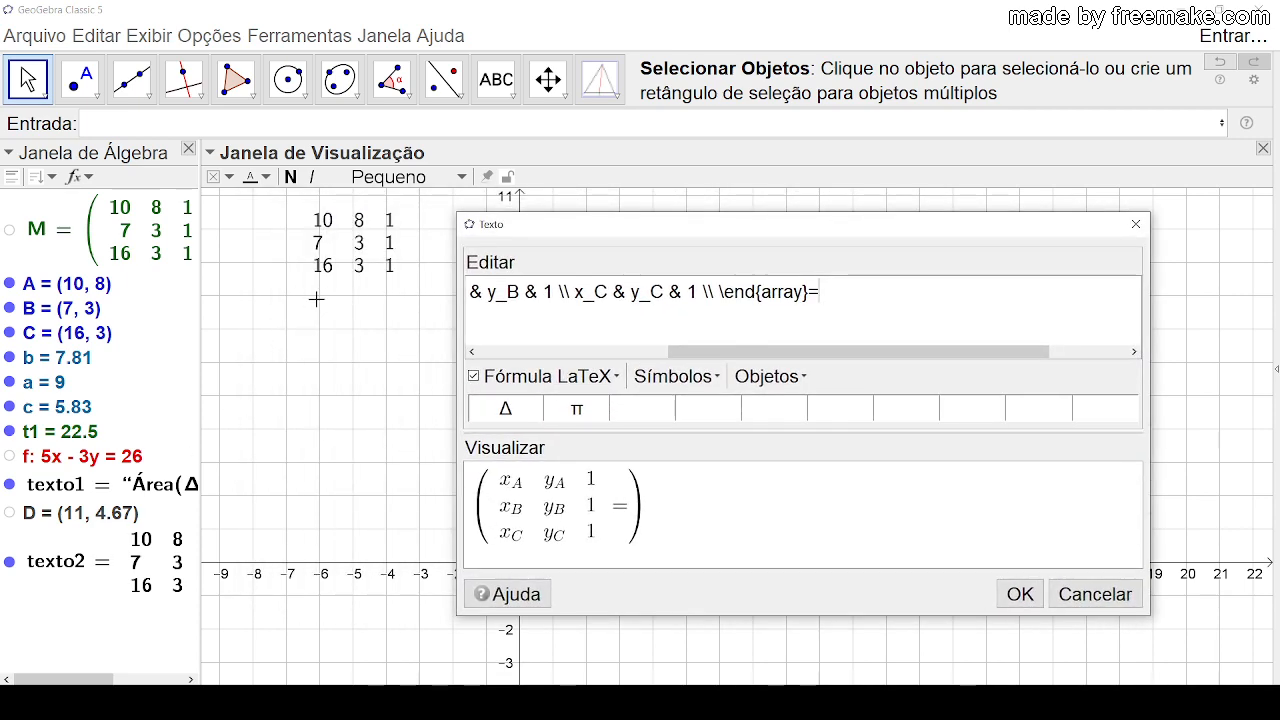
pyautogui.click(806, 380)
pyautogui.moveTo(848, 440); pyautogui.dragTo(848, 508)
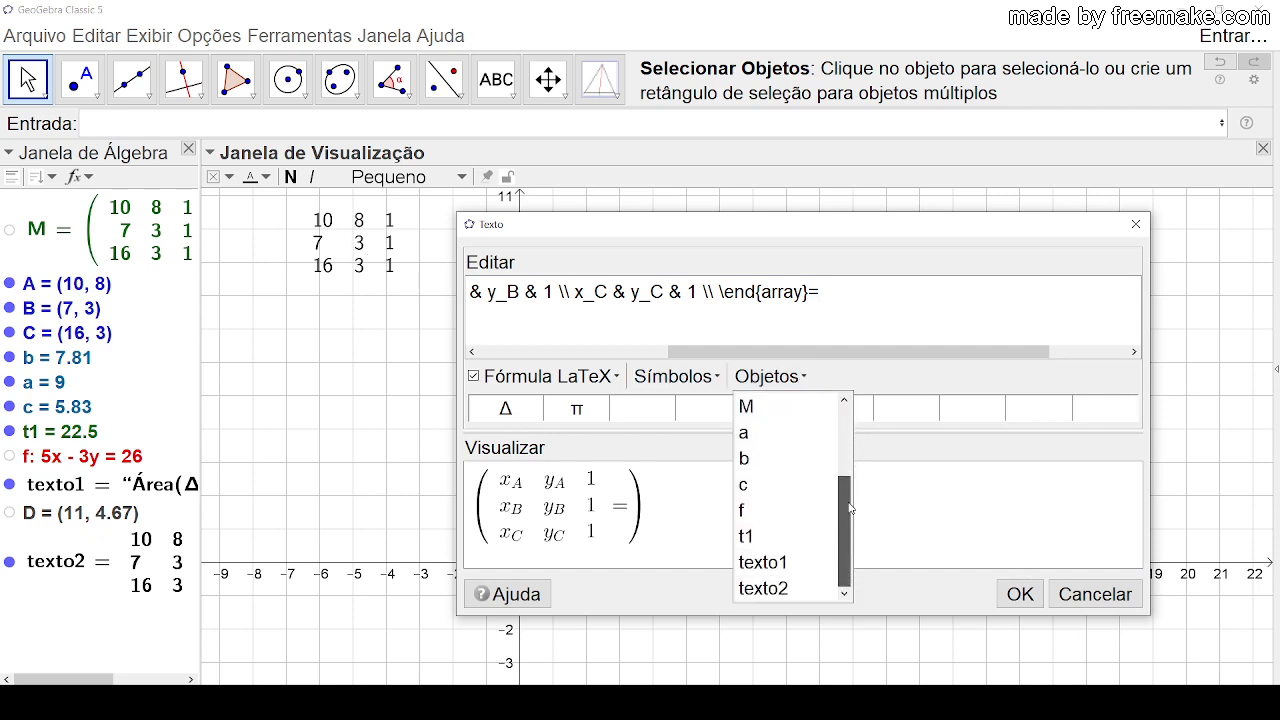
pyautogui.click(790, 589)
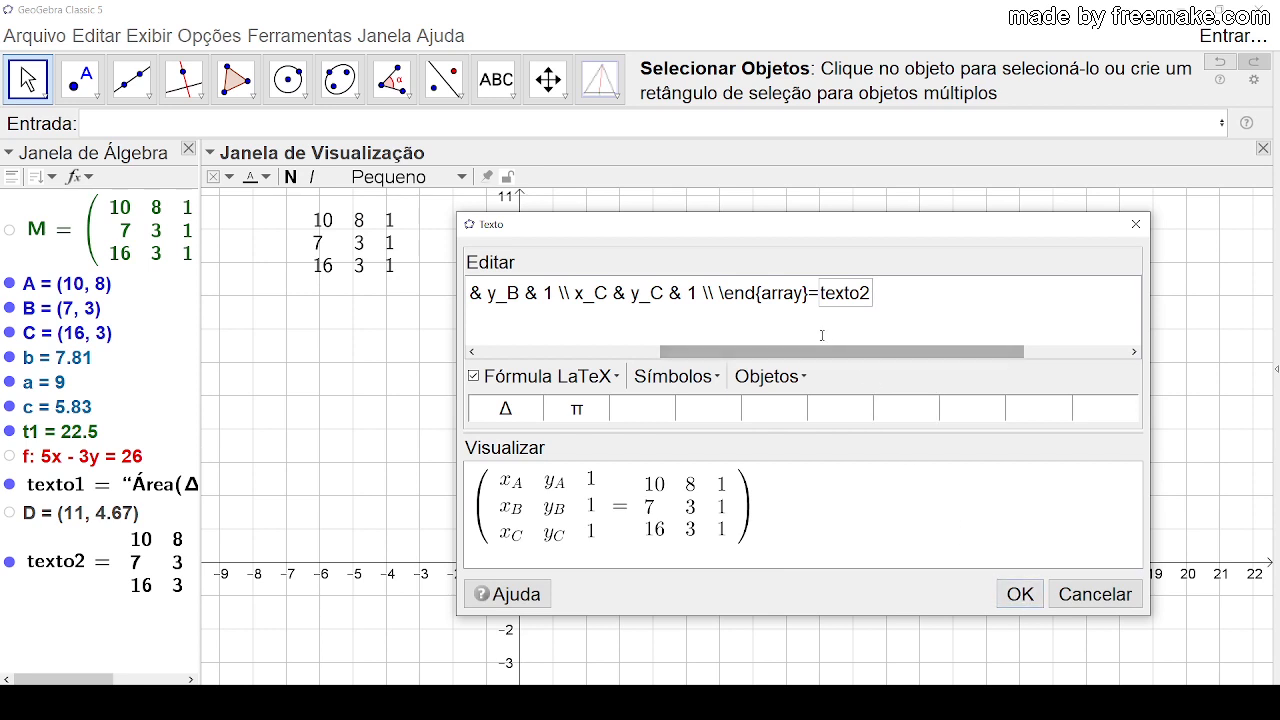
pyautogui.press('BackSpace')
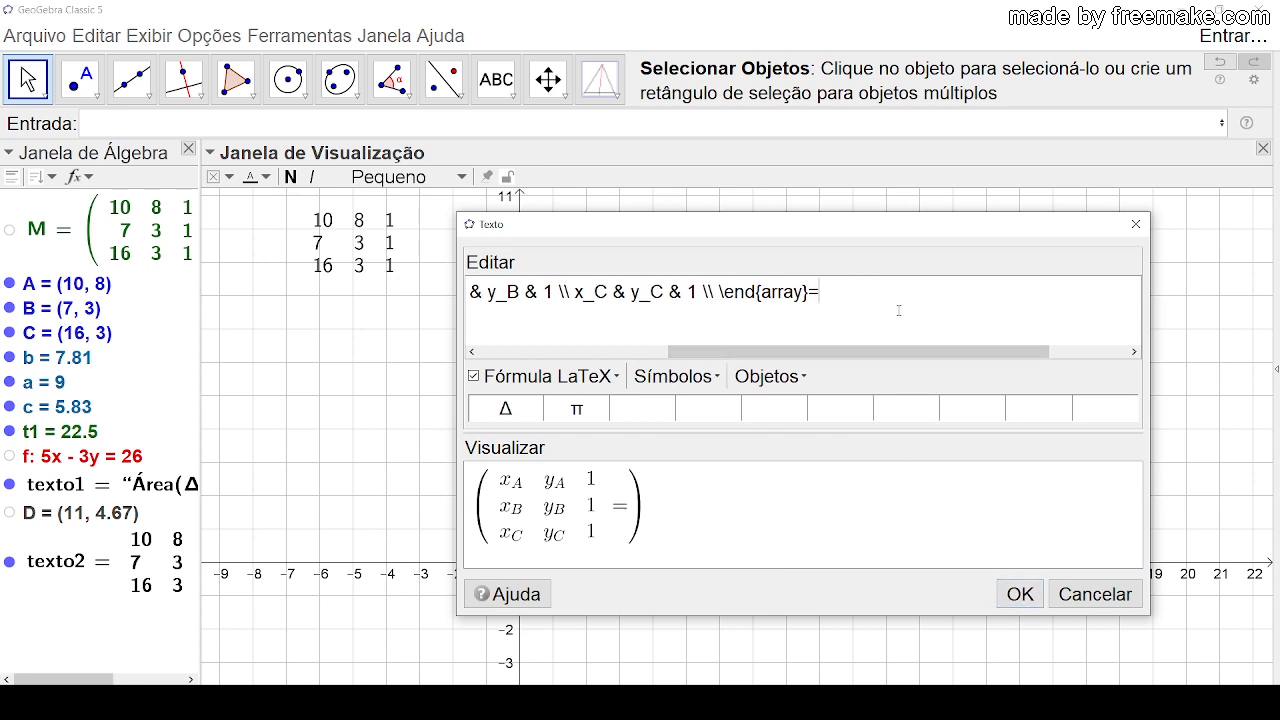
pyautogui.press('BackSpace')
# Step: Remove the = and the blank space between \end{array} and \right) in the LaTeX code
pyautogui.moveTo(910, 354); pyautogui.dragTo(1015, 361)
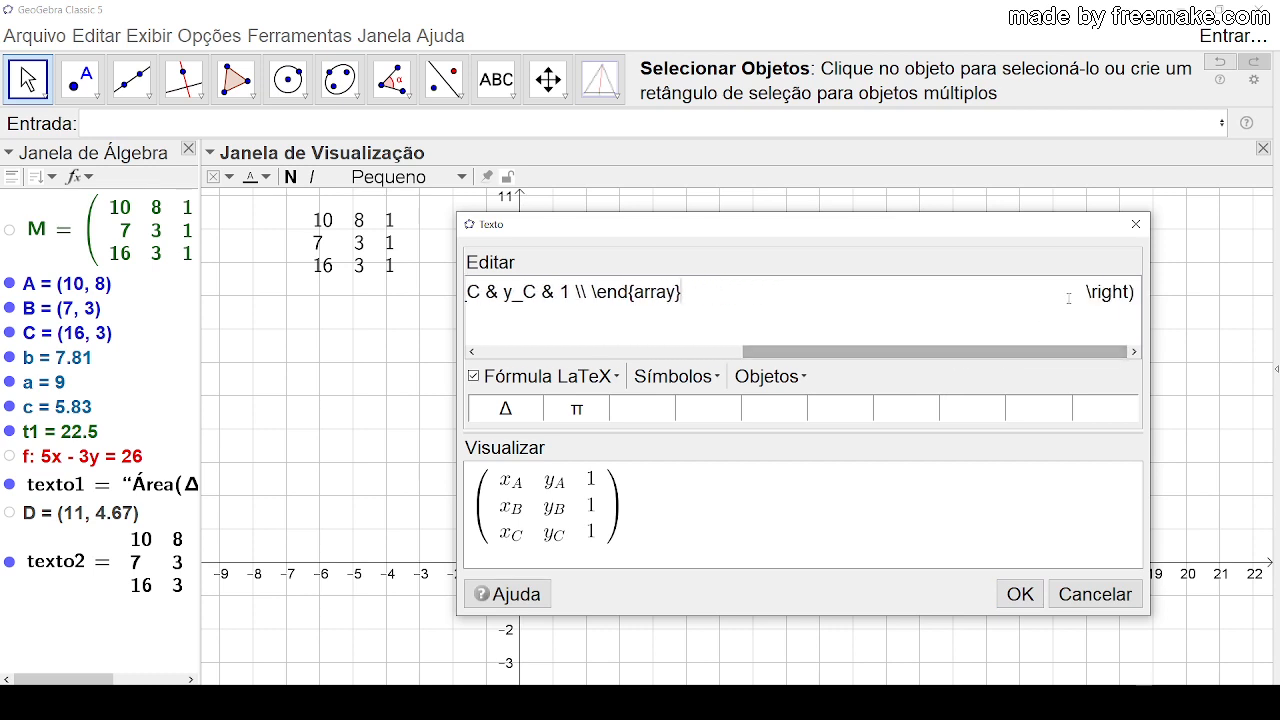
pyautogui.click(1069, 299)
pyautogui.press('BackSpace')
pyautogui.press('BackSpace')
pyautogui.press('BackSpace')
pyautogui.press('BackSpace')
pyautogui.press('BackSpace')
pyautogui.press('BackSpace')
pyautogui.press('BackSpace')
pyautogui.press('BackSpace')
pyautogui.press('BackSpace')
pyautogui.press('BackSpace')
pyautogui.press('BackSpace')
pyautogui.press('BackSpace')
pyautogui.press('BackSpace')
pyautogui.press('BackSpace')
pyautogui.press('BackSpace')
pyautogui.press('BackSpace')
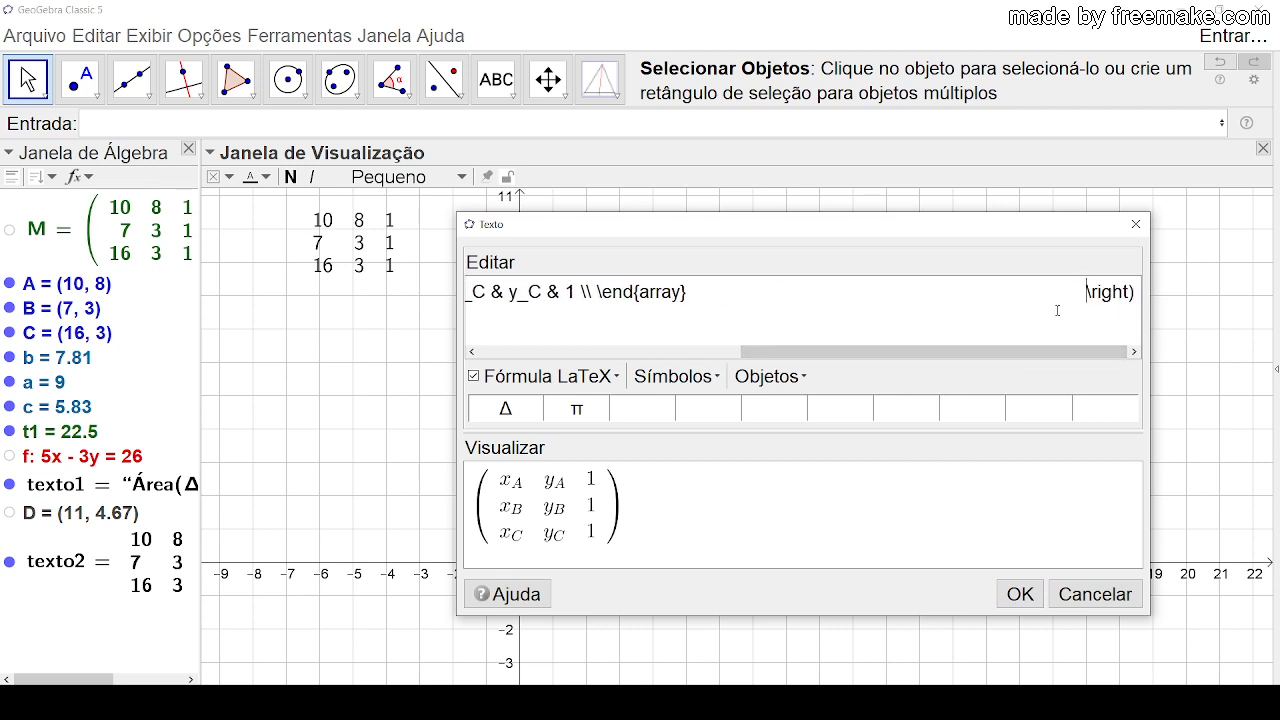
pyautogui.press('BackSpace')
pyautogui.press('BackSpace')
pyautogui.press('BackSpace')
pyautogui.press('BackSpace')
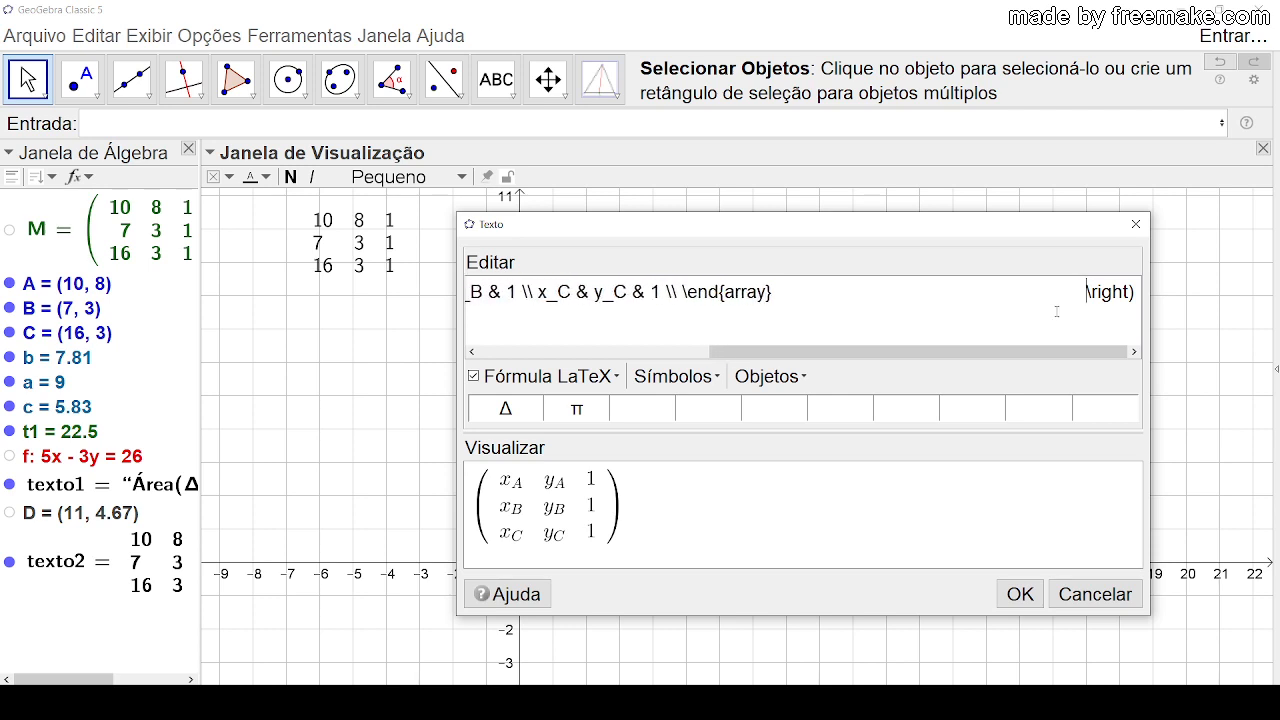
pyautogui.press('BackSpace')
pyautogui.press('BackSpace')
pyautogui.press('BackSpace')
pyautogui.press('BackSpace')
pyautogui.press('BackSpace')
pyautogui.press('BackSpace')
pyautogui.press('BackSpace')
pyautogui.press('BackSpace')
pyautogui.press('BackSpace')
pyautogui.press('BackSpace')
pyautogui.press('BackSpace')
pyautogui.press('BackSpace')
pyautogui.press('BackSpace')
pyautogui.press('BackSpace')
pyautogui.press('BackSpace')
pyautogui.press('BackSpace')
pyautogui.press('BackSpace')
pyautogui.press('BackSpace')
pyautogui.press('BackSpace')
pyautogui.press('BackSpace')
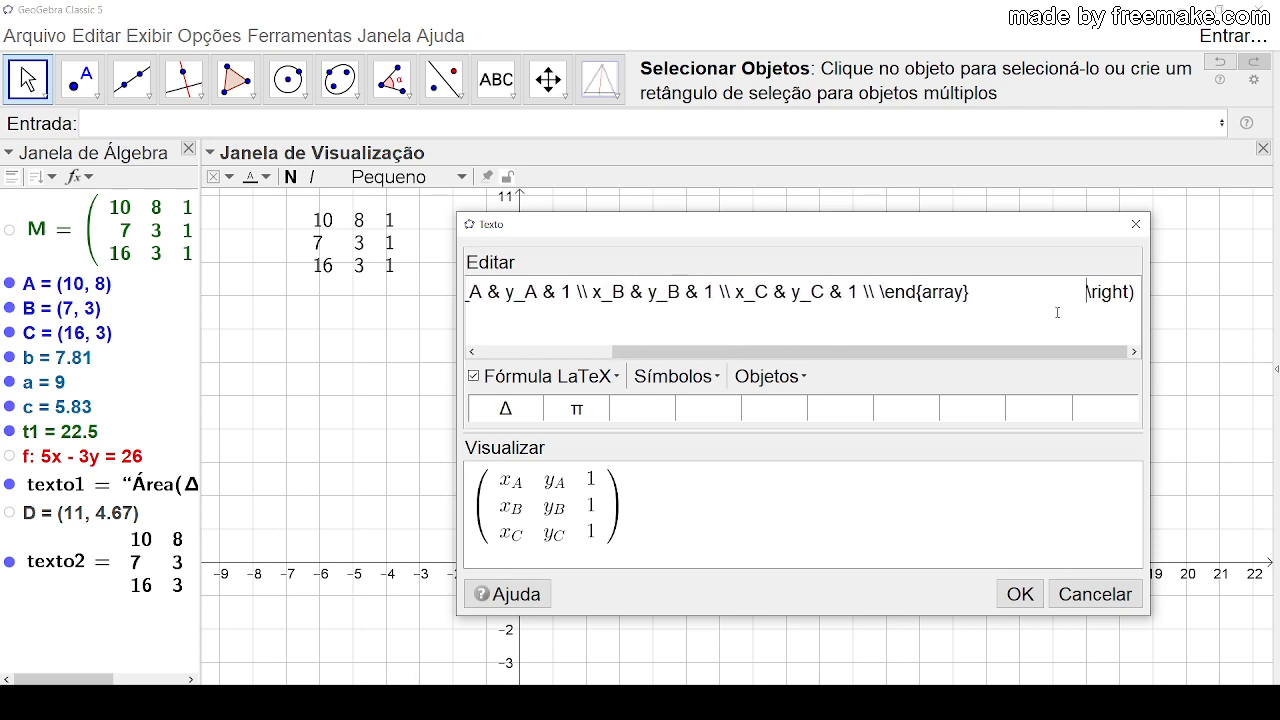
pyautogui.press('BackSpace')
pyautogui.press('BackSpace')
pyautogui.press('BackSpace')
pyautogui.press('BackSpace')
pyautogui.press('BackSpace')
pyautogui.press('BackSpace')
pyautogui.press('BackSpace')
pyautogui.press('BackSpace')
pyautogui.press('BackSpace')
pyautogui.press('BackSpace')
pyautogui.press('BackSpace')
pyautogui.press('BackSpace')
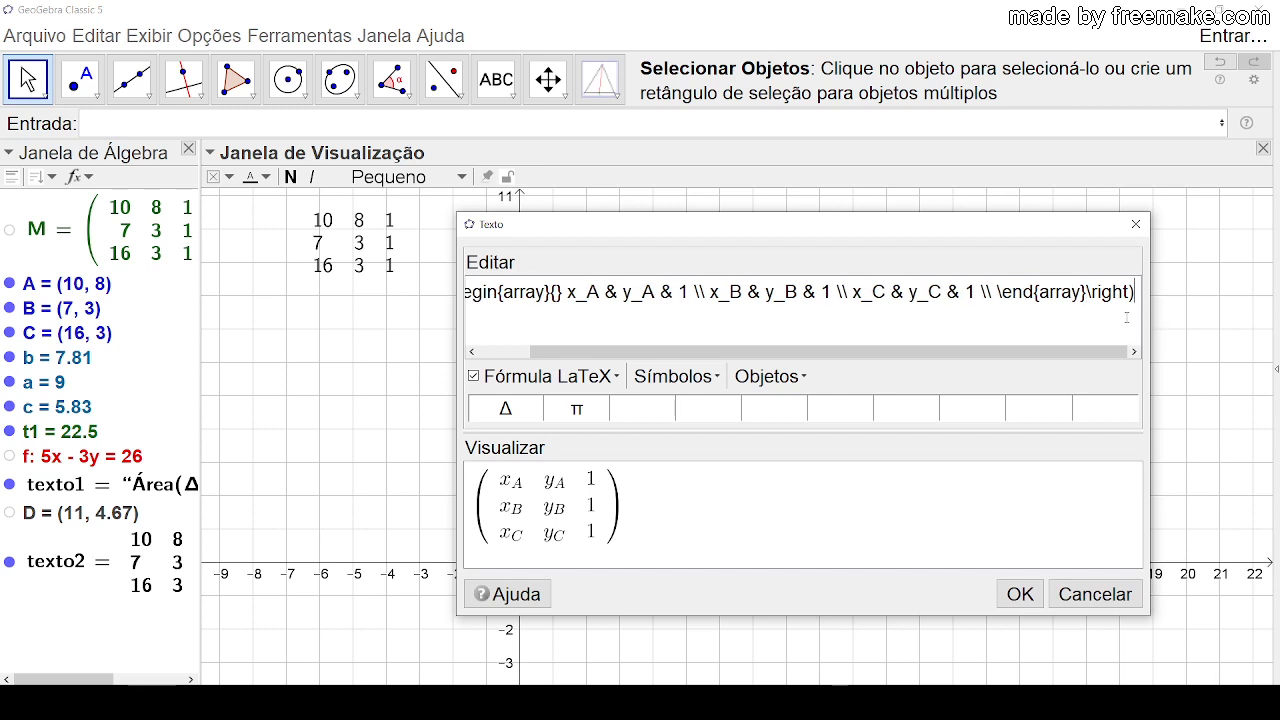
# Step: Try to append = and the texto2 object after \right), and then delete both again
pyautogui.write('=')
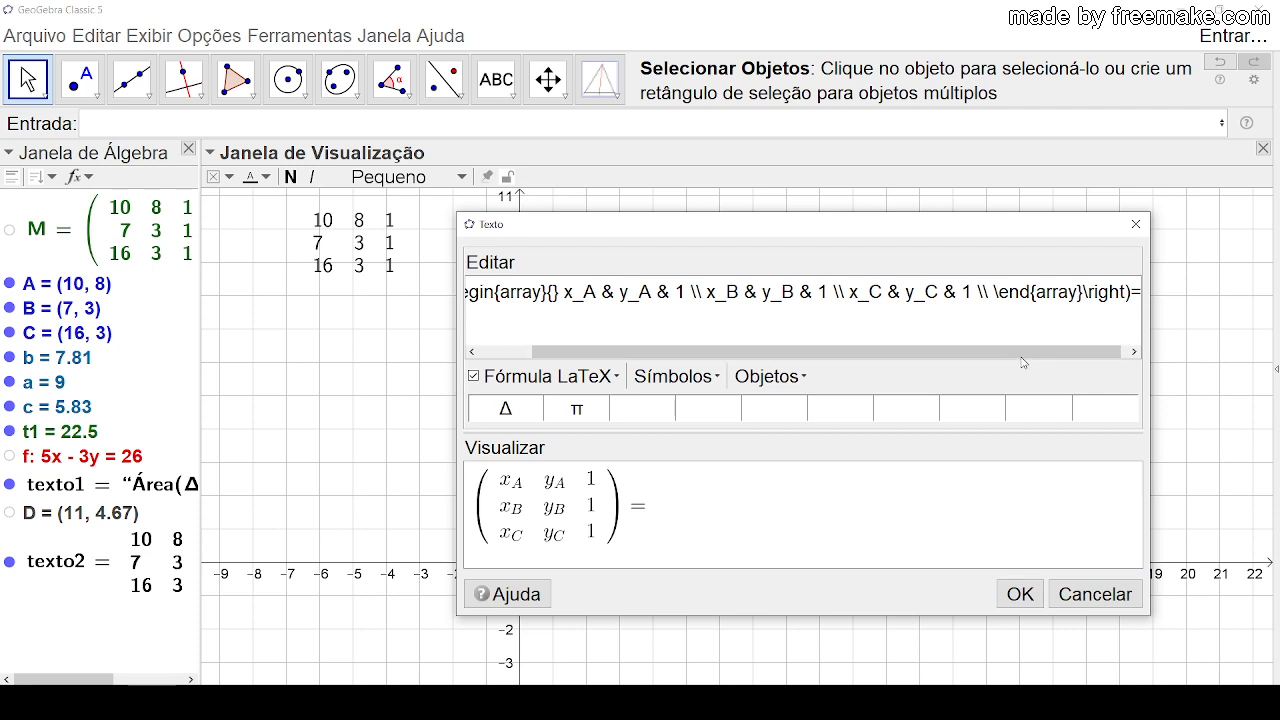
pyautogui.moveTo(1021, 356); pyautogui.dragTo(1075, 358)
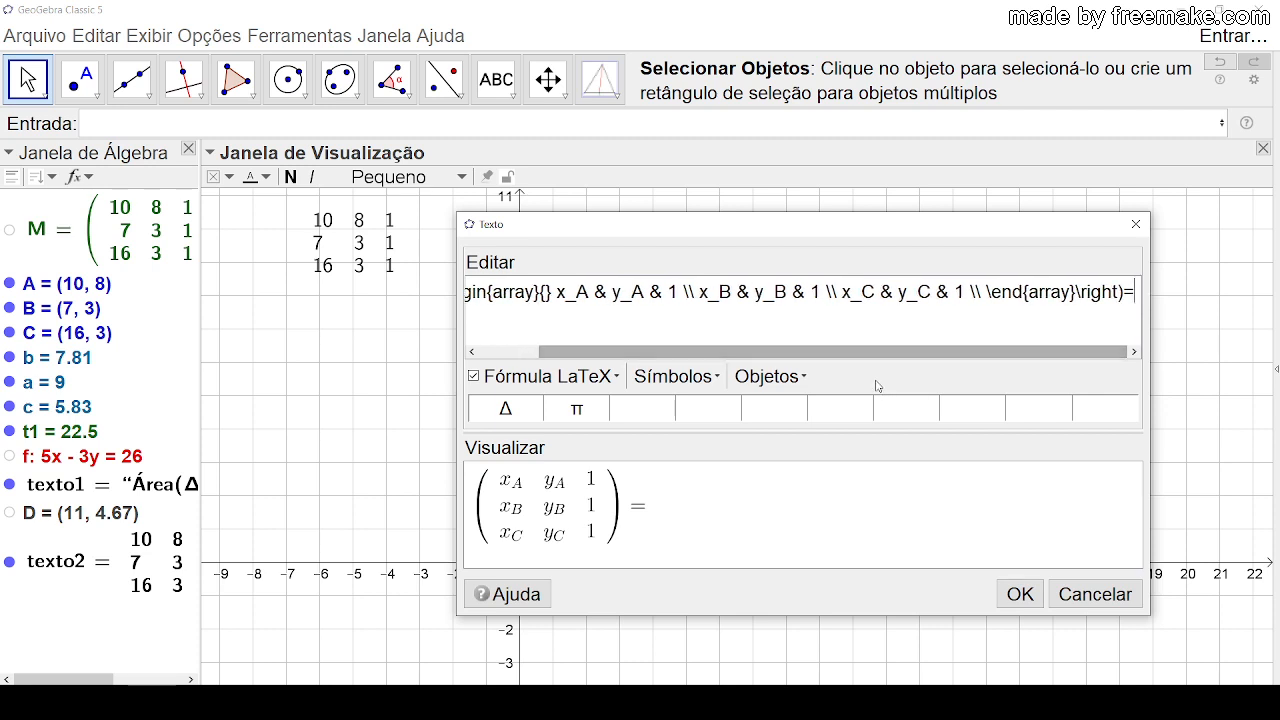
pyautogui.click(800, 377)
pyautogui.click(785, 590)
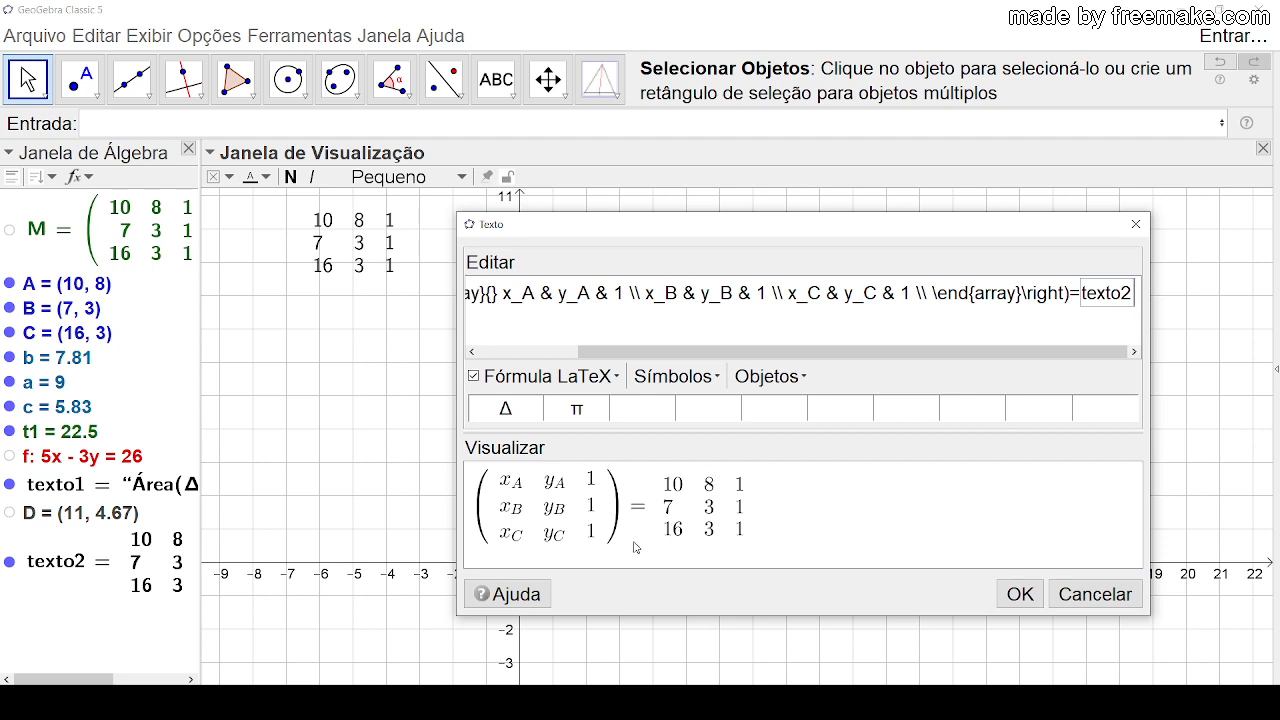
pyautogui.moveTo(879, 356); pyautogui.dragTo(945, 359)
pyautogui.click(1108, 332)
pyautogui.press('BackSpace')
pyautogui.press('BackSpace')
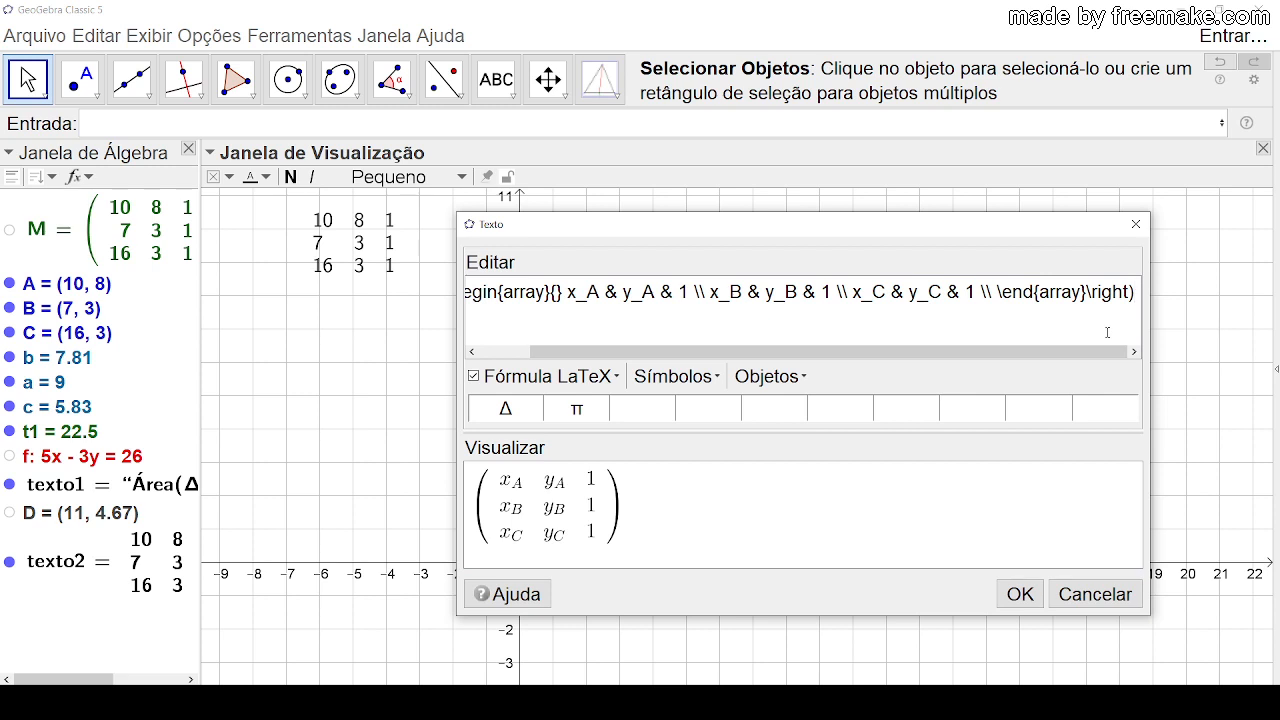
# Step: Append = and a round-parentheses template containing the texto2 object after \right), and confirm the text
pyautogui.write('=')
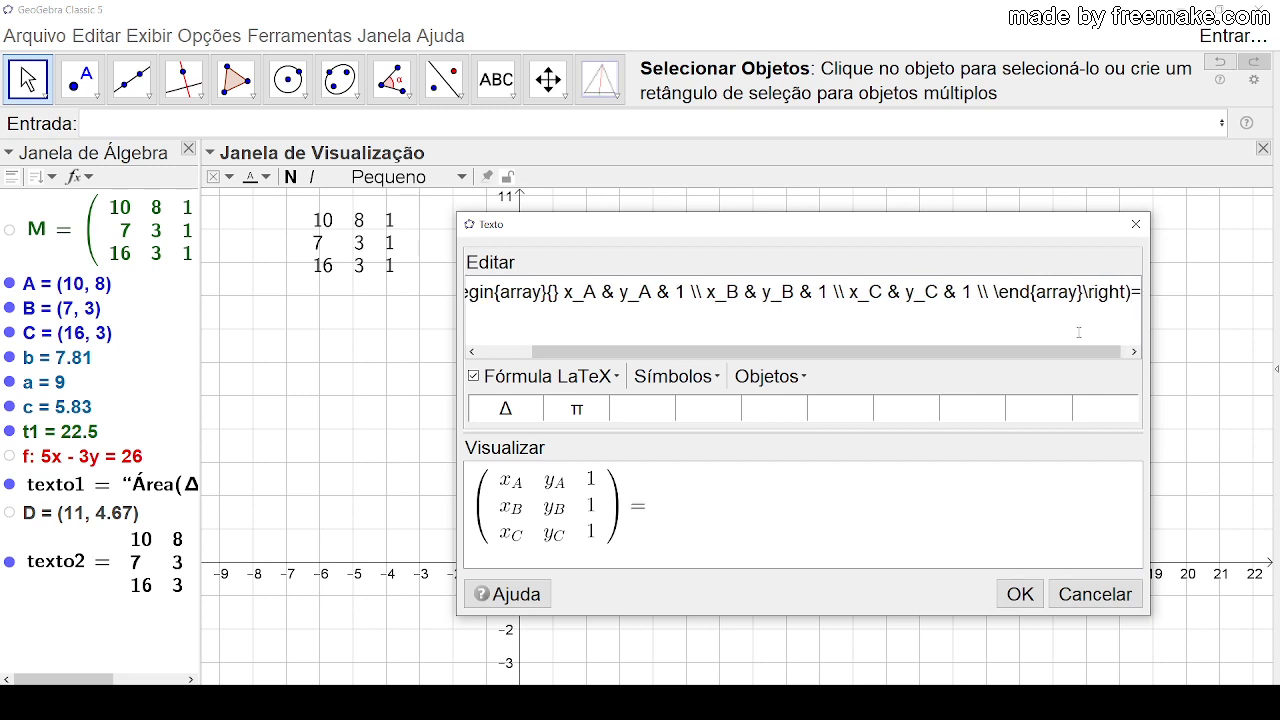
pyautogui.click(609, 383)
pyautogui.moveTo(600, 459)
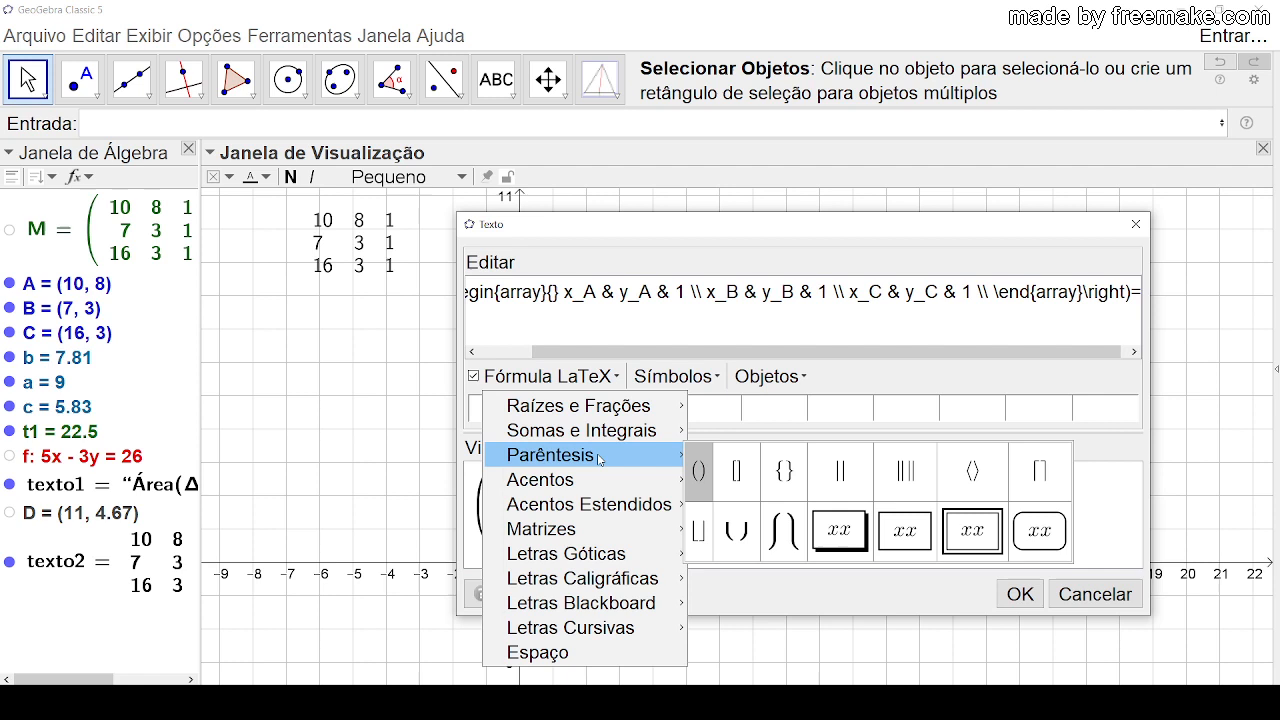
pyautogui.click(697, 470)
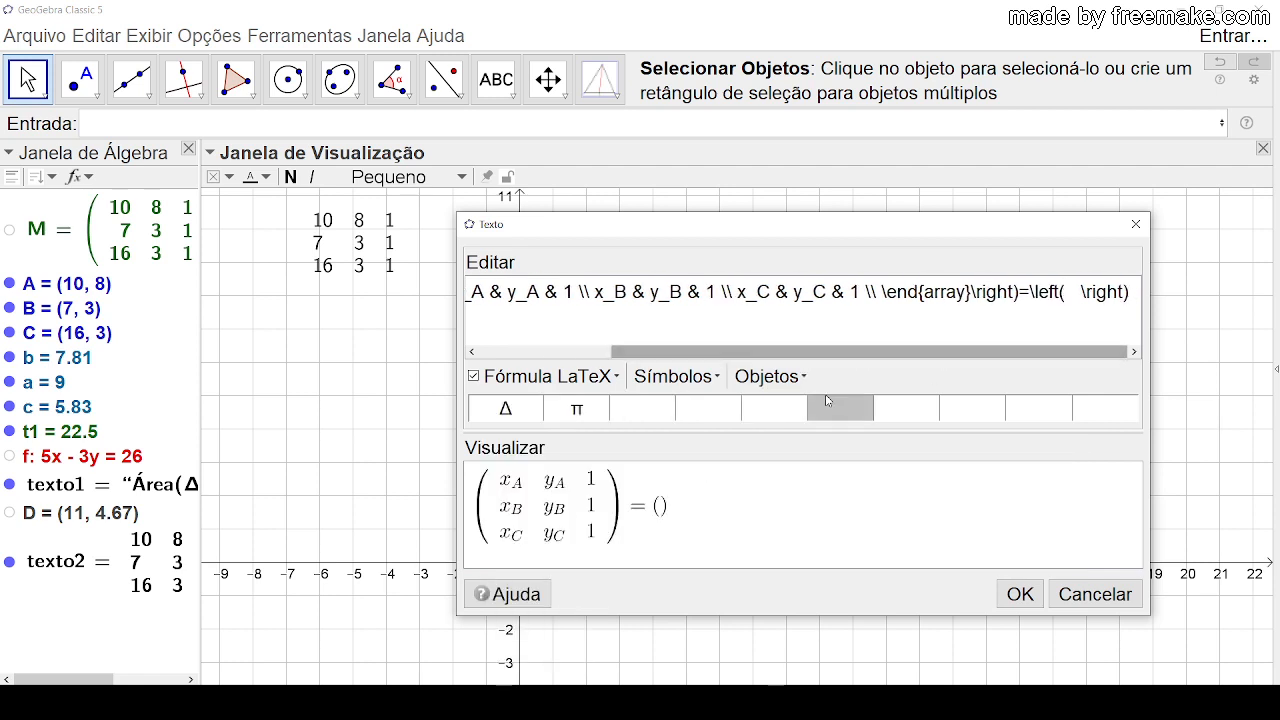
pyautogui.click(798, 377)
pyautogui.scroll(-3, 836, 477)
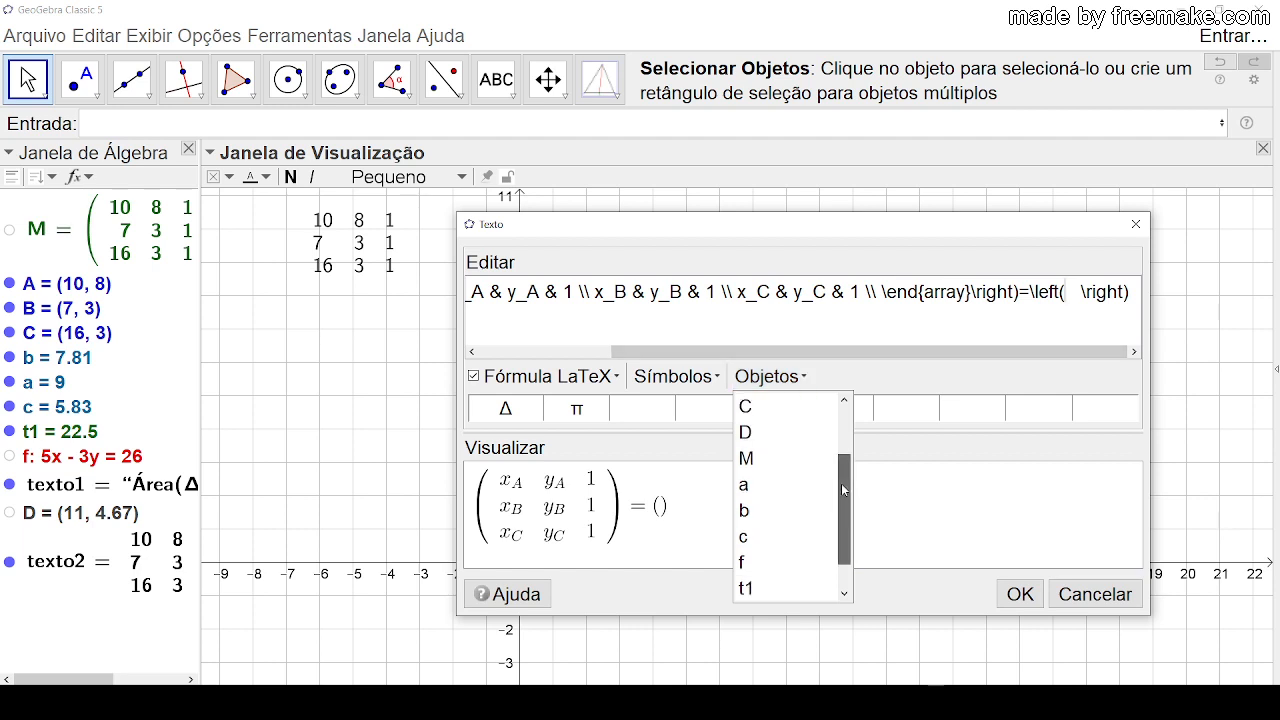
pyautogui.click(828, 590)
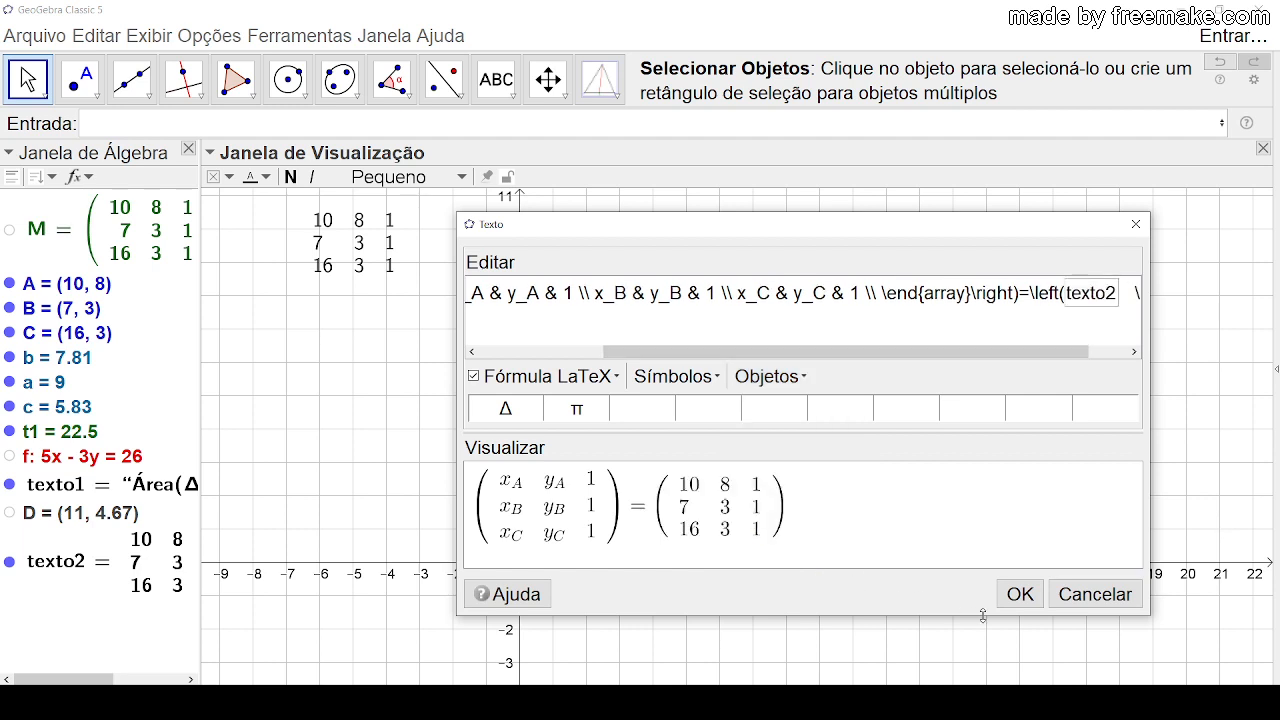
pyautogui.click(1020, 597)
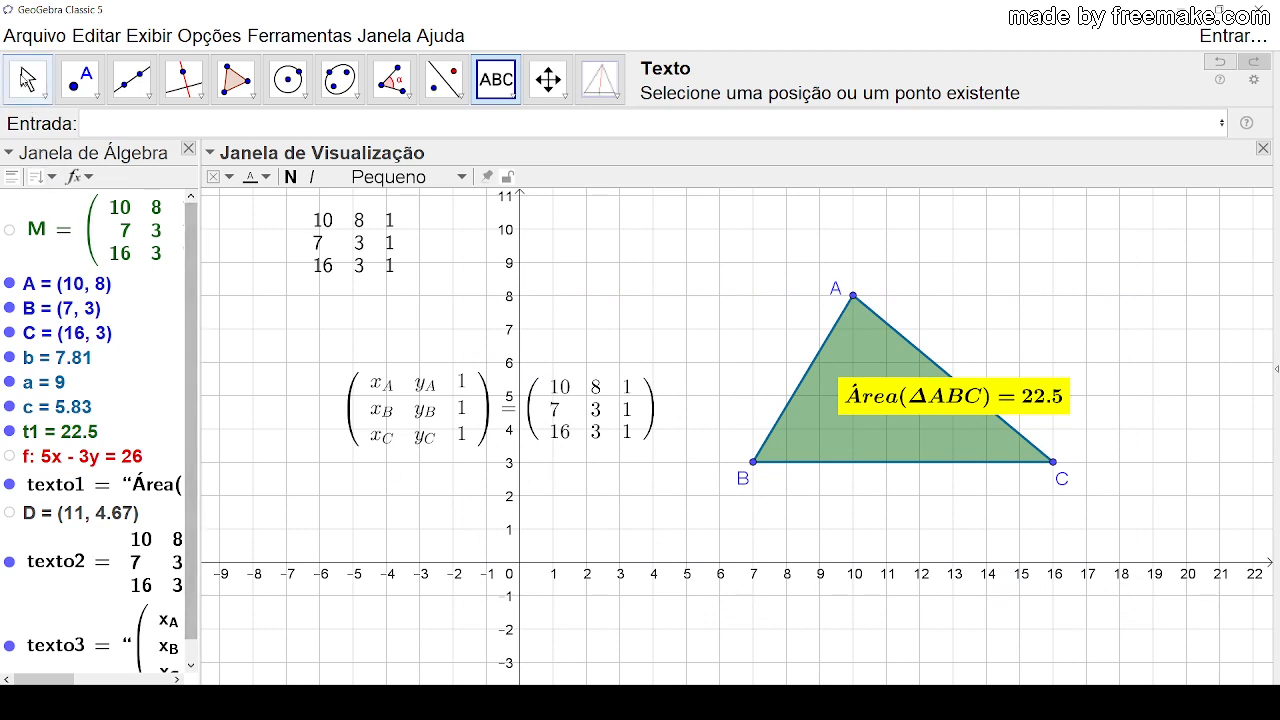
# Step: Move the matrix equation up beside the top of the y-axis and hide the separate texto2 table
pyautogui.click(27, 79)
pyautogui.moveTo(442, 403); pyautogui.dragTo(607, 241)
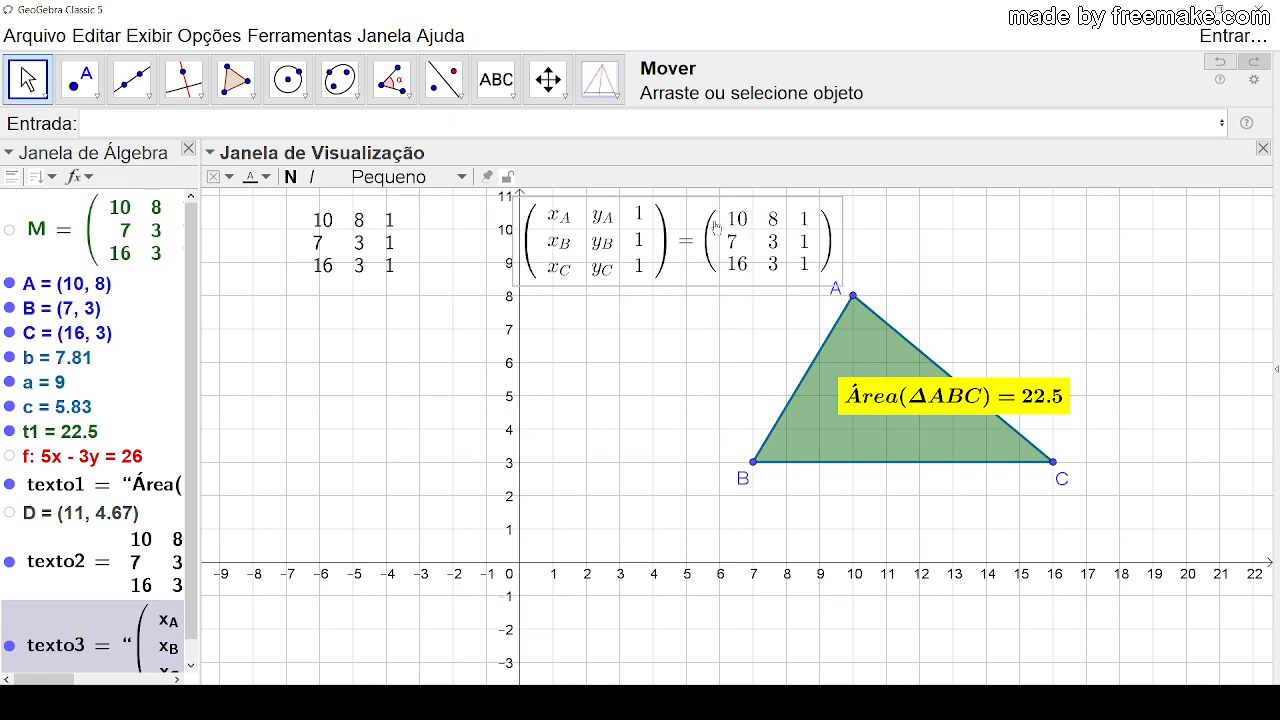
pyautogui.click(350, 240)
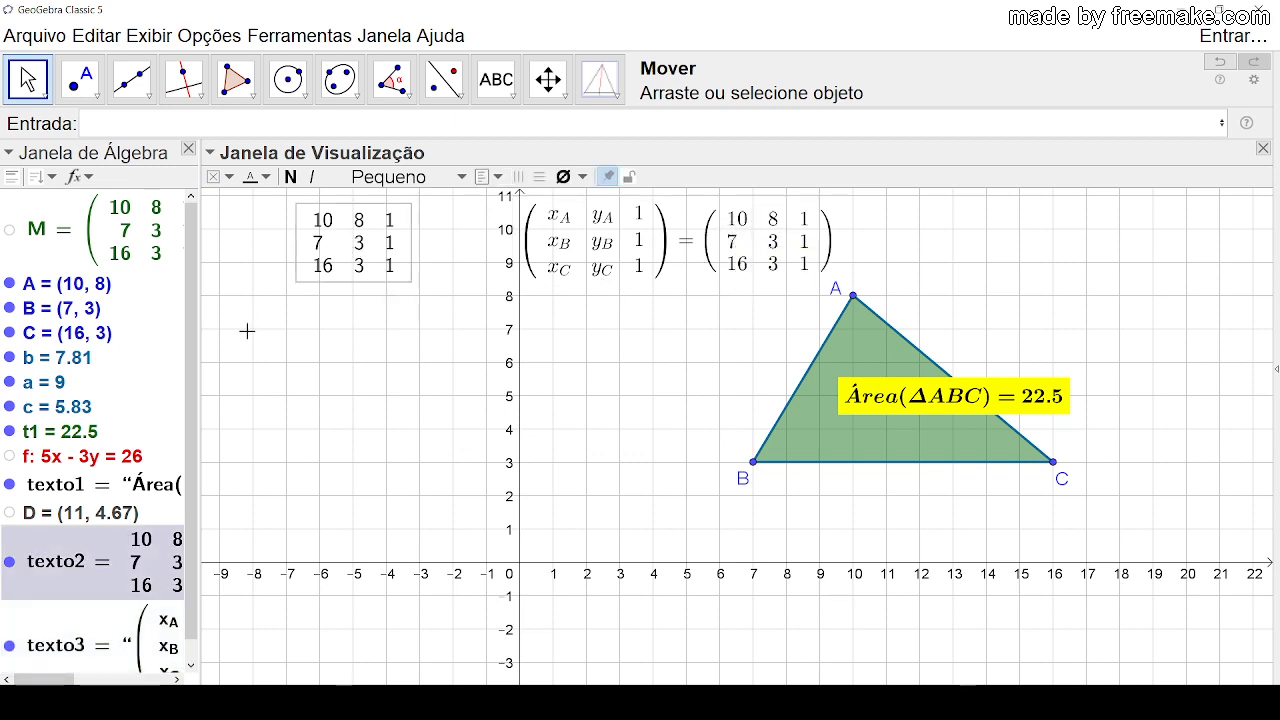
pyautogui.click(8, 564)
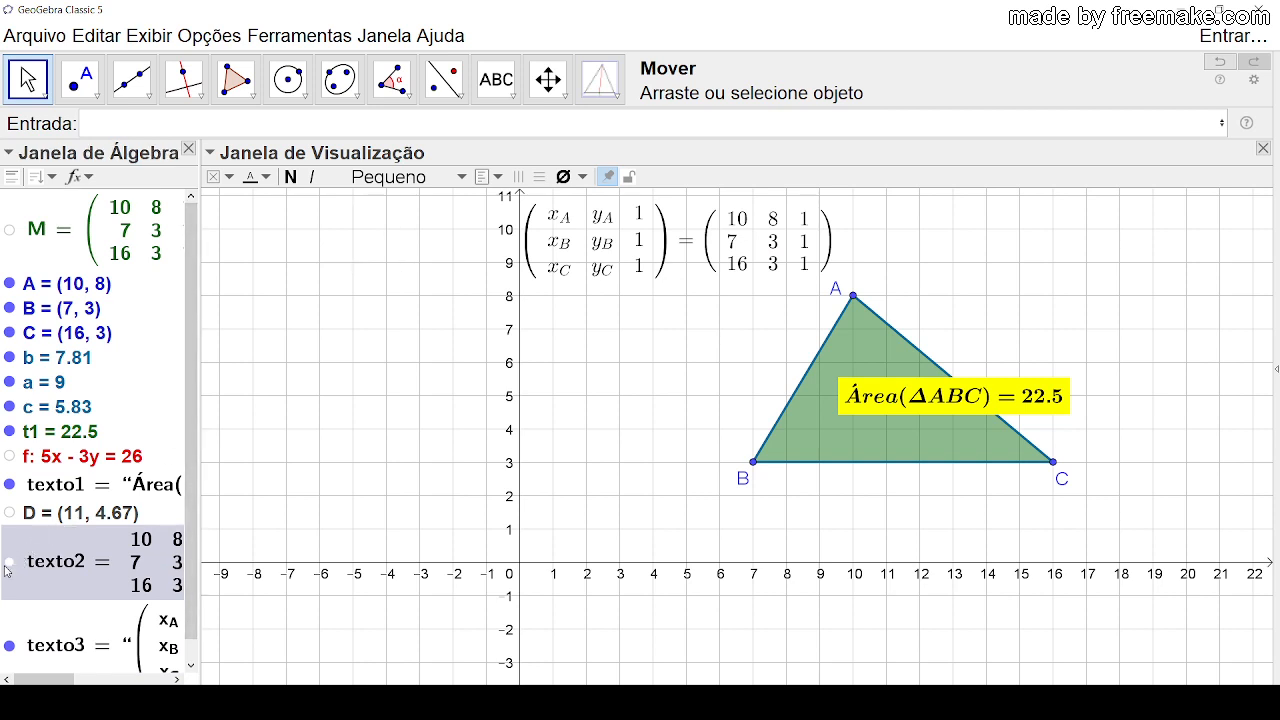
pyautogui.moveTo(580, 270); pyautogui.dragTo(542, 293)
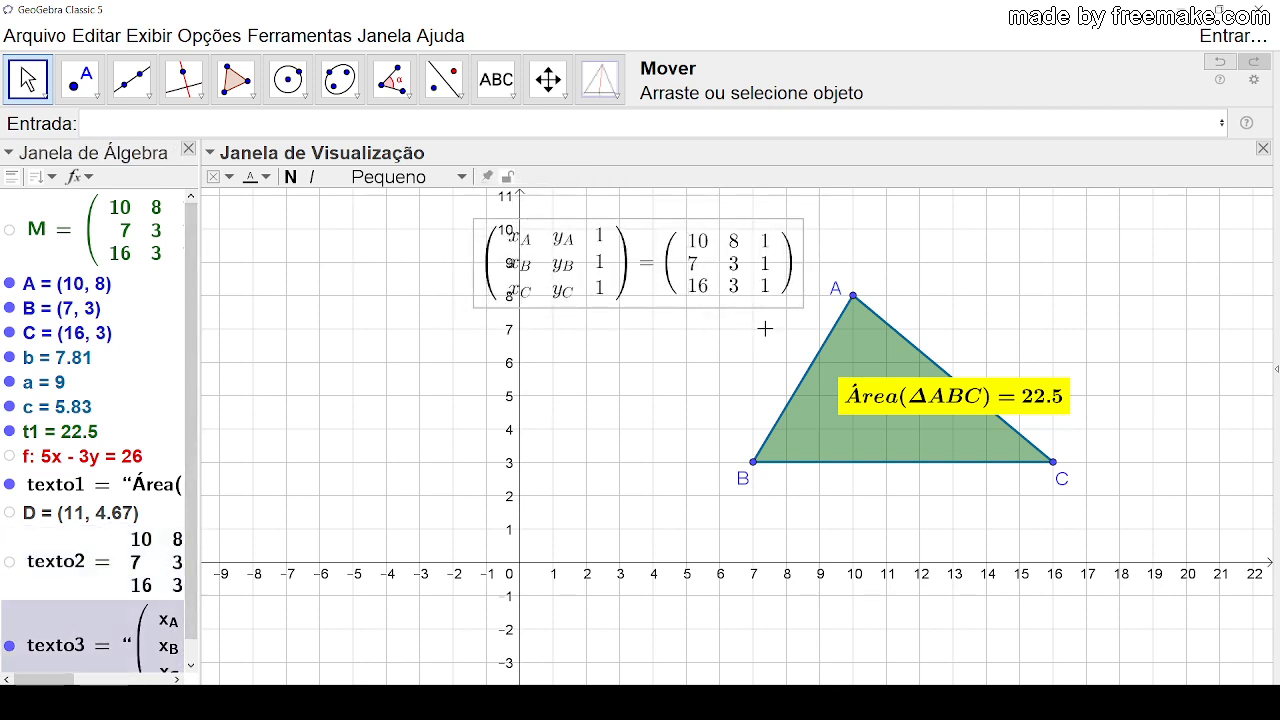
# Step: Move A to (13, 6), B to about (3.11, 0.86) and C to about (13.97, -0.18), and shift the matrix equation right of the y-axis
pyautogui.moveTo(853, 296); pyautogui.dragTo(975, 314)
pyautogui.moveTo(1052, 462); pyautogui.dragTo(987, 567)
pyautogui.moveTo(760, 477); pyautogui.dragTo(653, 528)
pyautogui.moveTo(588, 232); pyautogui.dragTo(622, 222)
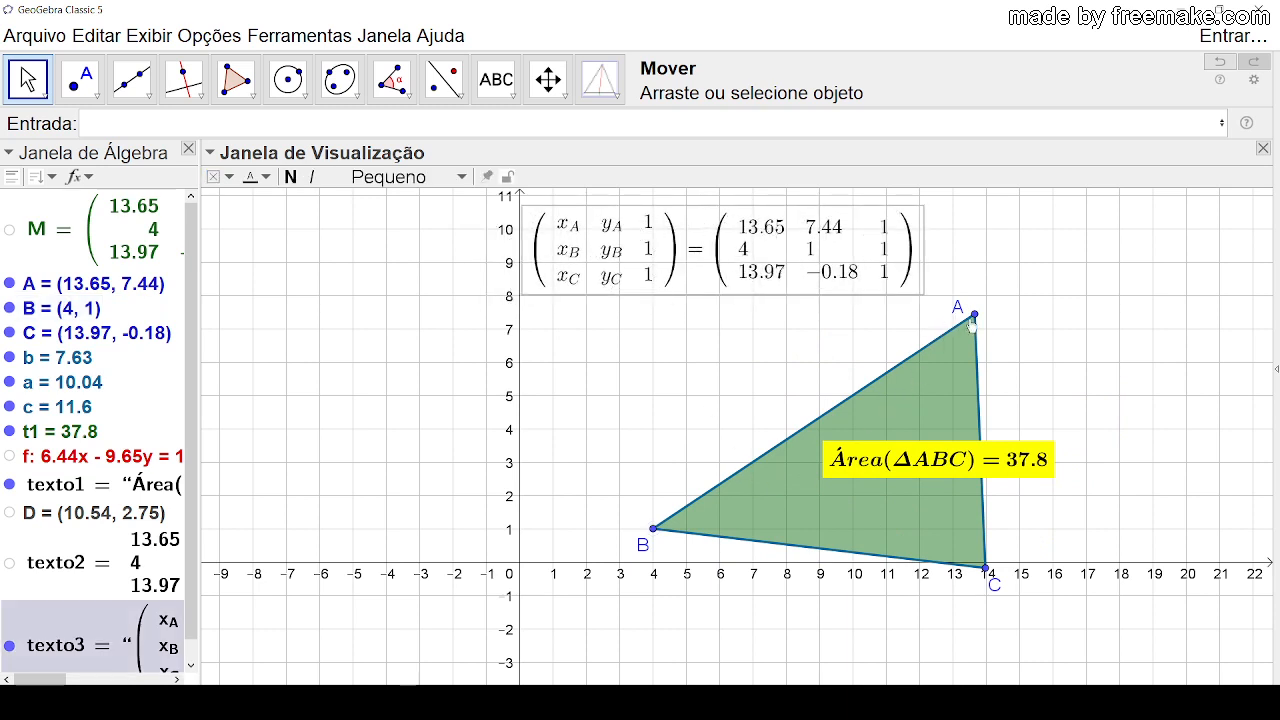
pyautogui.moveTo(973, 325); pyautogui.dragTo(954, 362)
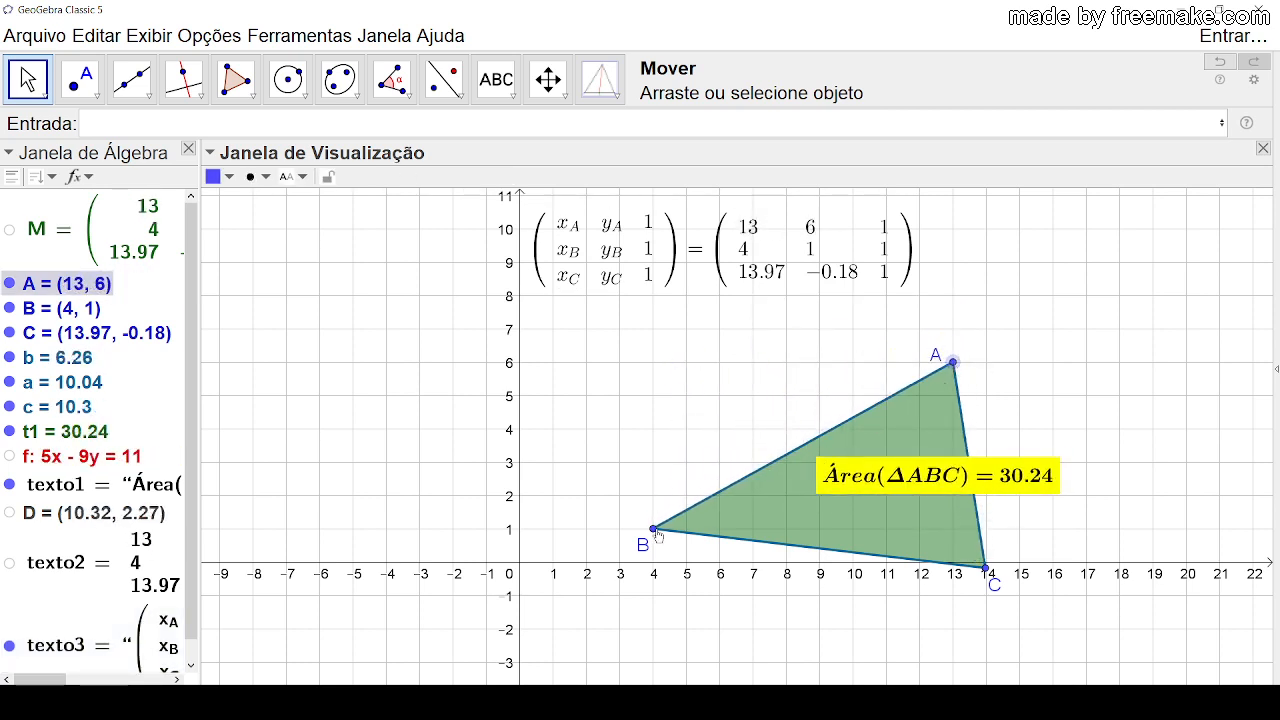
pyautogui.moveTo(655, 530); pyautogui.dragTo(624, 534)
# Step: Open the matrix equation text for editing and insert M= before the first \left(
pyautogui.click(641, 252)
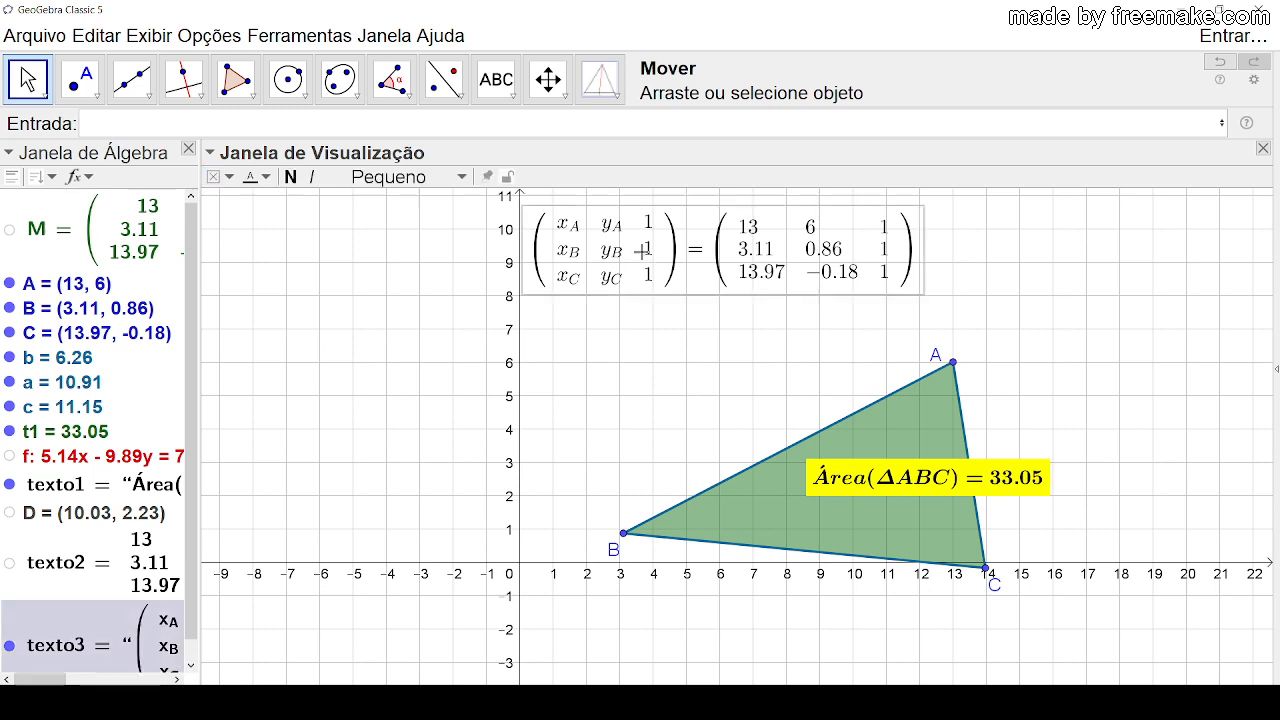
pyautogui.doubleClick(641, 252)
pyautogui.moveTo(672, 351); pyautogui.dragTo(581, 361)
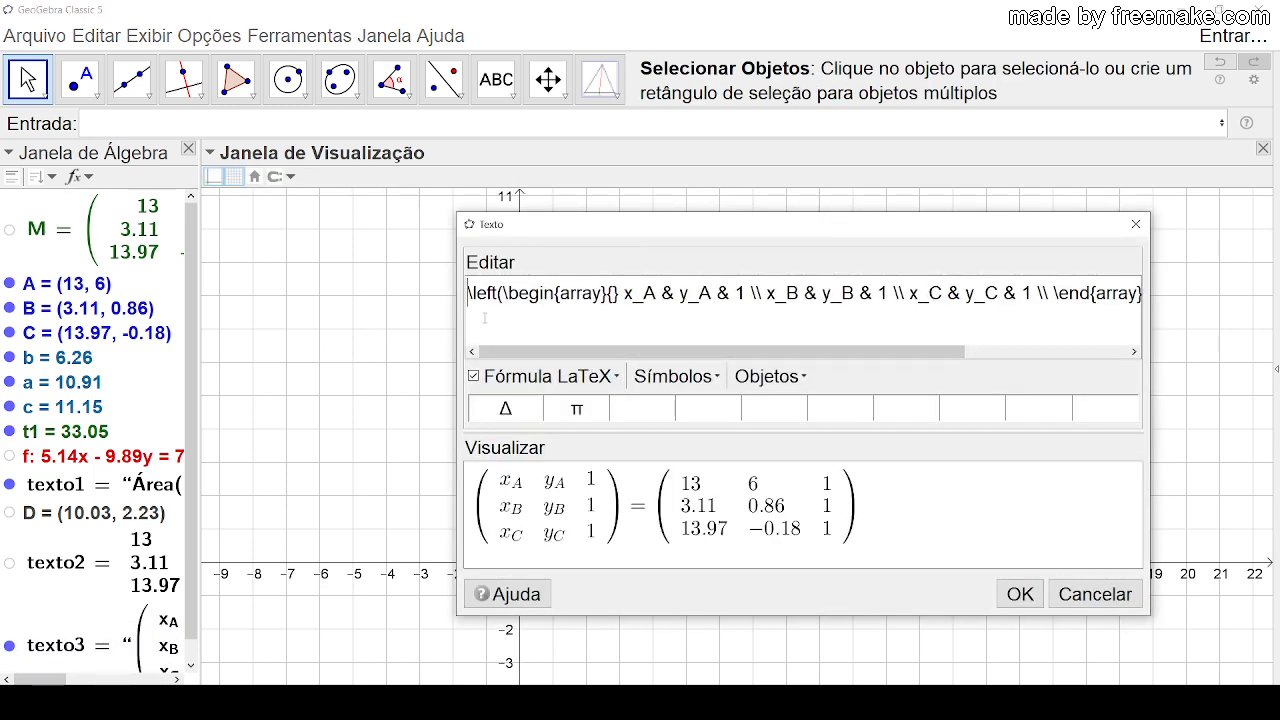
pyautogui.write('M')
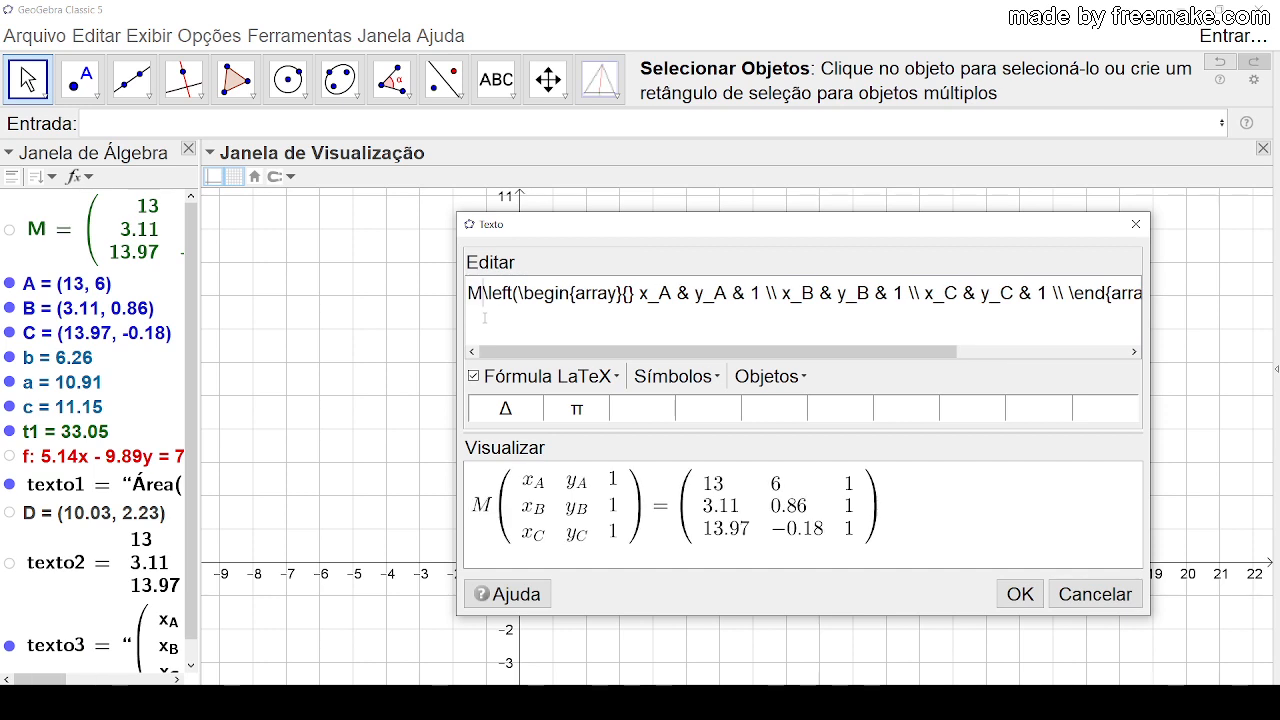
pyautogui.write('=')
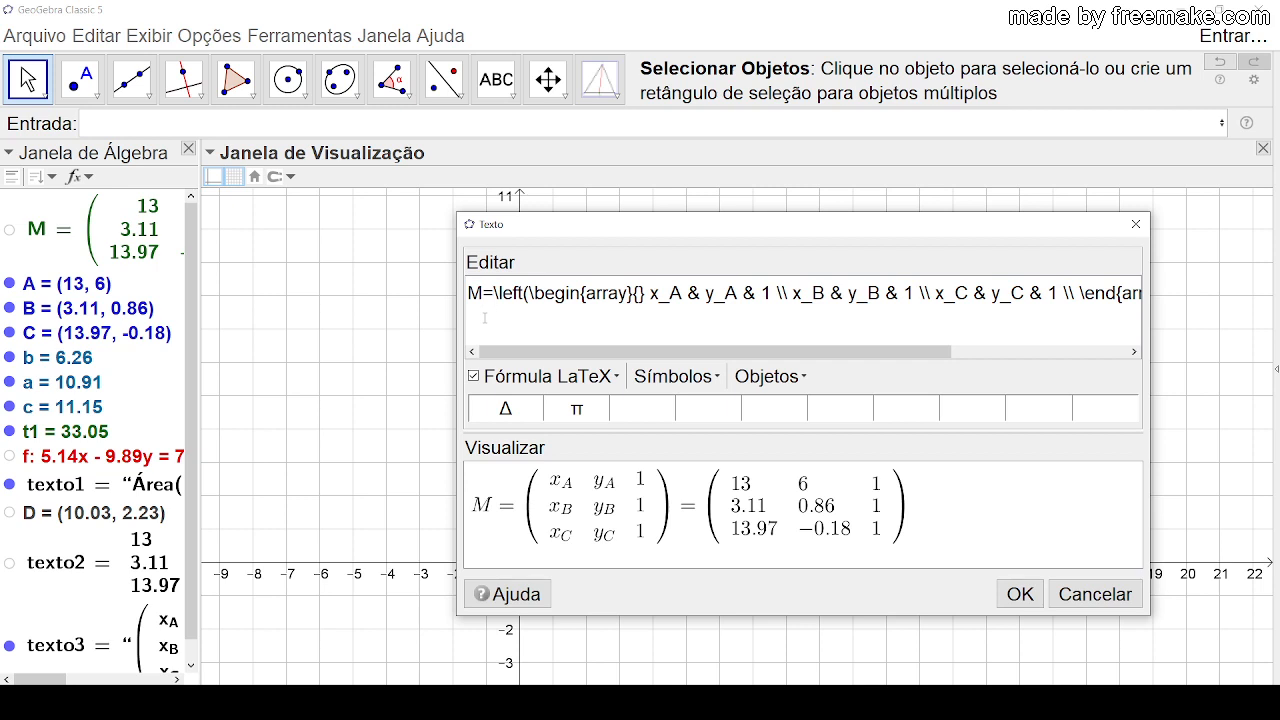
# Step: Add a \\ line break at the end of the equation and write detM= on a second line
pyautogui.moveTo(751, 352); pyautogui.dragTo(928, 354)
pyautogui.click(1133, 296)
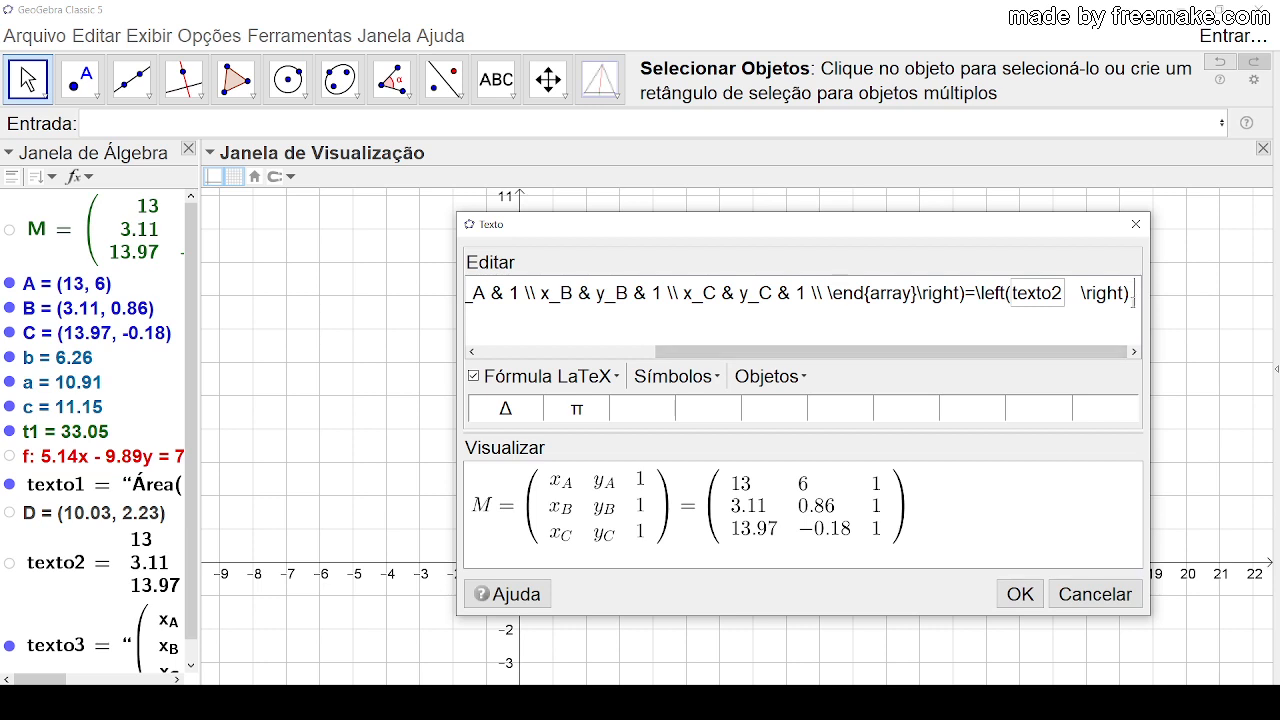
pyautogui.write('\\\\')
pyautogui.press('Home')
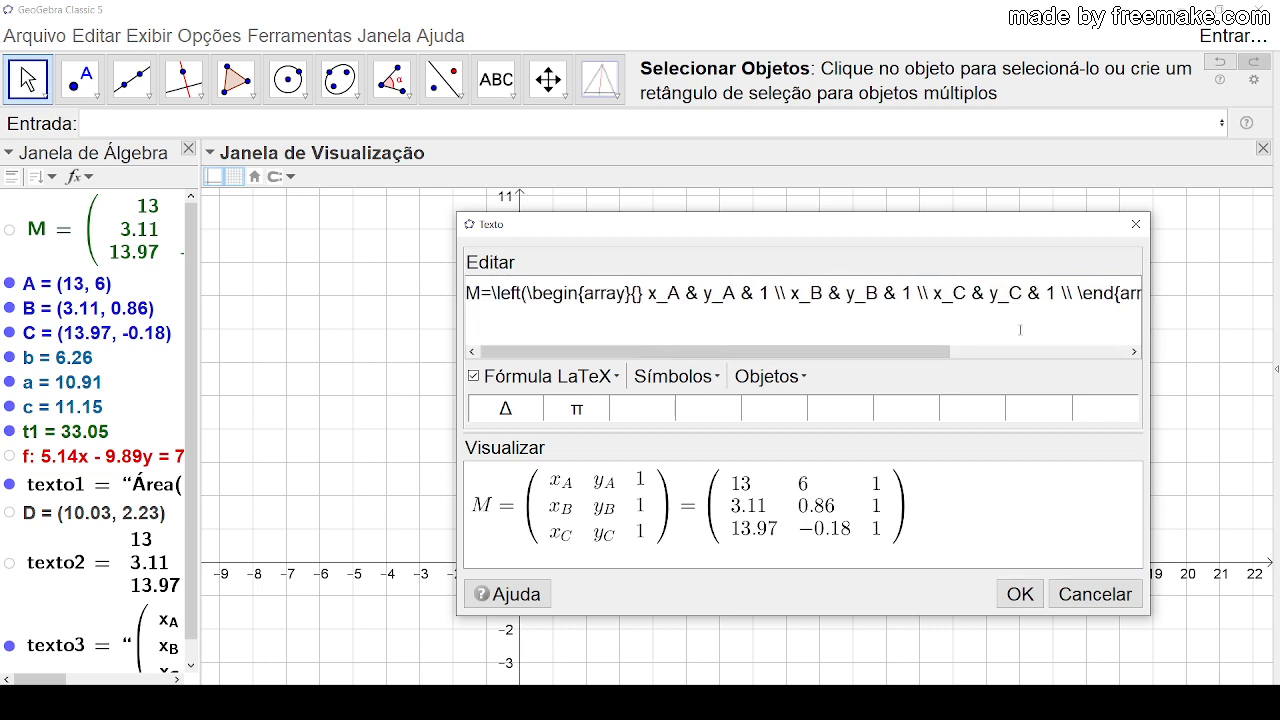
pyautogui.click(470, 313)
pyautogui.write('det')
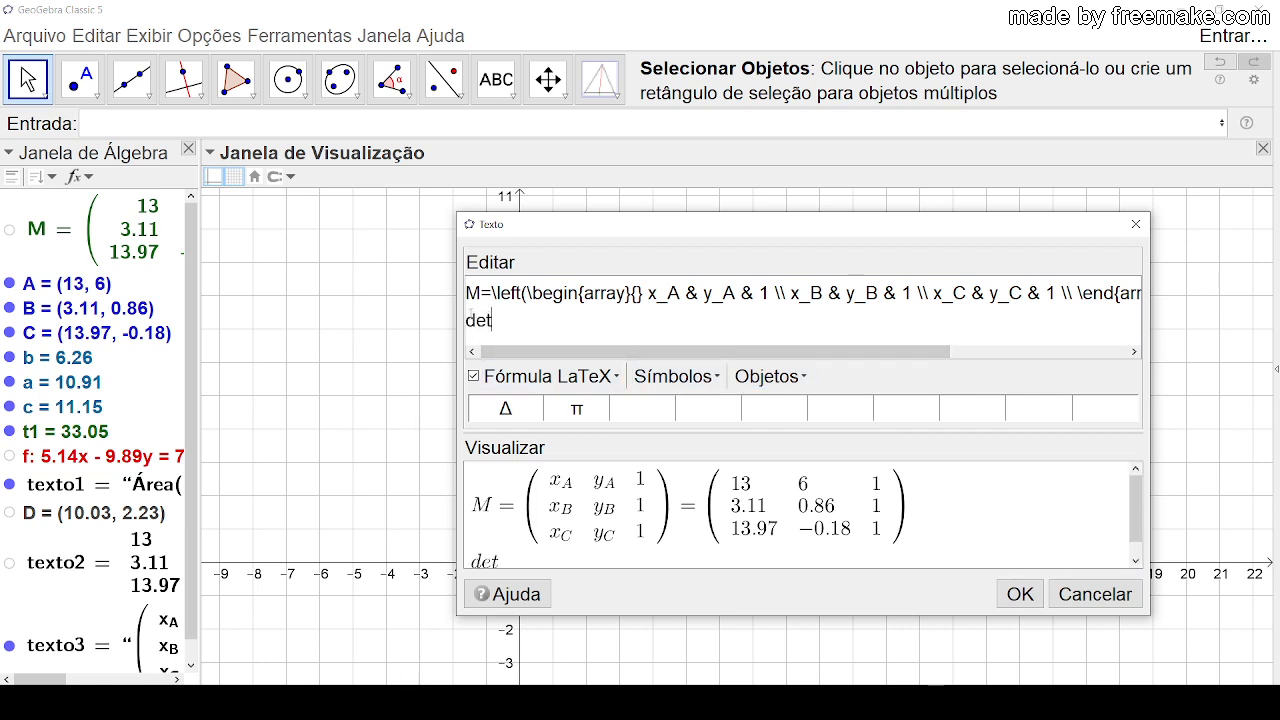
pyautogui.write('M=')
pyautogui.click(804, 380)
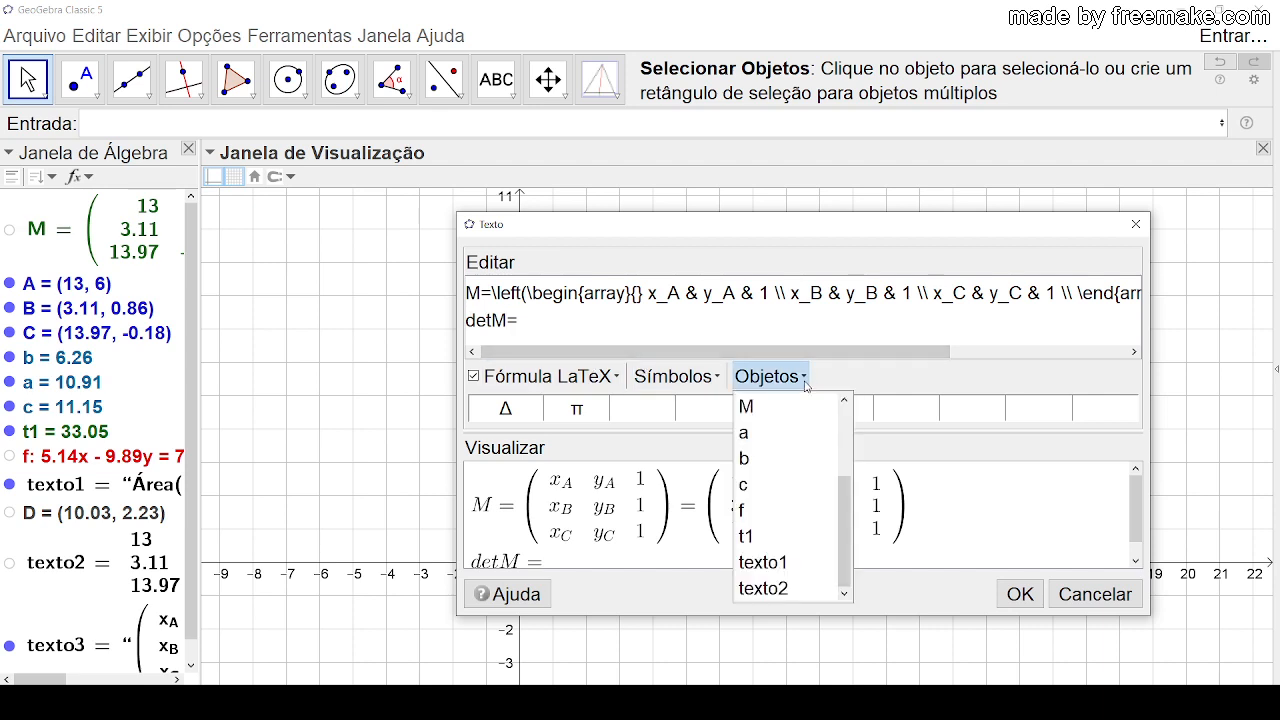
pyautogui.moveTo(841, 513); pyautogui.dragTo(847, 427)
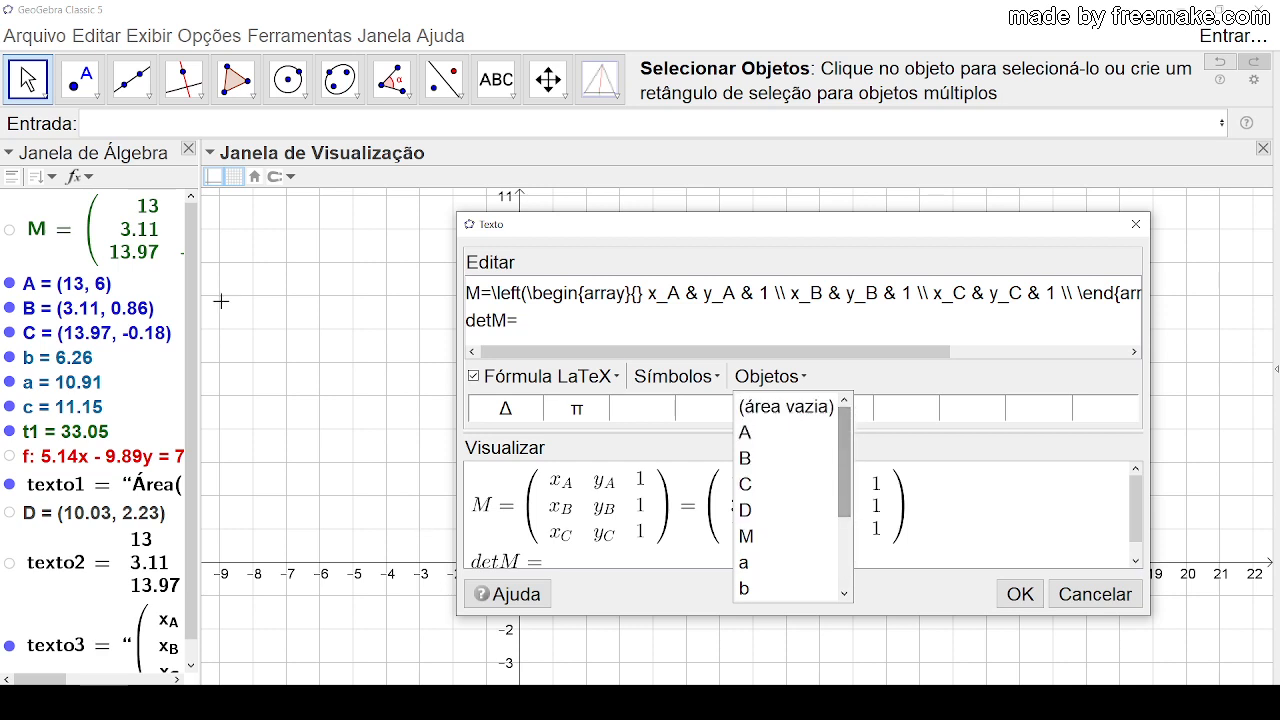
pyautogui.scroll(-1, 199, 372)
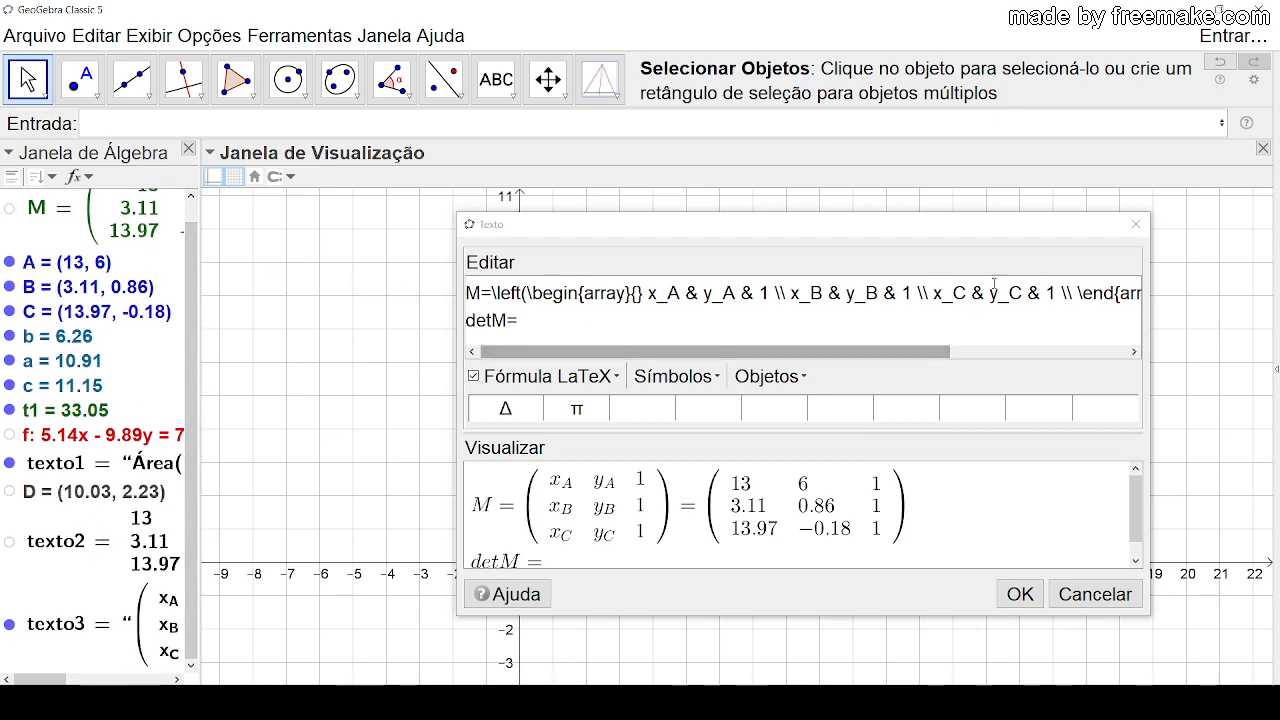
# Step: Shift the text dialog aside and create the value Determinante(M)
pyautogui.moveTo(880, 229); pyautogui.dragTo(993, 193)
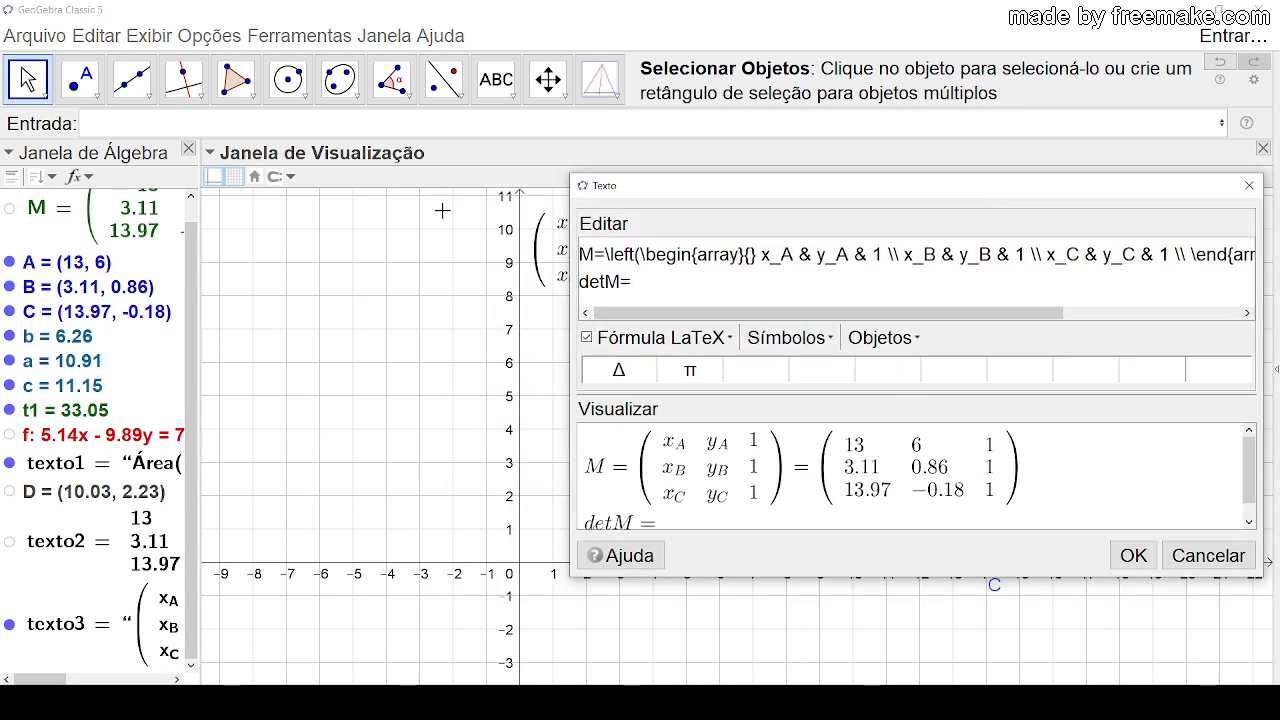
pyautogui.click(123, 124)
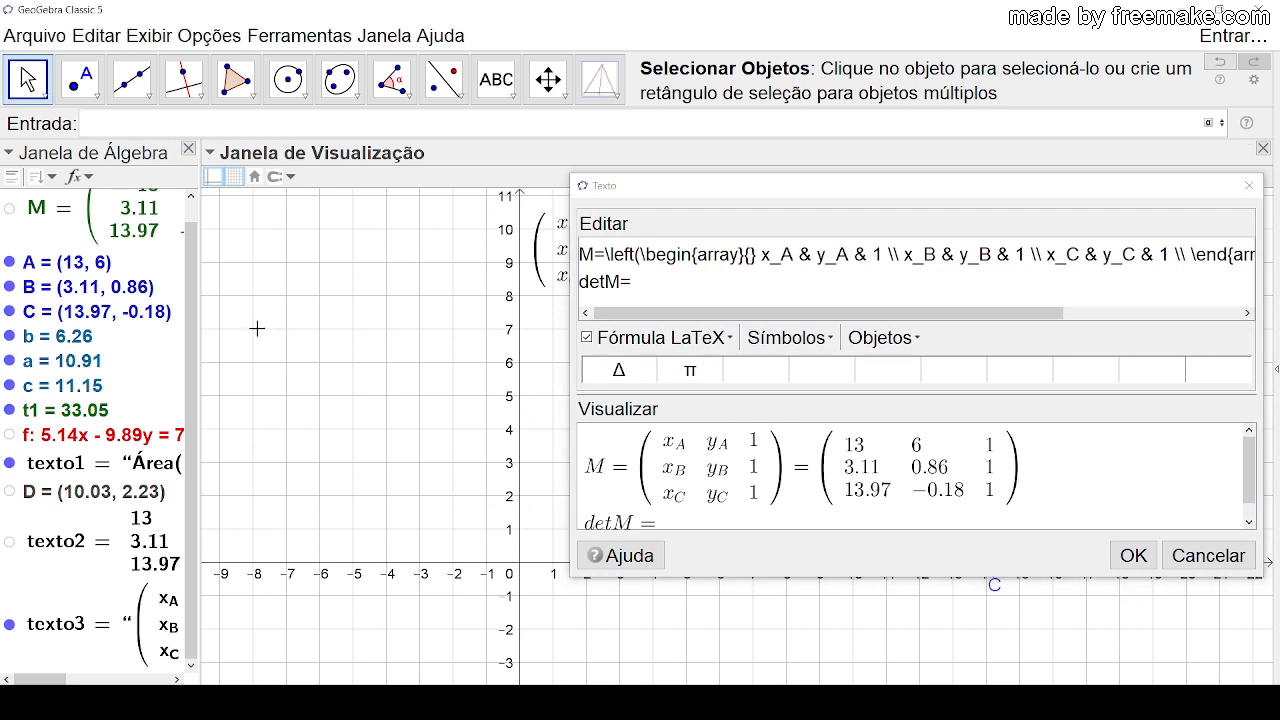
pyautogui.write('deter')
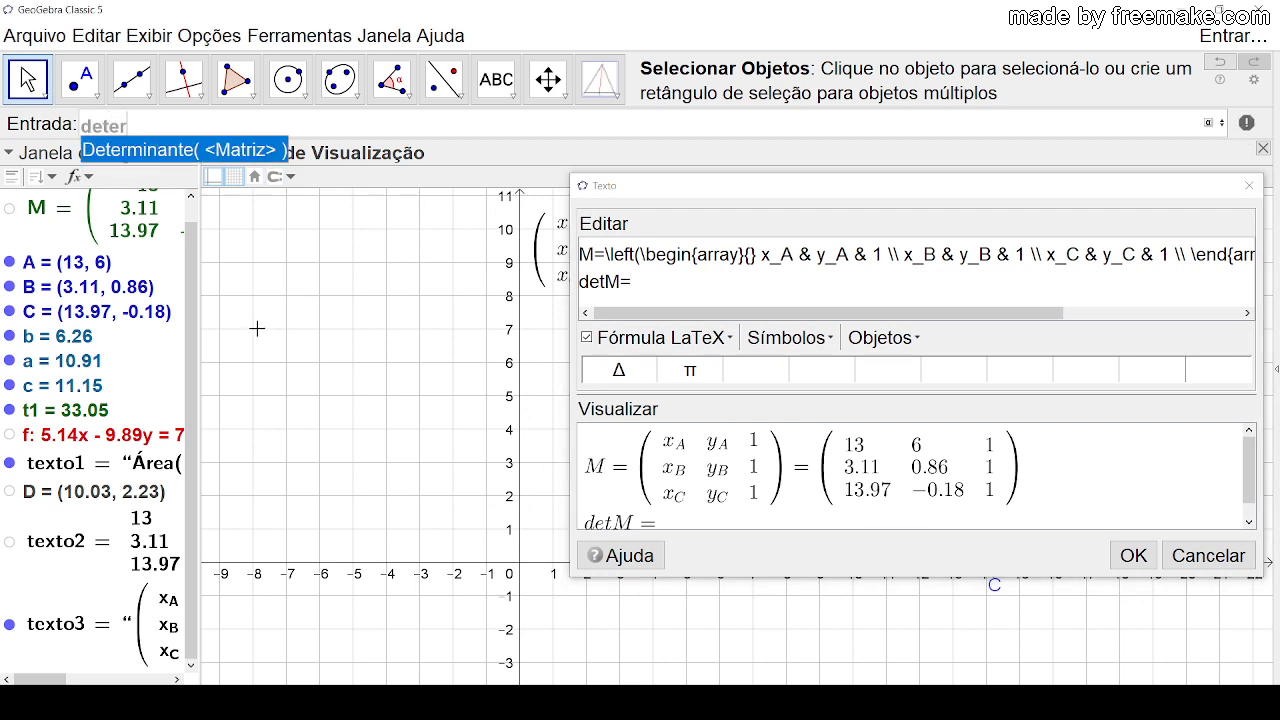
pyautogui.press('Return')
pyautogui.write('M')
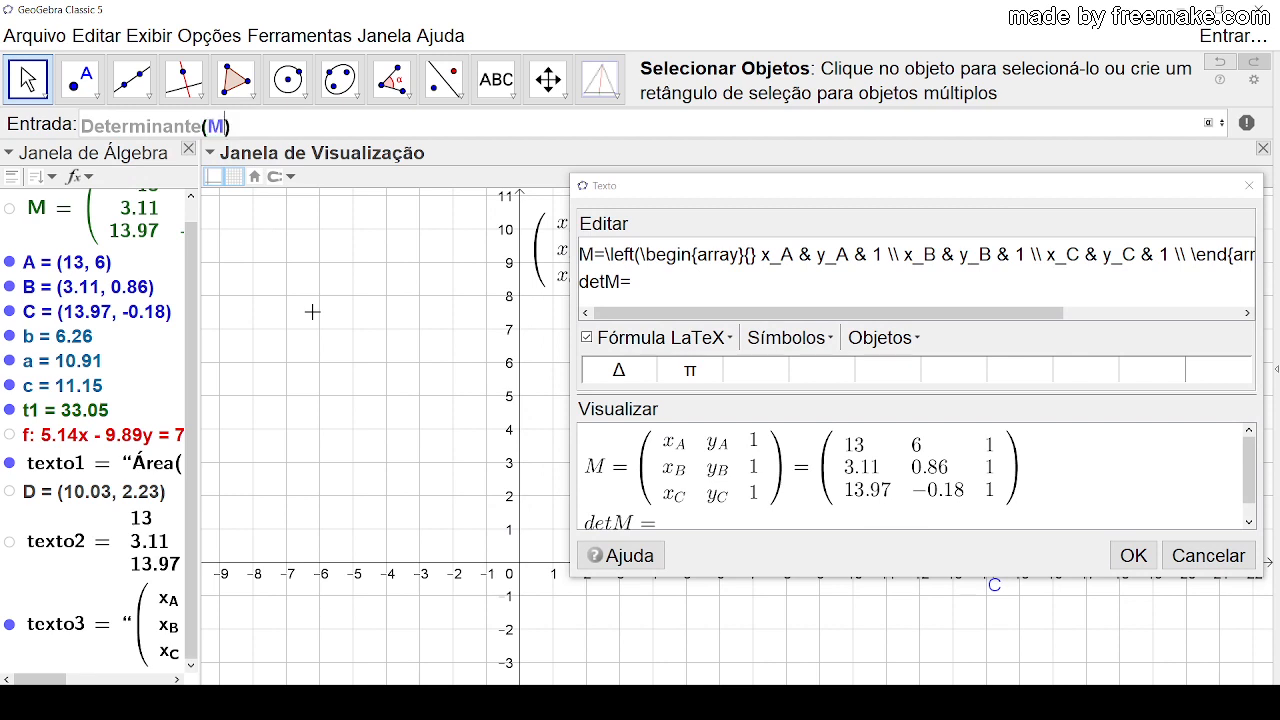
pyautogui.press('Return')
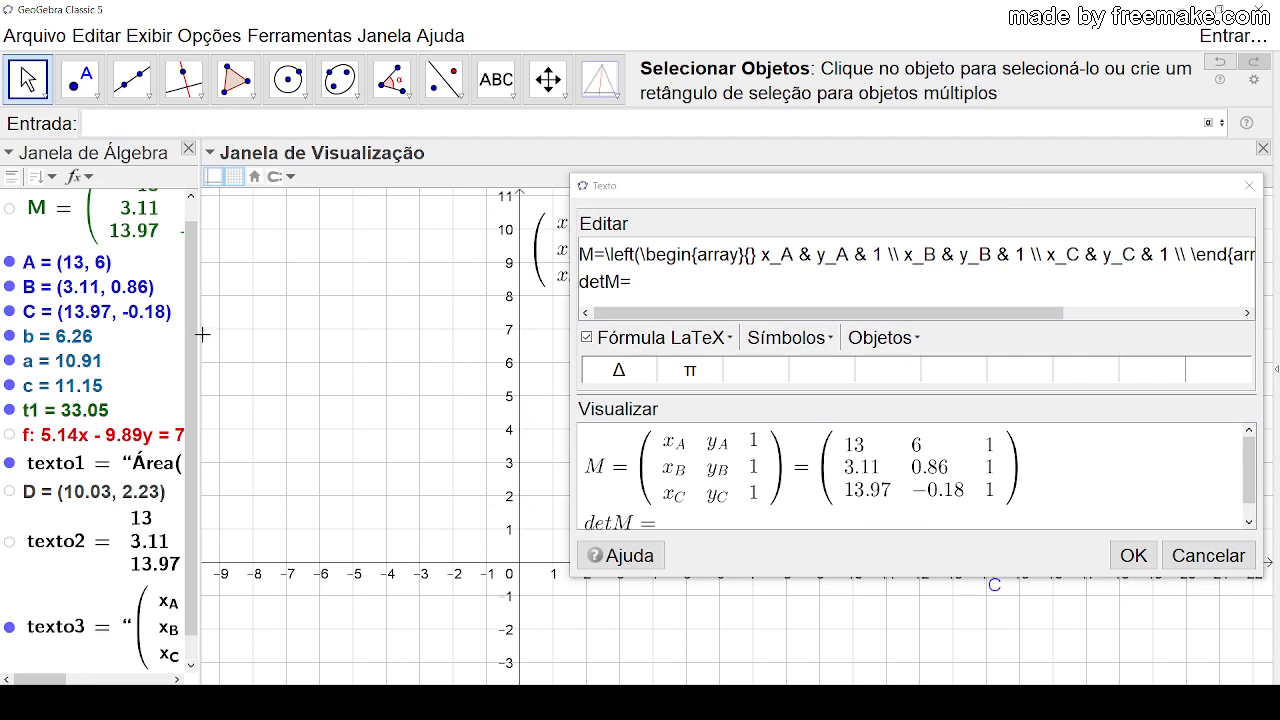
# Step: Insert the determinant object d after detM= as a live value and apply the text changes
pyautogui.moveTo(195, 337); pyautogui.dragTo(195, 404)
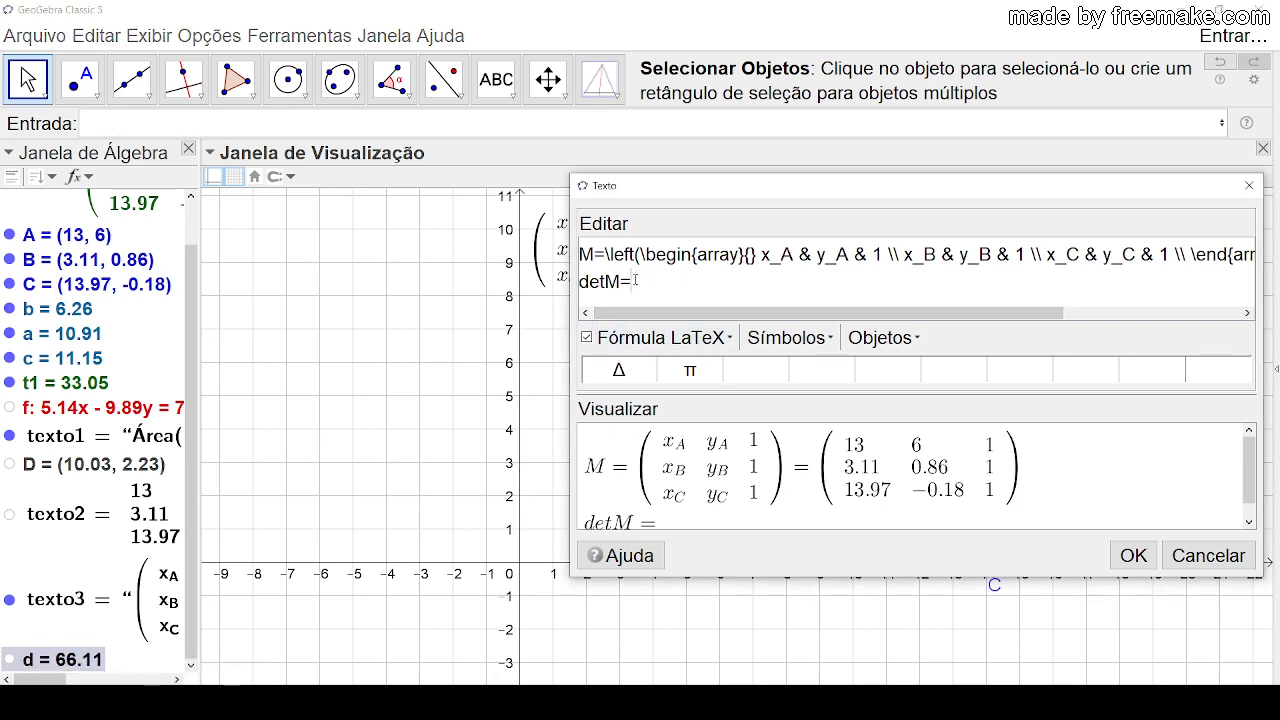
pyautogui.click(884, 337)
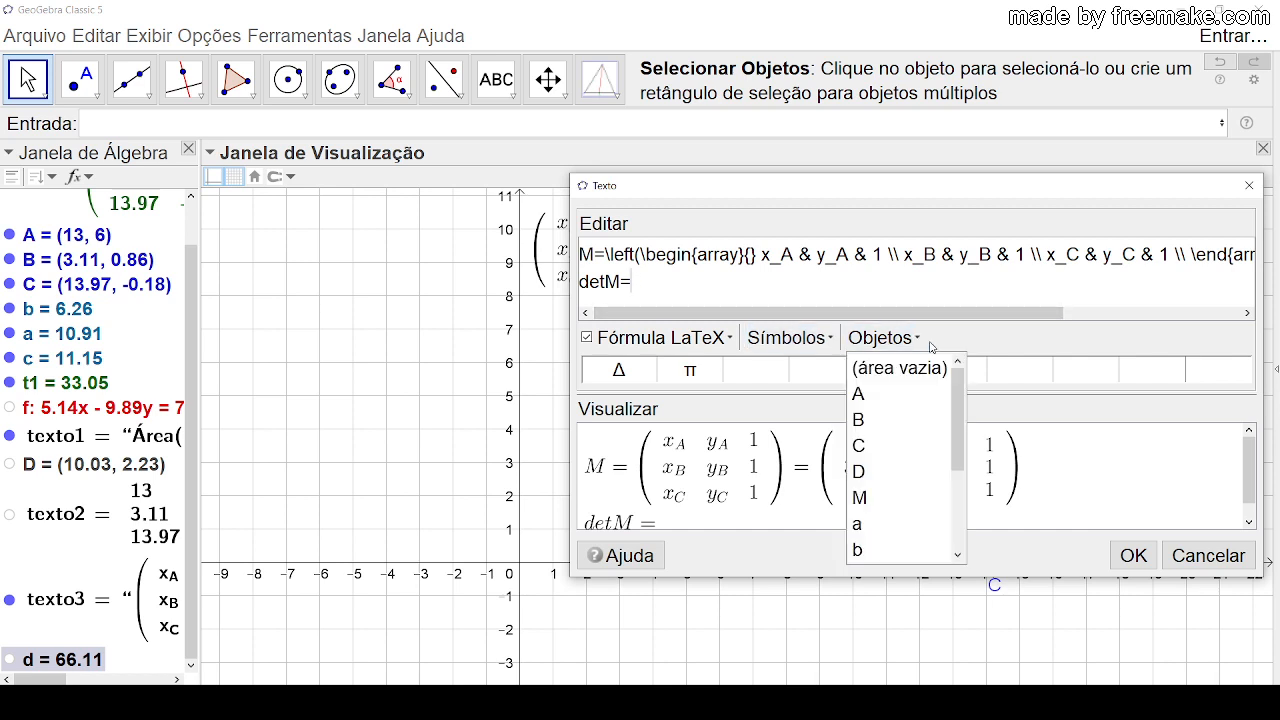
pyautogui.moveTo(966, 424); pyautogui.dragTo(966, 485)
pyautogui.click(878, 471)
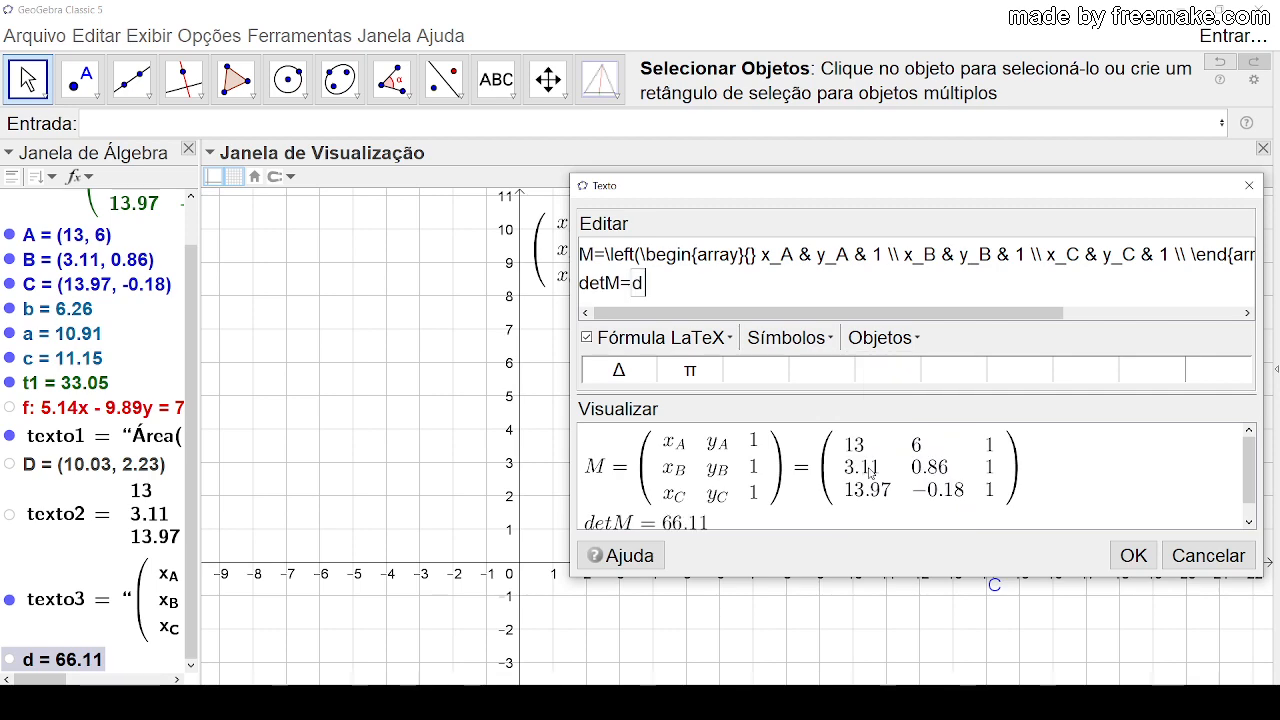
pyautogui.click(1130, 556)
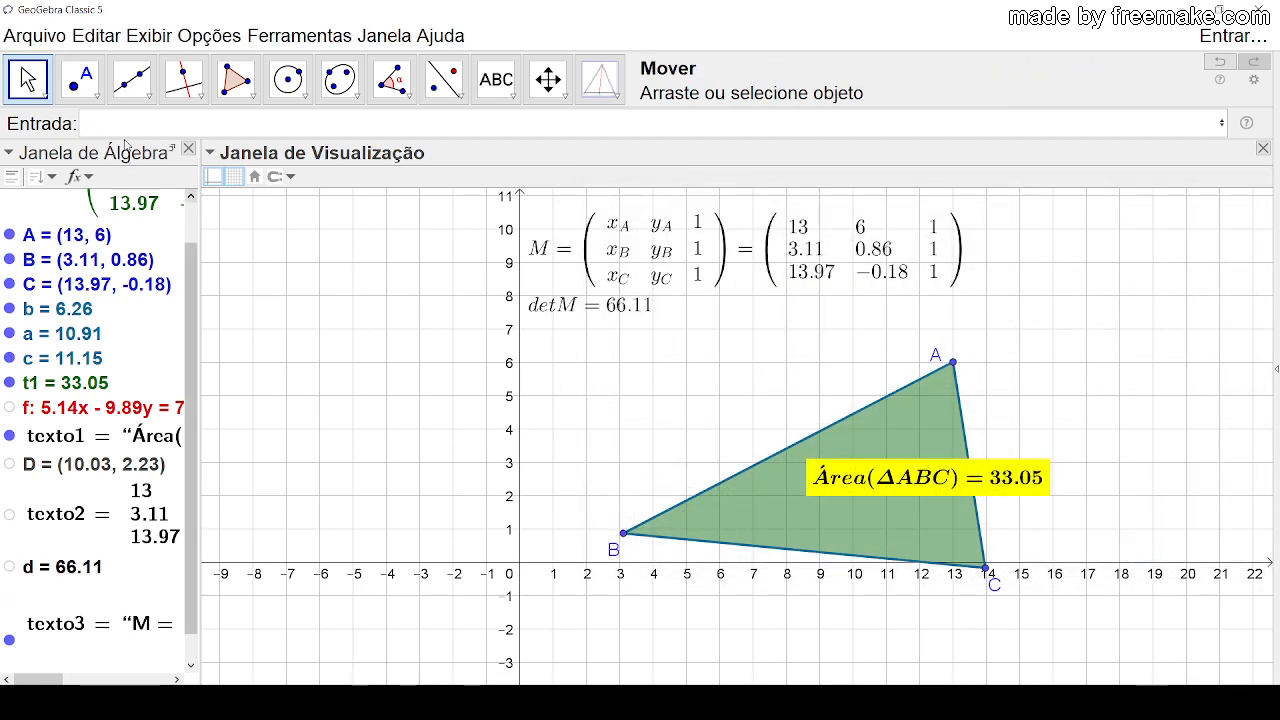
# Step: Shift the matrix text slightly away from the y-axis, and move A to (4, 5) and B to about (1.93, 0.56)
pyautogui.moveTo(620, 297); pyautogui.dragTo(662, 306)
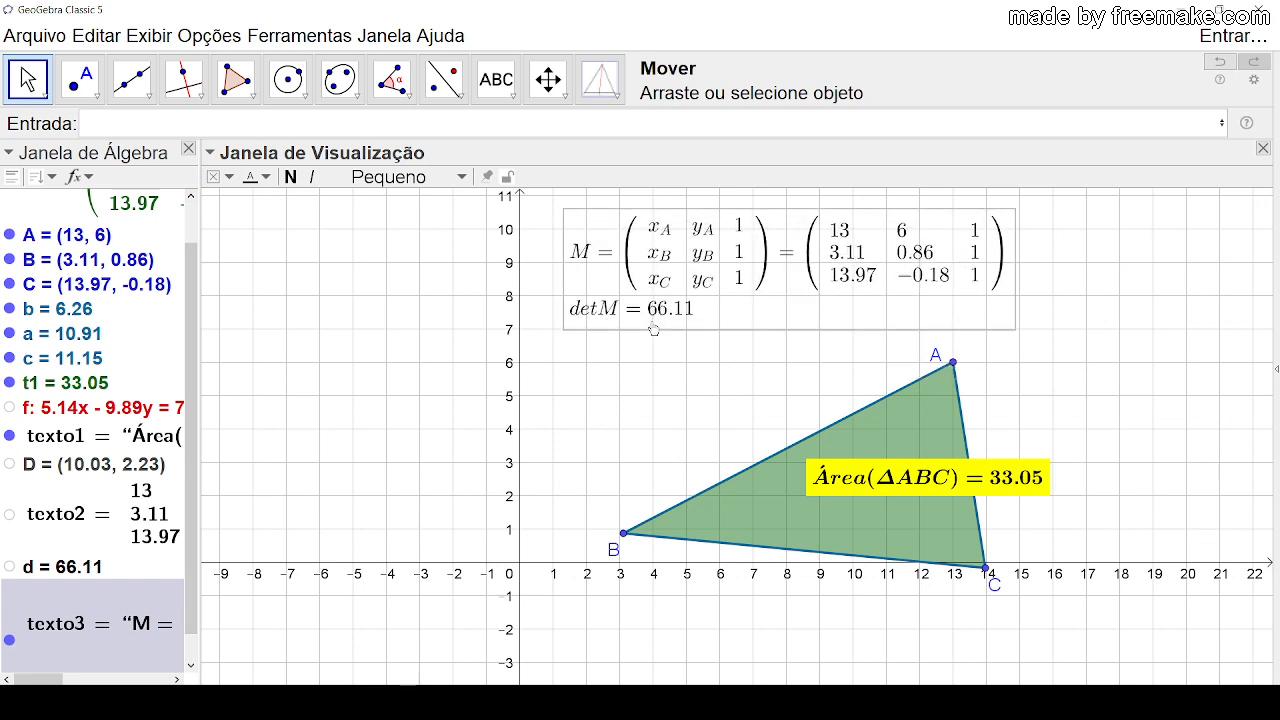
pyautogui.moveTo(953, 362); pyautogui.dragTo(635, 406)
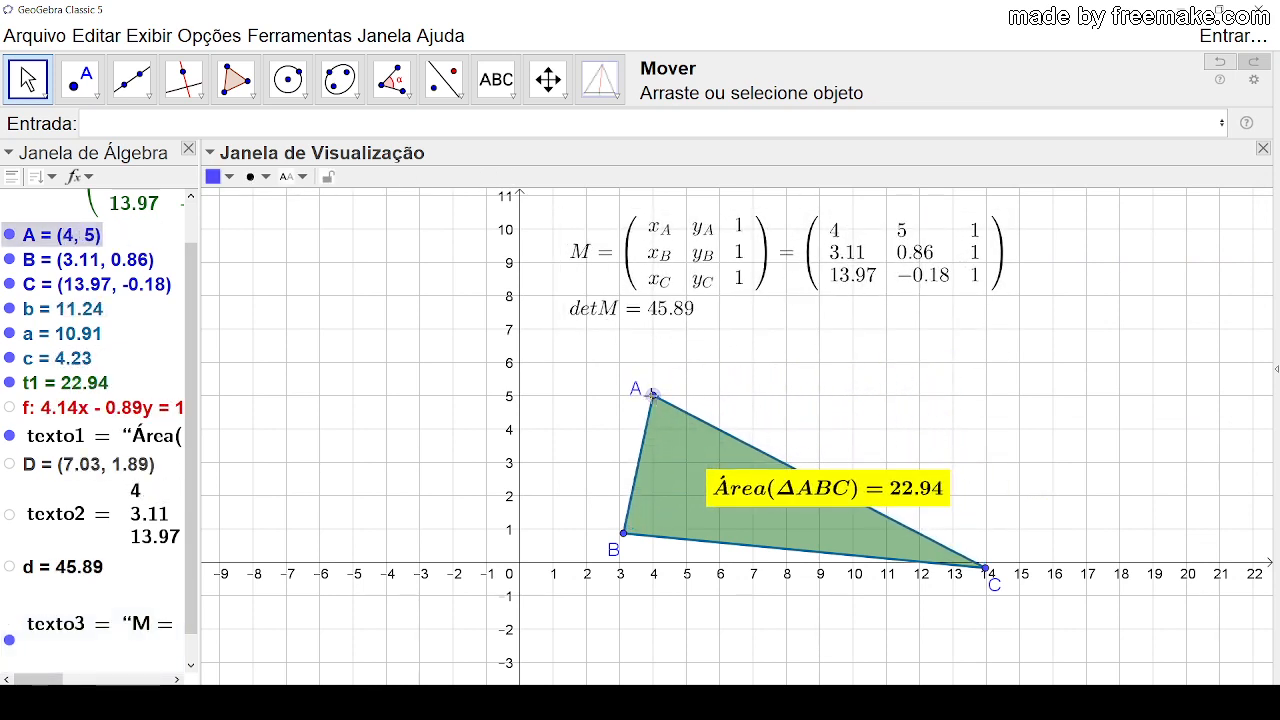
pyautogui.moveTo(623, 545); pyautogui.dragTo(585, 556)
pyautogui.click(810, 355)
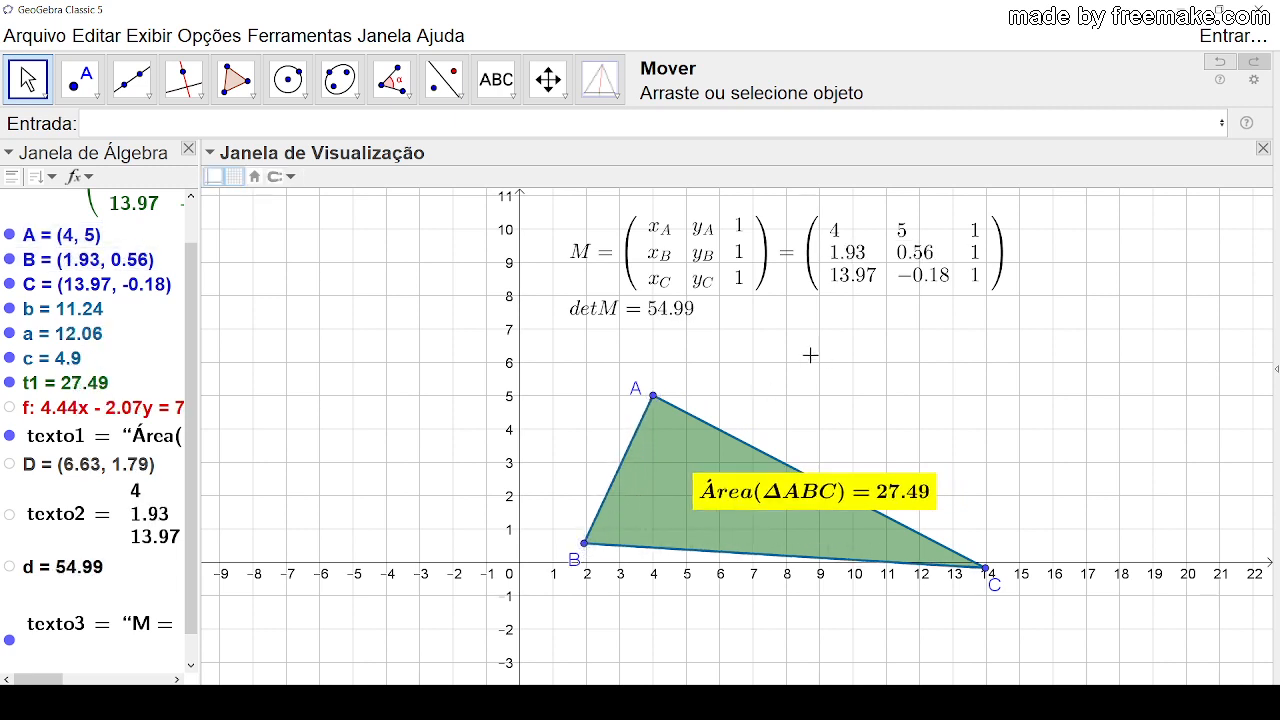
# Step: Make the matrix text bold with a white background and move it further right above the triangle
pyautogui.click(737, 270)
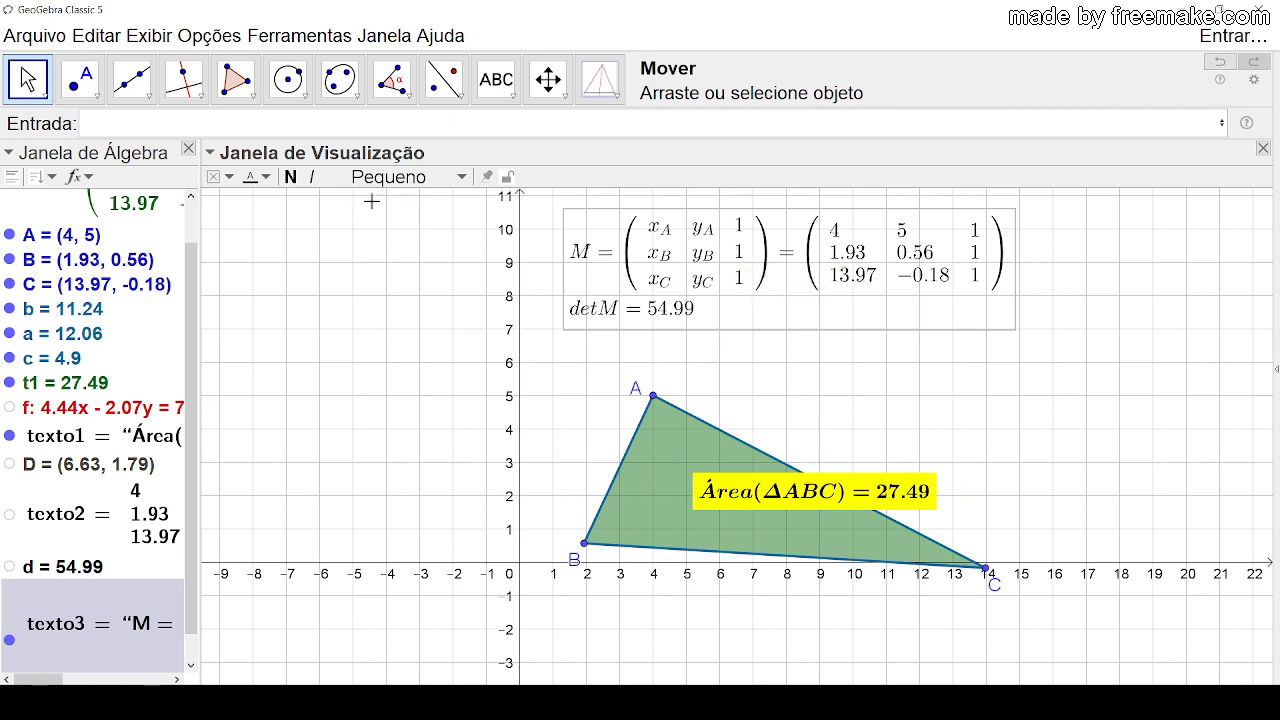
pyautogui.click(291, 180)
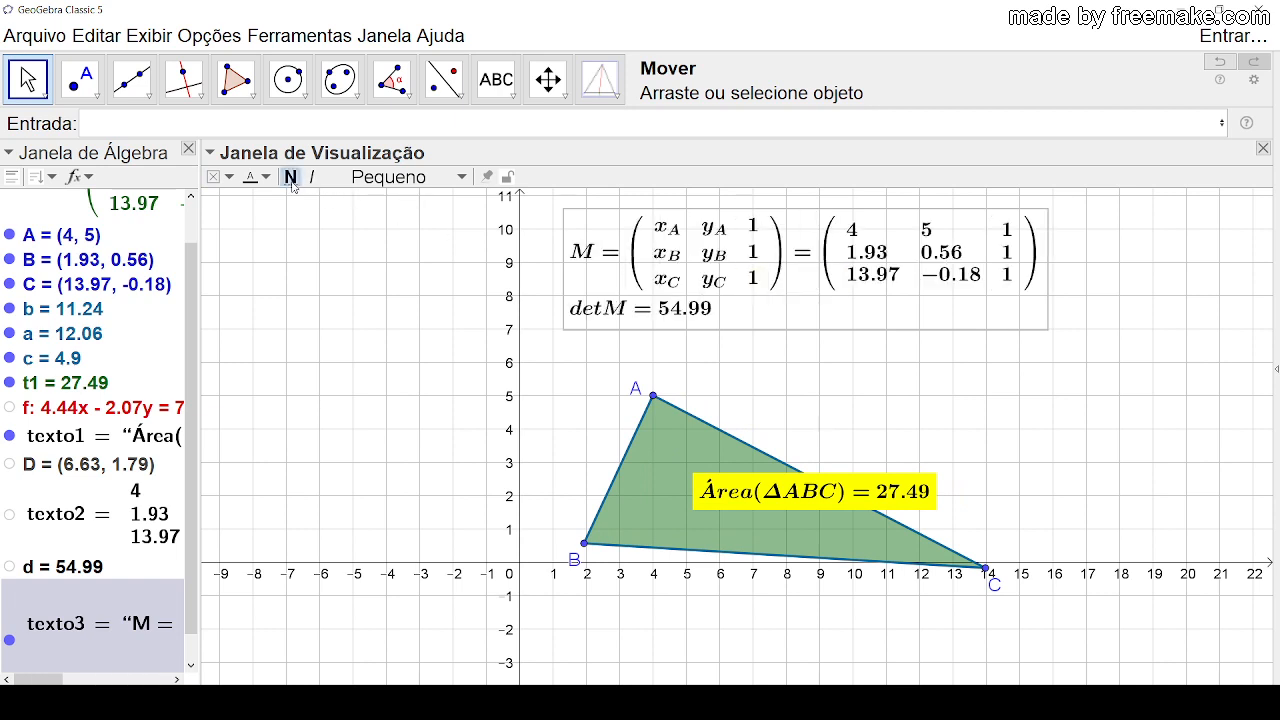
pyautogui.click(230, 178)
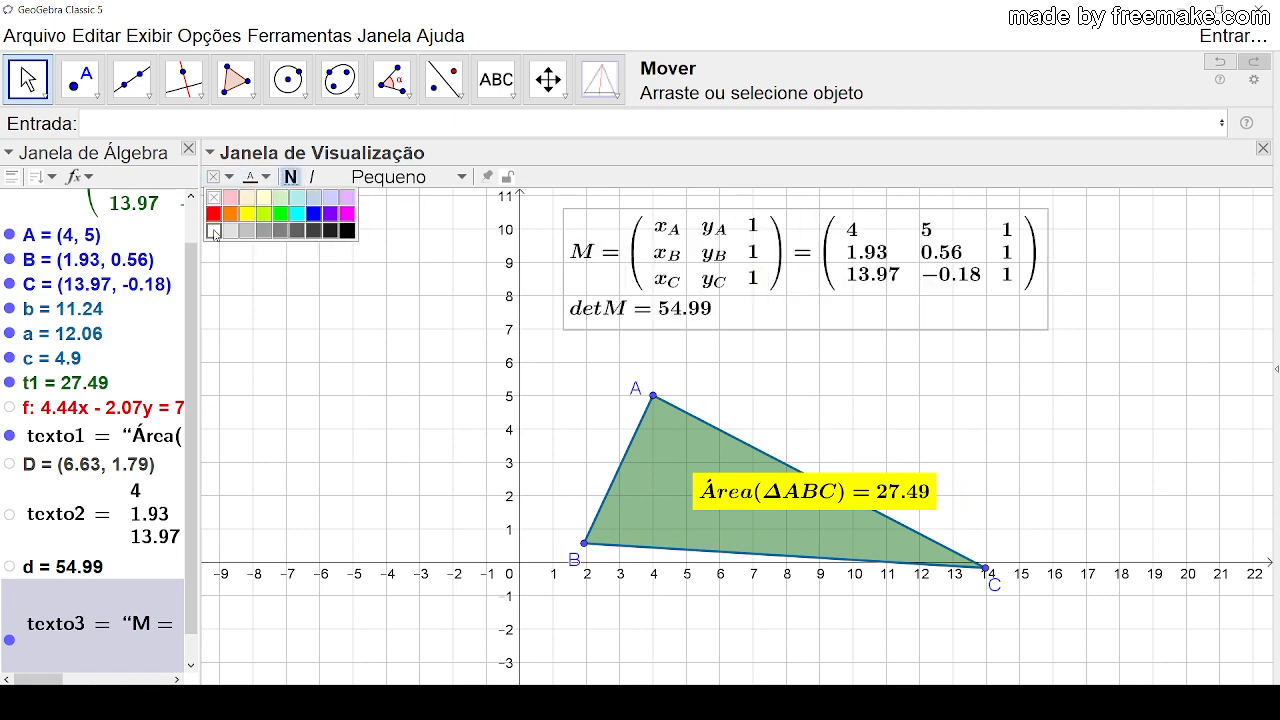
pyautogui.click(214, 232)
pyautogui.click(880, 370)
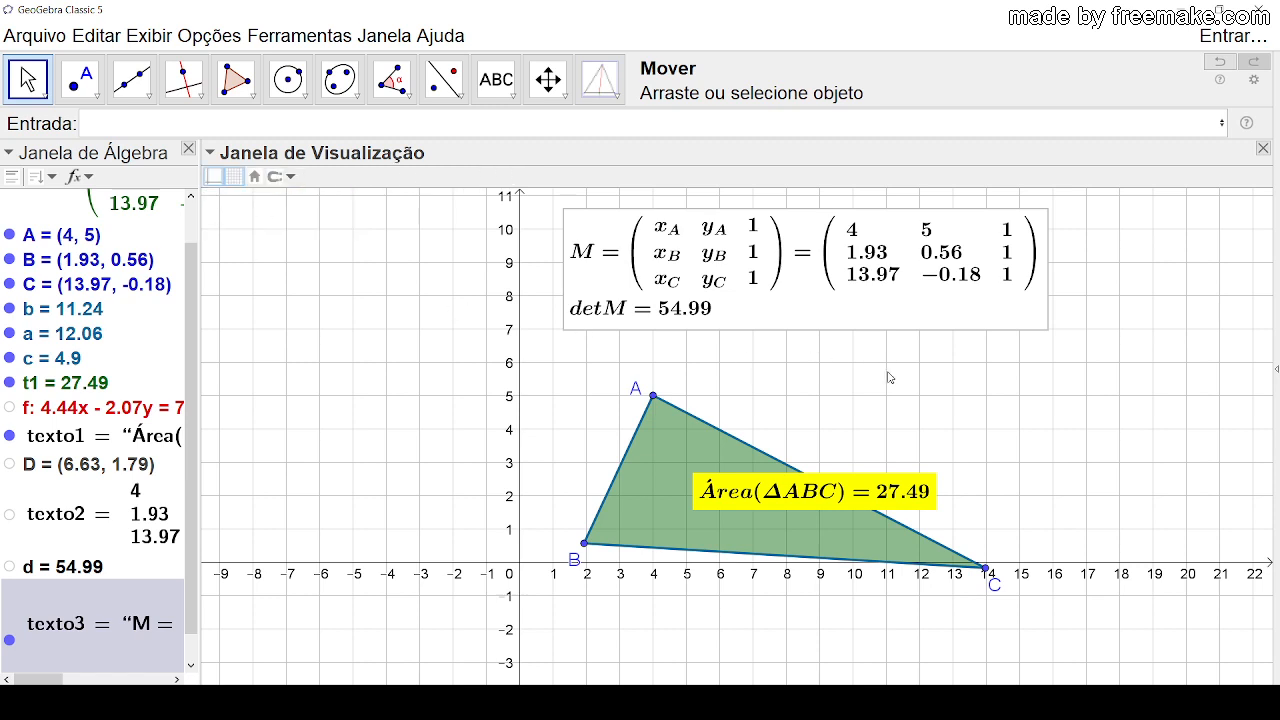
pyautogui.moveTo(790, 278); pyautogui.dragTo(973, 282)
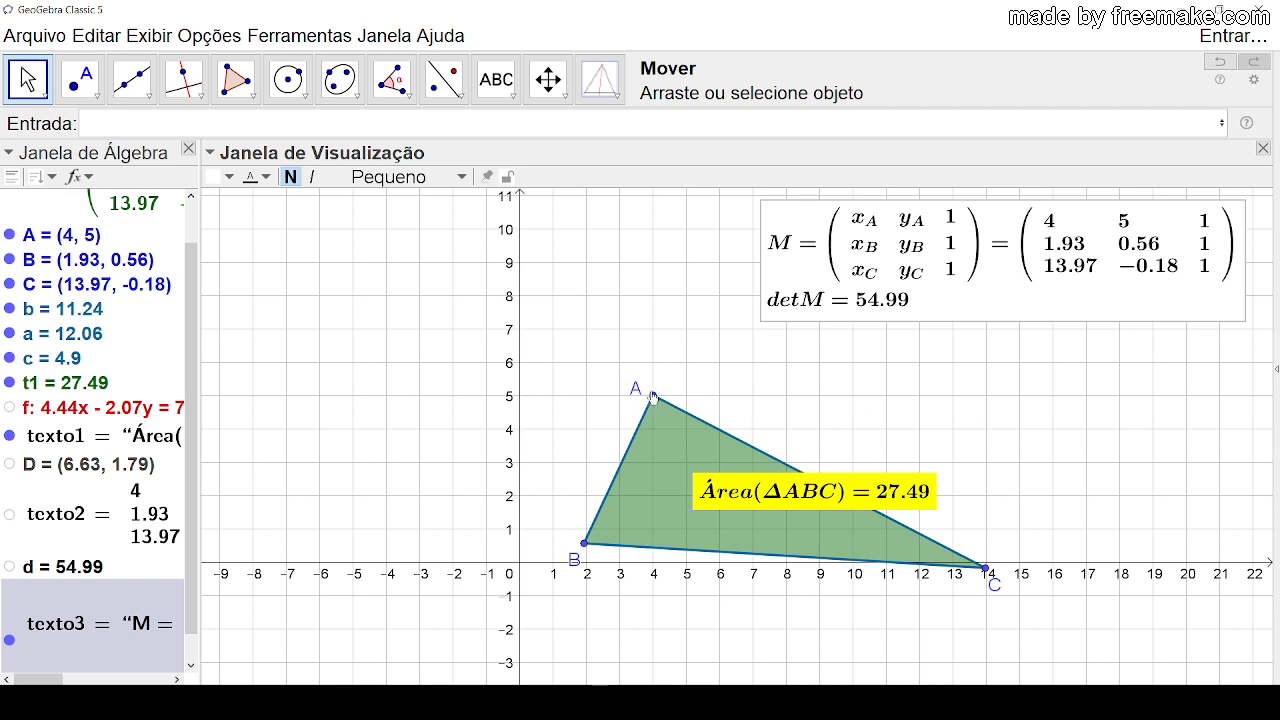
# Step: Move A to (2, 6), overlap B with A before placing B at (4, 1), and place C at (12, 2)
pyautogui.moveTo(652, 397); pyautogui.dragTo(588, 370)
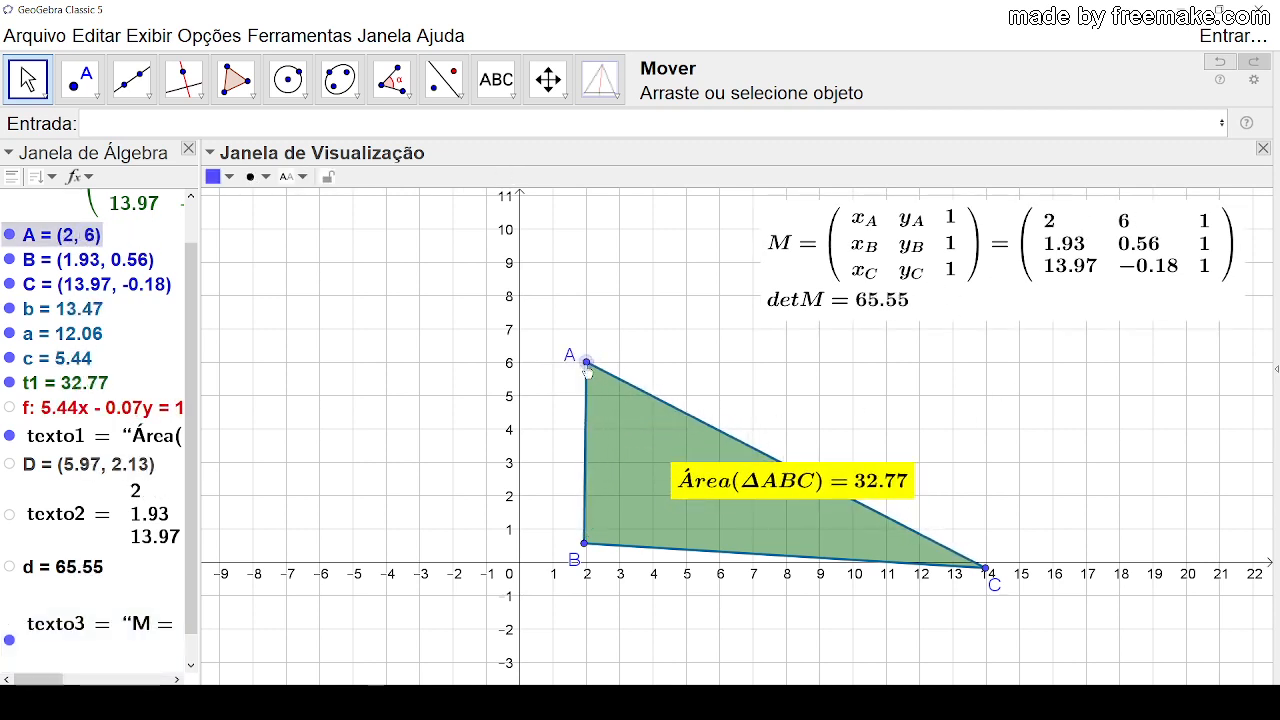
pyautogui.moveTo(585, 549); pyautogui.dragTo(587, 366)
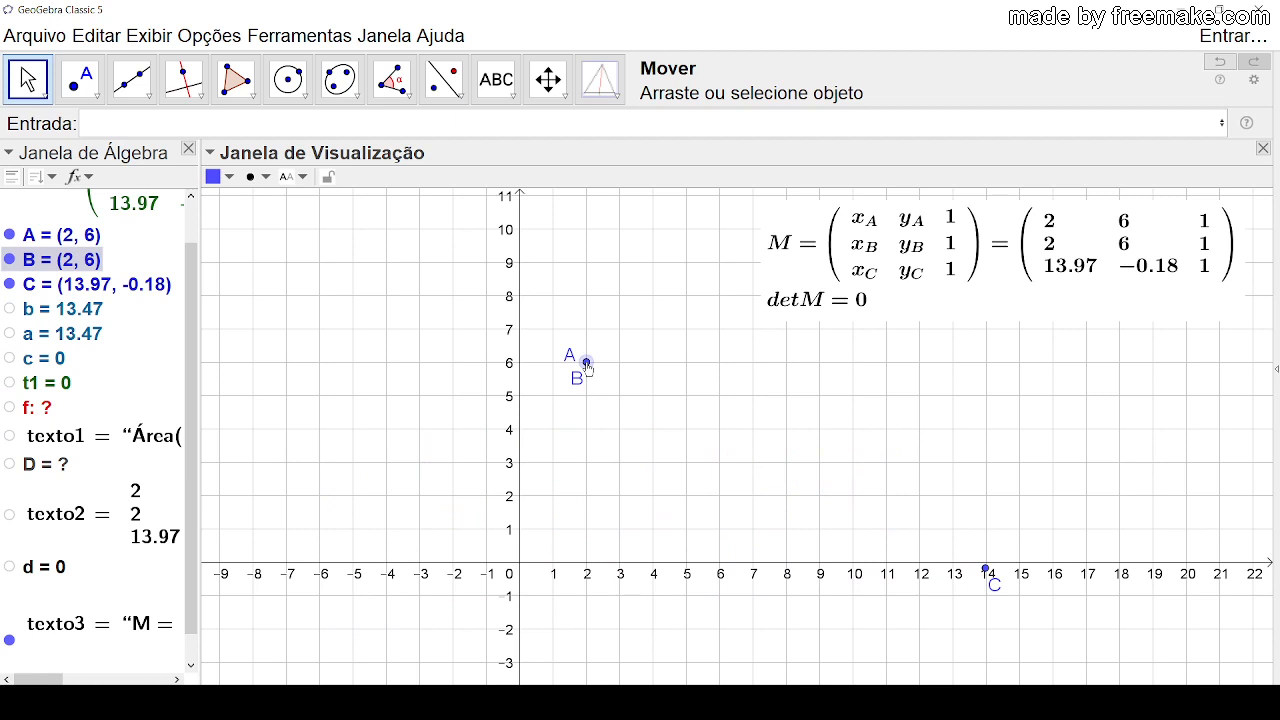
pyautogui.moveTo(587, 366); pyautogui.dragTo(654, 530)
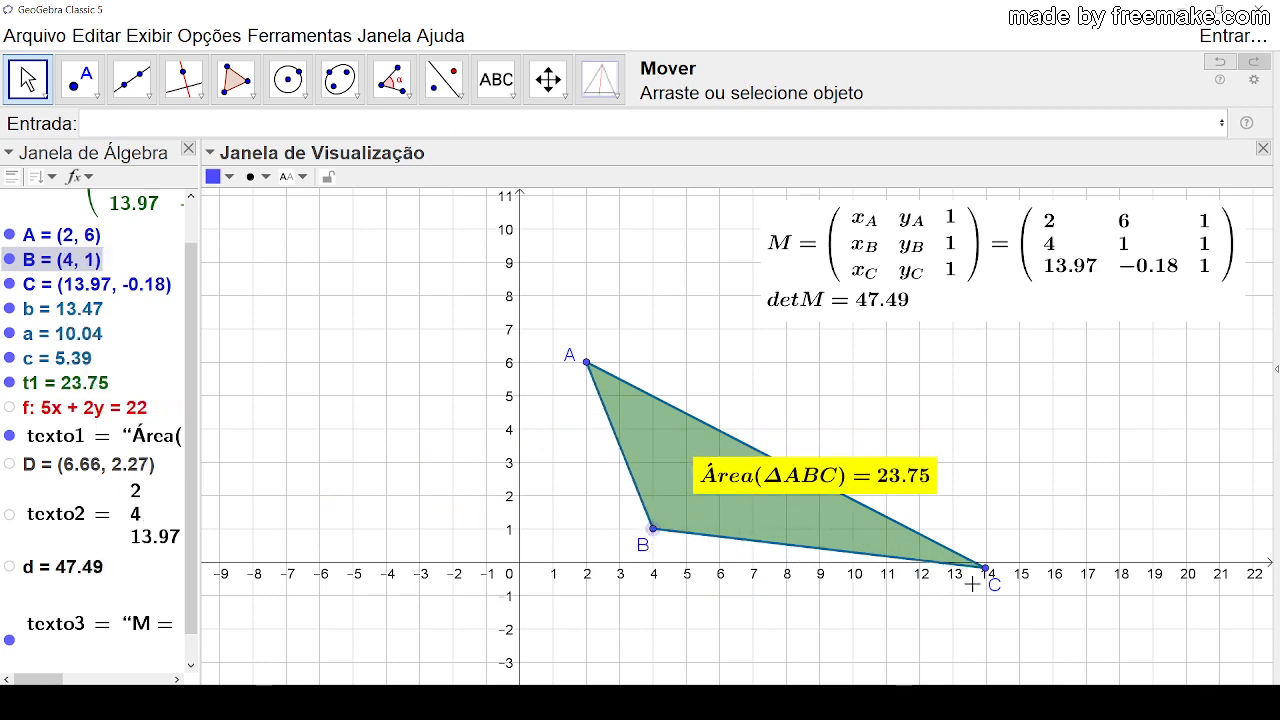
pyautogui.moveTo(987, 569); pyautogui.dragTo(920, 497)
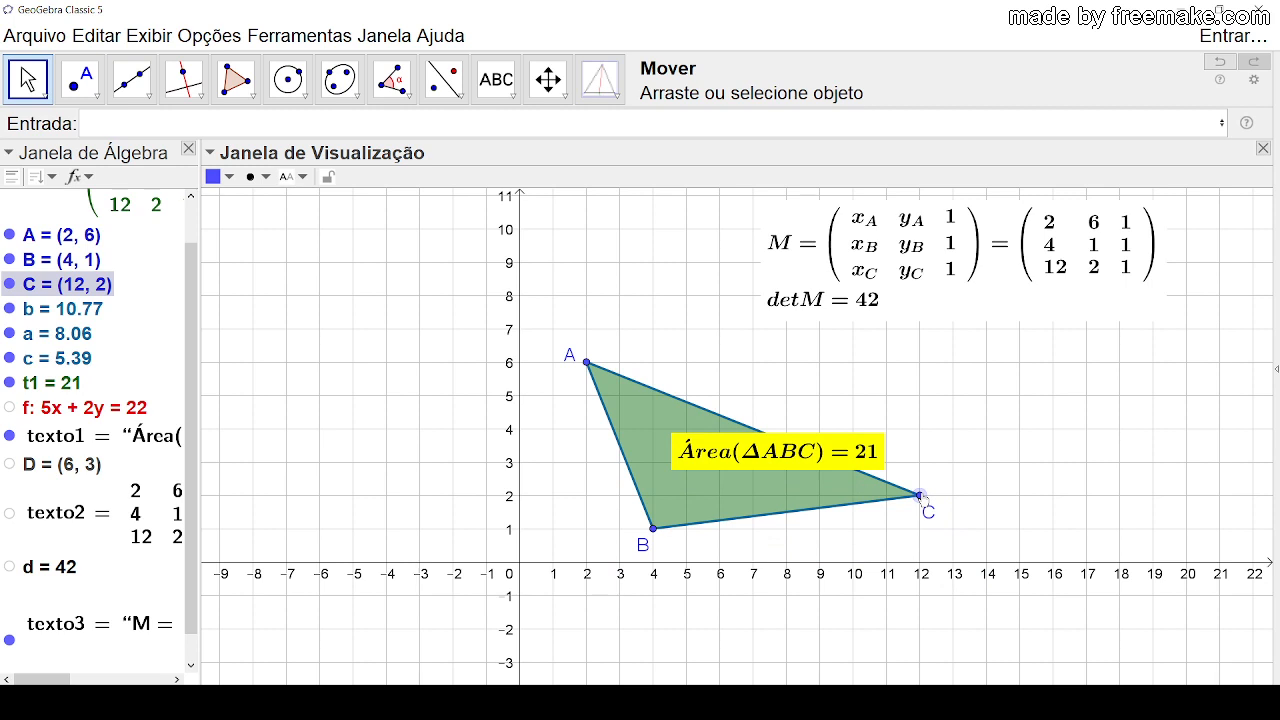
pyautogui.click(1077, 459)
# Step: Reshape the triangle by moving A to (4, 7) and B to (2, 3)
pyautogui.click(825, 310)
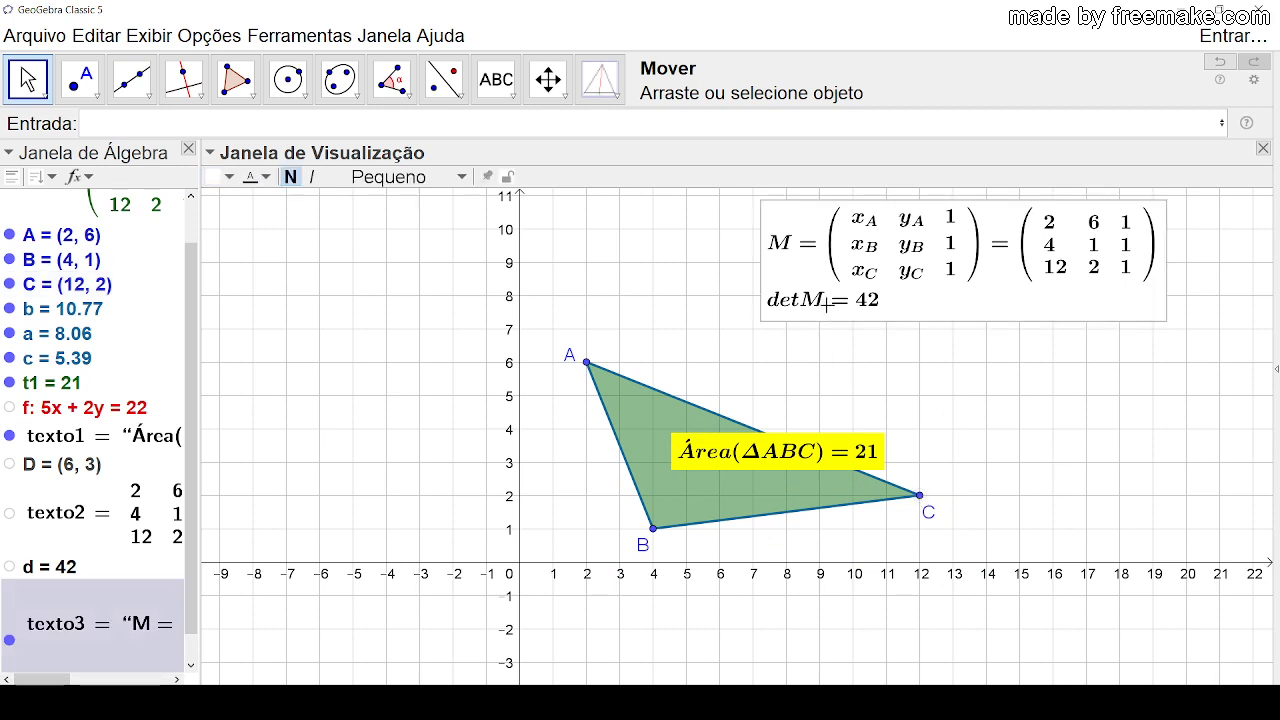
pyautogui.click(1011, 406)
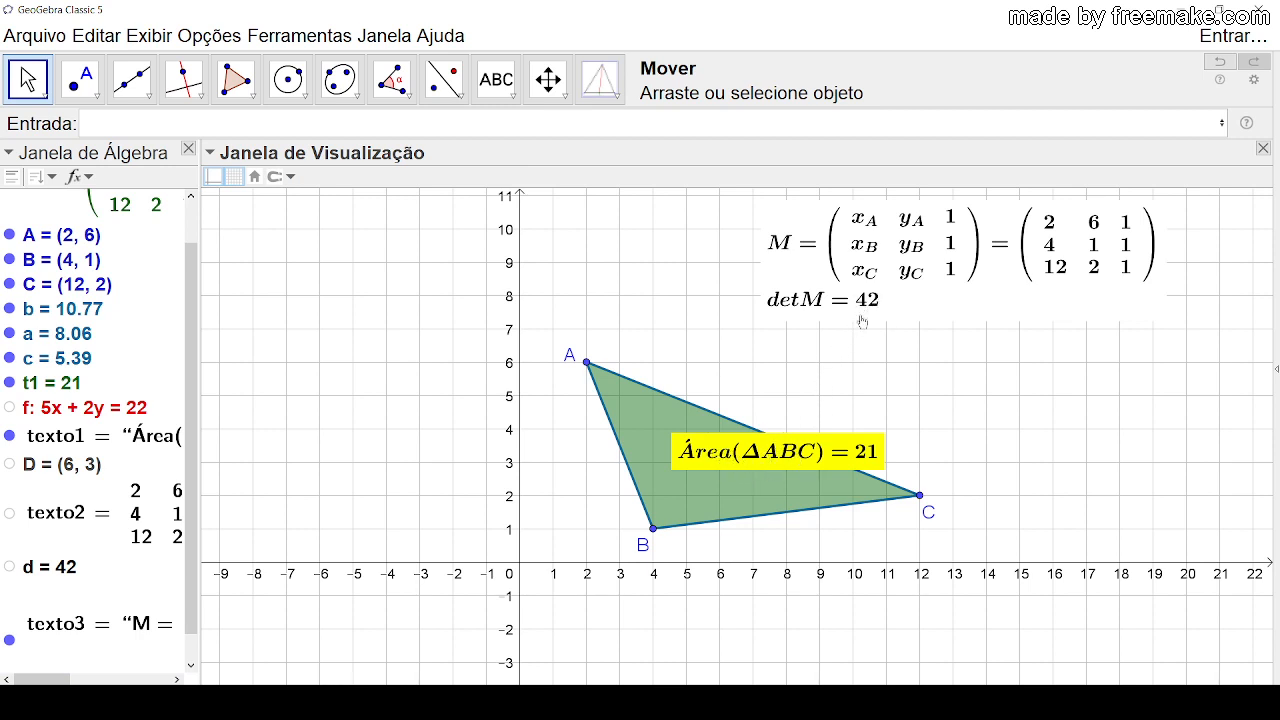
pyautogui.moveTo(586, 370); pyautogui.dragTo(620, 332)
pyautogui.moveTo(654, 538); pyautogui.dragTo(587, 463)
pyautogui.moveTo(618, 331); pyautogui.dragTo(655, 337)
pyautogui.click(982, 393)
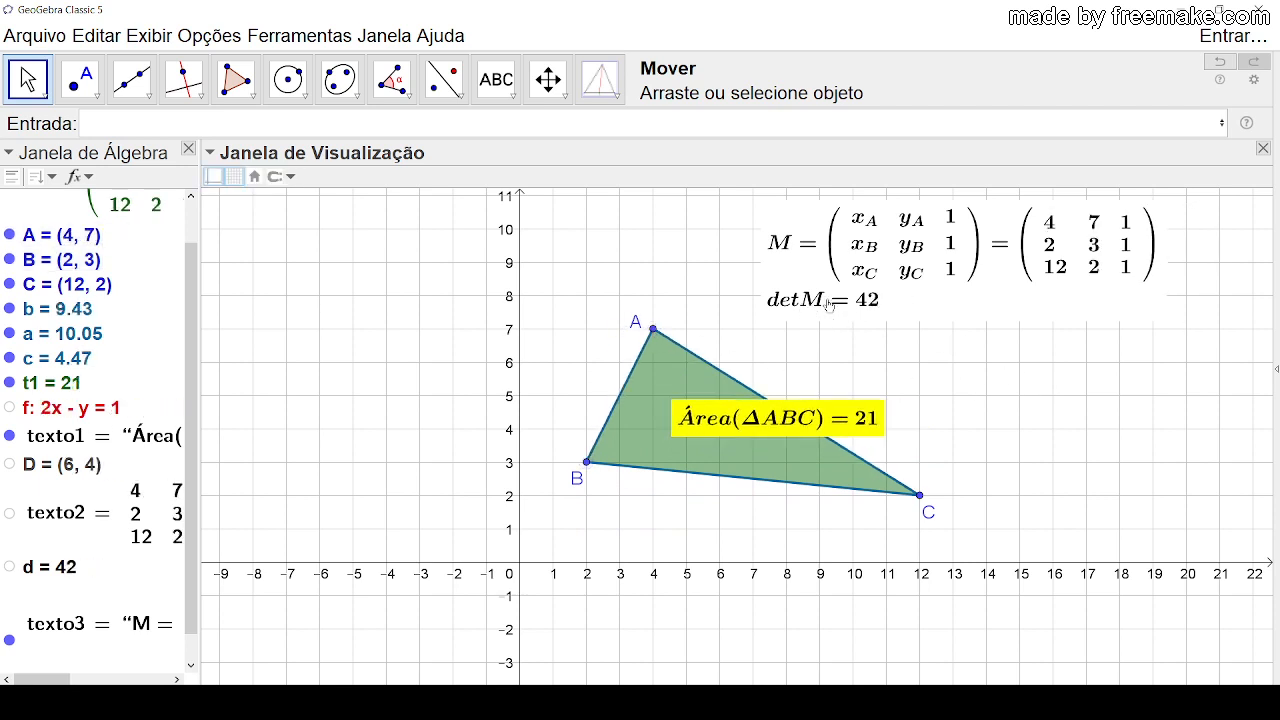
# Step: Add a second \\ line break before the detM line in the matrix text and apply it
pyautogui.doubleClick(944, 300)
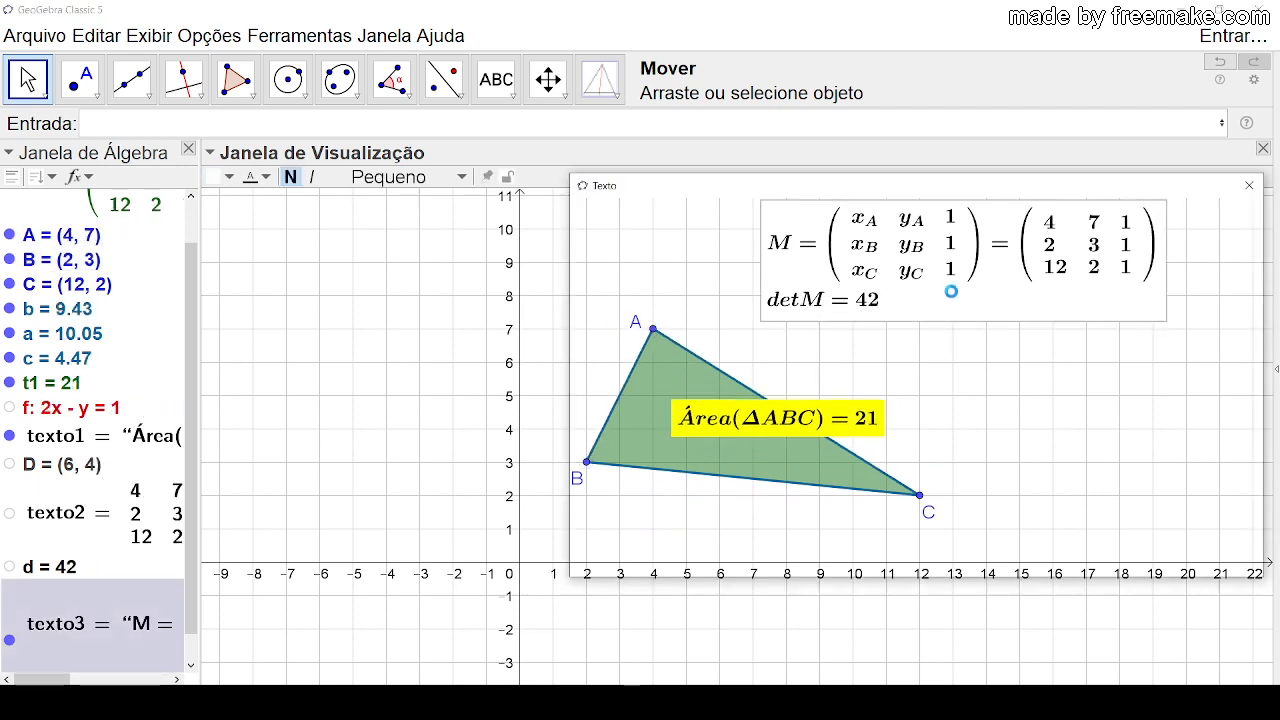
pyautogui.moveTo(898, 320); pyautogui.dragTo(1077, 320)
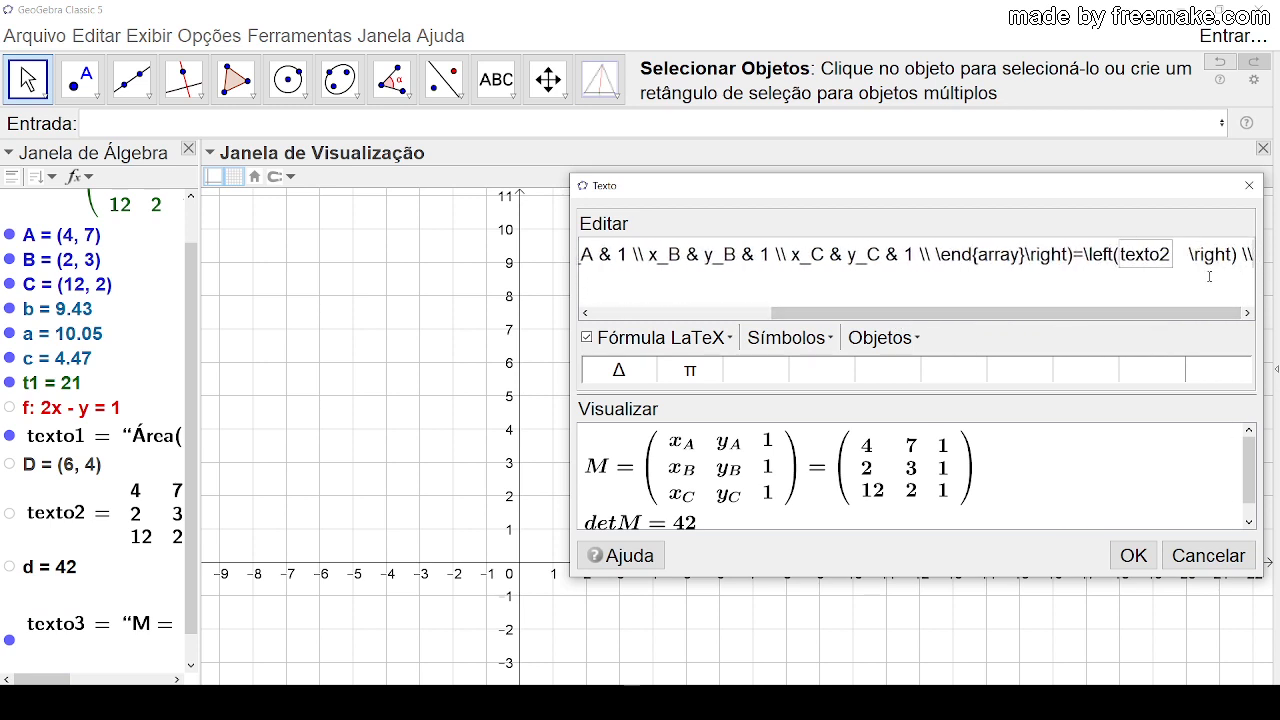
pyautogui.write('\\\\')
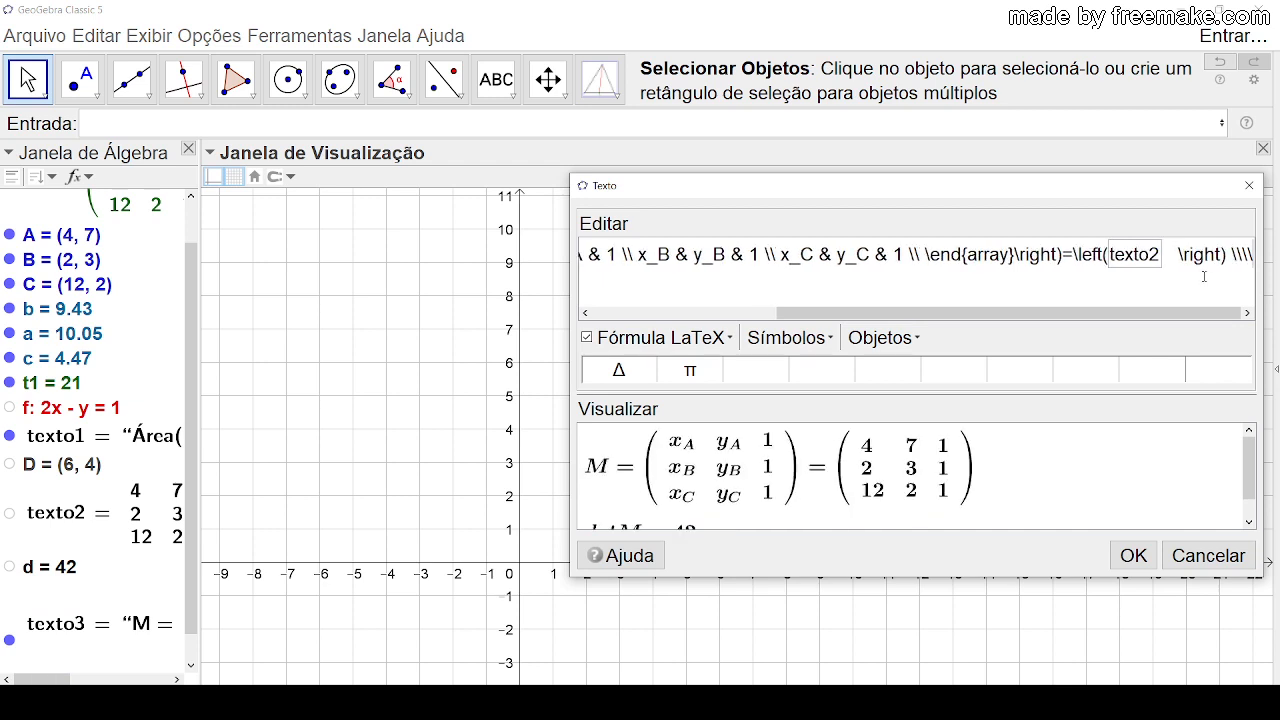
pyautogui.click(1130, 556)
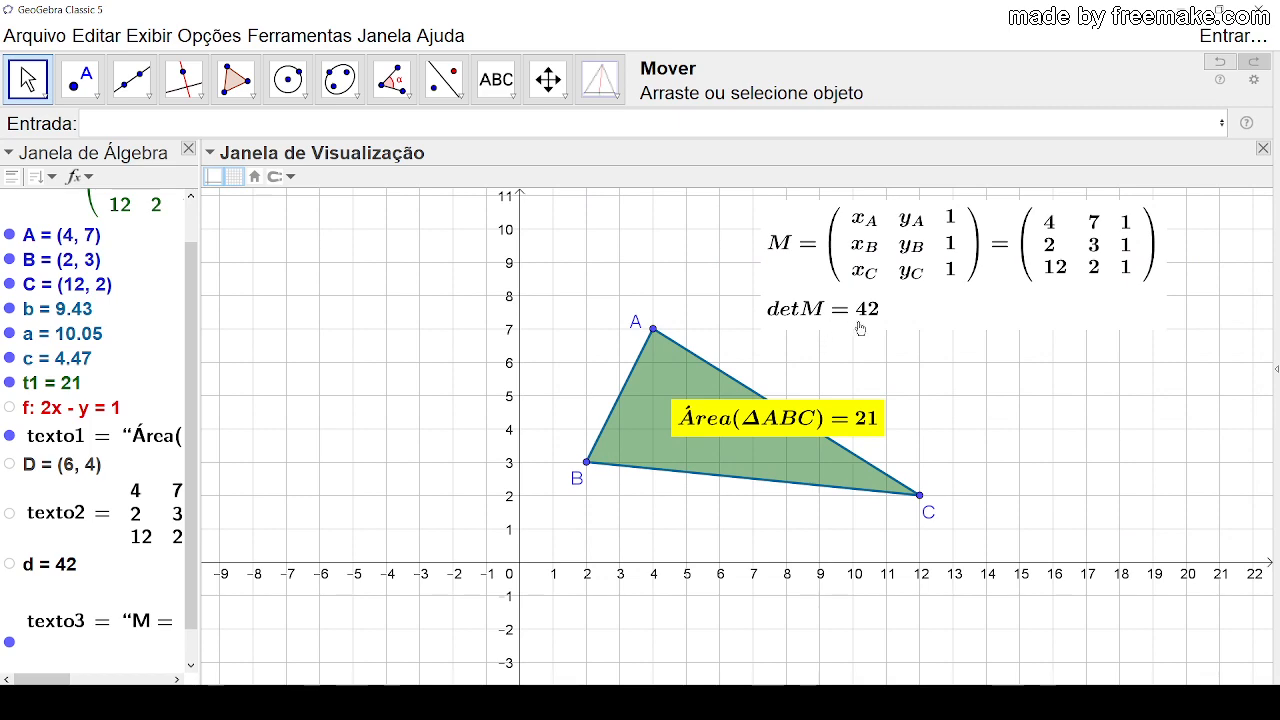
# Step: Remove the extra \\ line break before the detM line in the matrix text and apply it
pyautogui.click(828, 278)
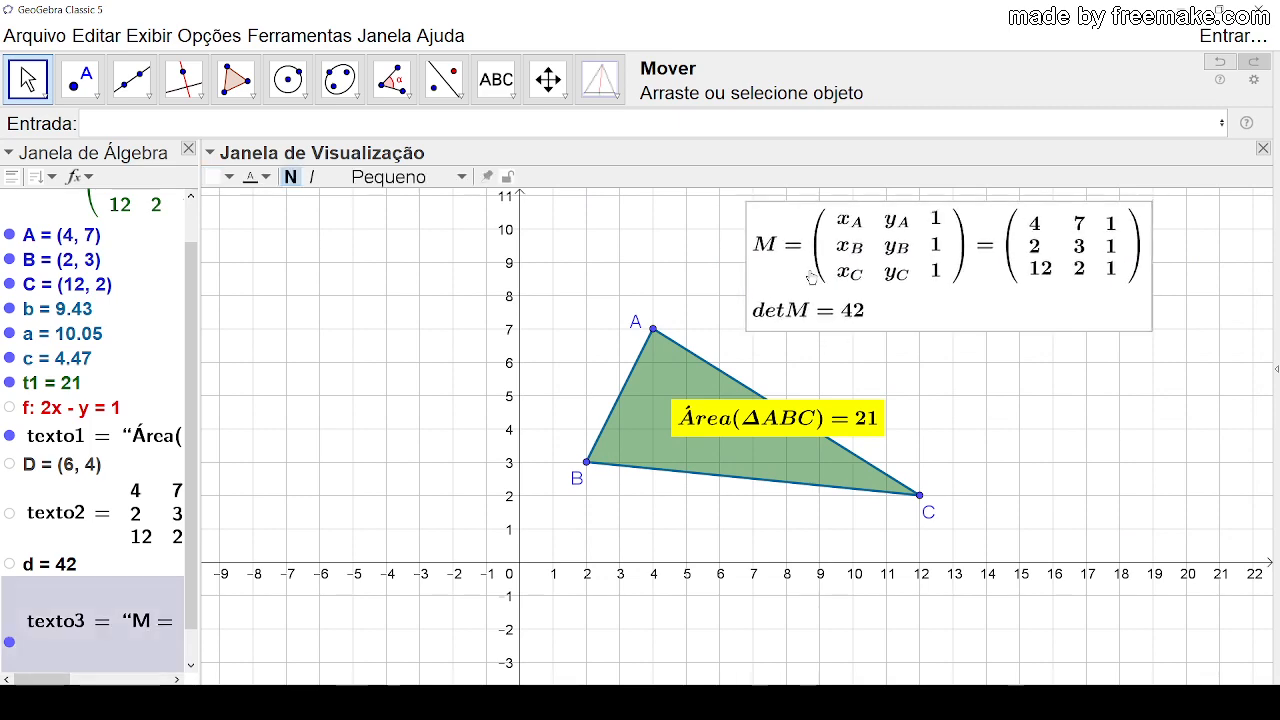
pyautogui.doubleClick(823, 277)
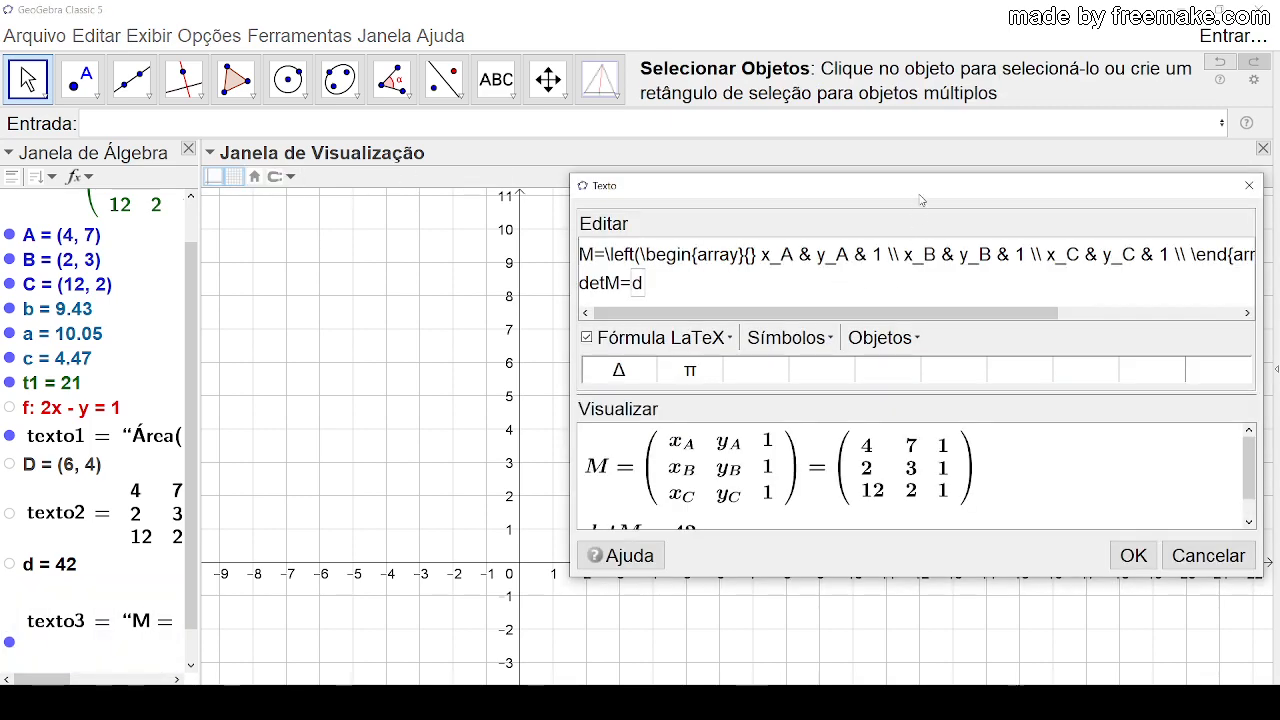
pyautogui.moveTo(921, 200); pyautogui.dragTo(318, 208)
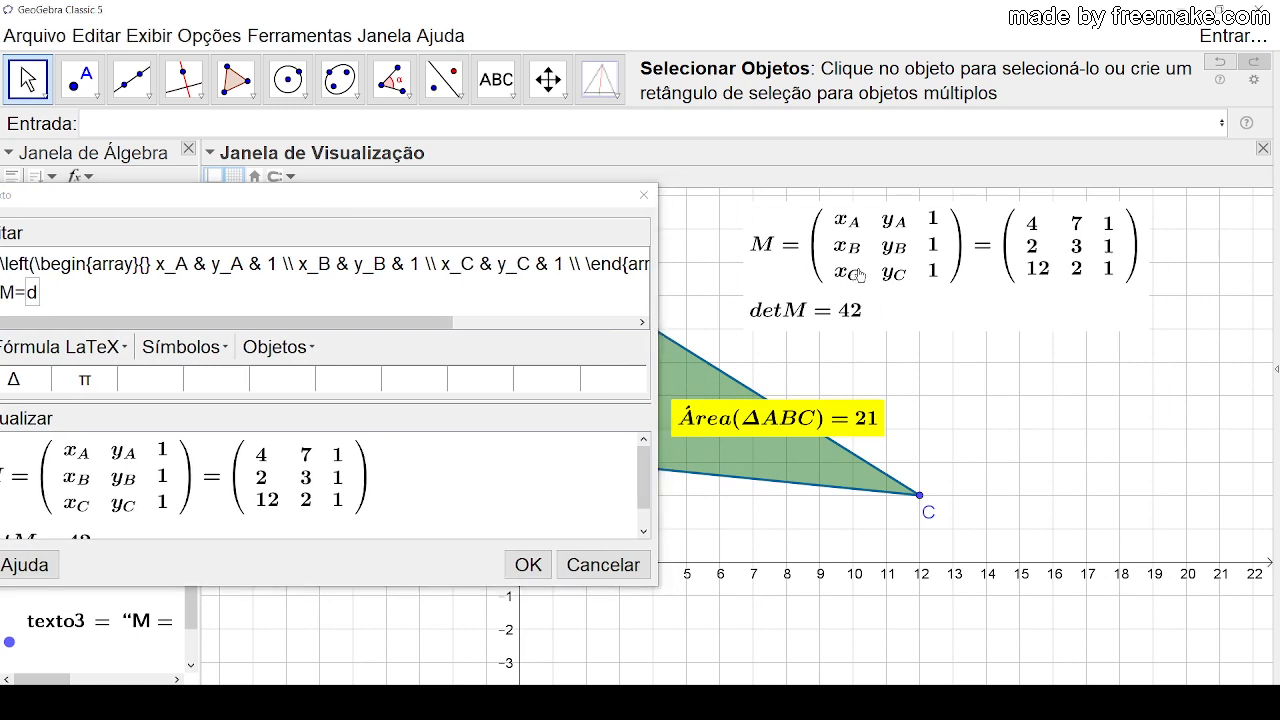
pyautogui.moveTo(440, 323); pyautogui.dragTo(666, 320)
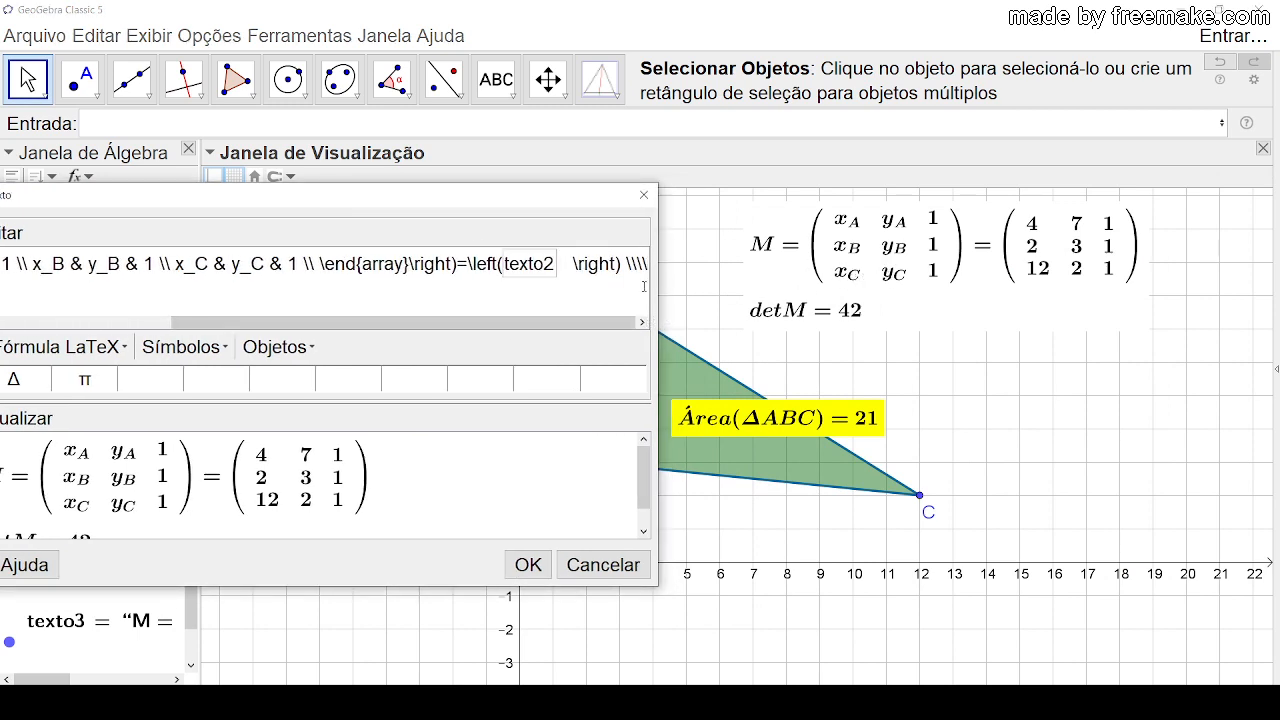
pyautogui.click(528, 565)
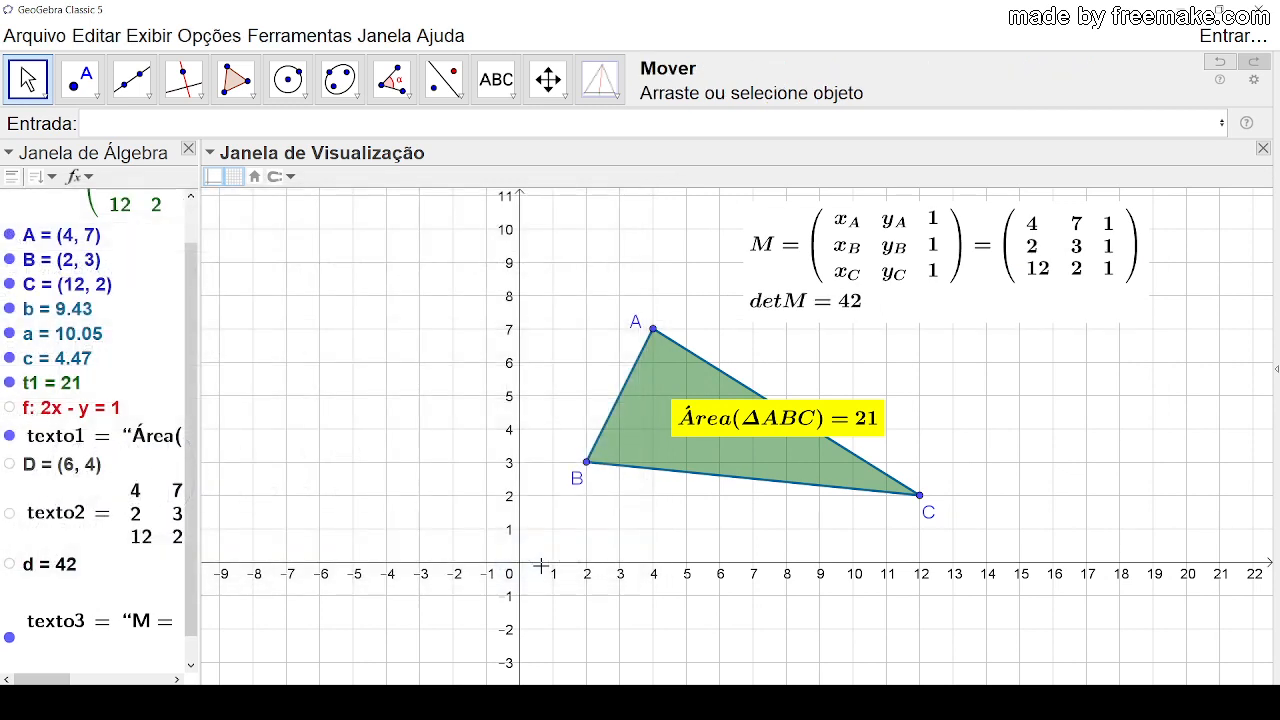
# Step: Put the second \\ line break back before the detM line in the matrix text
pyautogui.doubleClick(802, 286)
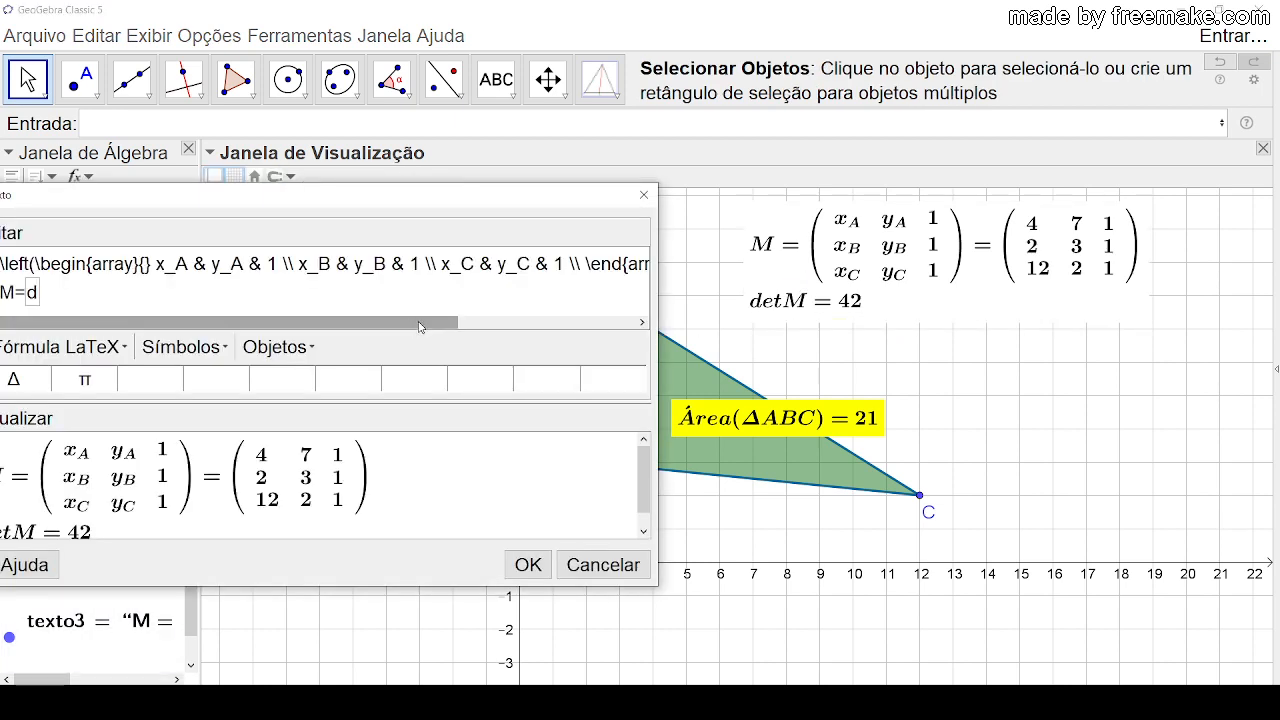
pyautogui.moveTo(420, 327); pyautogui.dragTo(640, 330)
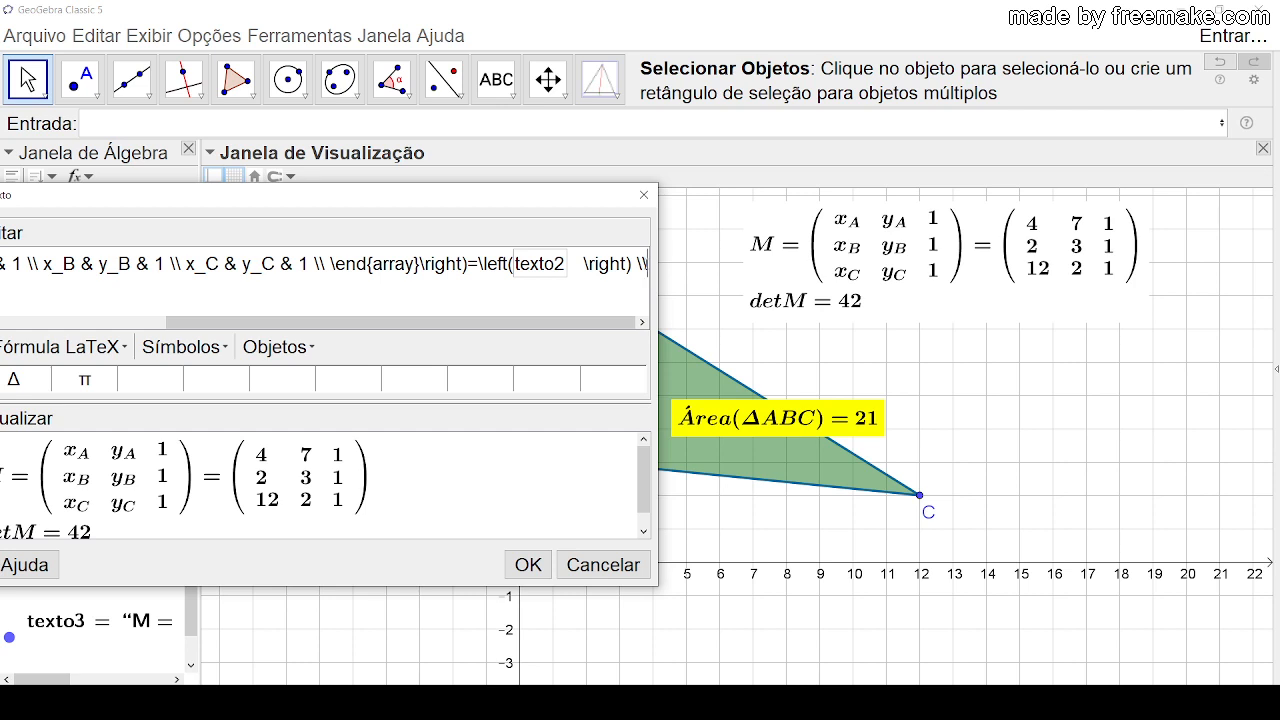
pyautogui.click(624, 303)
pyautogui.write('\\\\')
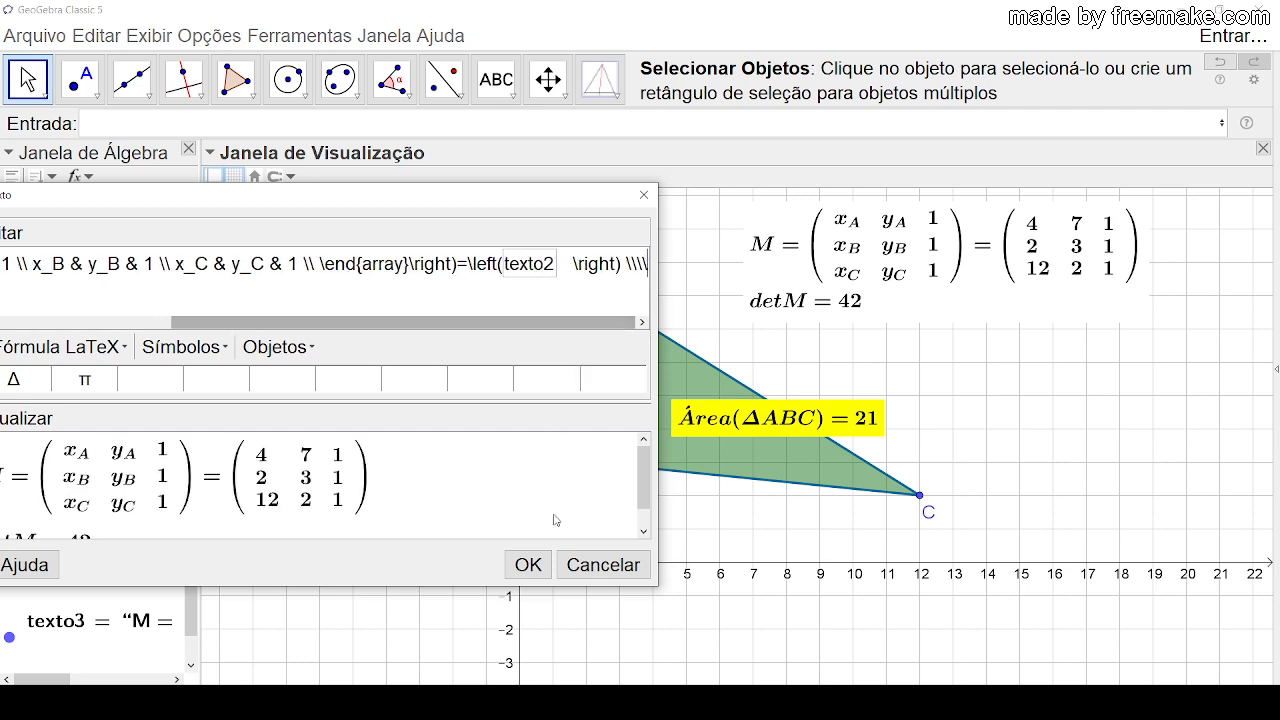
pyautogui.click(528, 565)
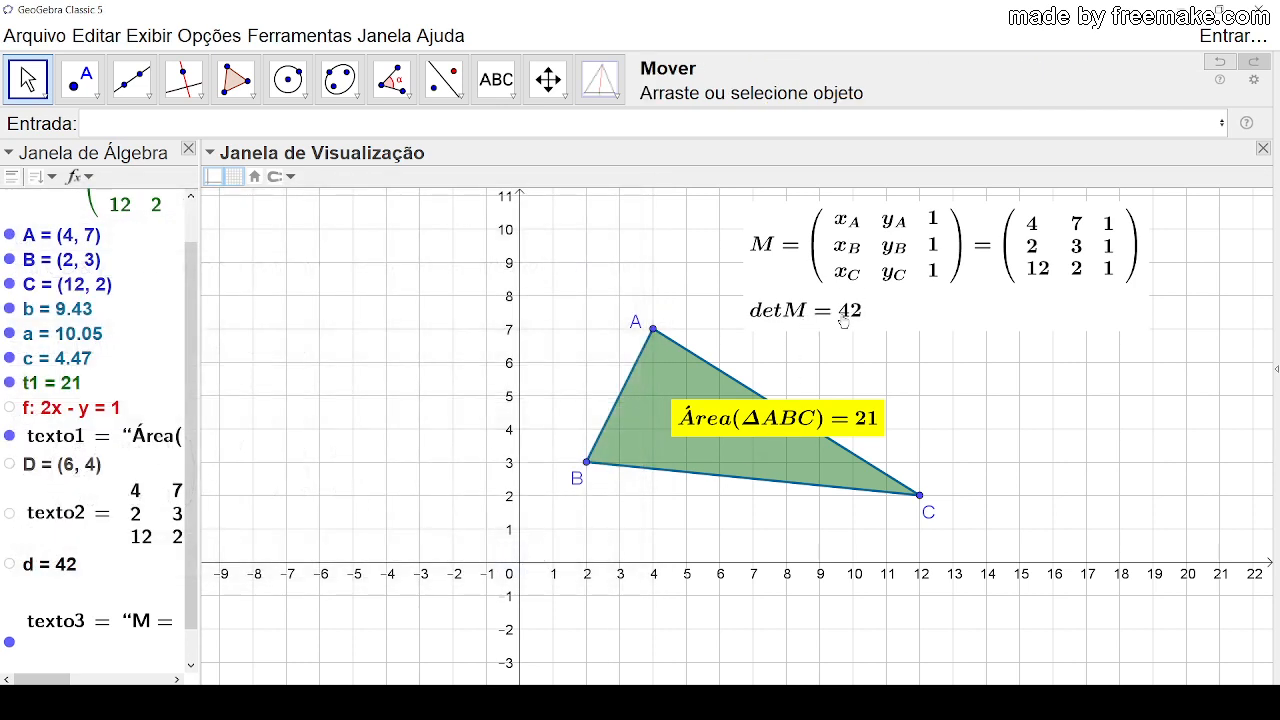
# Step: Move A to about (12.61, 10.34) and reposition the matrix text so it sits clear of the triangle
pyautogui.moveTo(958, 292); pyautogui.dragTo(1057, 293)
pyautogui.click(1054, 342)
pyautogui.moveTo(653, 329); pyautogui.dragTo(965, 222)
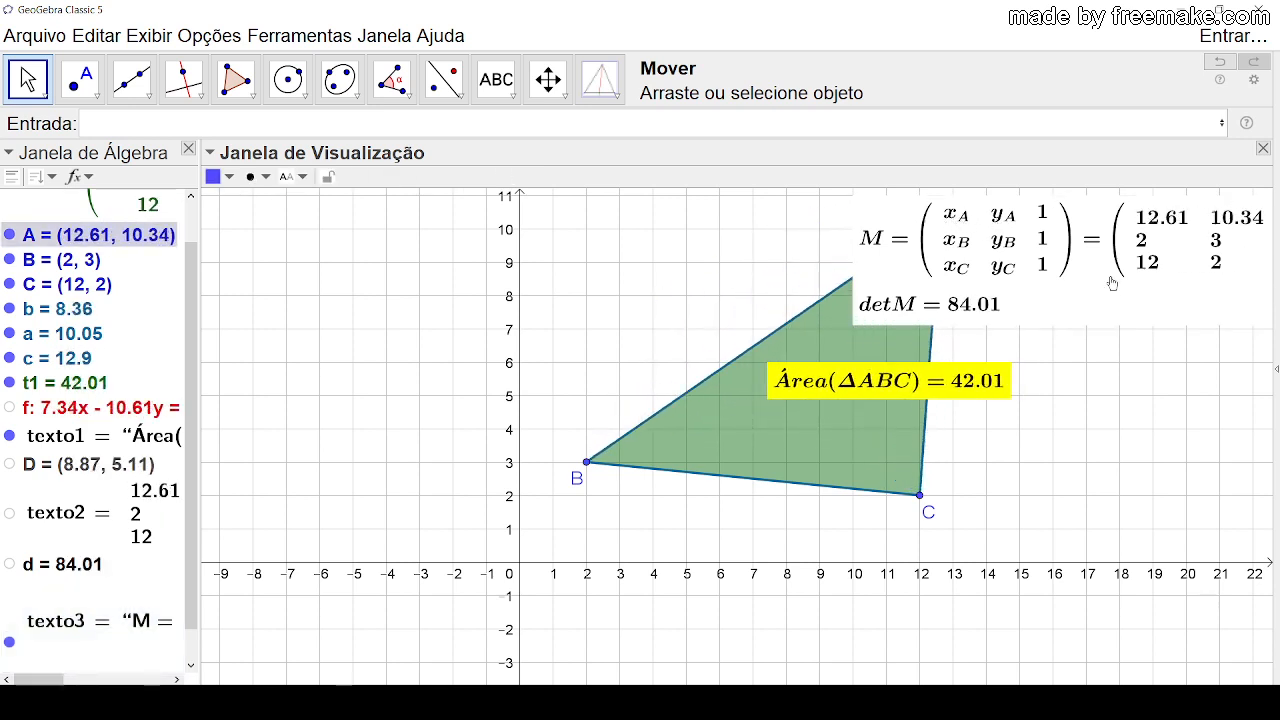
pyautogui.moveTo(1082, 243)
pyautogui.mouseDown()
pyautogui.moveTo(1055, 637)
pyautogui.moveTo(878, 625)
pyautogui.moveTo(408, 292)
pyautogui.moveTo(616, 242)
pyautogui.moveTo(1116, 297)
pyautogui.moveTo(1083, 252)
pyautogui.mouseUp()
pyautogui.click(640, 328)
pyautogui.moveTo(640, 328); pyautogui.dragTo(350, 405)
pyautogui.moveTo(766, 350); pyautogui.dragTo(986, 275)
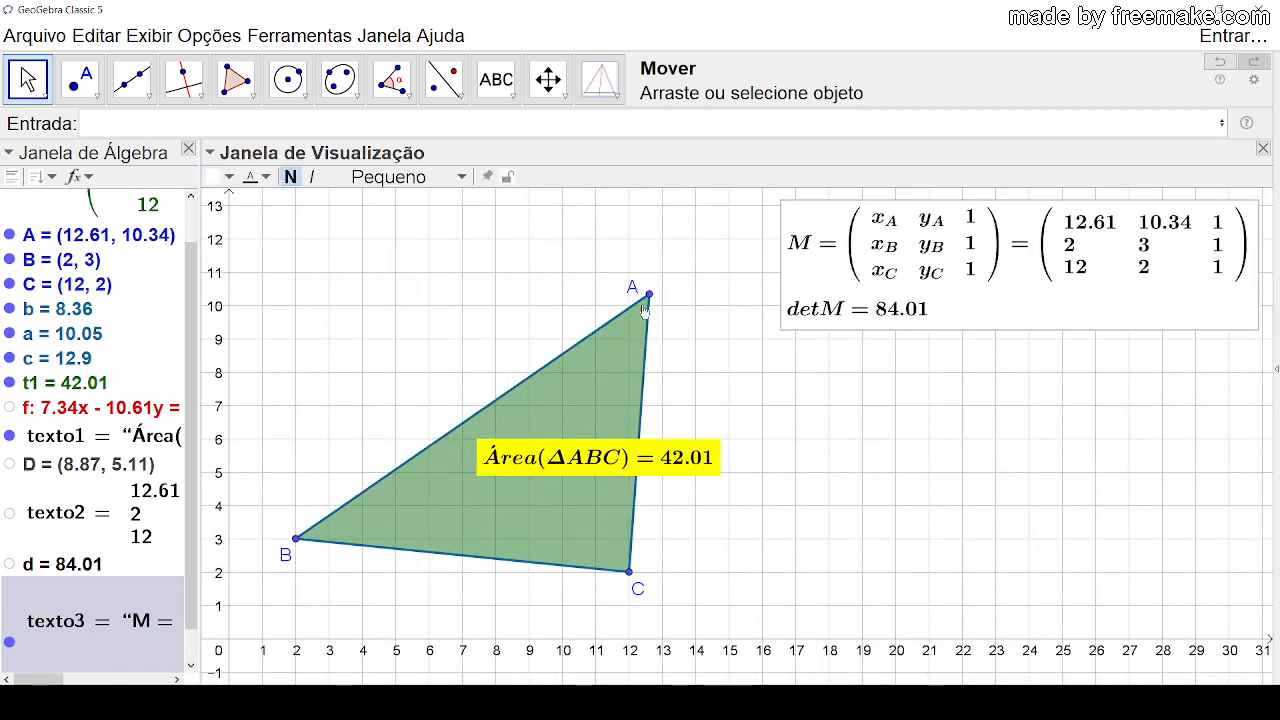
# Step: Reshape the triangle by moving A to (5, 11) and C to (14, 7), ending with A at (6, 12)
pyautogui.moveTo(647, 298); pyautogui.dragTo(396, 272)
pyautogui.moveTo(628, 572); pyautogui.dragTo(695, 410)
pyautogui.click(802, 509)
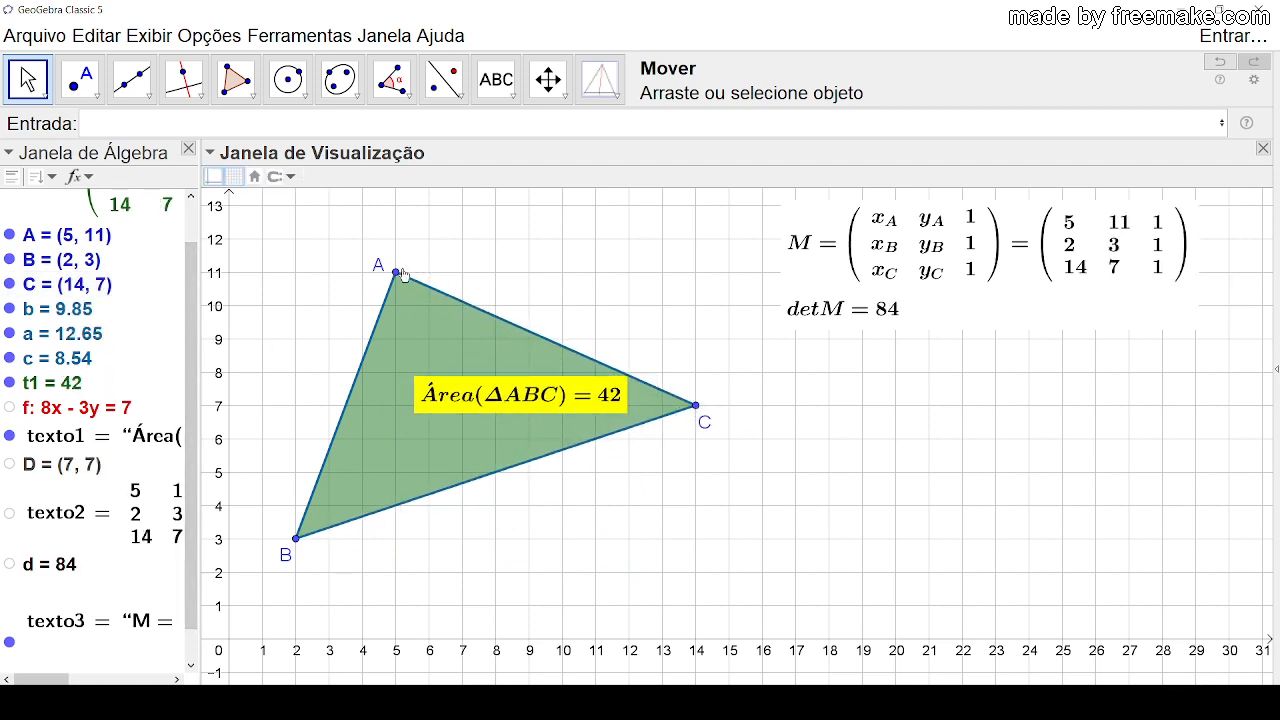
pyautogui.moveTo(403, 275); pyautogui.dragTo(429, 245)
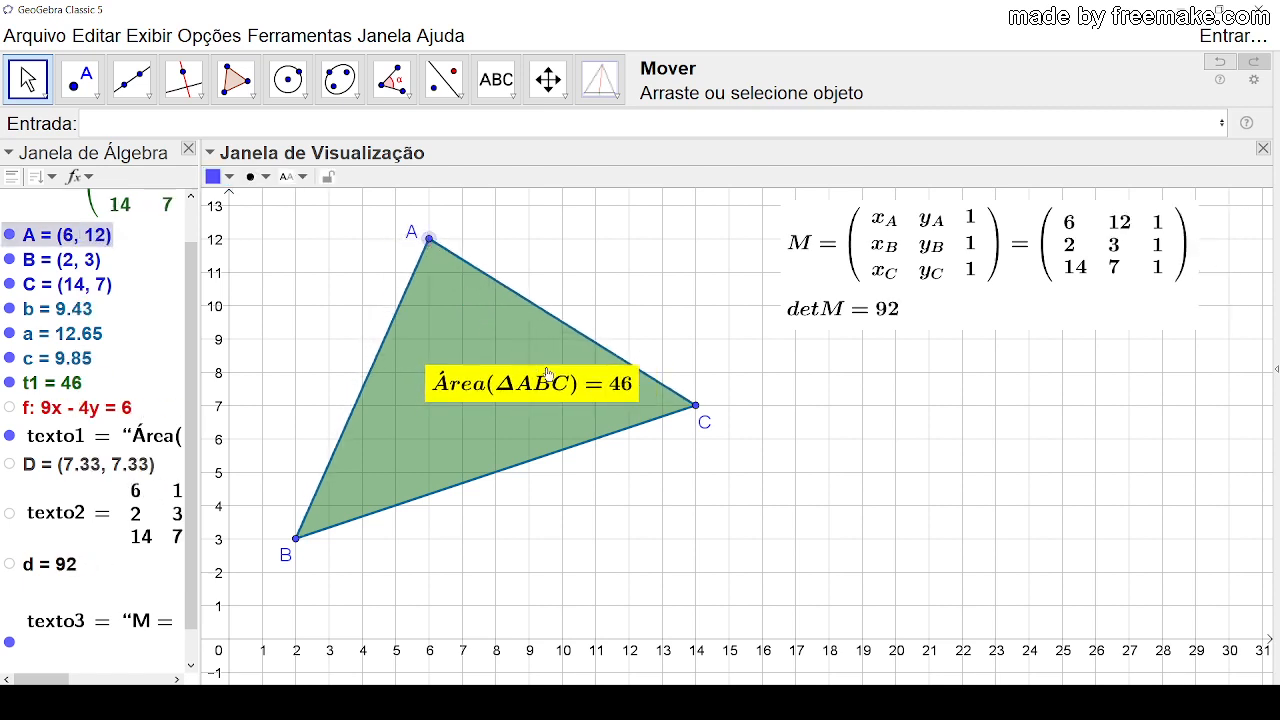
pyautogui.click(612, 300)
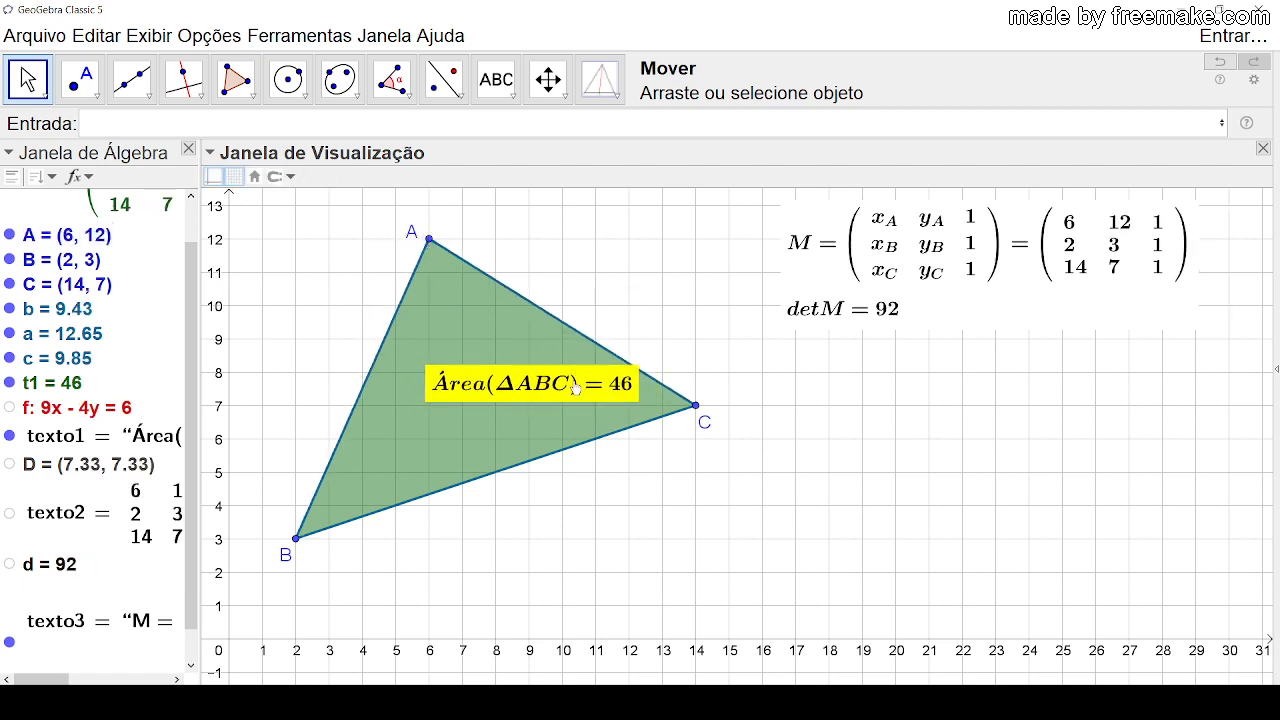
# Step: Shift the yellow area label slightly lower inside the triangle and move the matrix text a little up and right
pyautogui.moveTo(507, 370); pyautogui.dragTo(505, 375)
pyautogui.click(635, 310)
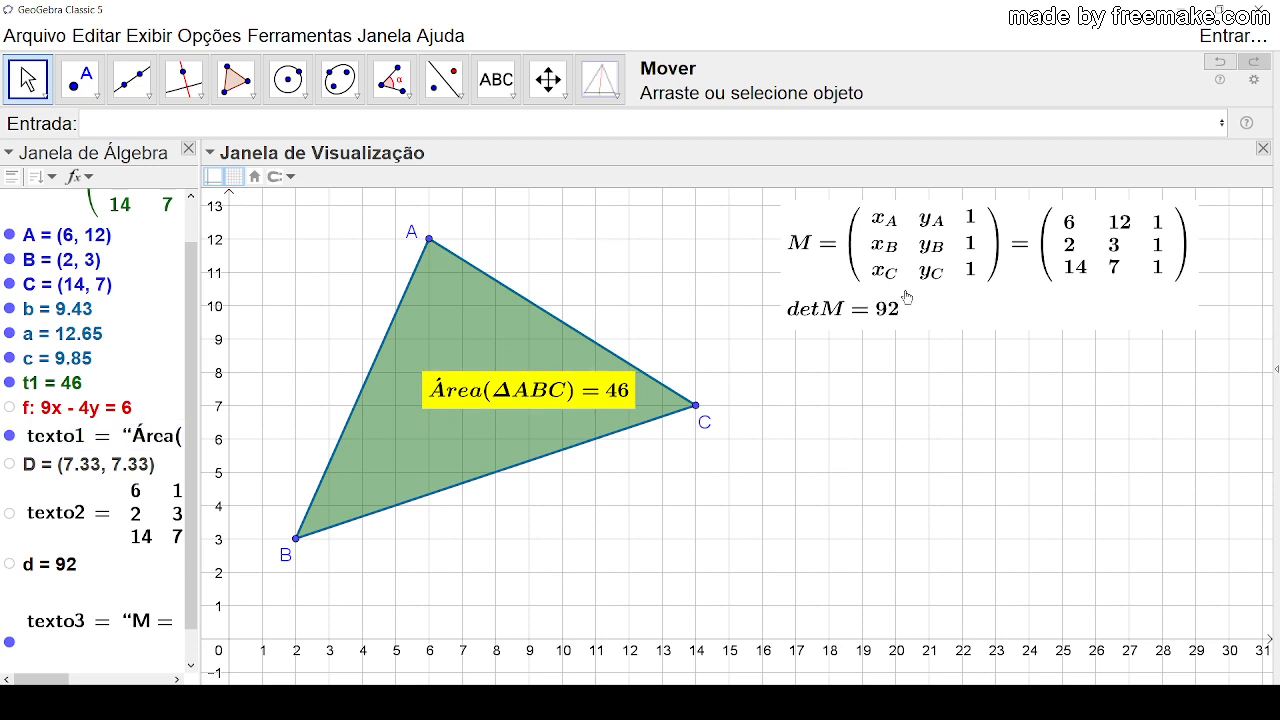
pyautogui.moveTo(906, 297); pyautogui.dragTo(936, 286)
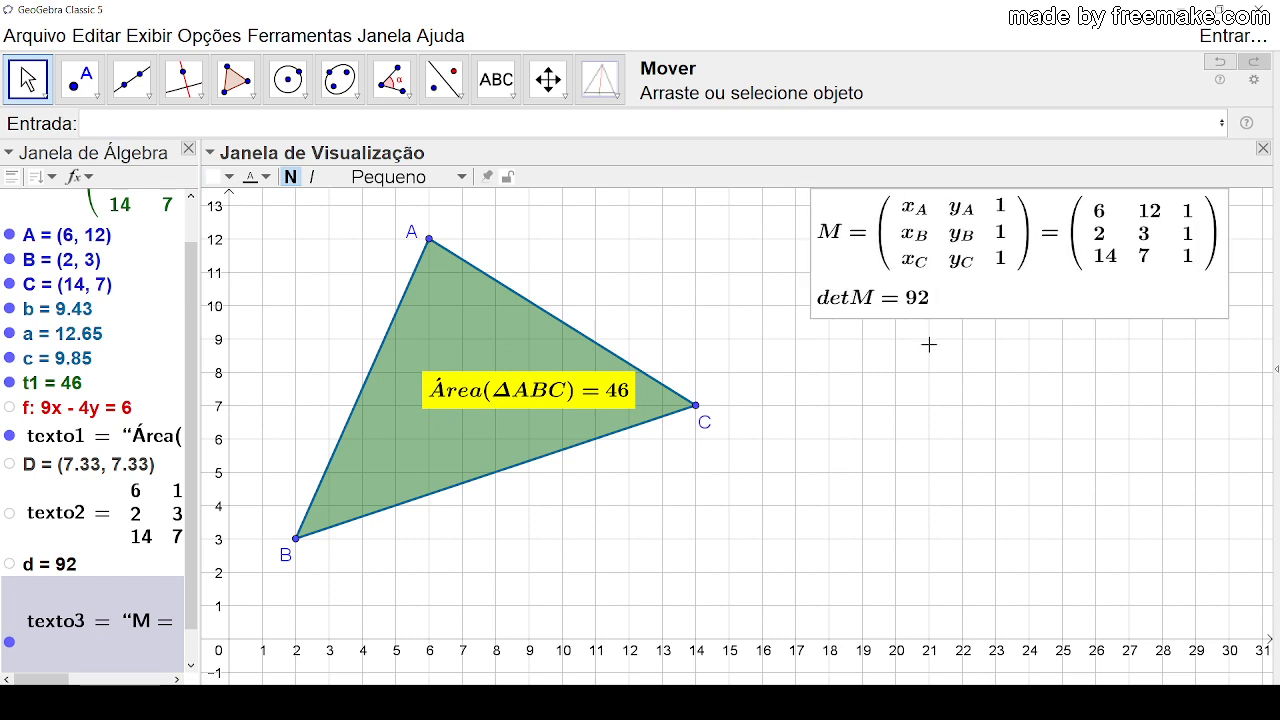
pyautogui.click(855, 414)
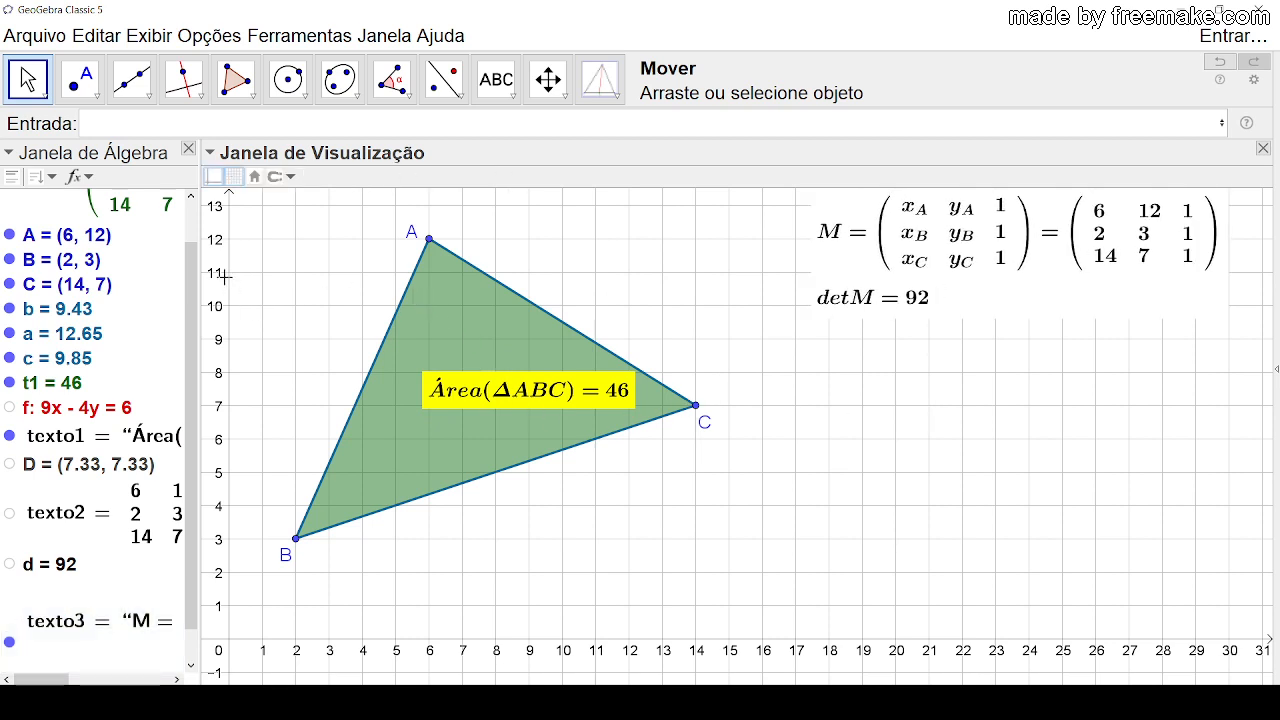
# Step: Show the Cálculo Simbólico (CAS) view and widen it so the full matrix definition fits
pyautogui.moveTo(237, 275); pyautogui.dragTo(366, 298)
pyautogui.moveTo(683, 277); pyautogui.dragTo(768, 254)
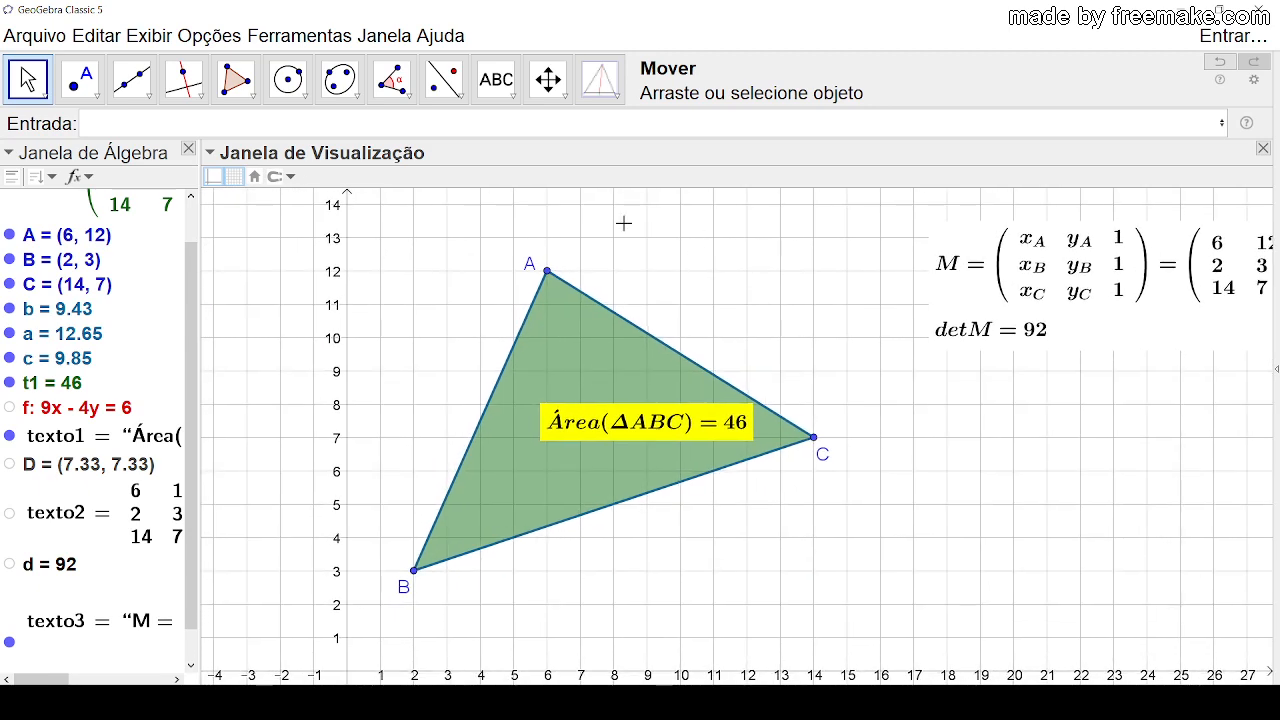
pyautogui.click(150, 36)
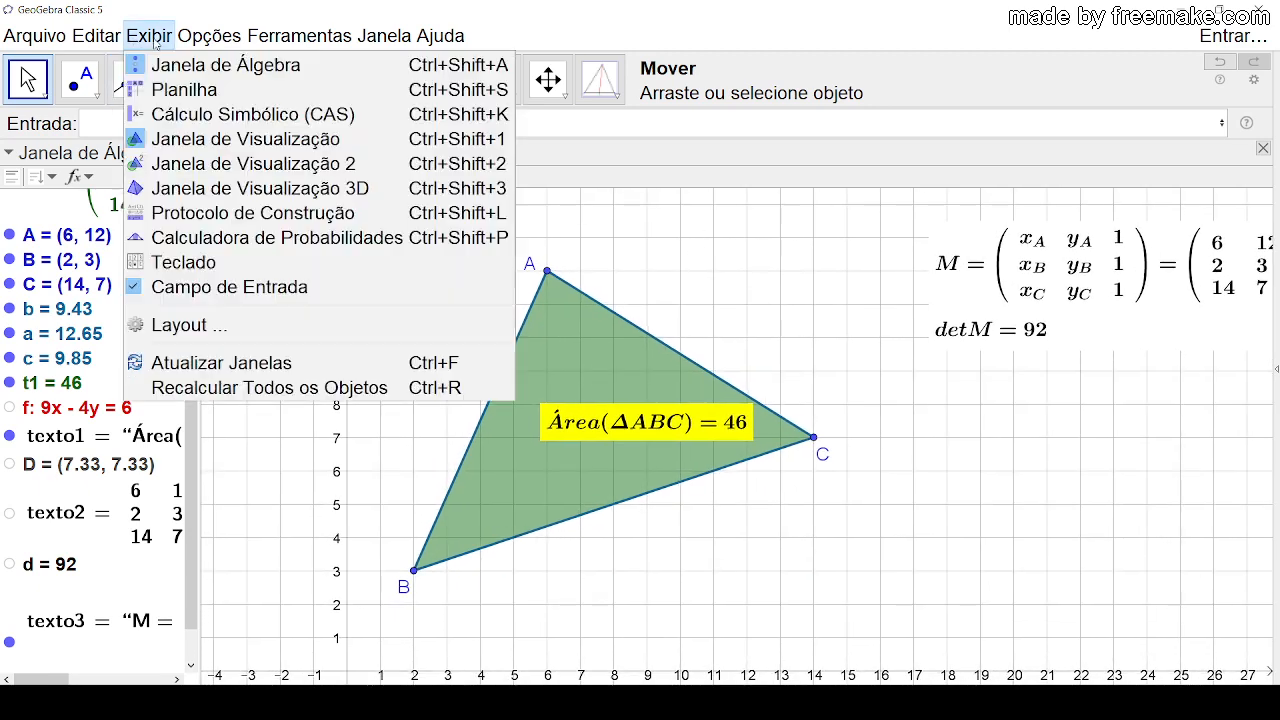
pyautogui.click(222, 116)
pyautogui.moveTo(636, 416); pyautogui.dragTo(673, 407)
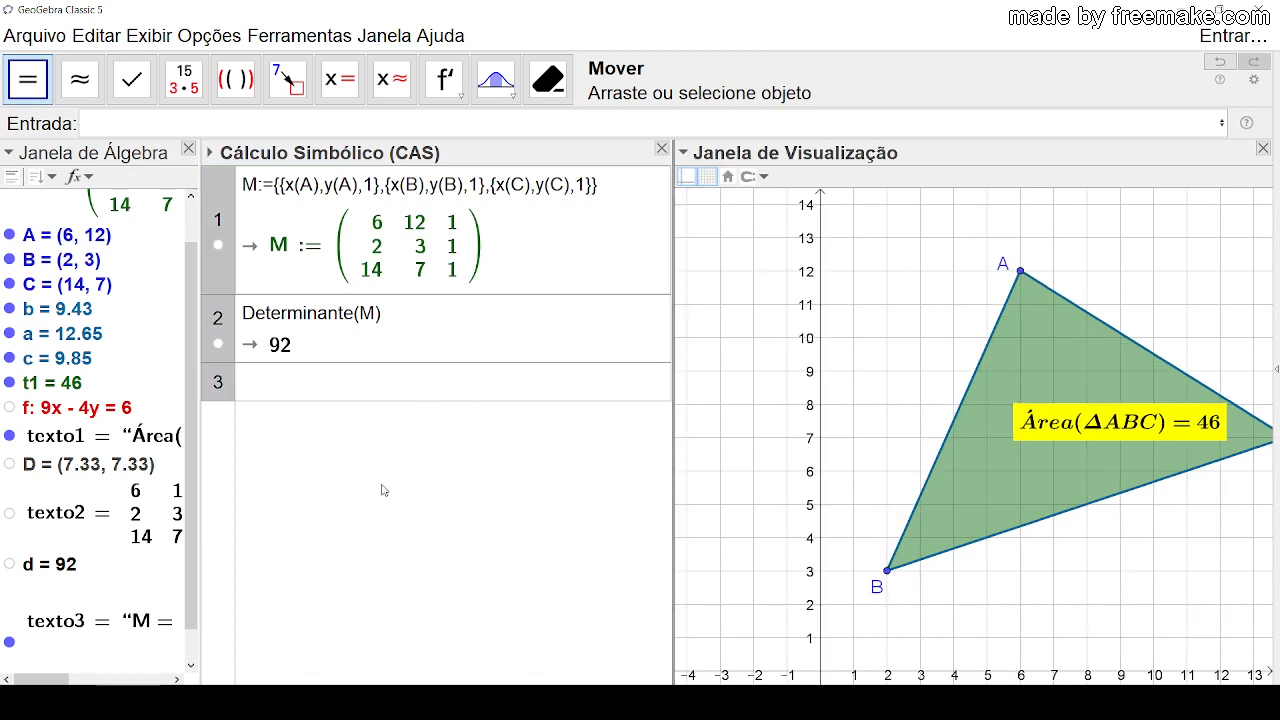
# Step: Begin N:= in CAS row 3 and fill it with the matrix expression copied from M's definition
pyautogui.click(300, 380)
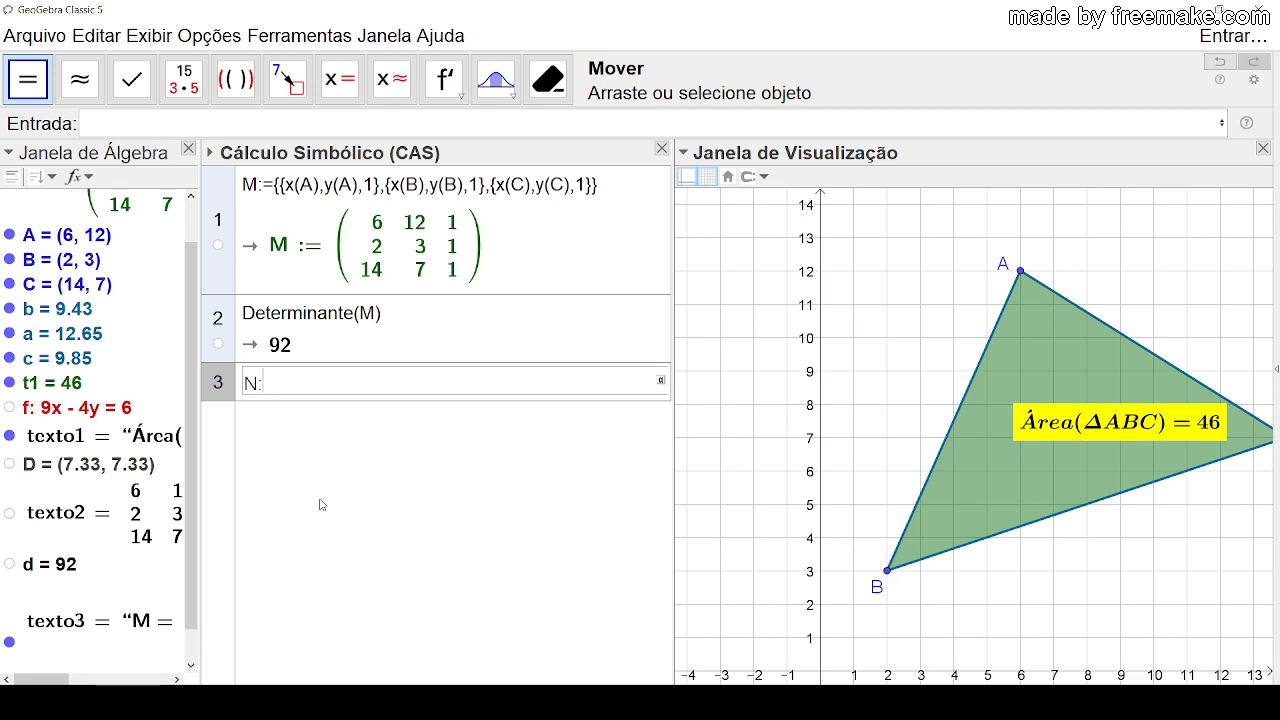
pyautogui.press('BackSpace')
pyautogui.click(611, 188)
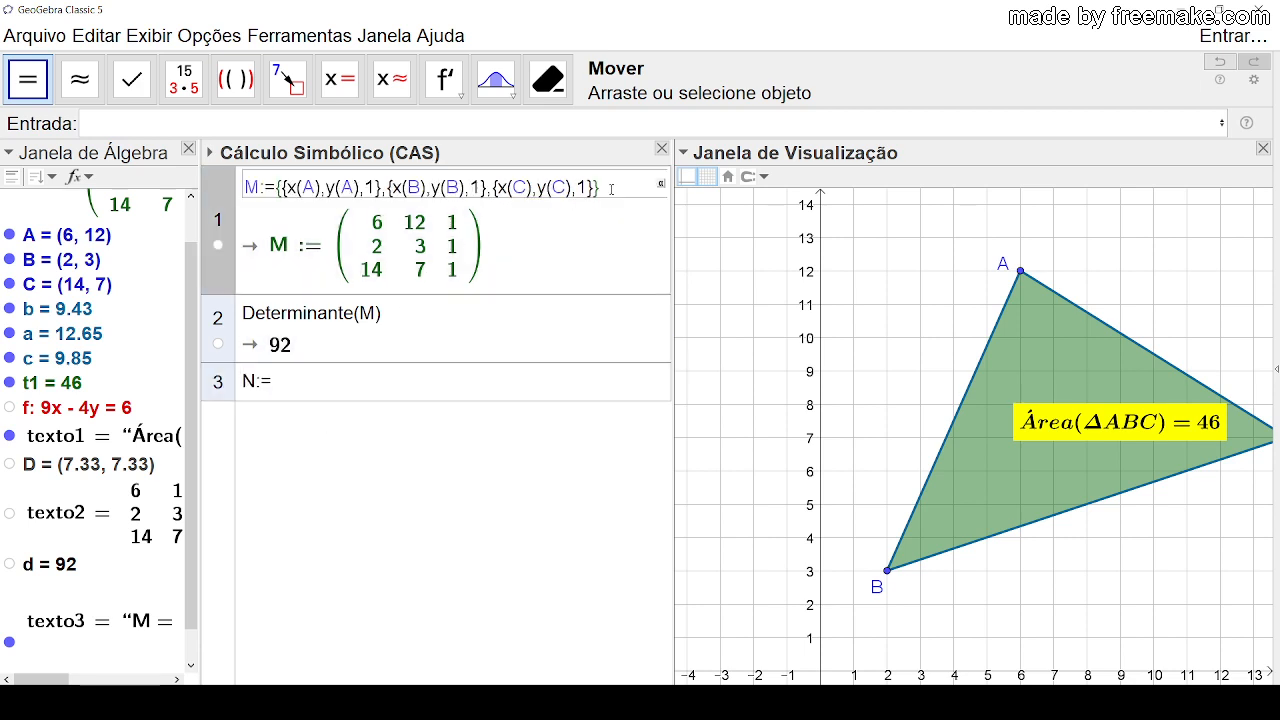
pyautogui.moveTo(603, 190); pyautogui.dragTo(277, 190)
pyautogui.hotkey('ctrl', 'c')
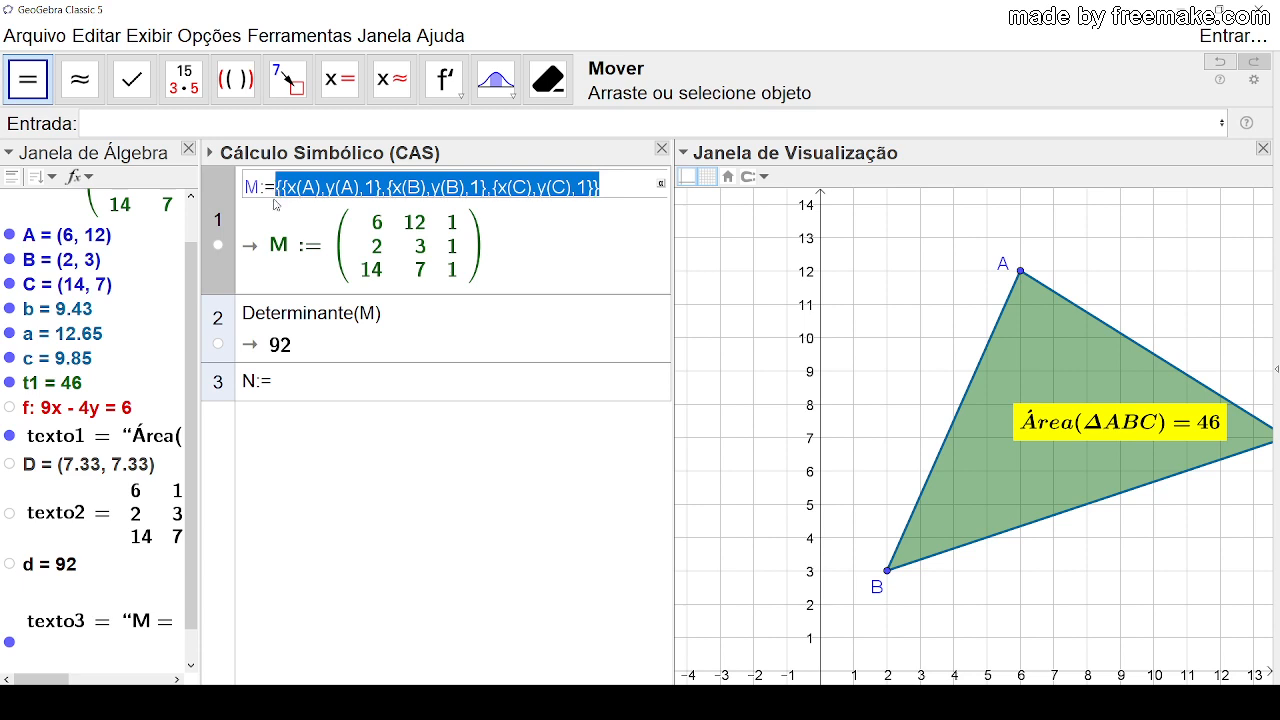
pyautogui.click(300, 370)
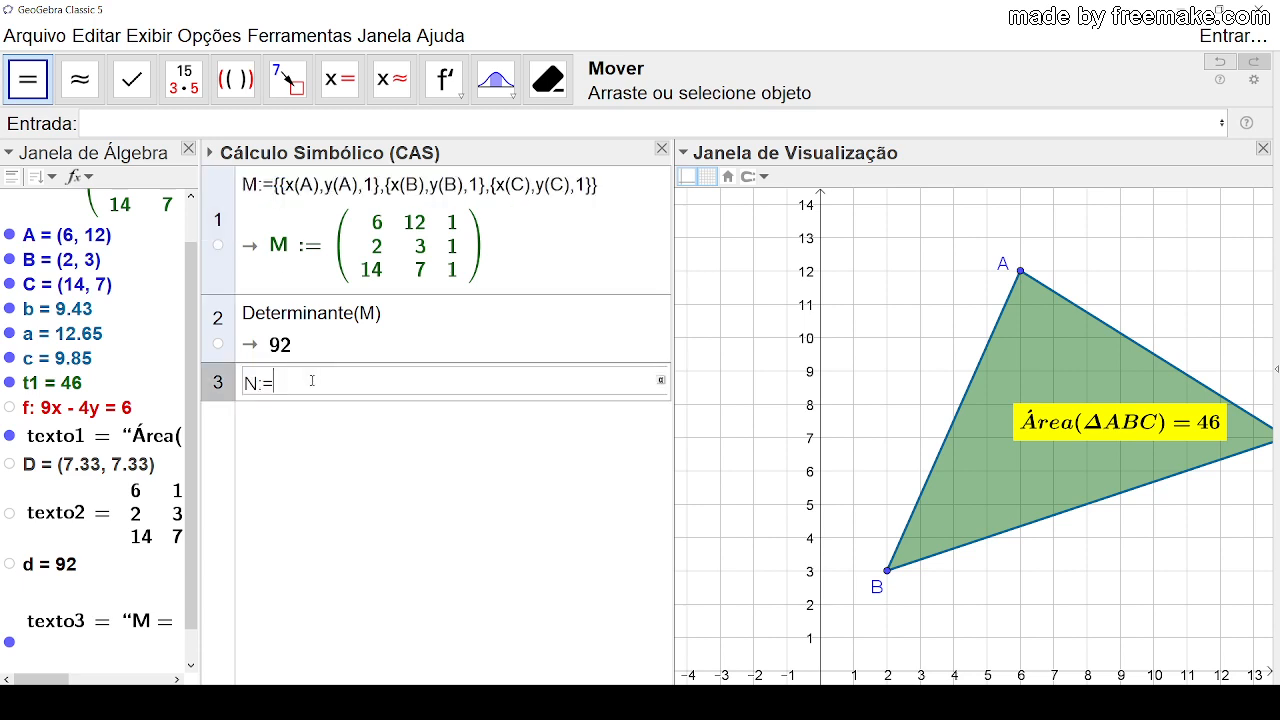
pyautogui.hotkey('ctrl', 'v')
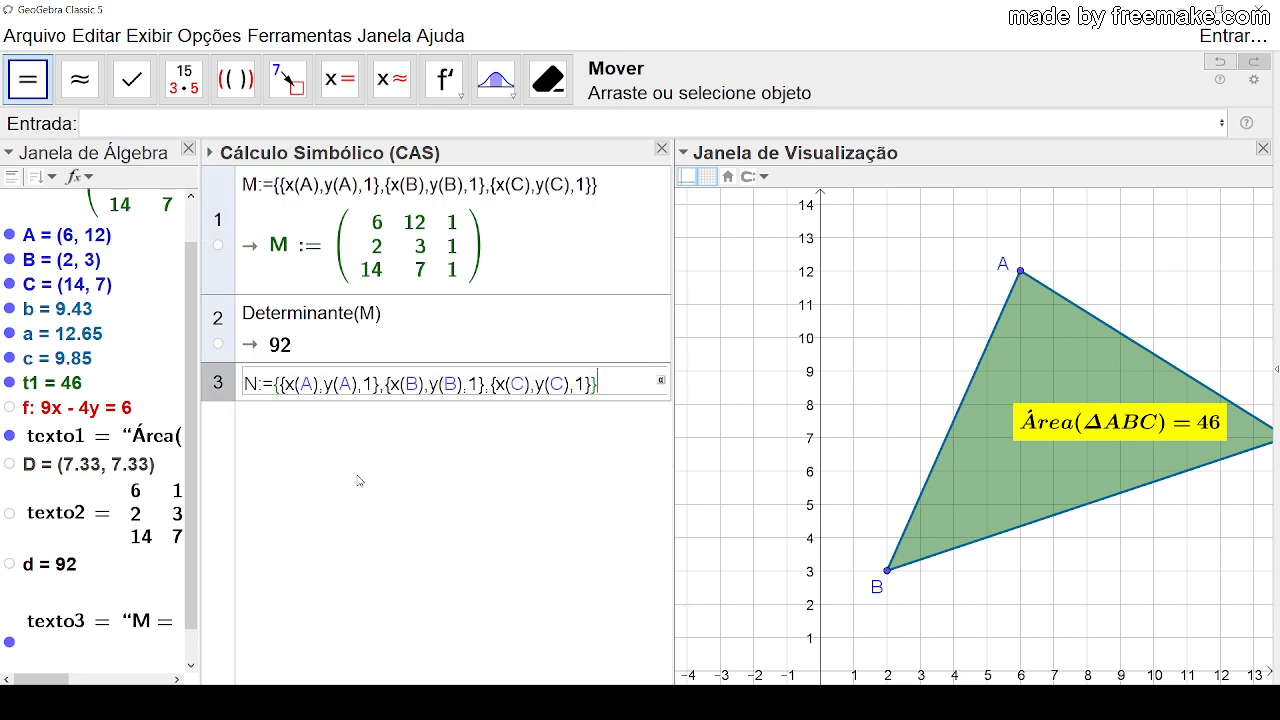
# Step: Replace the point coordinates in N's first two rows so they read {x,2,1} and {0,-1,1}
pyautogui.click(317, 384)
pyautogui.press('BackSpace')
pyautogui.press('BackSpace')
pyautogui.press('BackSpace')
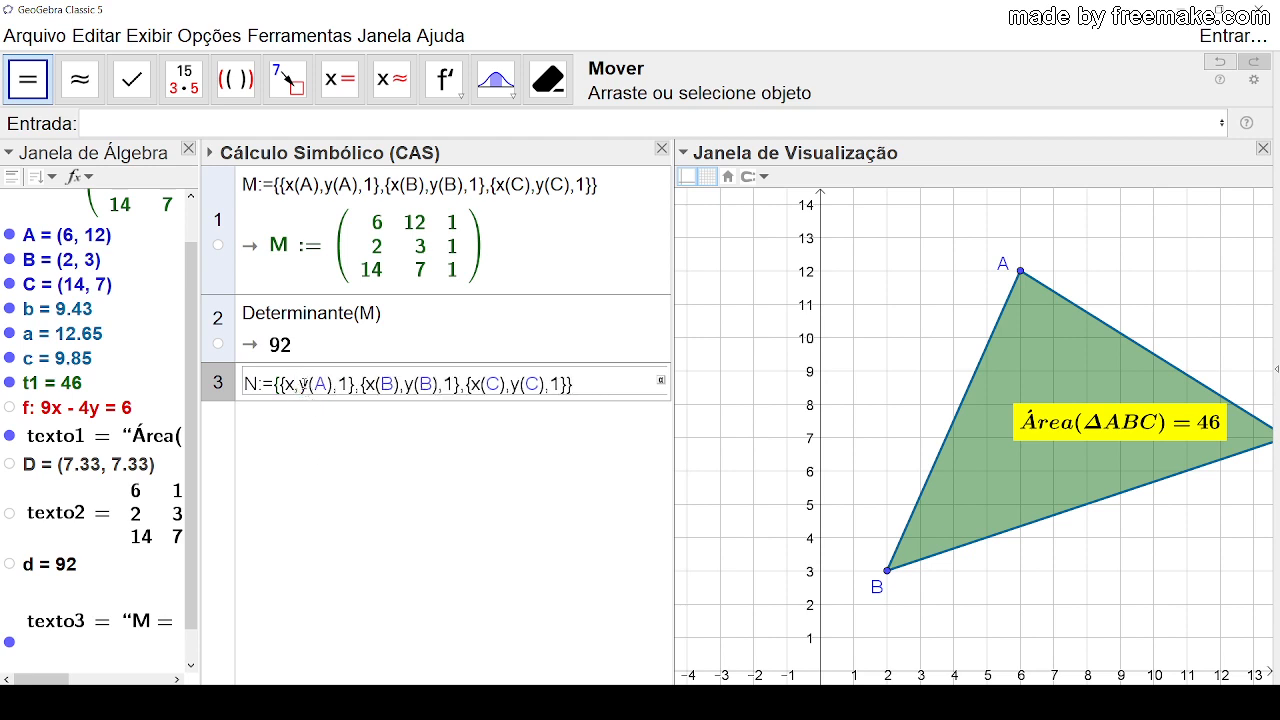
pyautogui.moveTo(300, 383); pyautogui.dragTo(334, 384)
pyautogui.write('2')
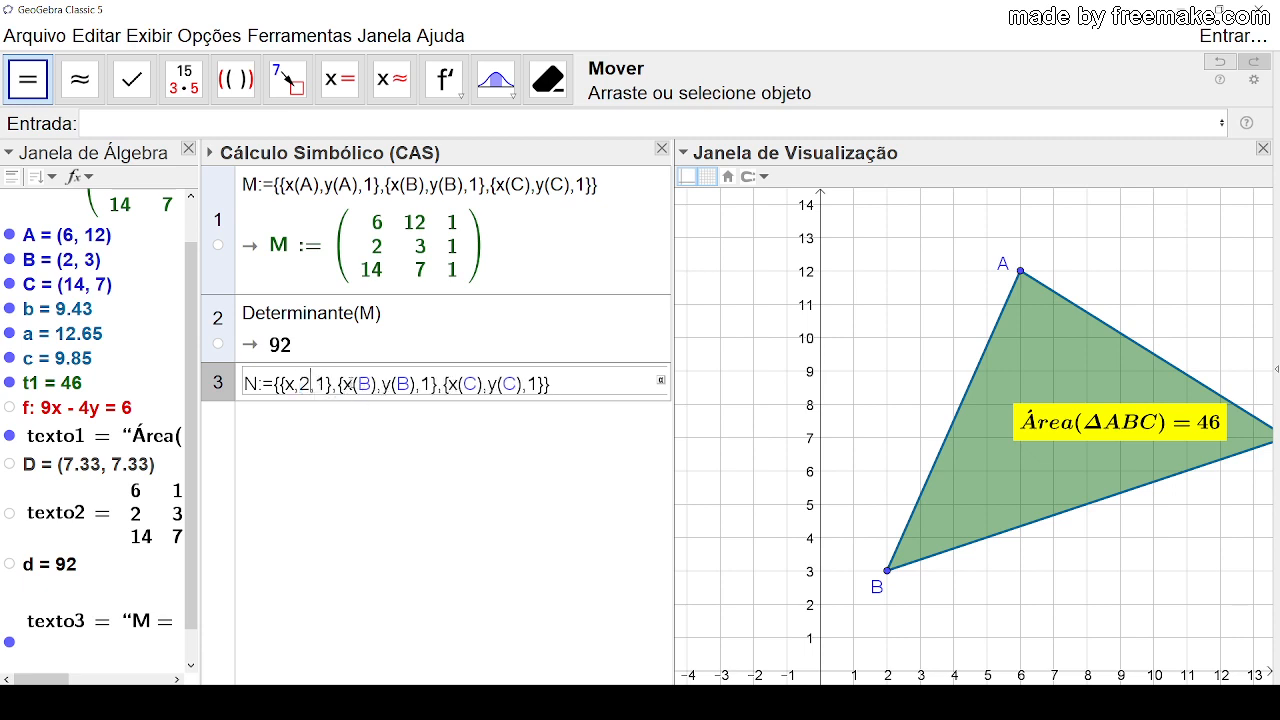
pyautogui.moveTo(344, 383); pyautogui.dragTo(396, 383)
pyautogui.write('0,-1')
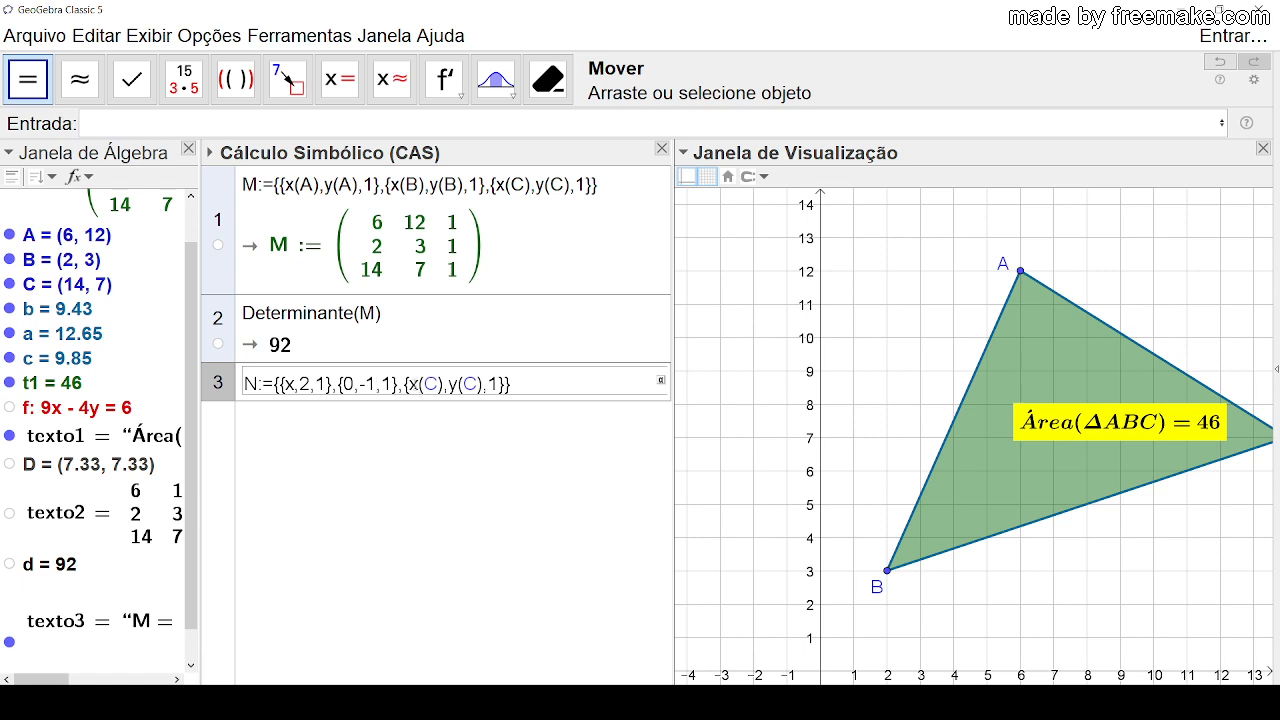
# Step: Change N's third row to {5,4,2} and evaluate the matrix definition
pyautogui.moveTo(405, 383); pyautogui.dragTo(444, 383)
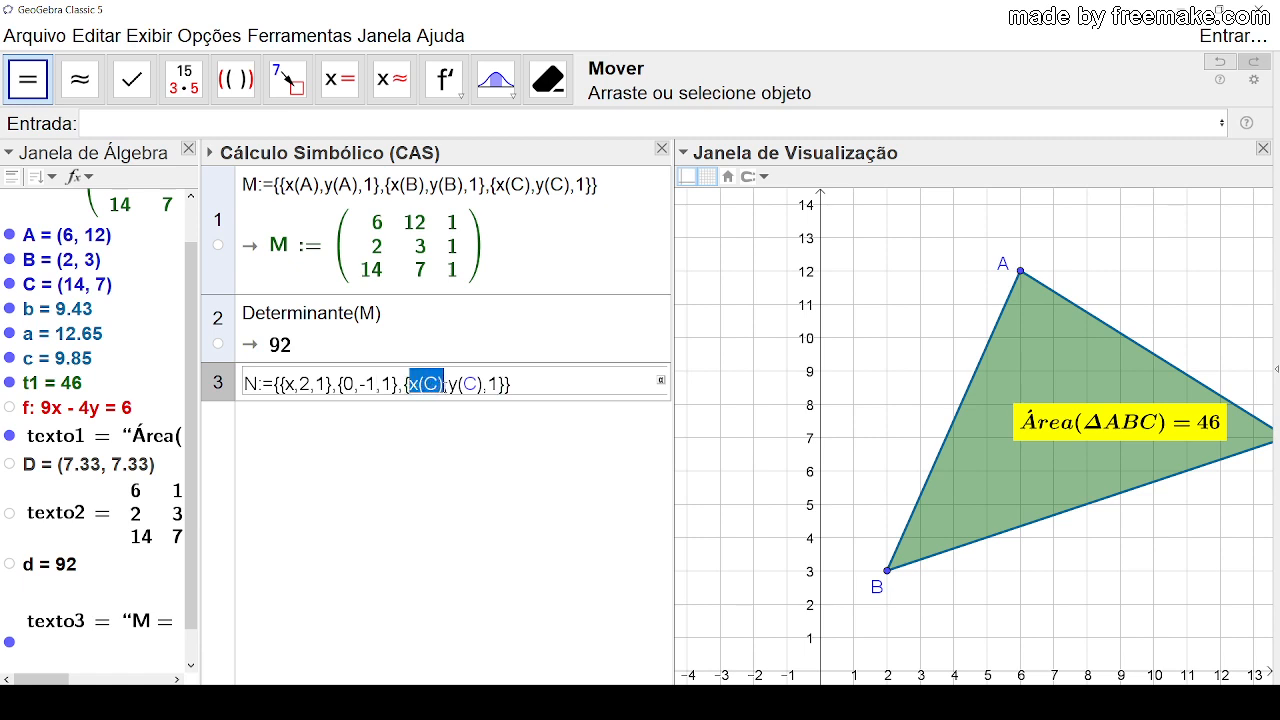
pyautogui.write('5')
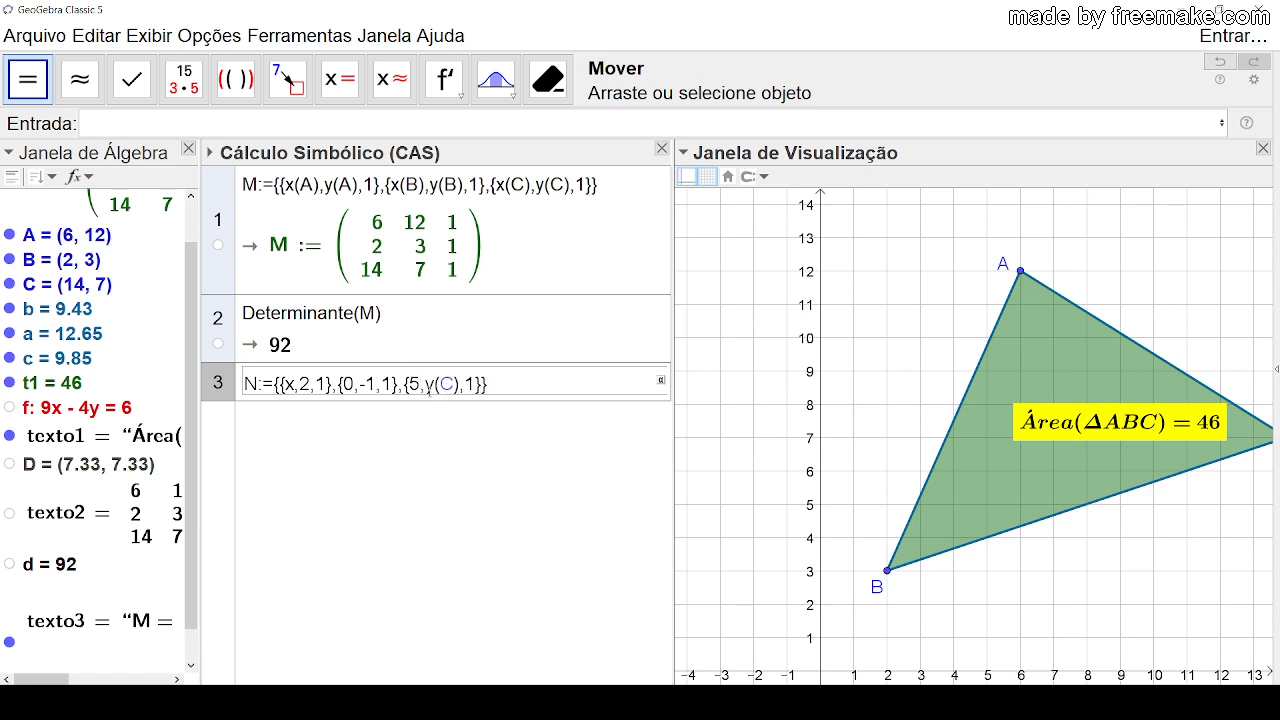
pyautogui.moveTo(428, 388); pyautogui.dragTo(462, 398)
pyautogui.write('4')
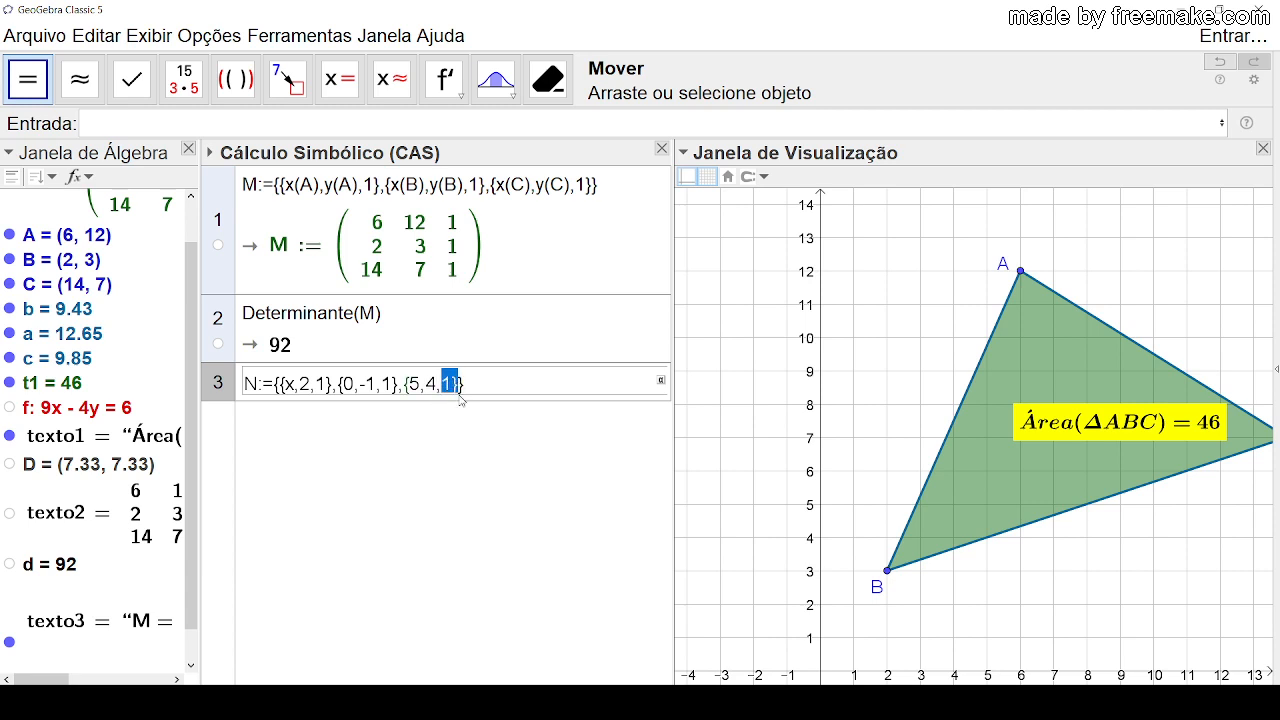
pyautogui.click(447, 388)
pyautogui.press('BackSpace')
pyautogui.write('2')
pyautogui.press('Return')
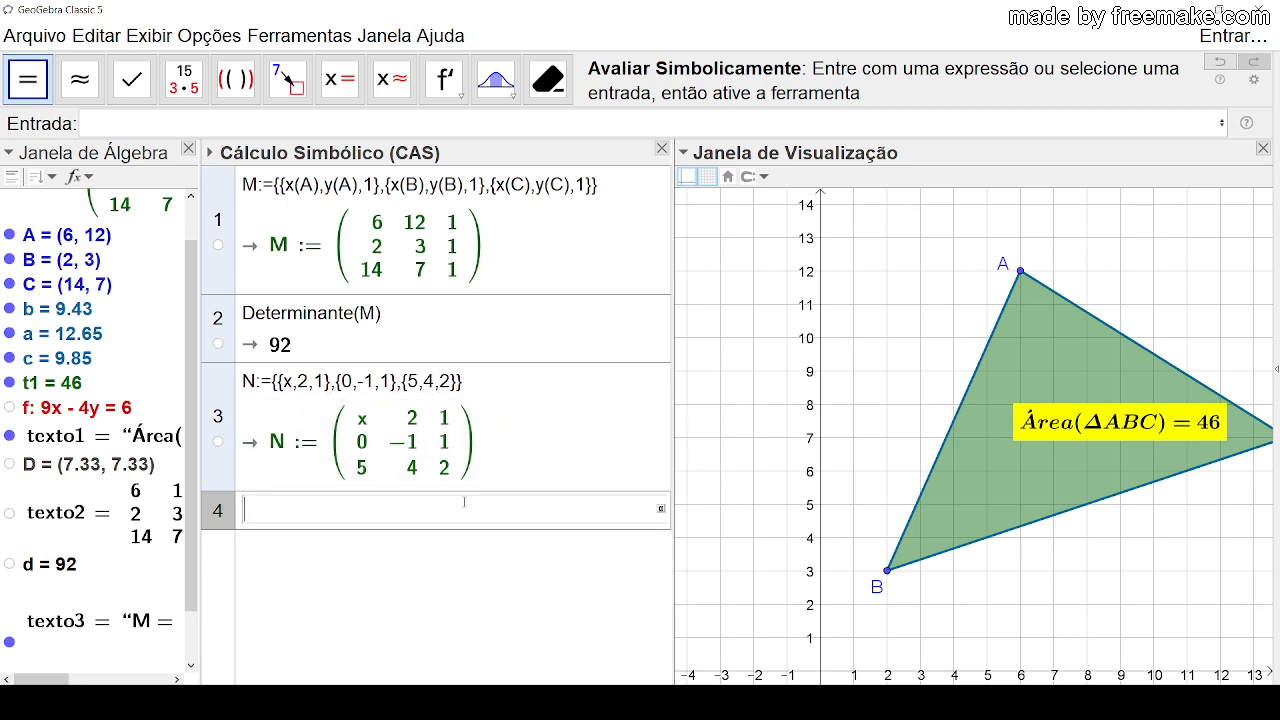
# Step: Define the equation eq1:=Determinante(N)=2 in CAS row 4 and evaluate it
pyautogui.write('eq1:=det')
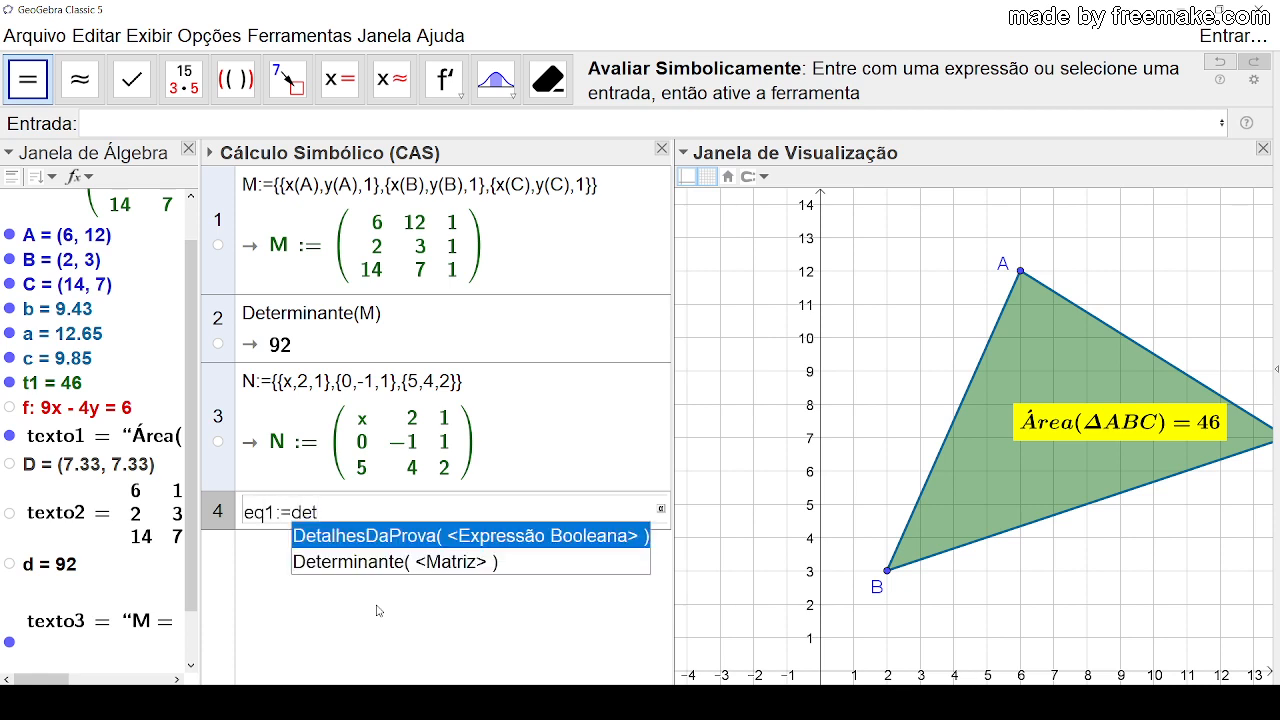
pyautogui.click(414, 562)
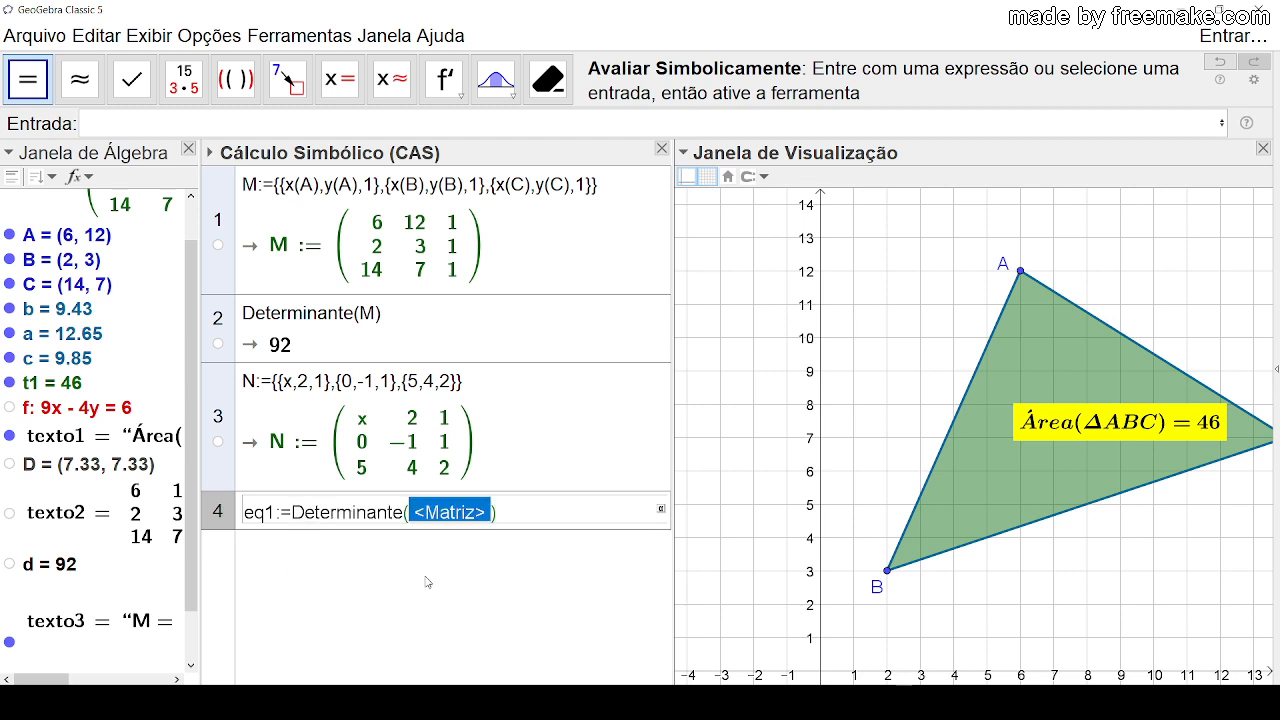
pyautogui.write('N)')
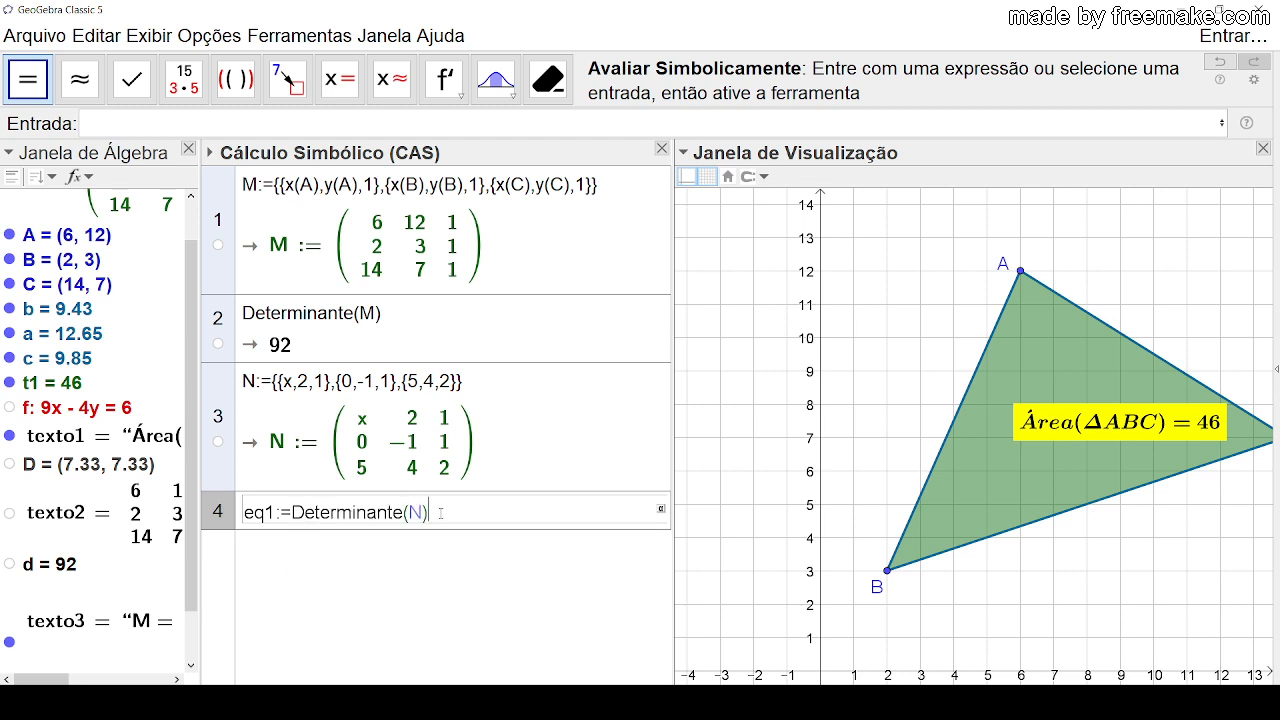
pyautogui.write('=2')
pyautogui.press('Return')
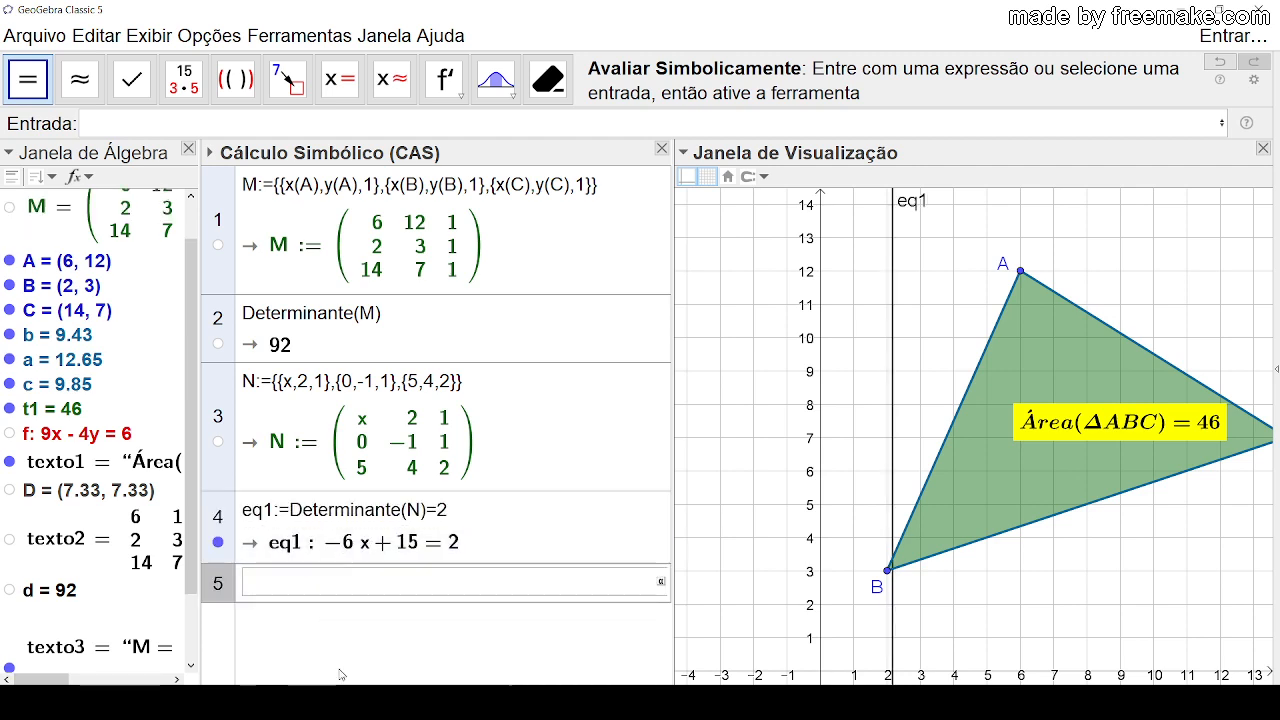
# Step: Try solving the equation by name with Resolver(eq1) in CAS row 5 and delete that row
pyautogui.write('resolver')
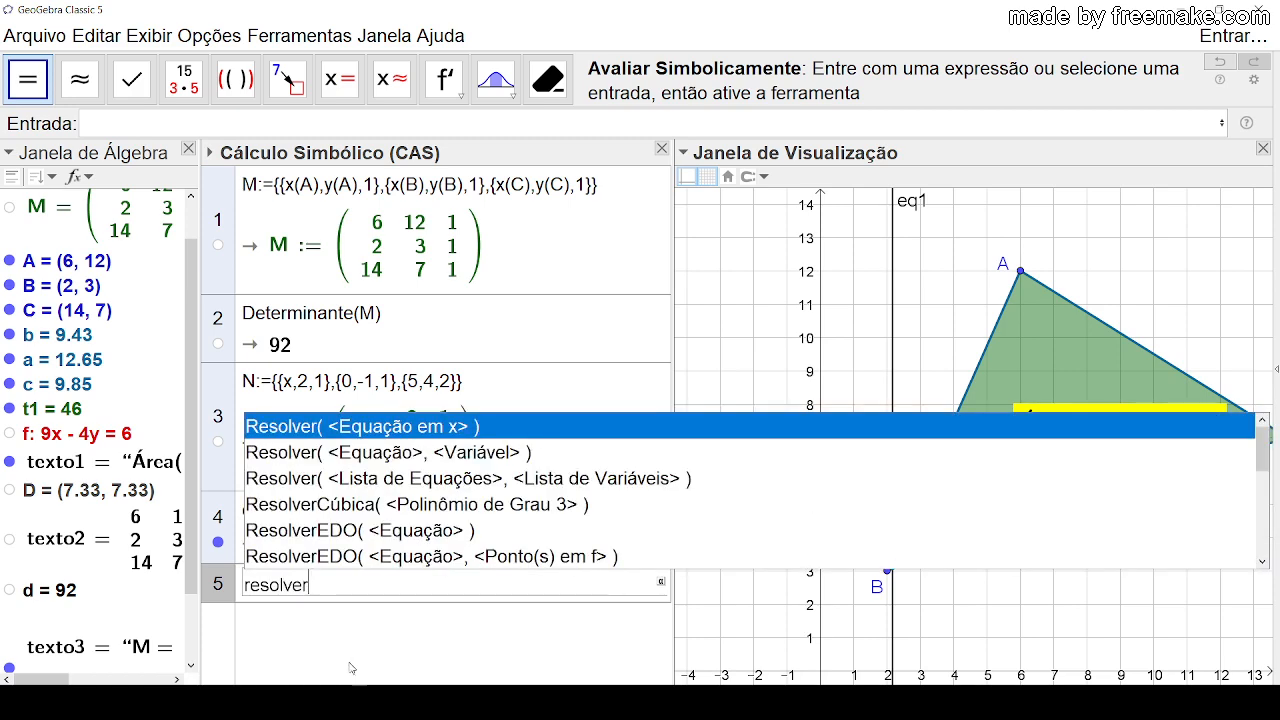
pyautogui.click(436, 428)
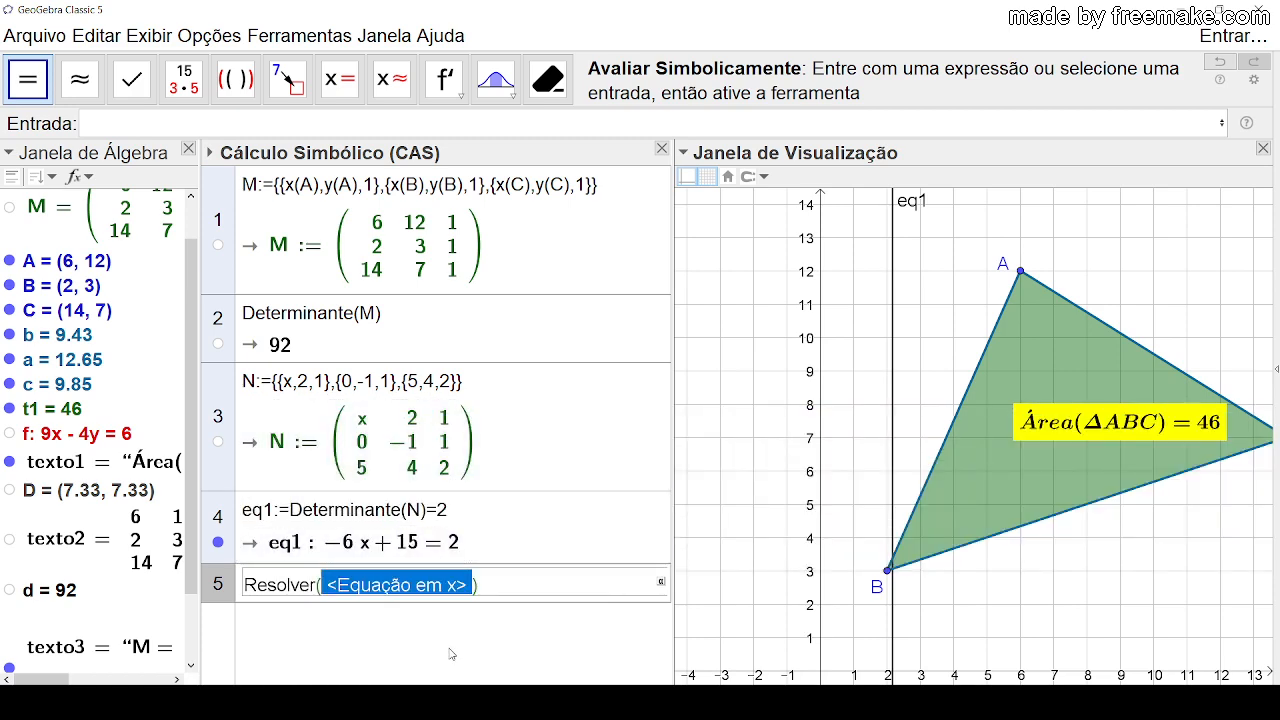
pyautogui.write('eq1')
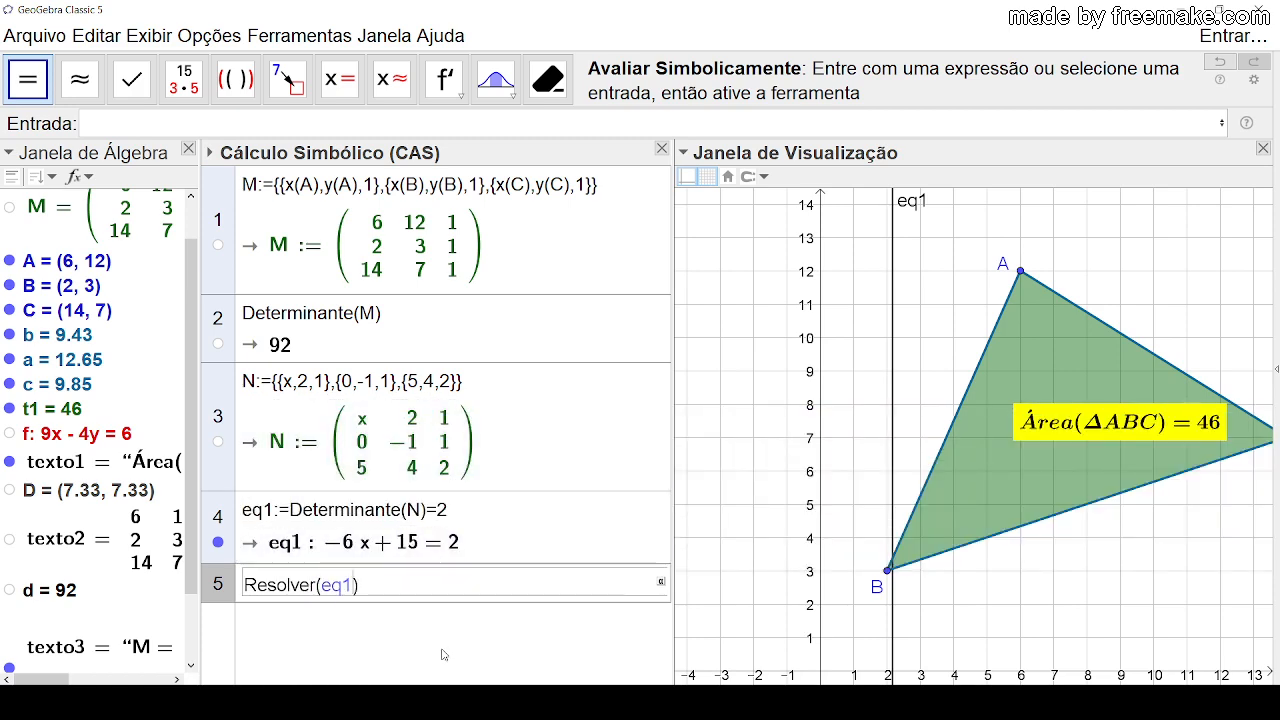
pyautogui.press('Return')
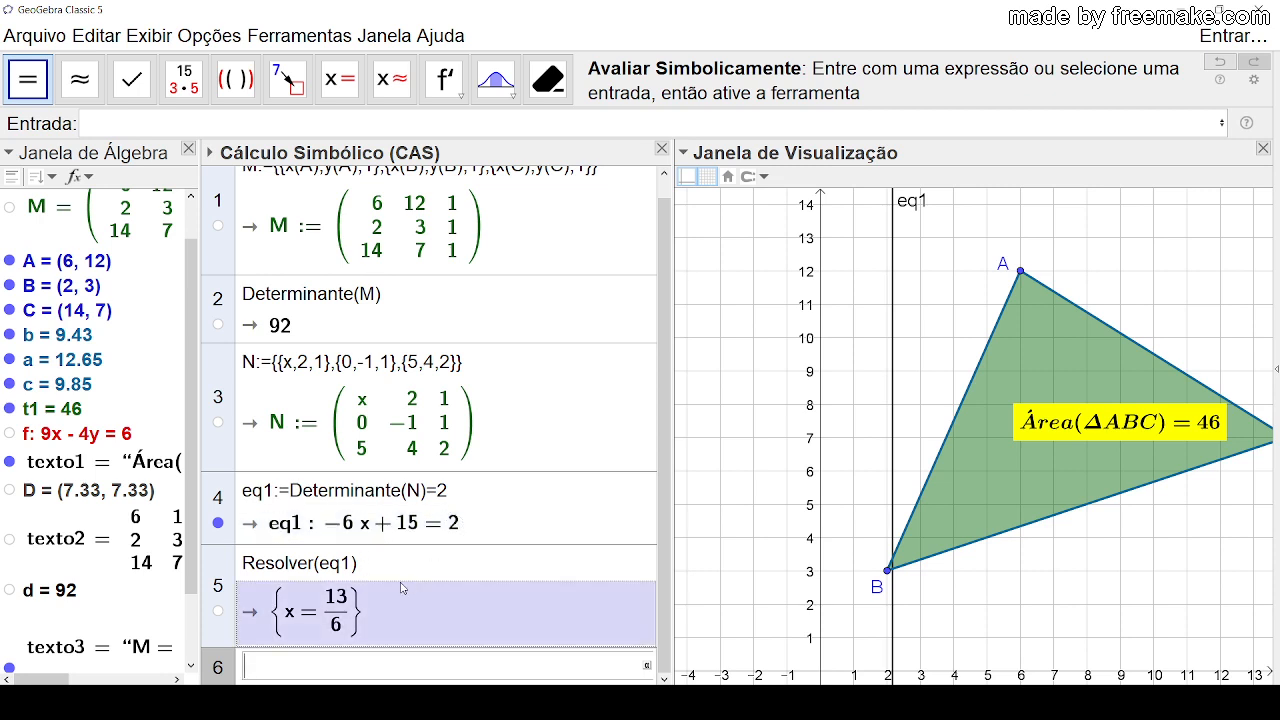
pyautogui.click(231, 568)
pyautogui.press('Delete')
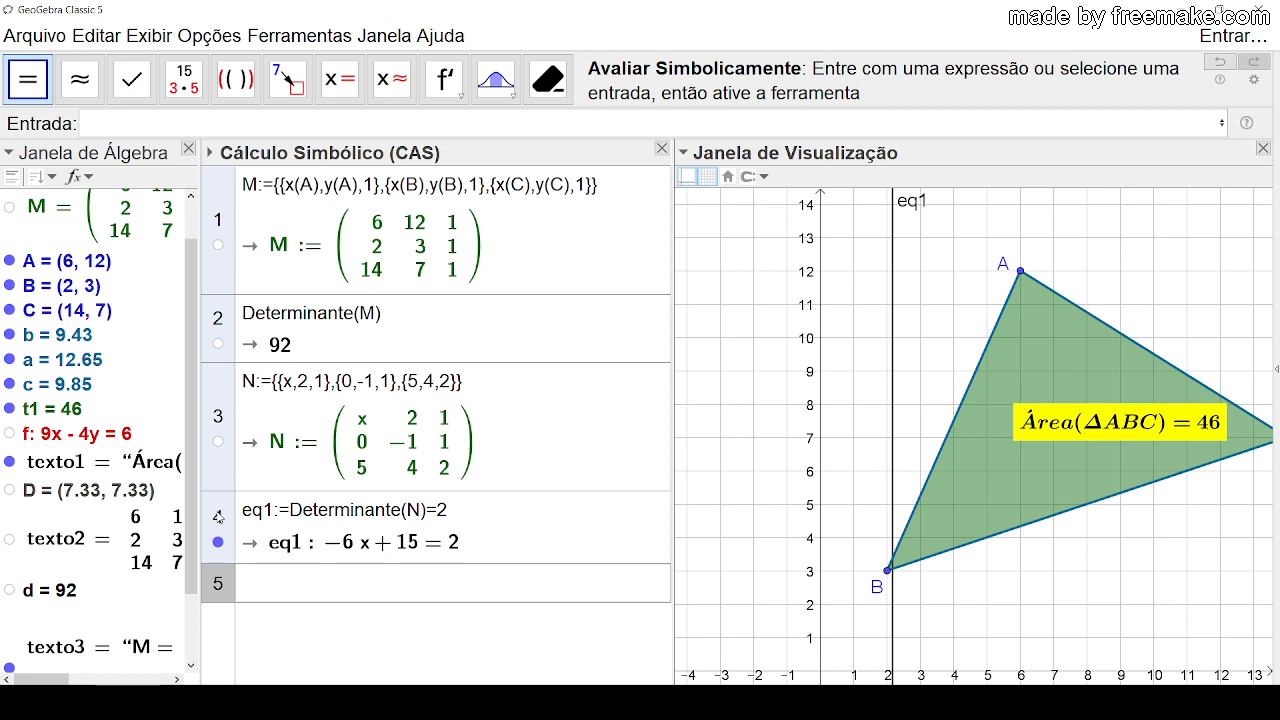
# Step: Solve the row 4 equation for x through its row reference by evaluating Resolver($4) in CAS row 5
pyautogui.click(266, 584)
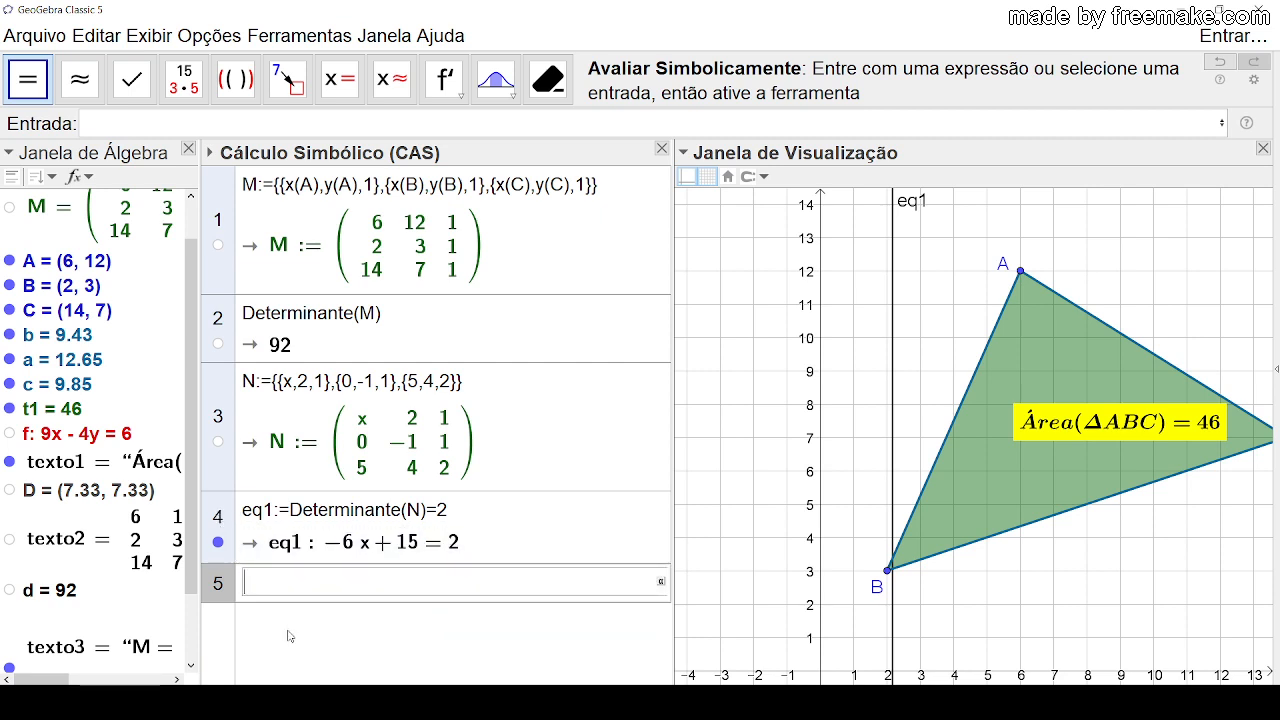
pyautogui.write('resolver')
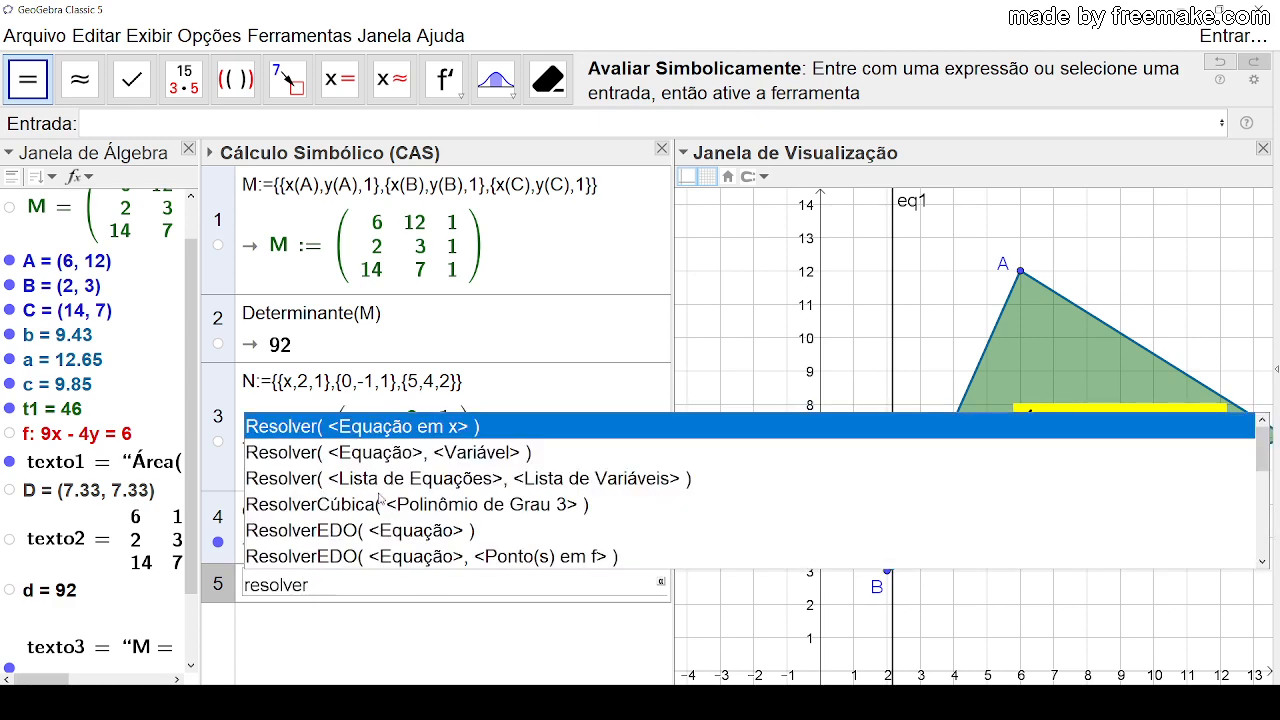
pyautogui.click(388, 430)
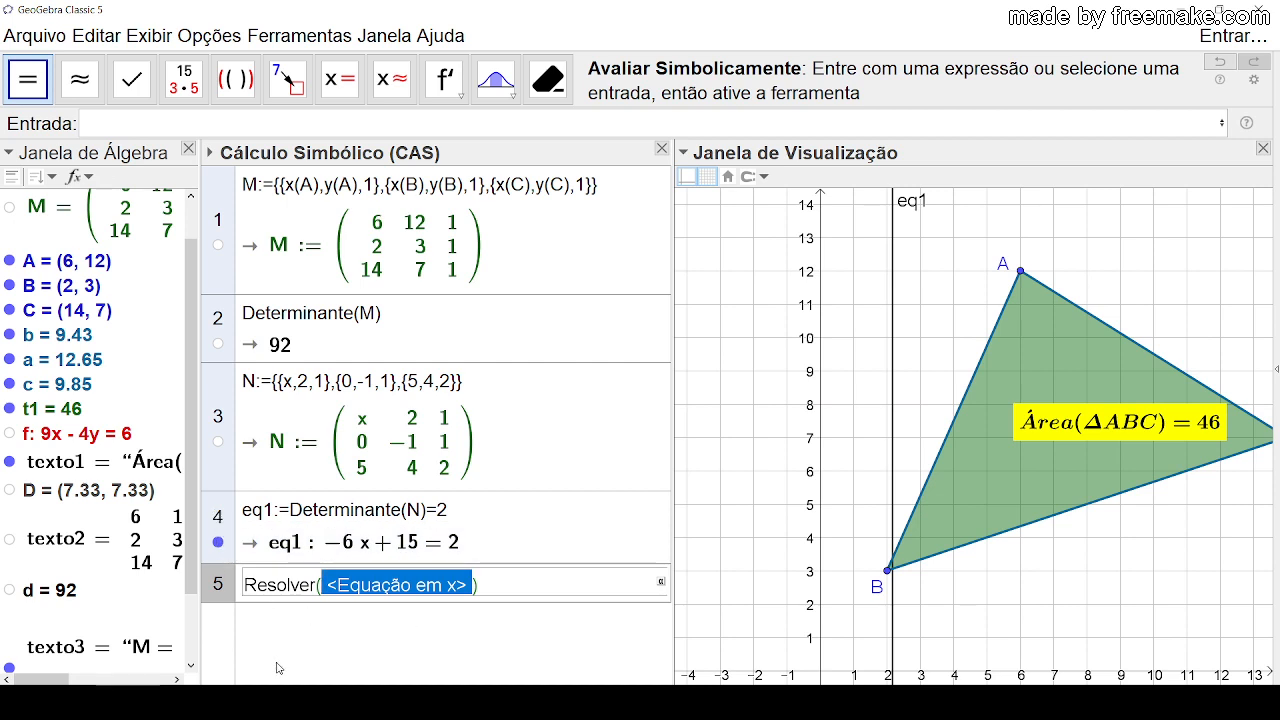
pyautogui.write('$4')
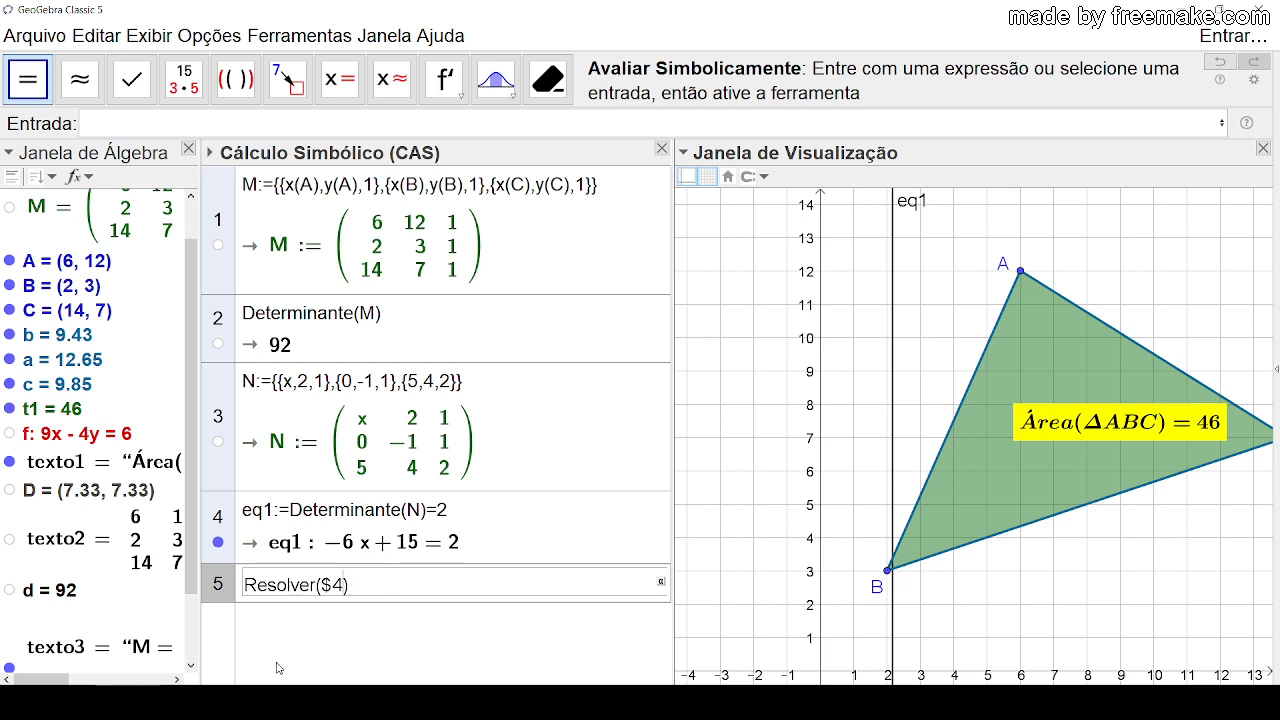
pyautogui.press('Return')
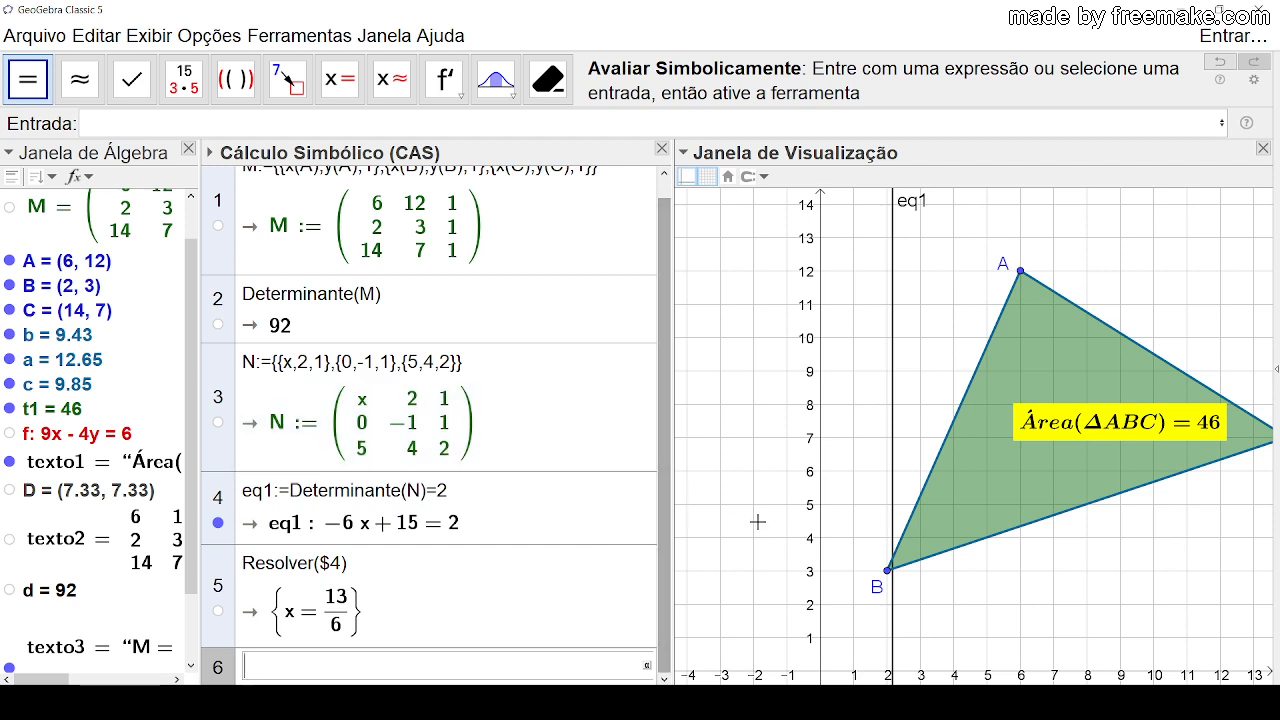
# Step: Narrow the CAS view so the whole triangle ABC fits in the graphics view, and move vertex A to (5, 12)
pyautogui.moveTo(670, 410); pyautogui.dragTo(666, 480)
pyautogui.moveTo(677, 434); pyautogui.dragTo(578, 430)
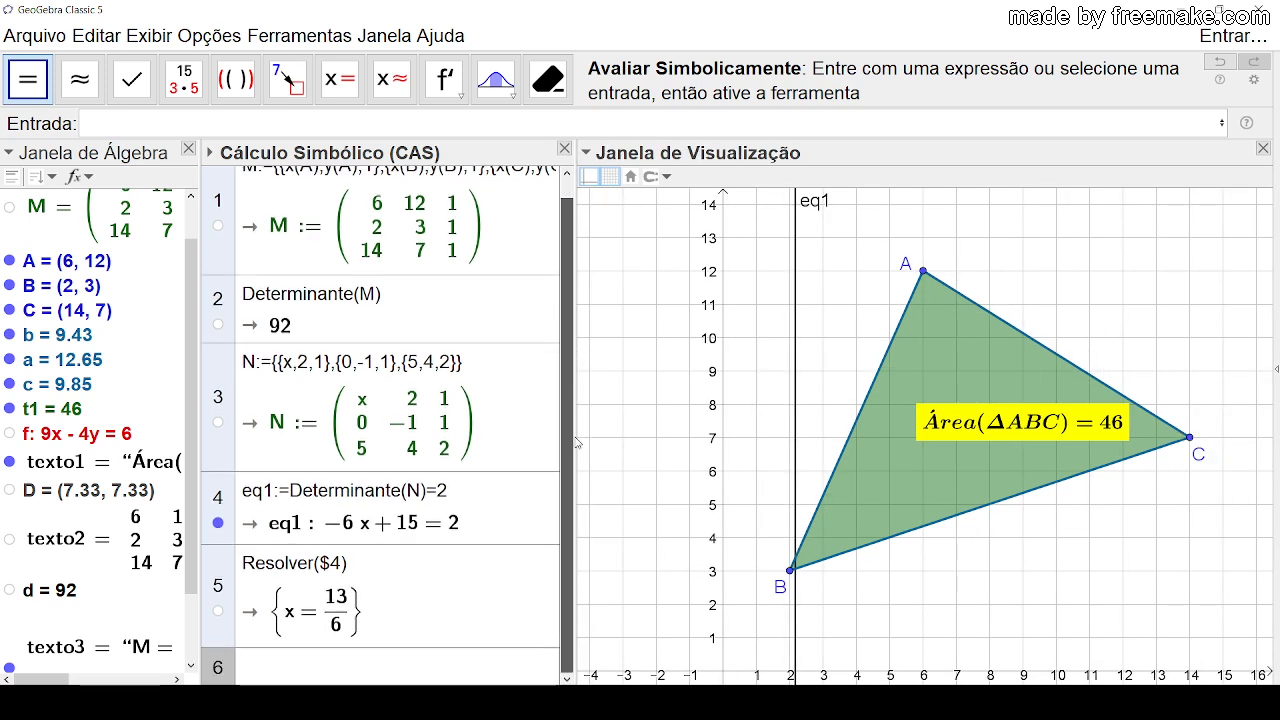
pyautogui.click(640, 436)
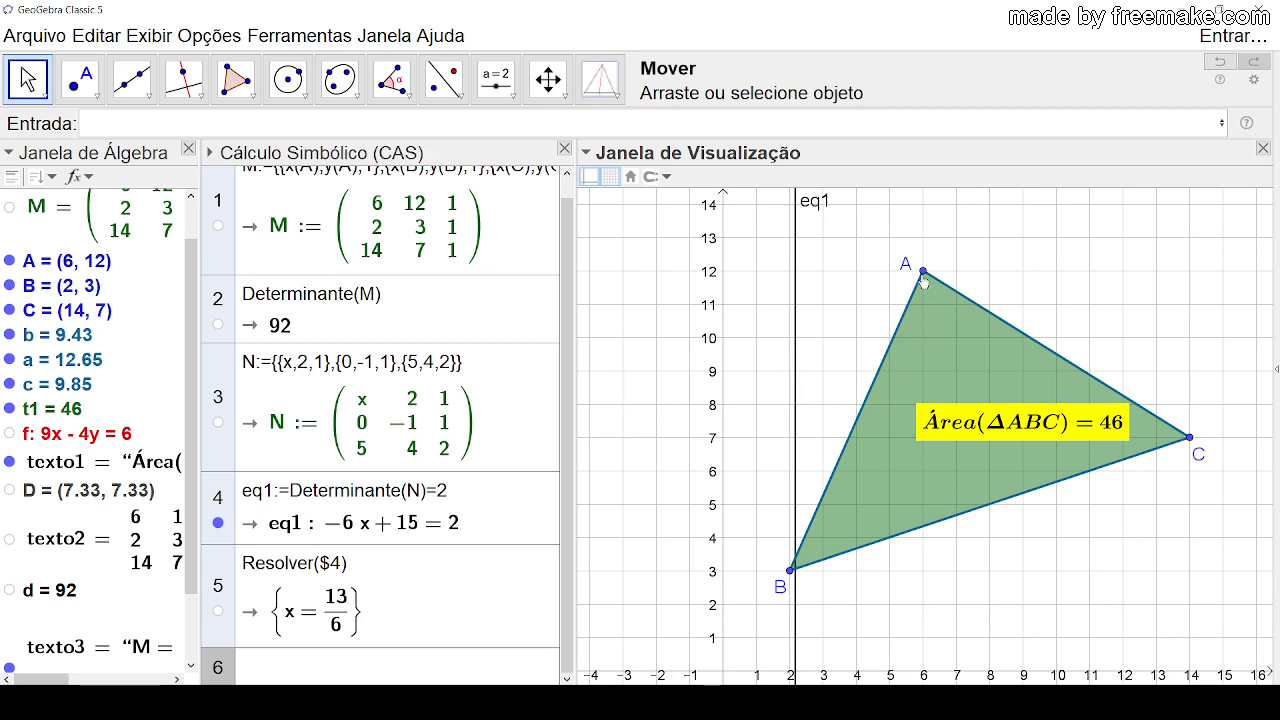
pyautogui.moveTo(923, 271); pyautogui.dragTo(888, 271)
pyautogui.click(1034, 256)
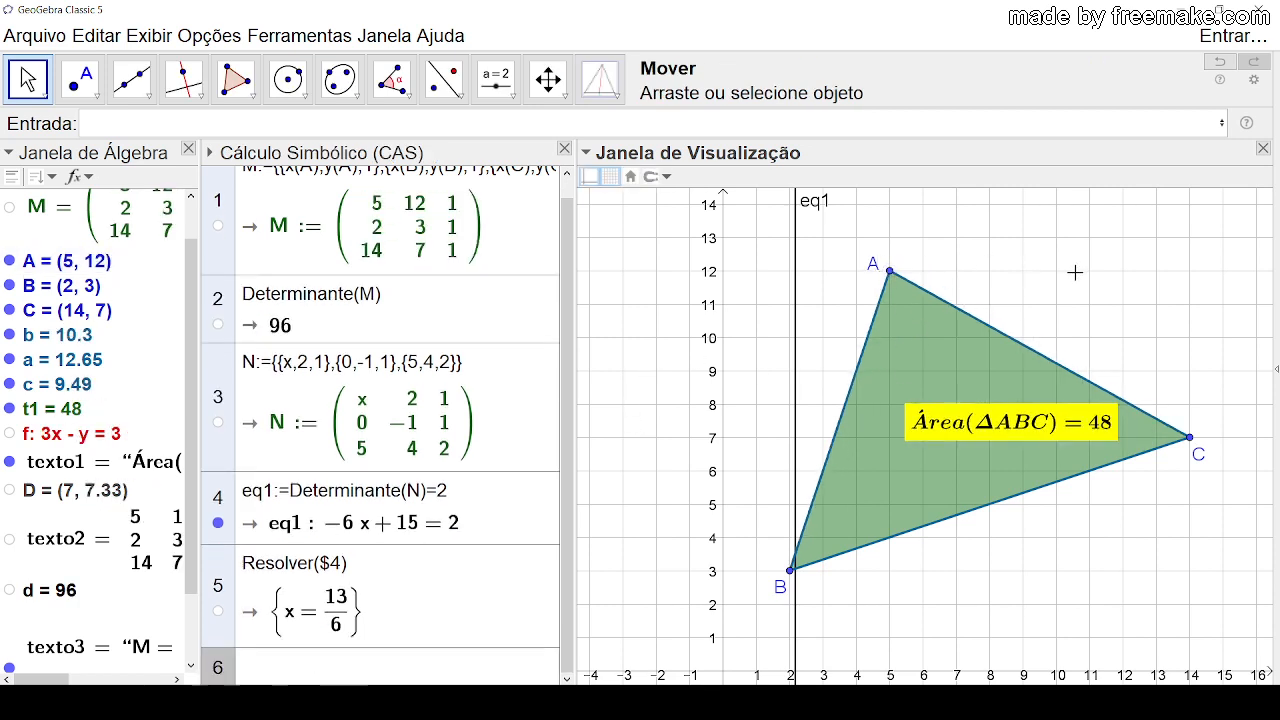